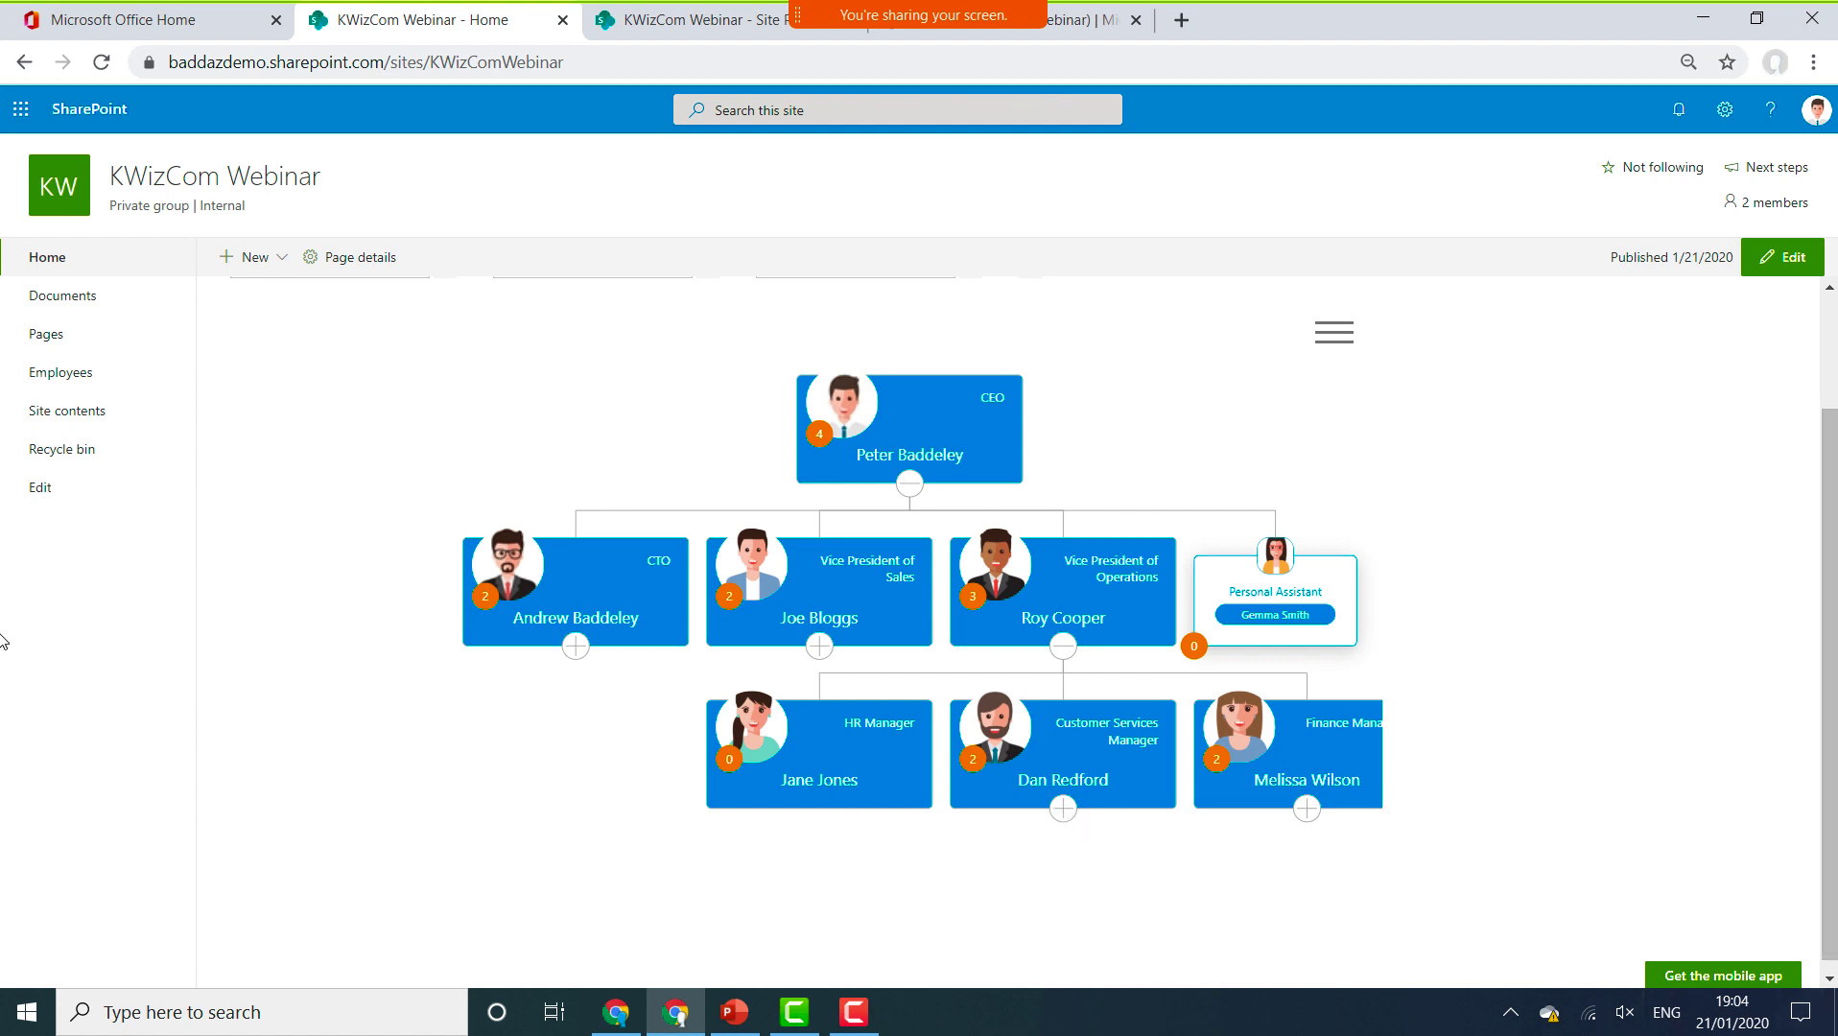
left_click(1065, 810)
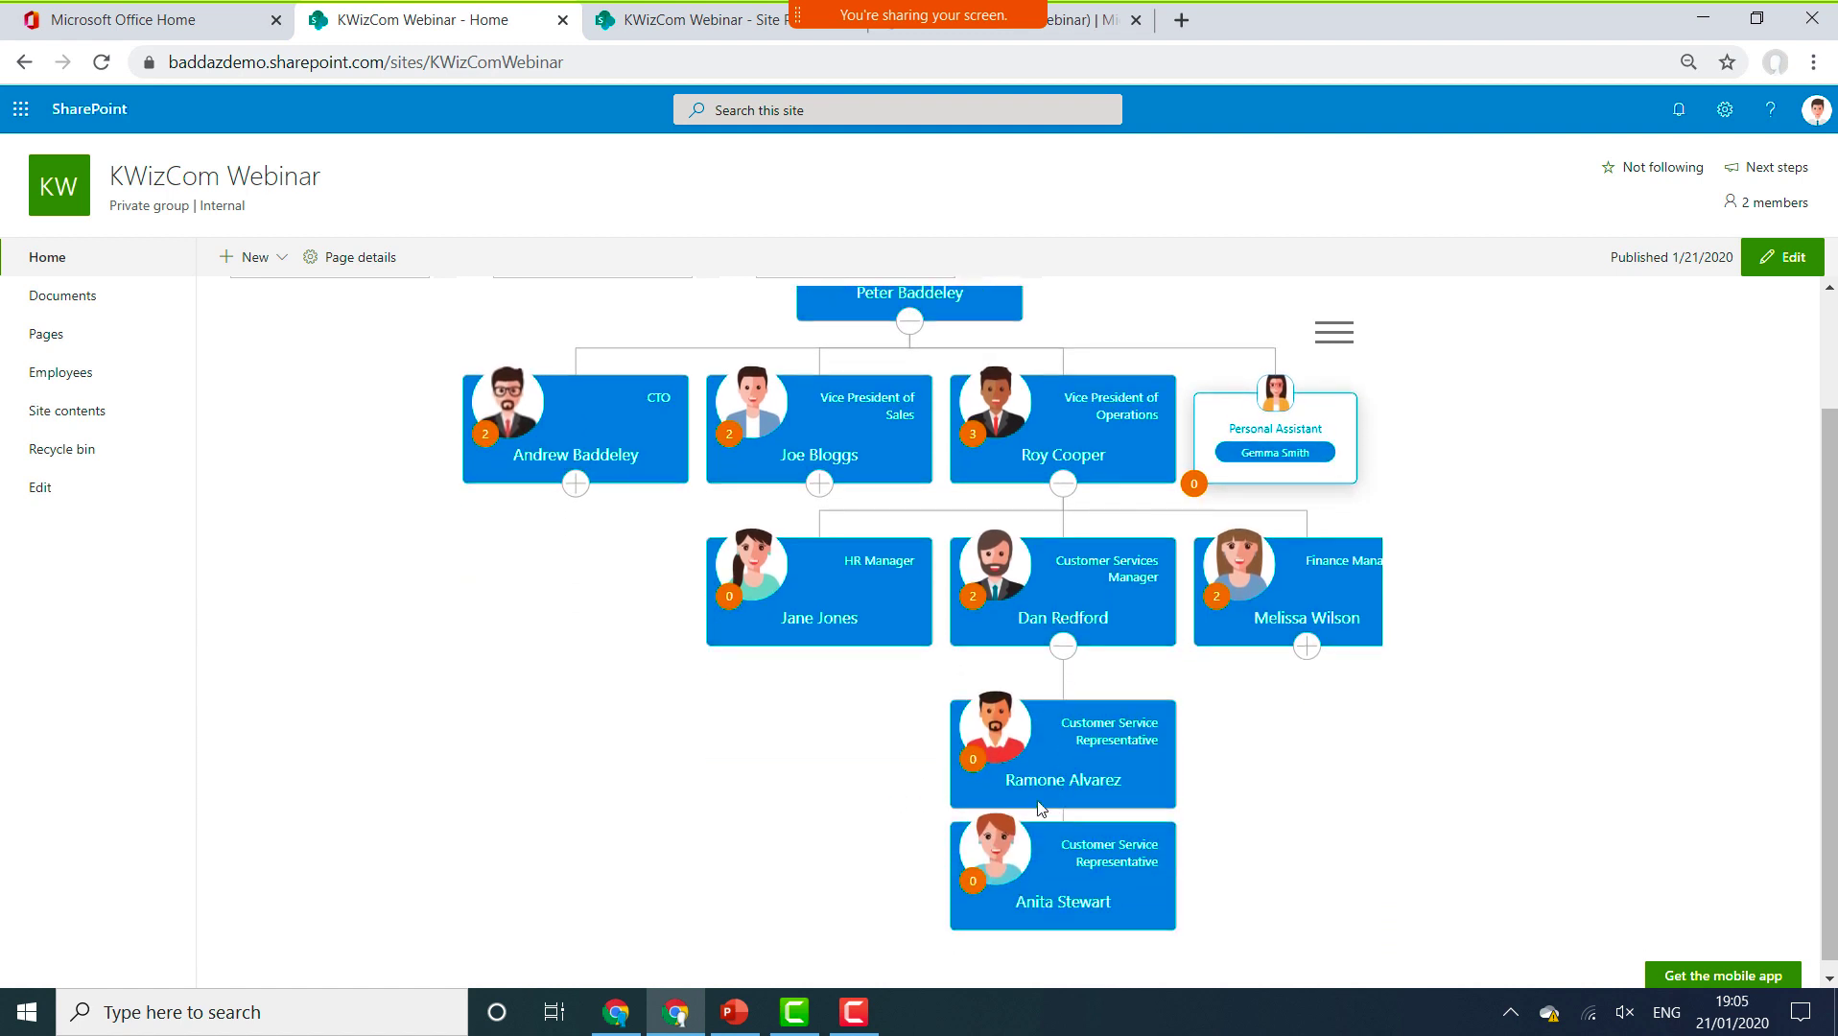
left_click(1067, 652)
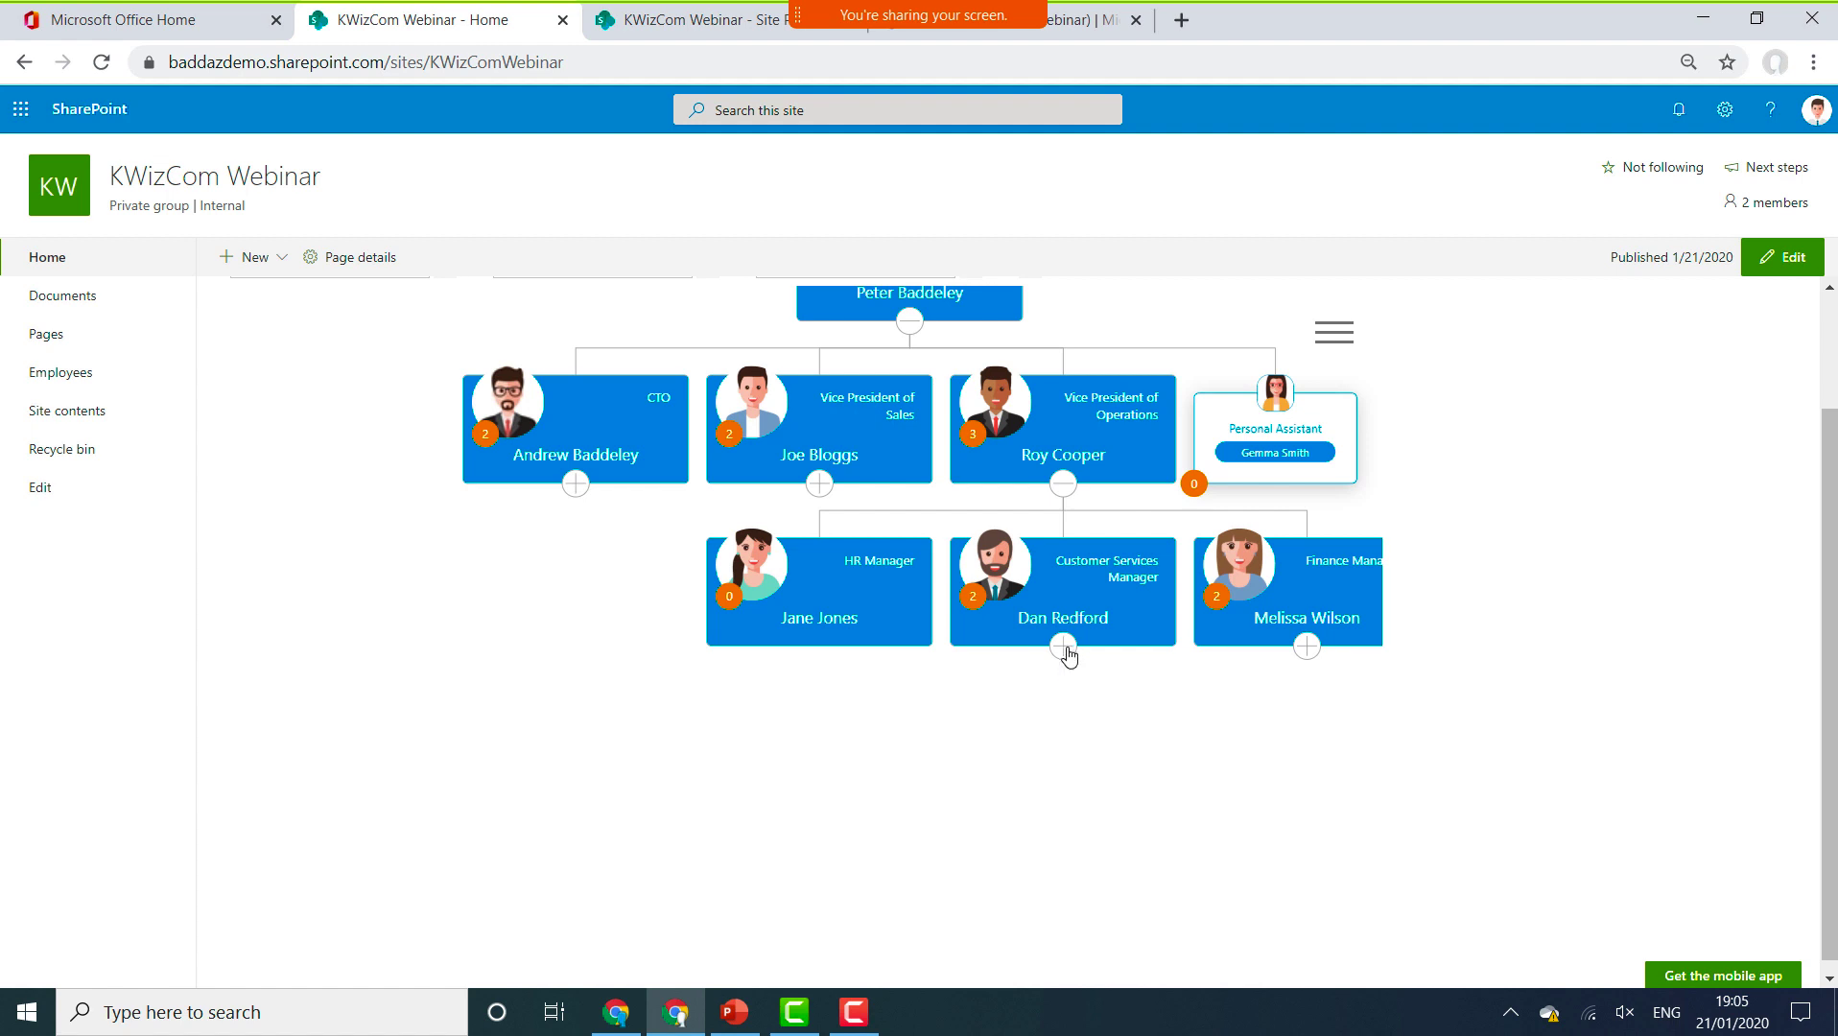
left_click(1307, 648)
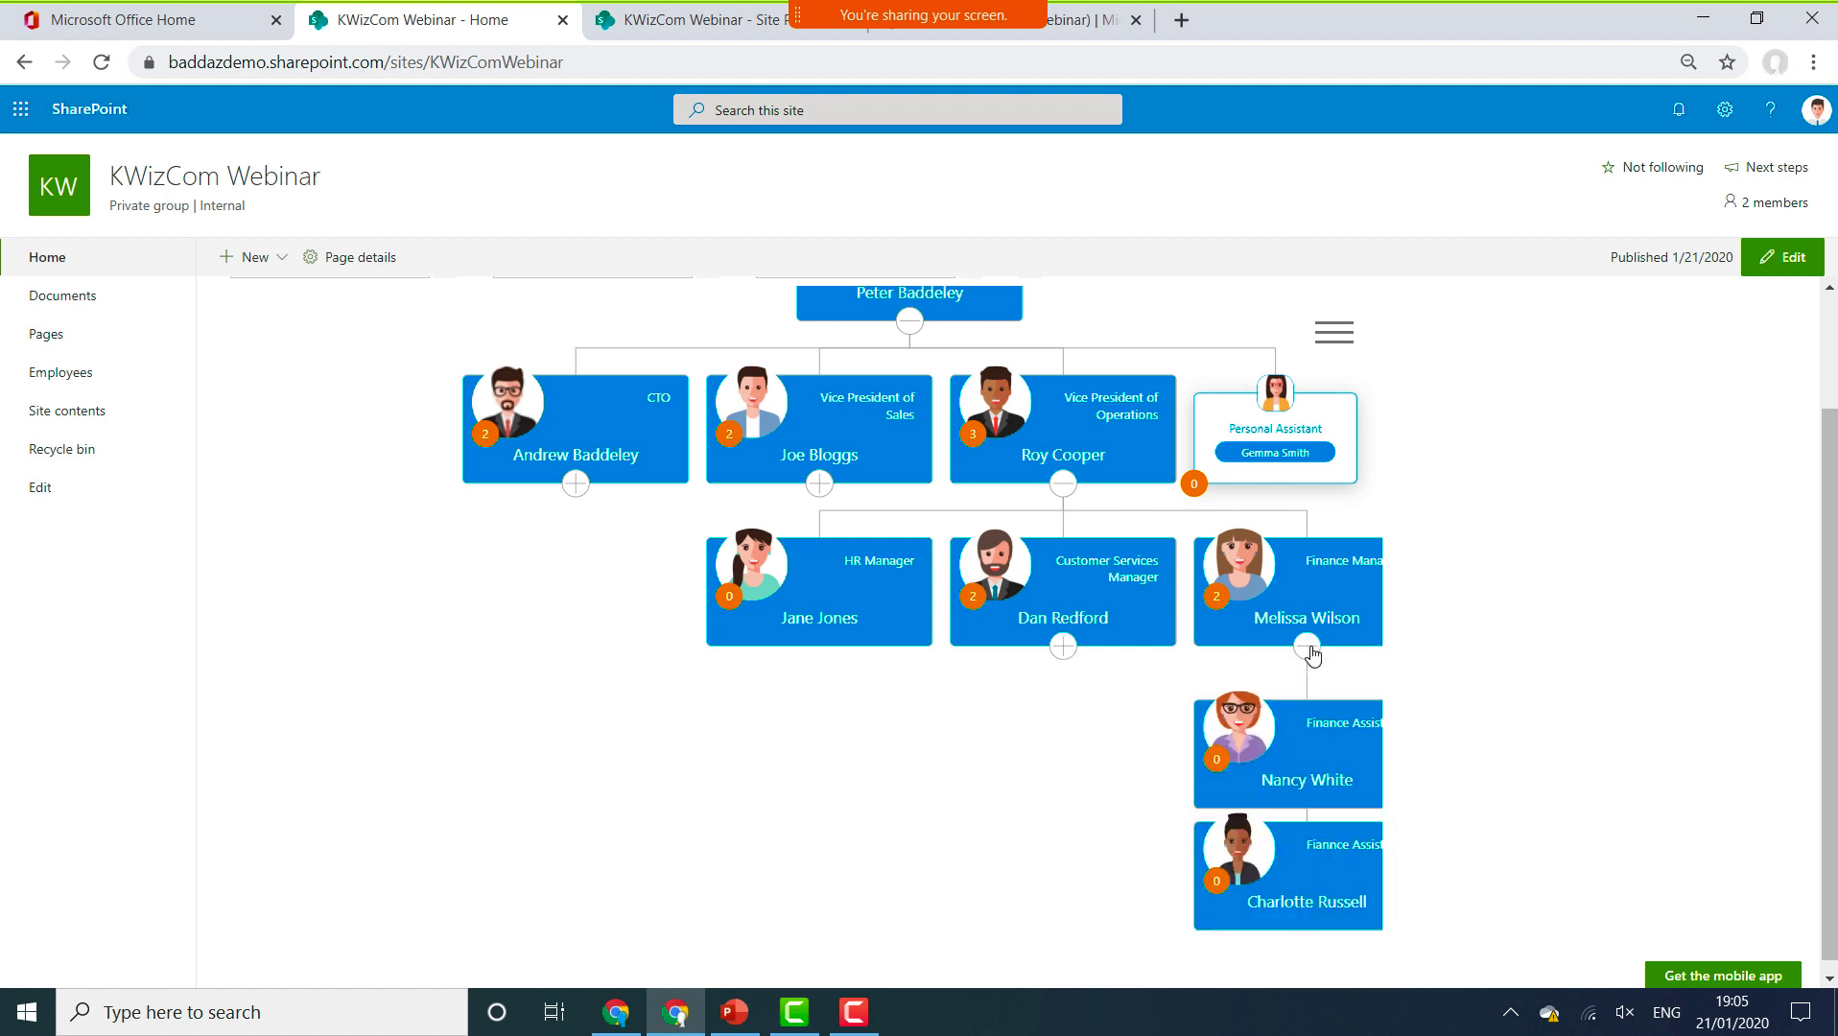
left_click(1311, 651)
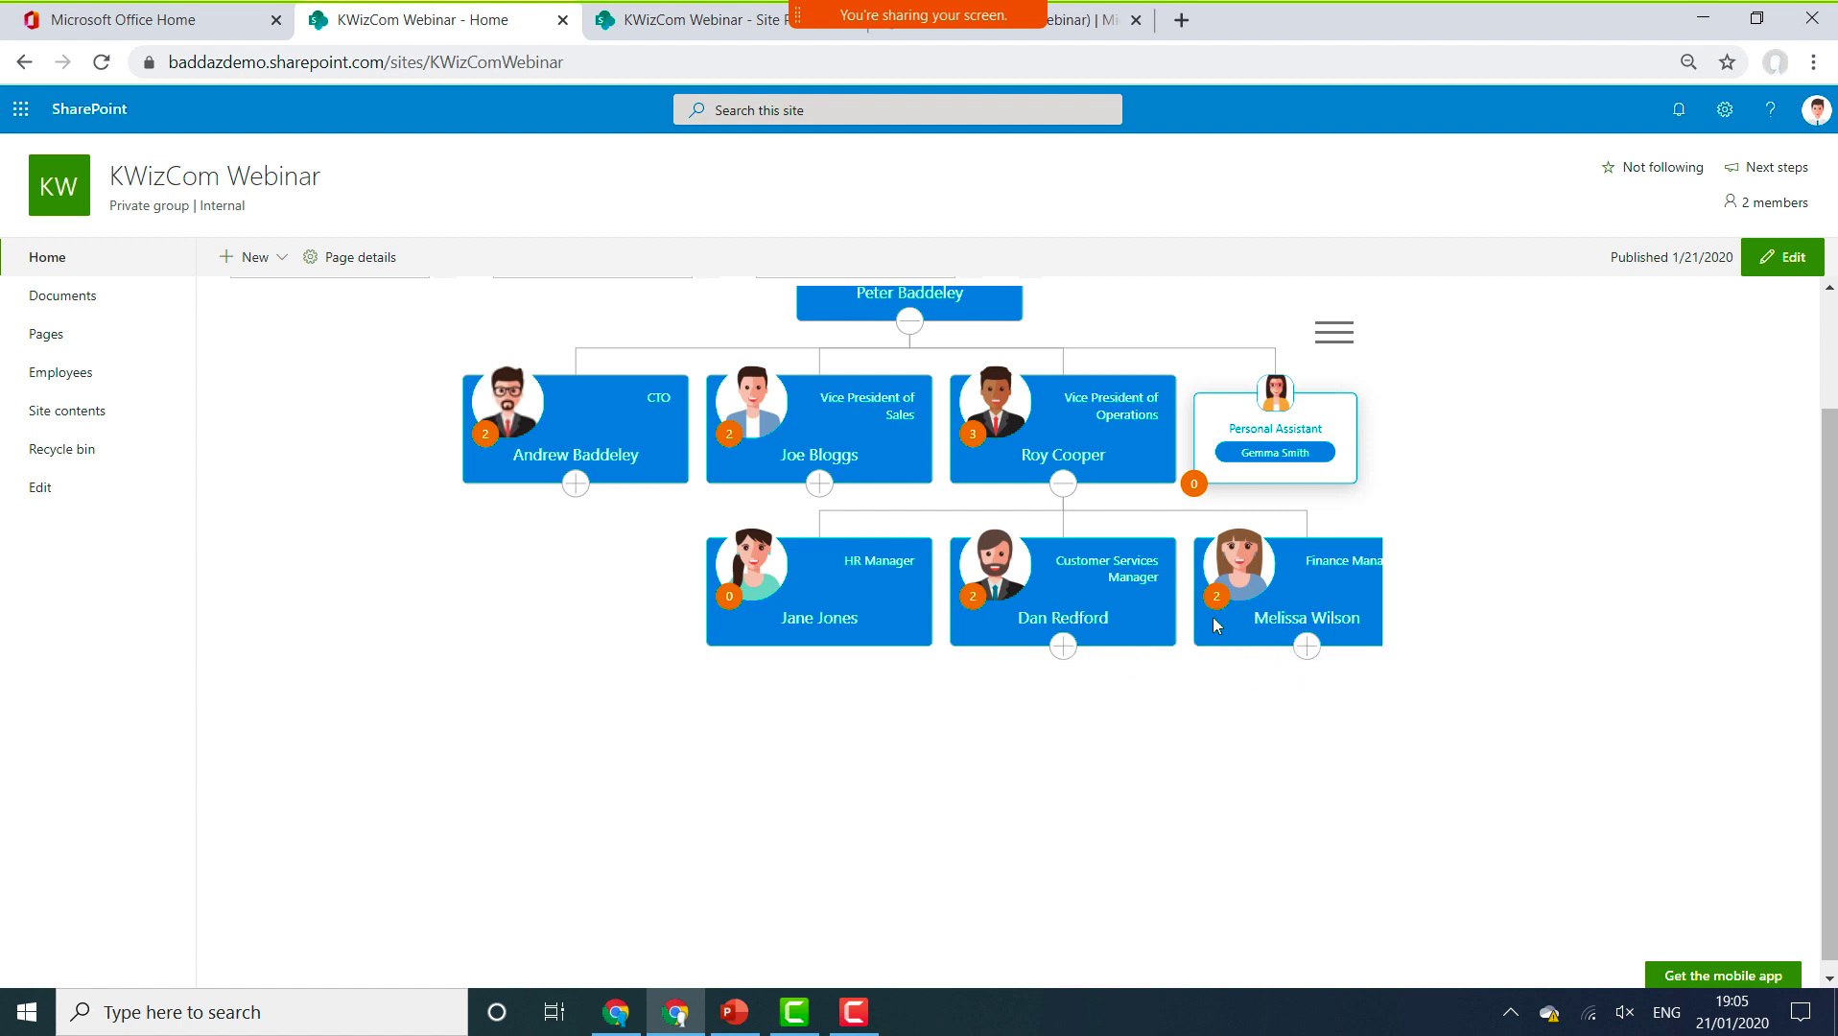
left_click(1066, 490)
left_click(818, 487)
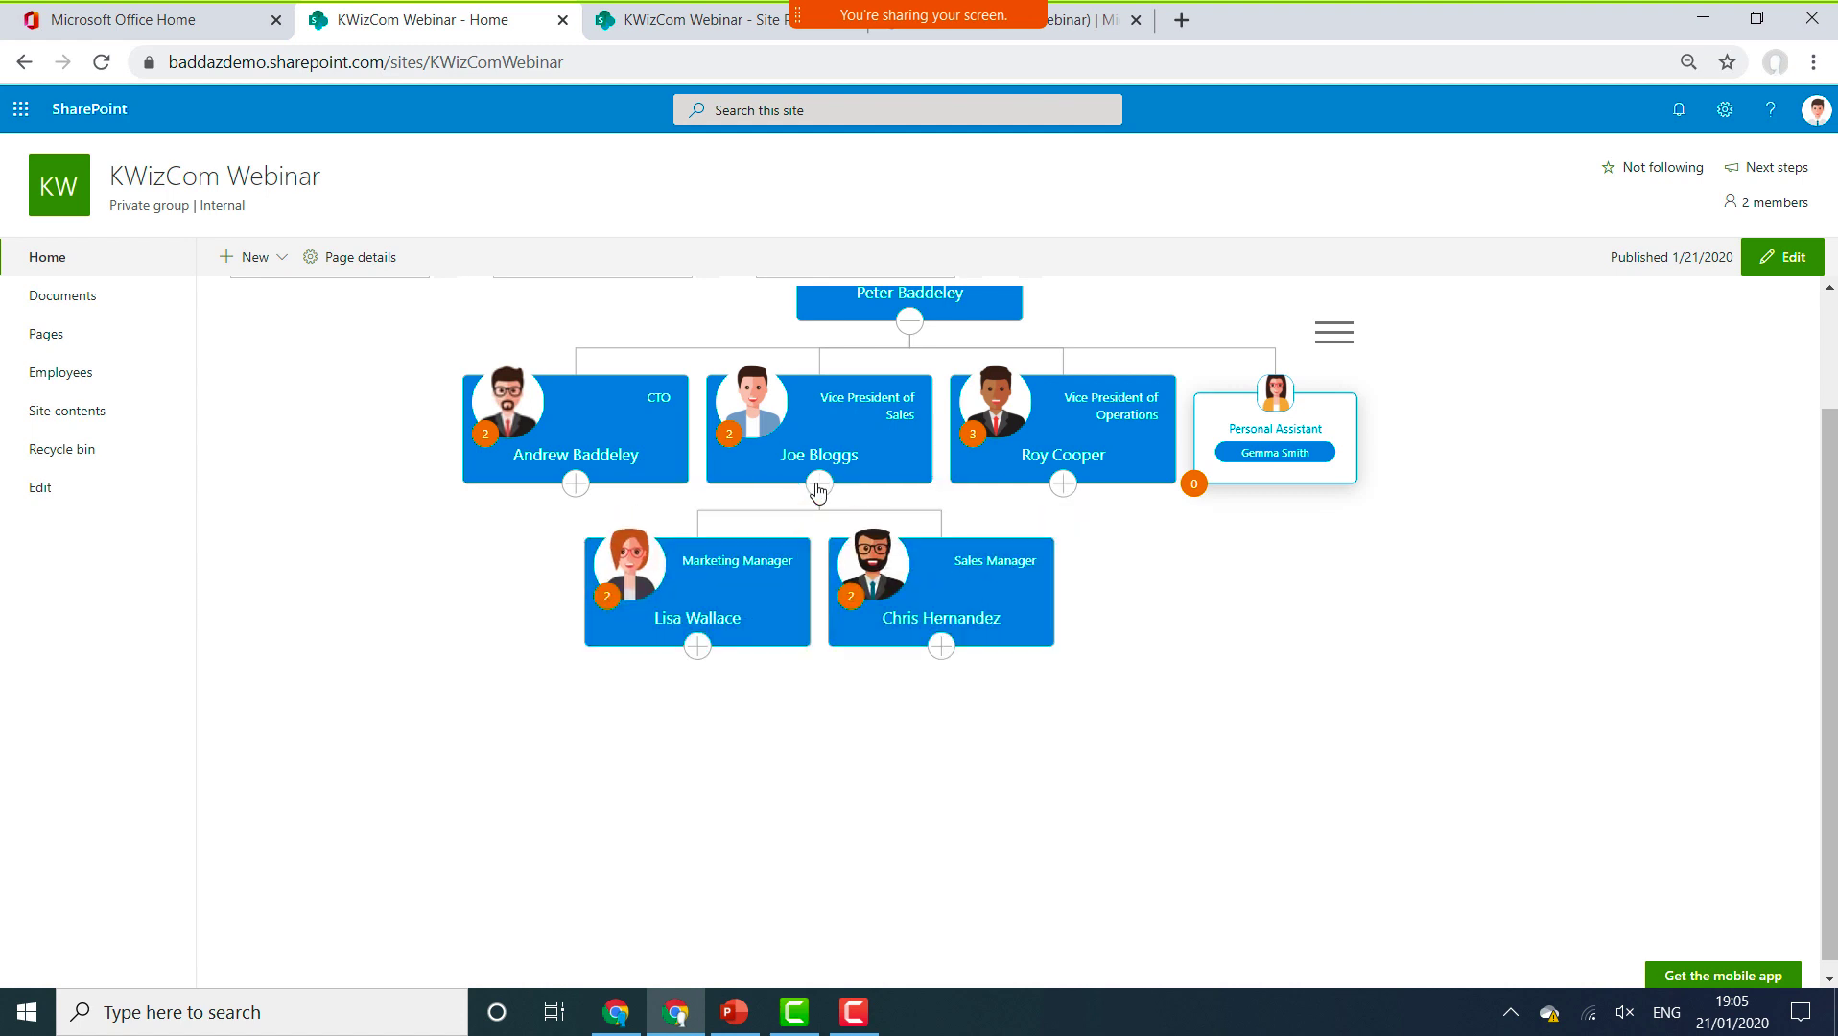
left_click(818, 488)
scroll(818, 490, "up", 2)
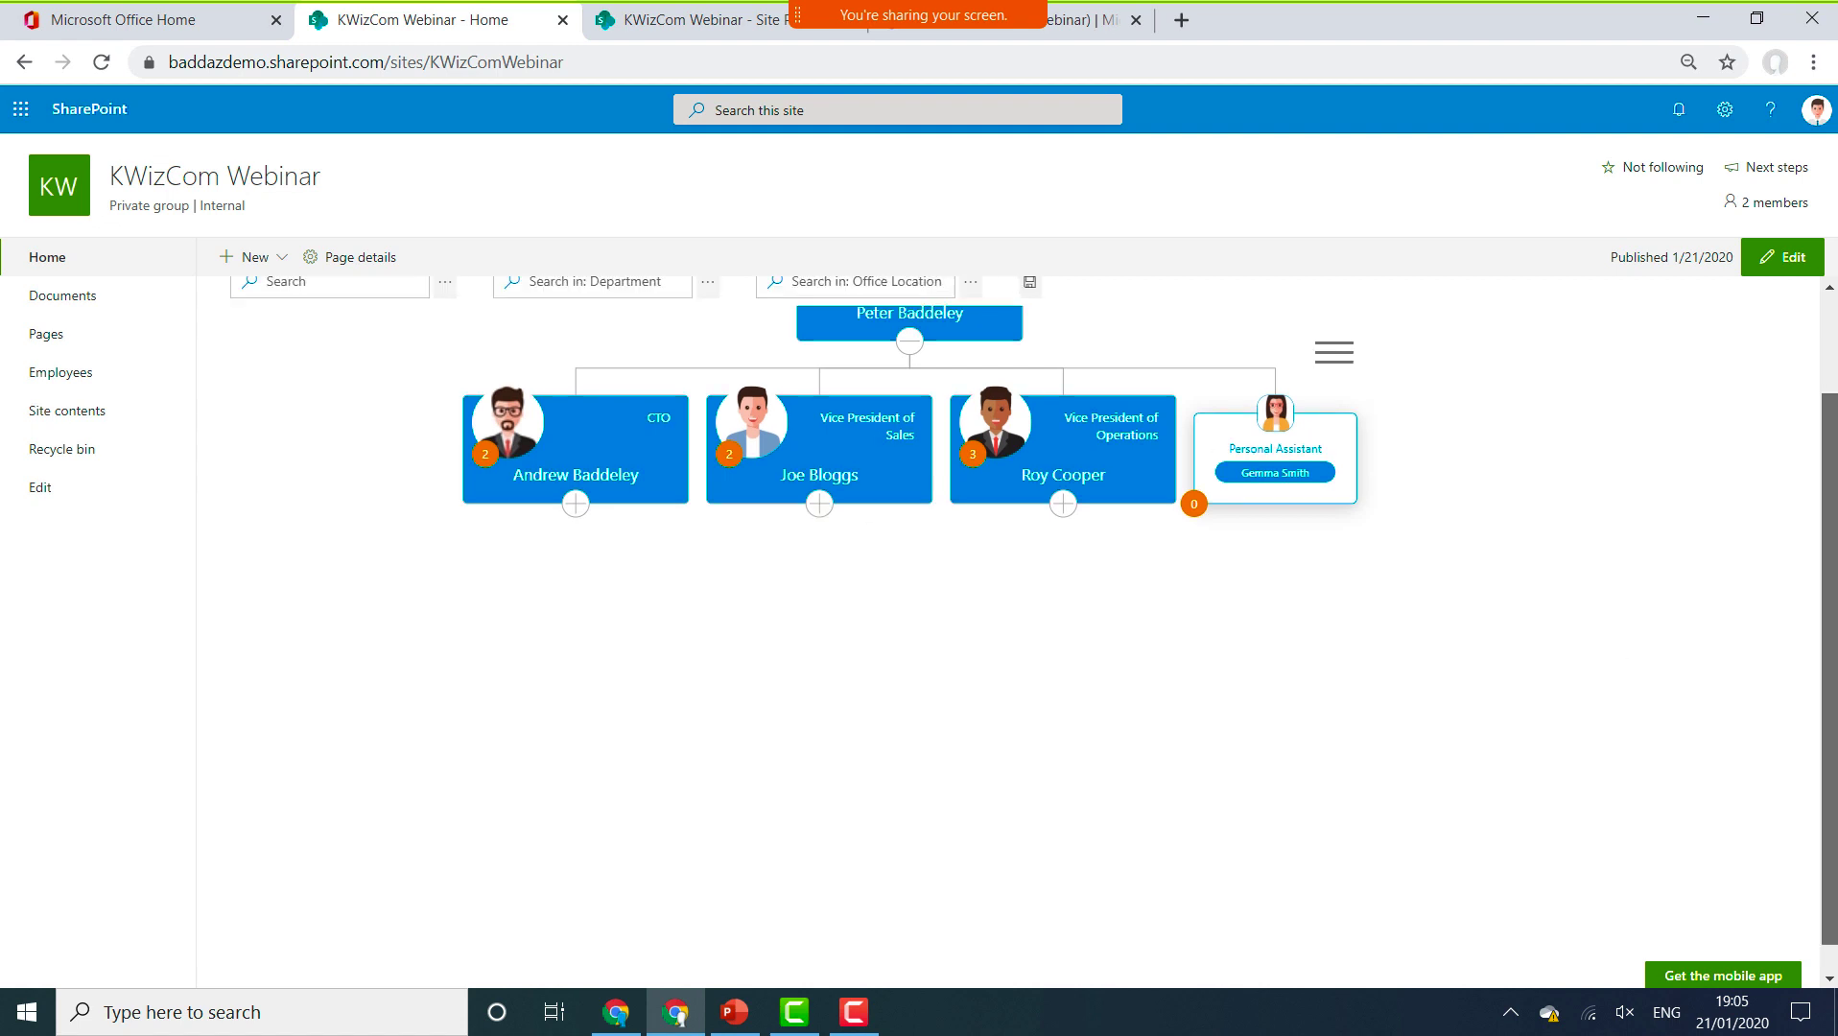
scroll(1034, 618, "up", 1)
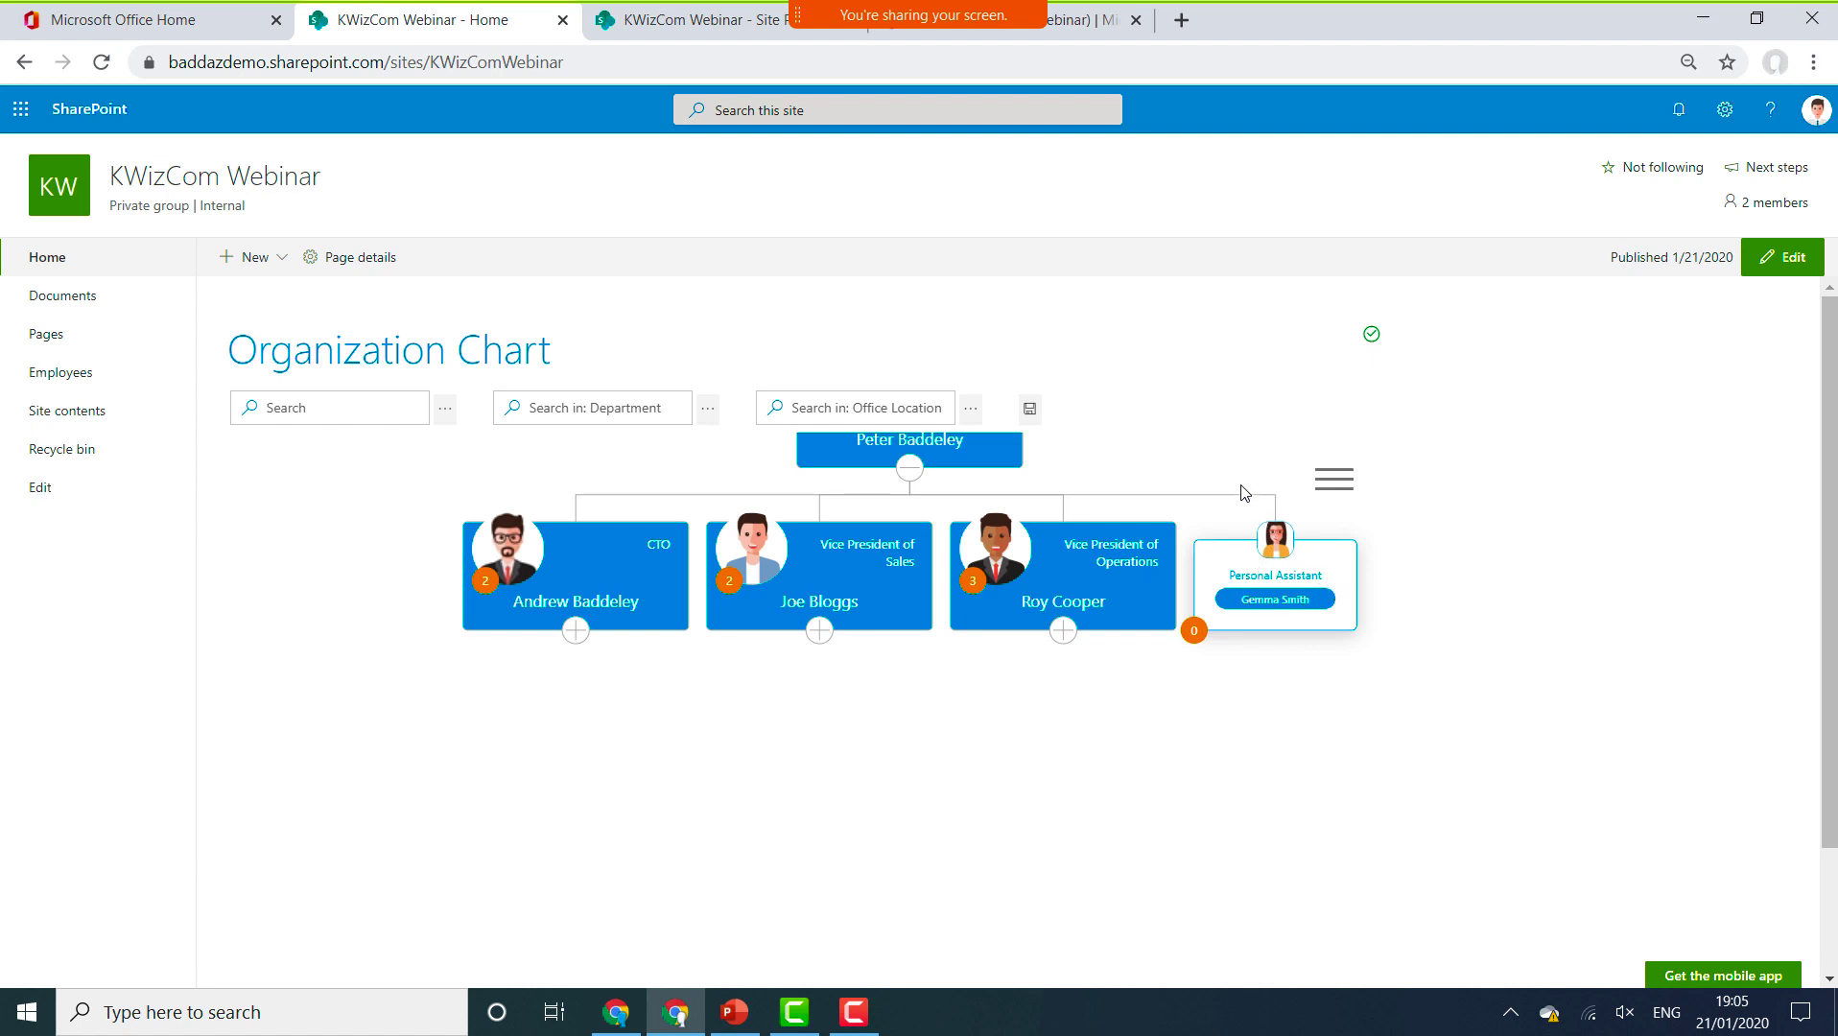
left_click_drag(1245, 493, 1242, 602)
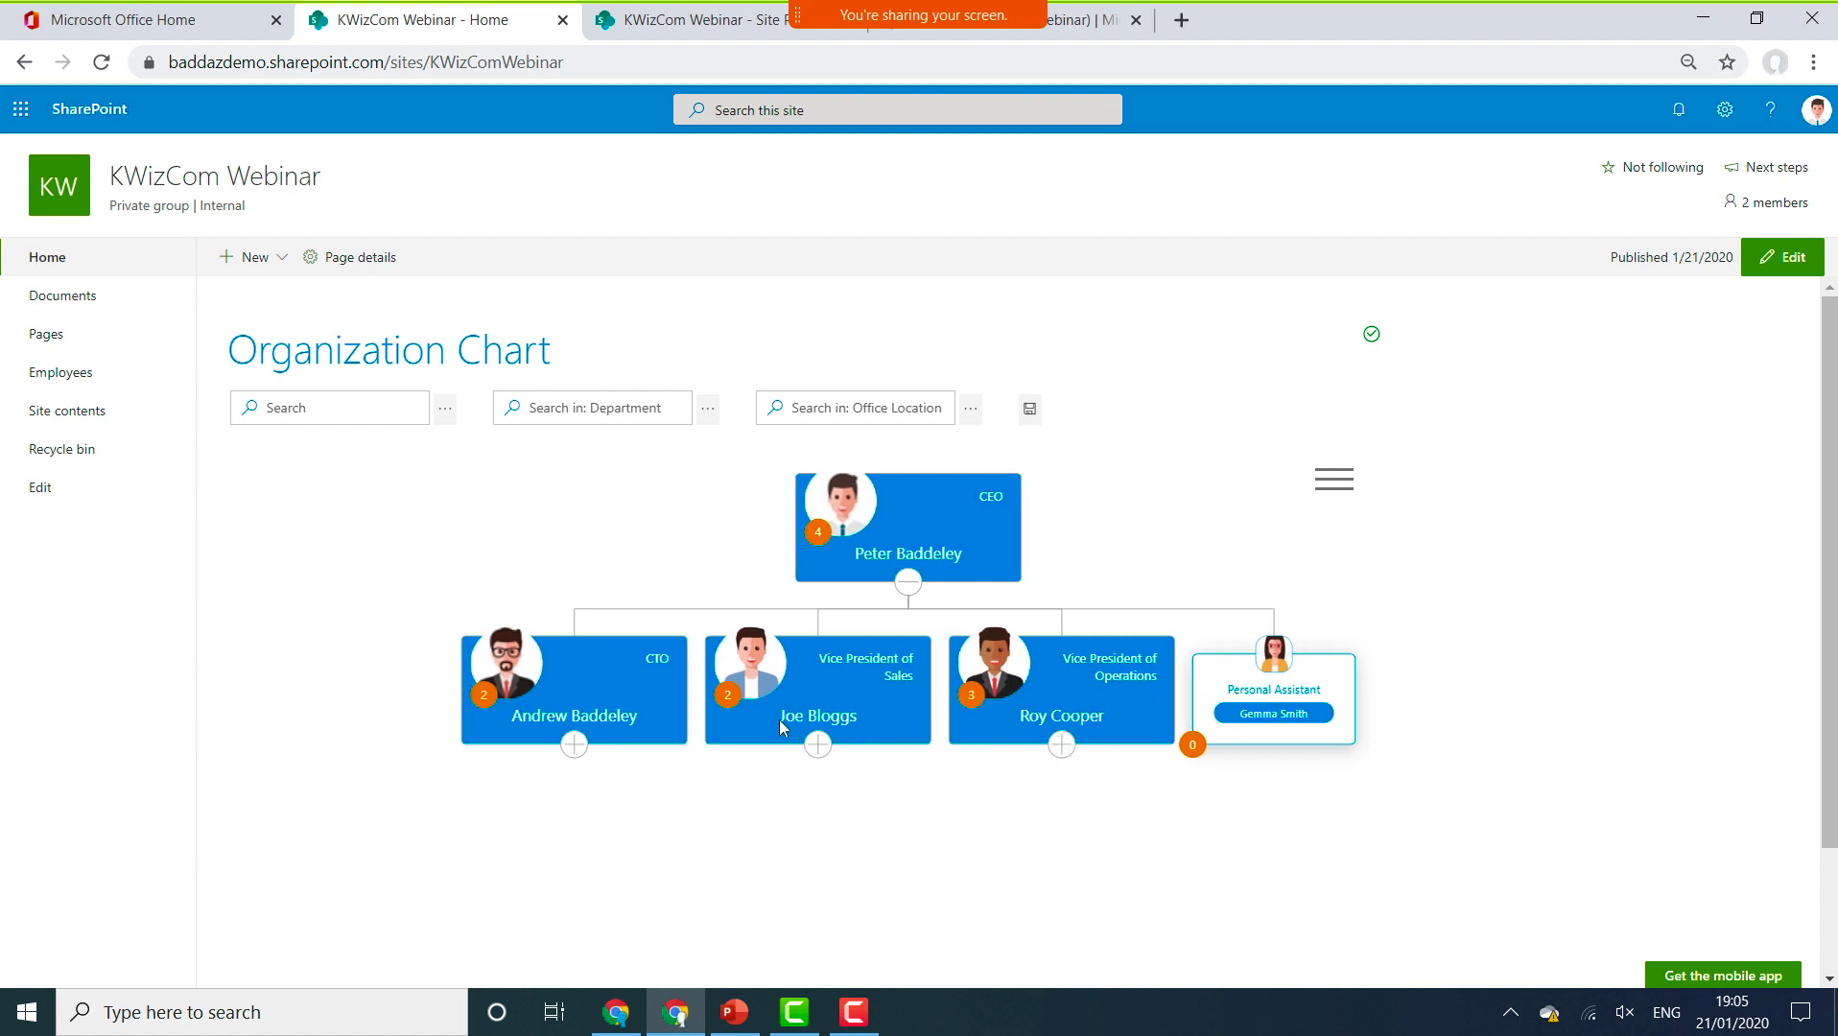
left_click(569, 721)
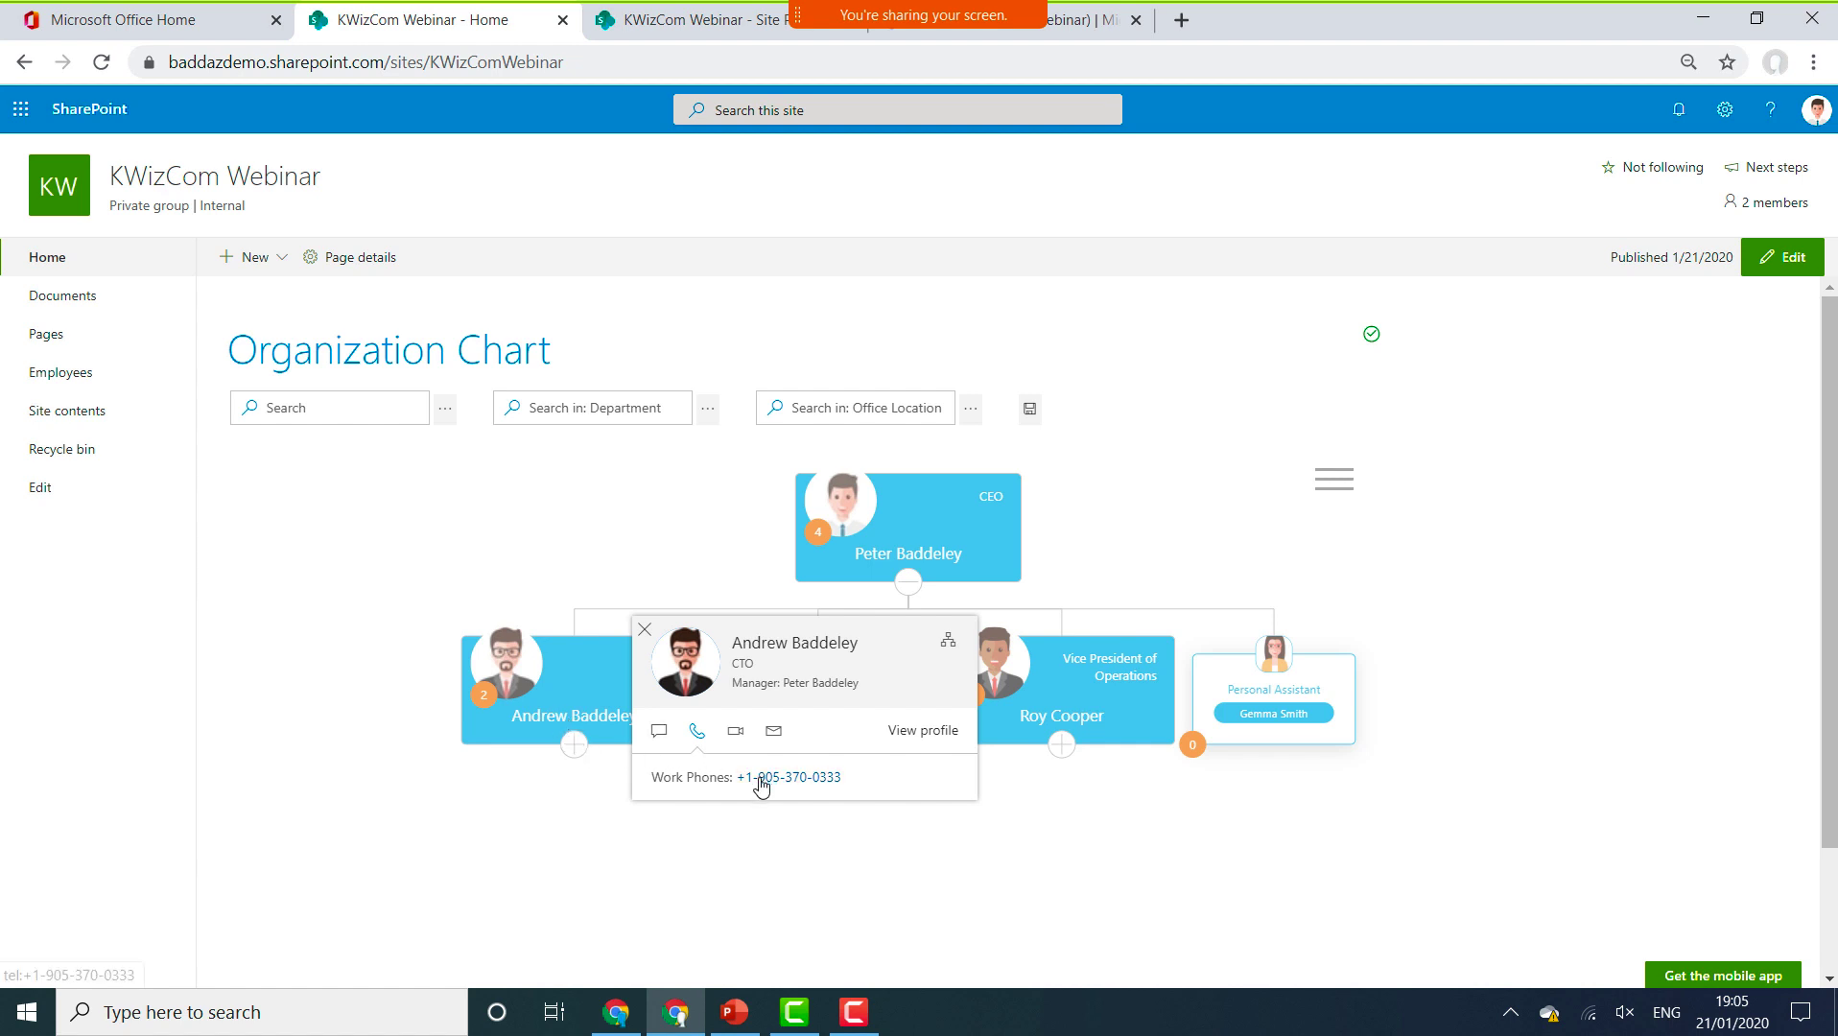
left_click(658, 731)
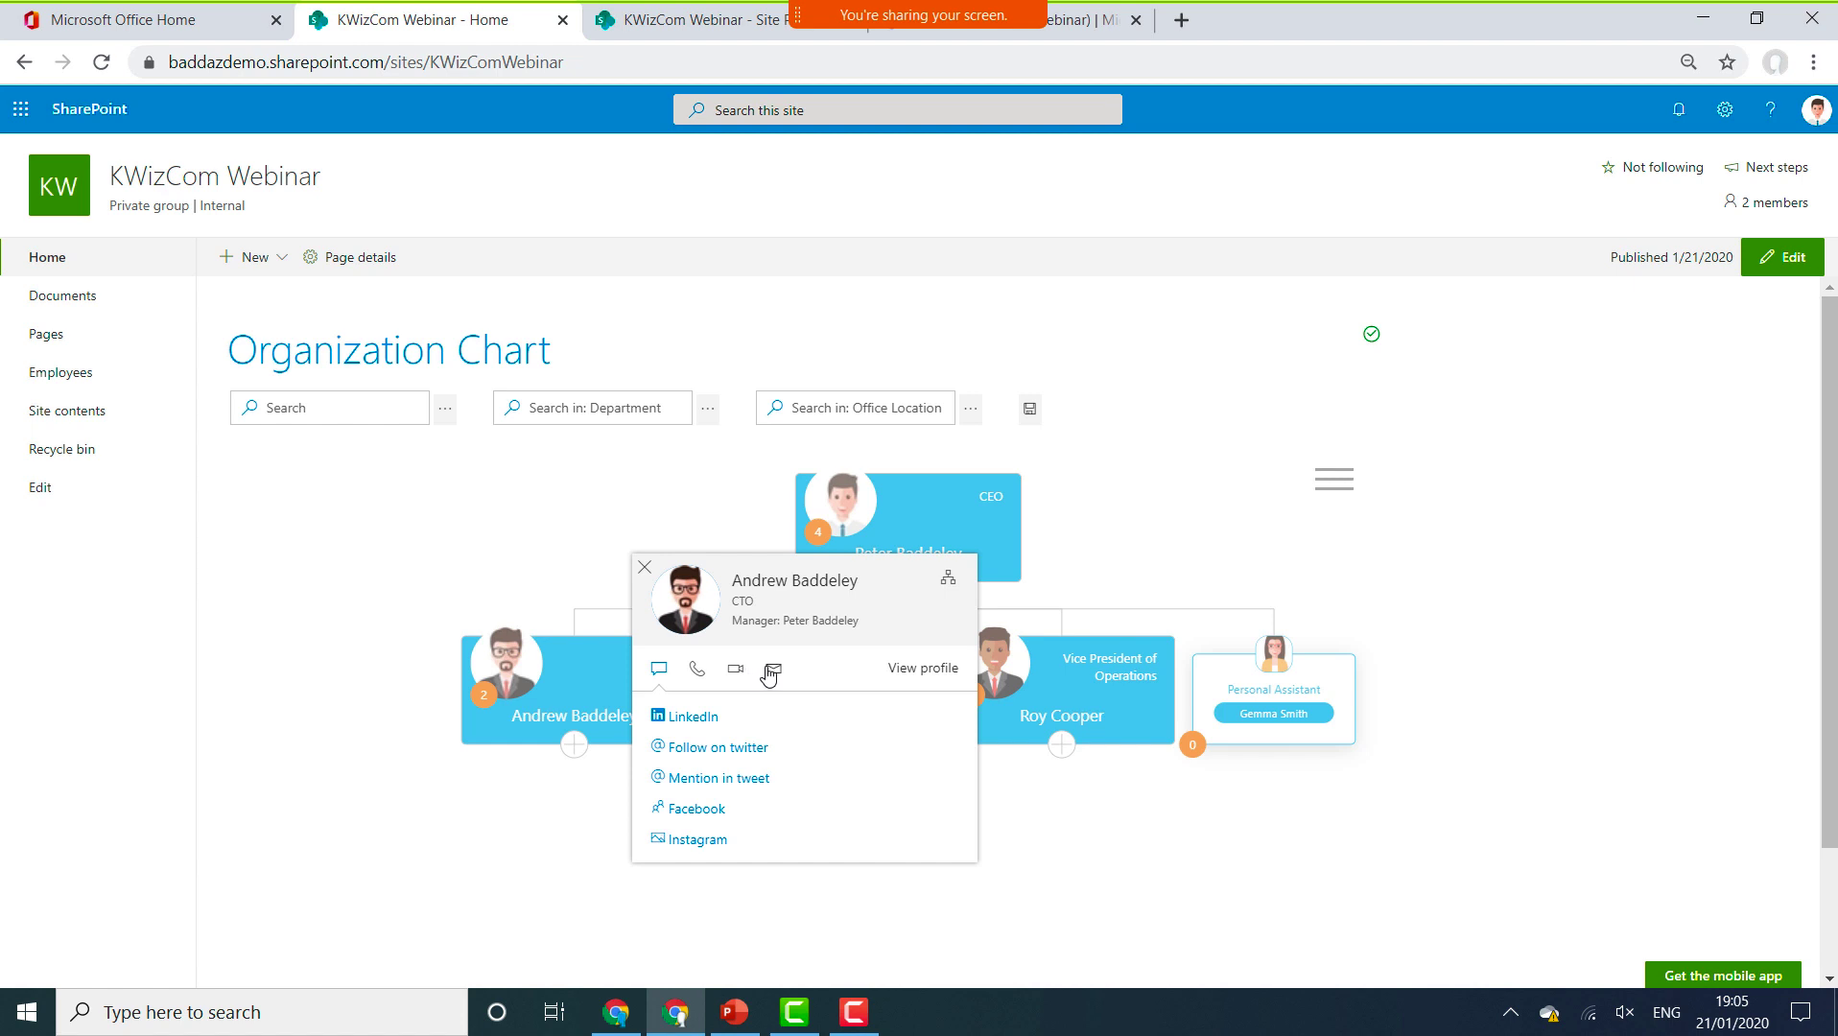
left_click(773, 671)
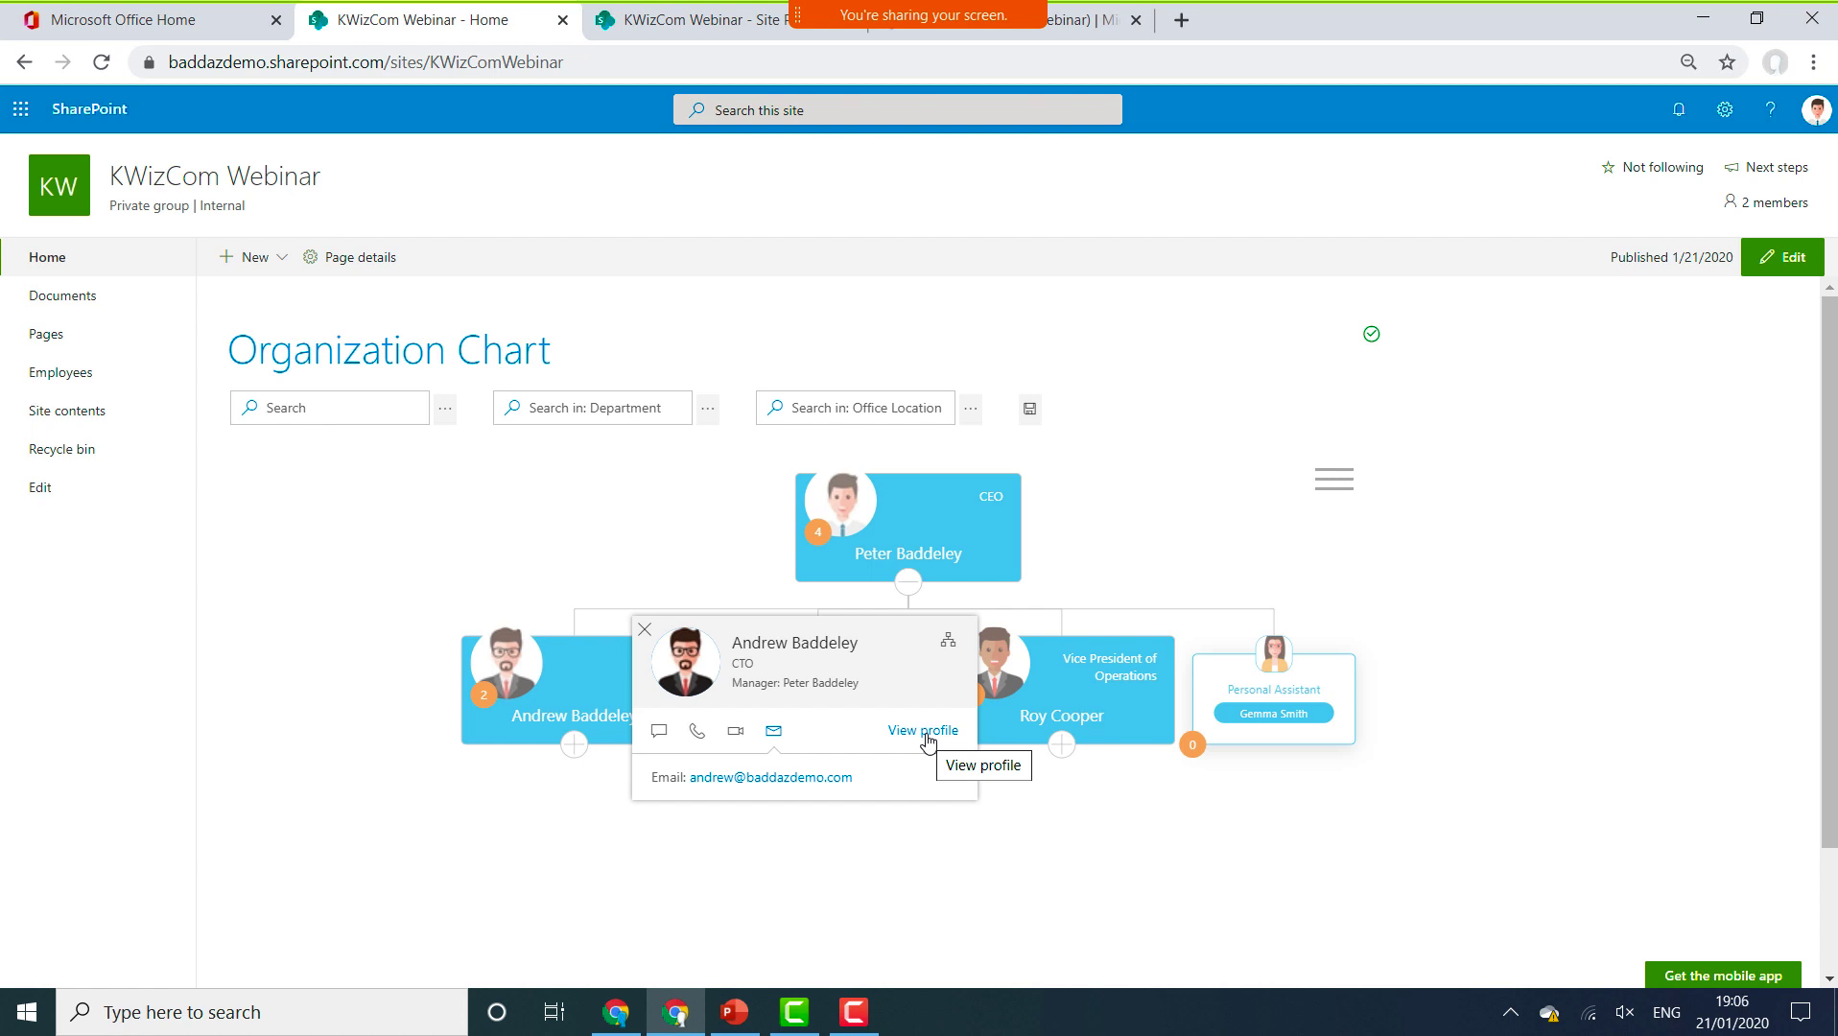
left_click(644, 631)
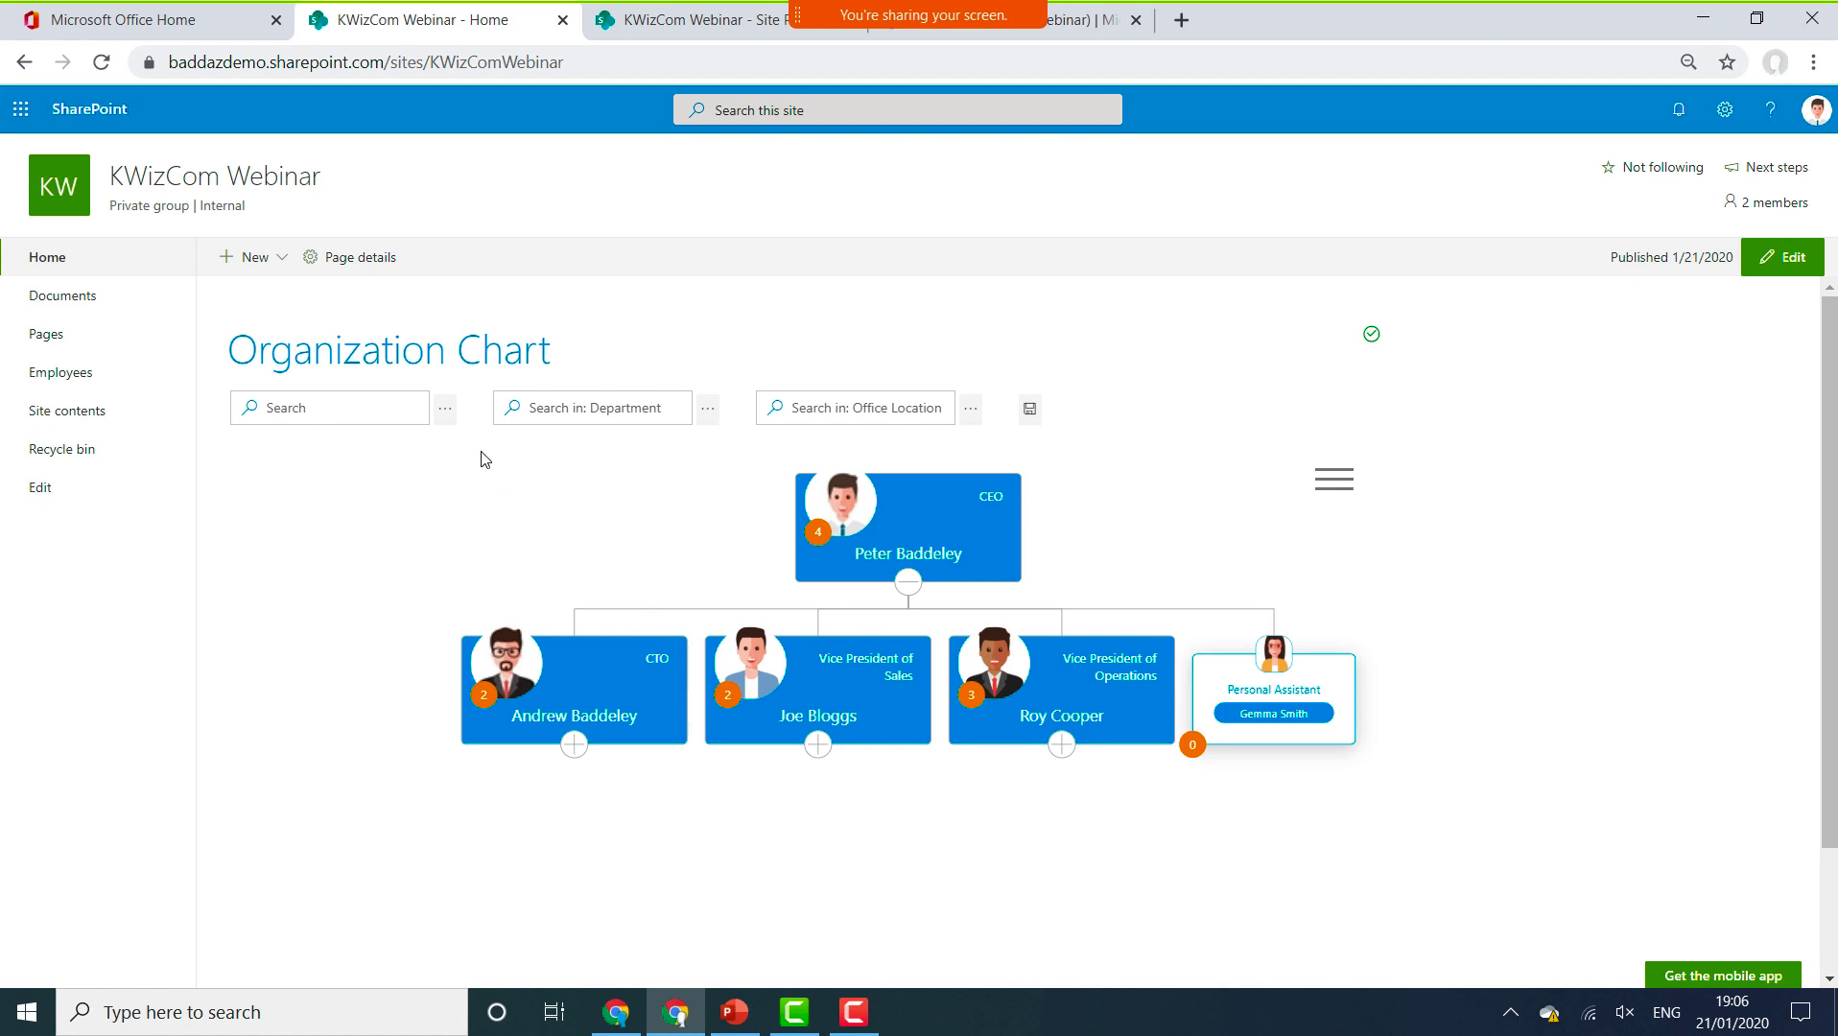
left_click(389, 415)
left_click(389, 415)
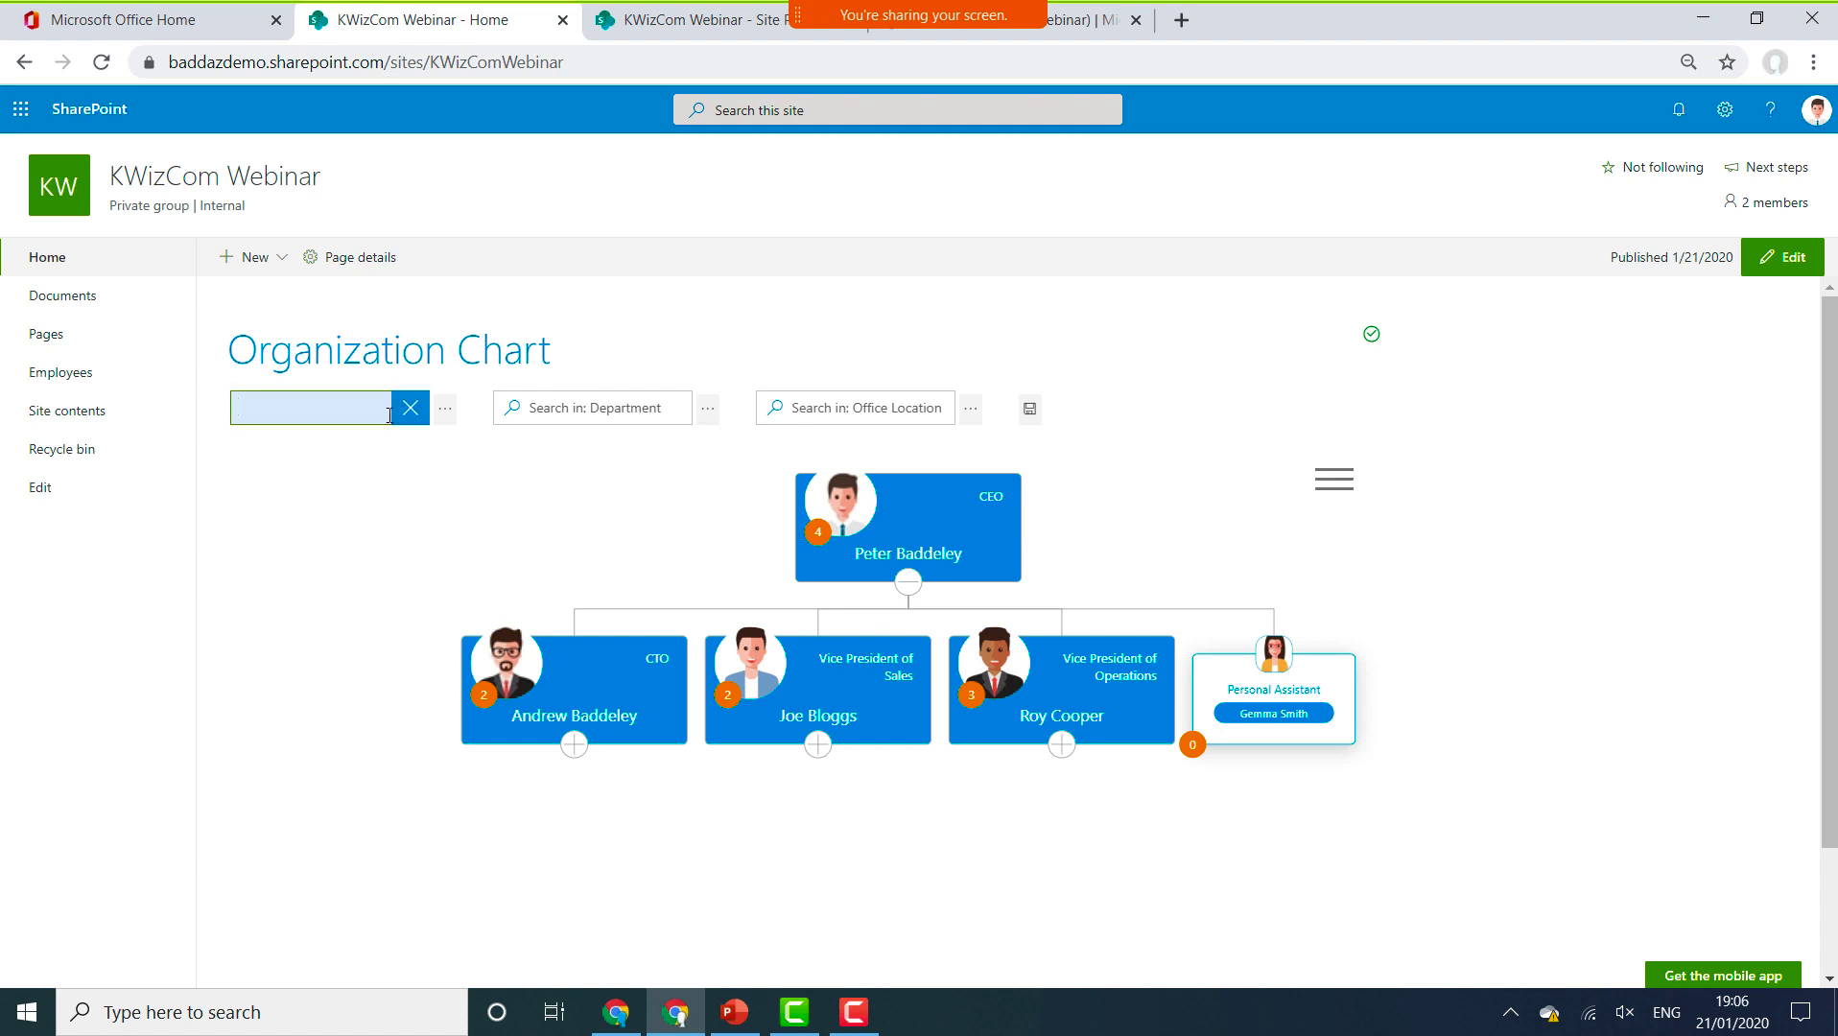
type("andrew")
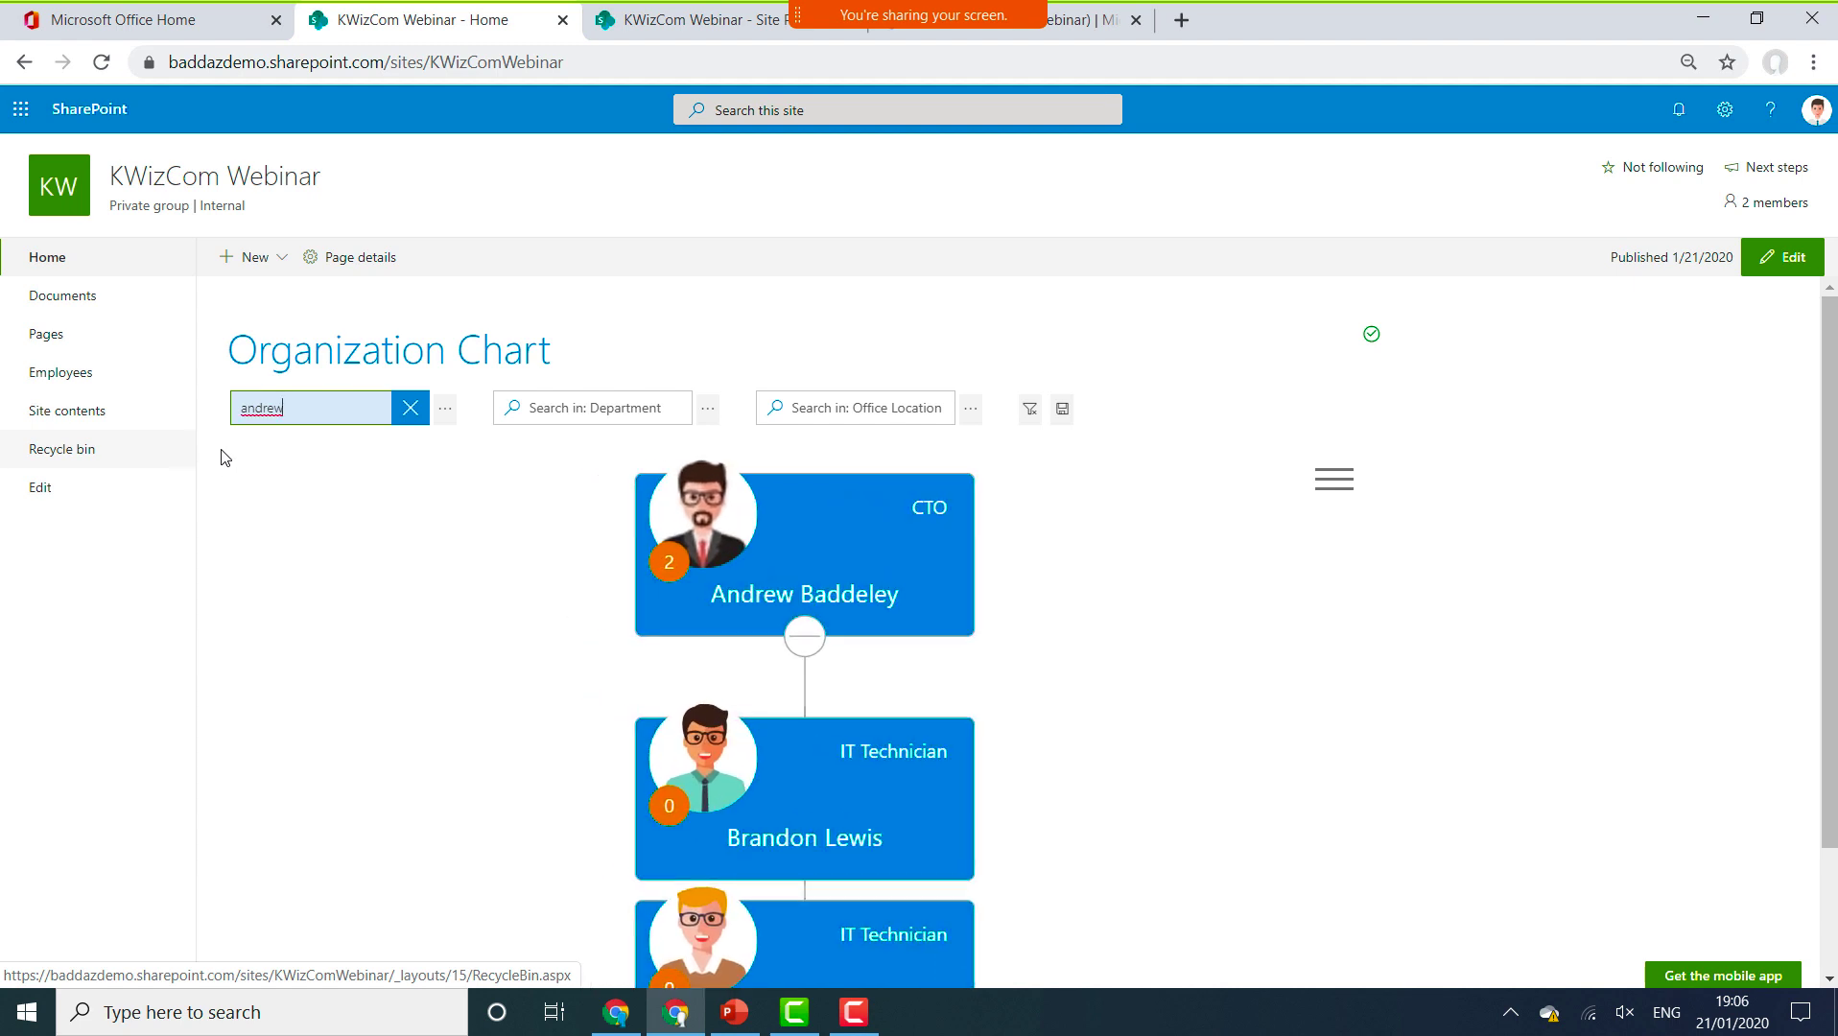
left_click(409, 409)
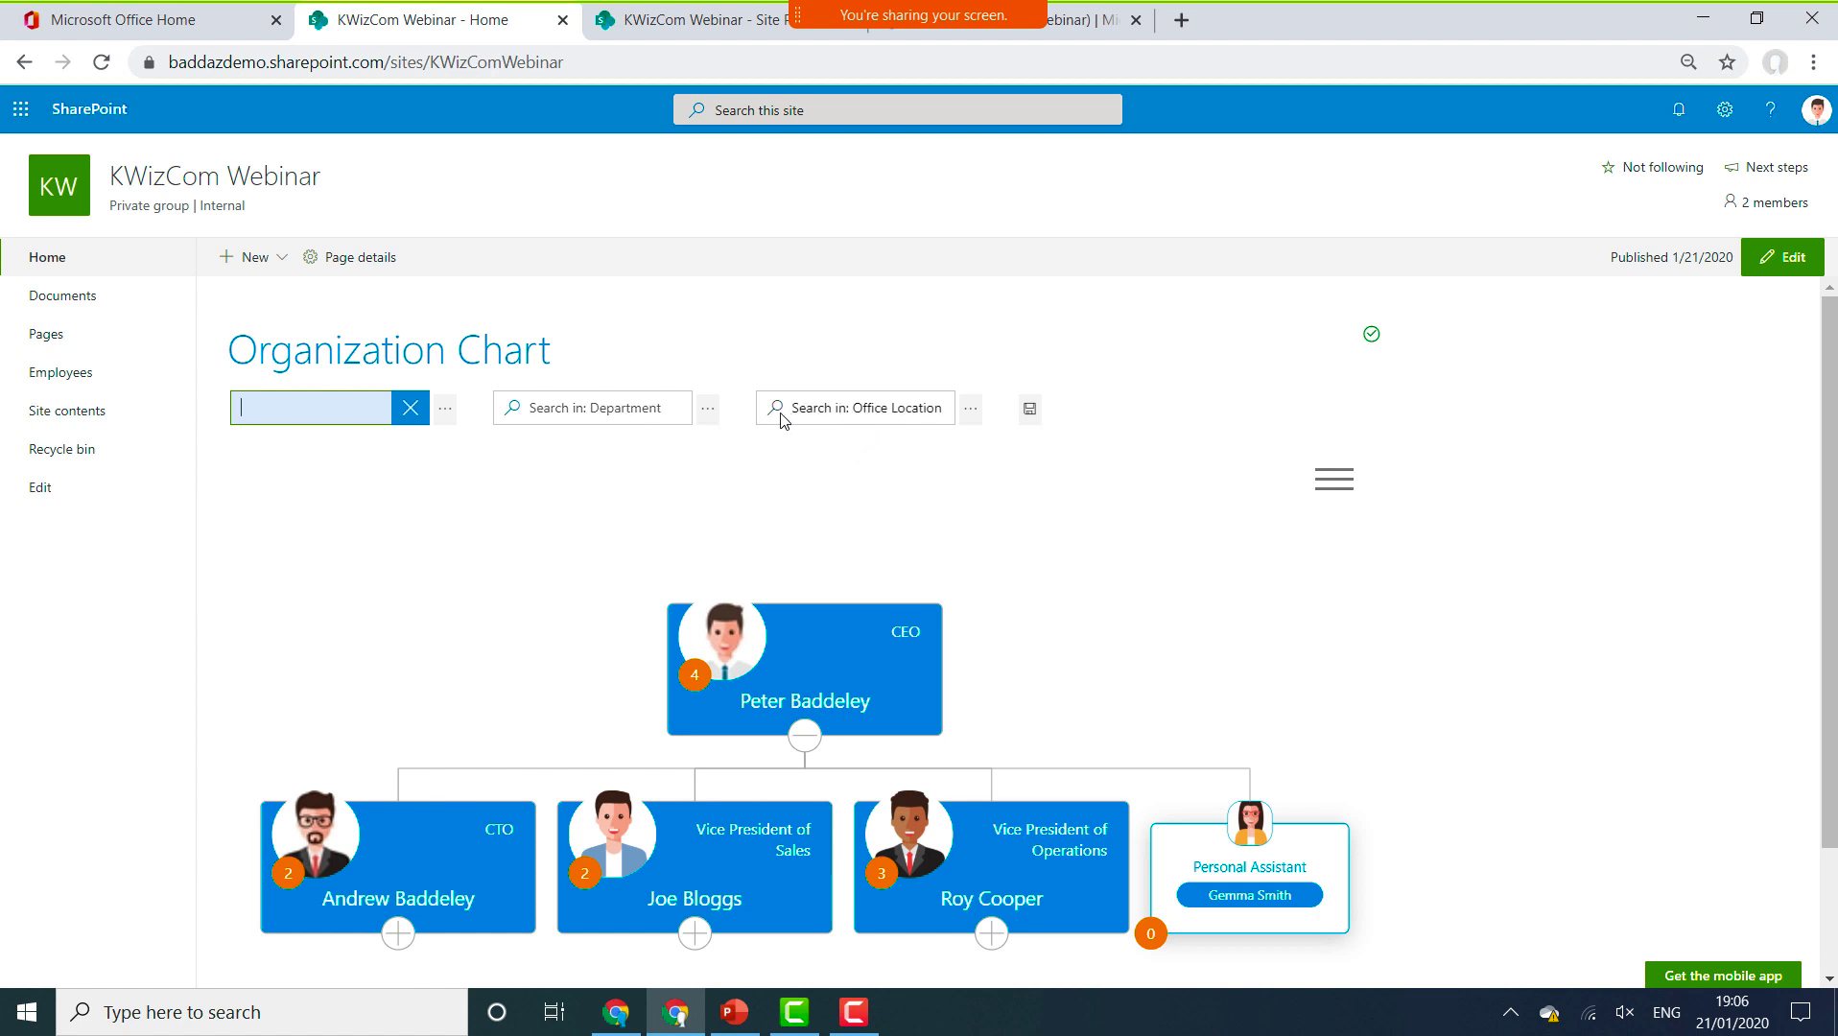
Filter the chart to the Finance department, clear the filter, and put the home page into edit mode.
left_click(708, 410)
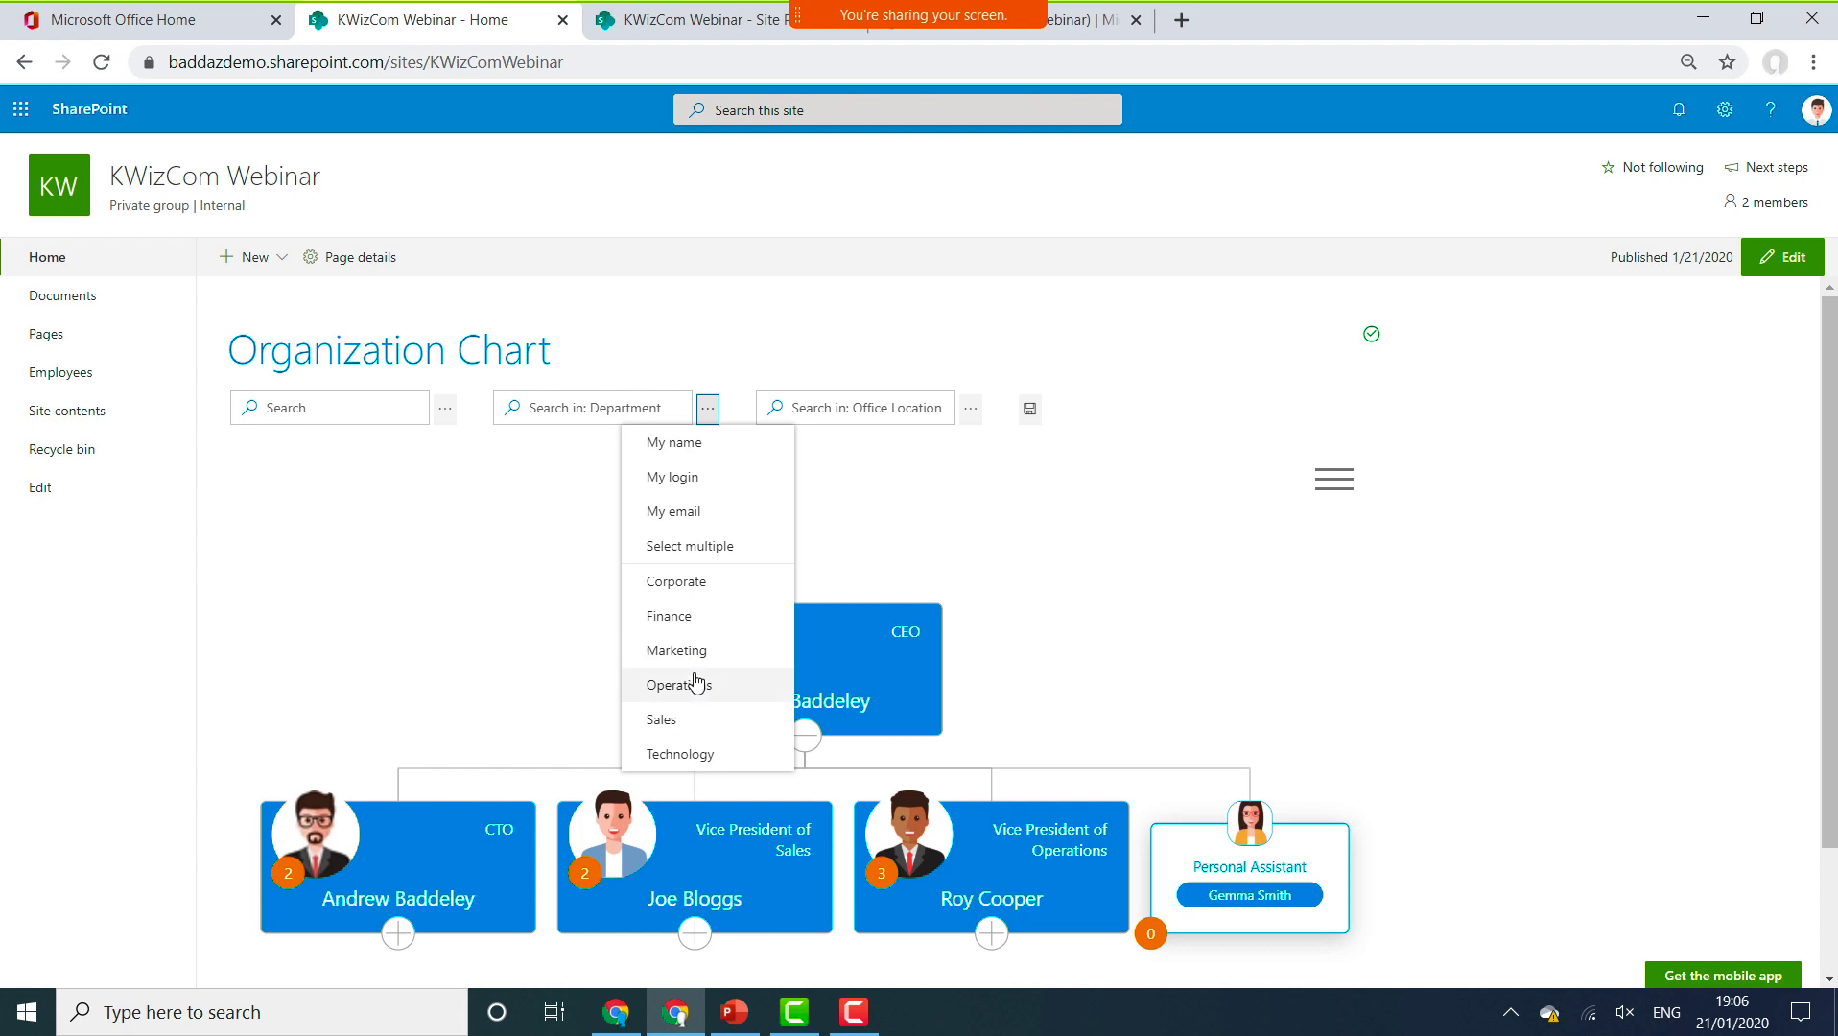
left_click(701, 625)
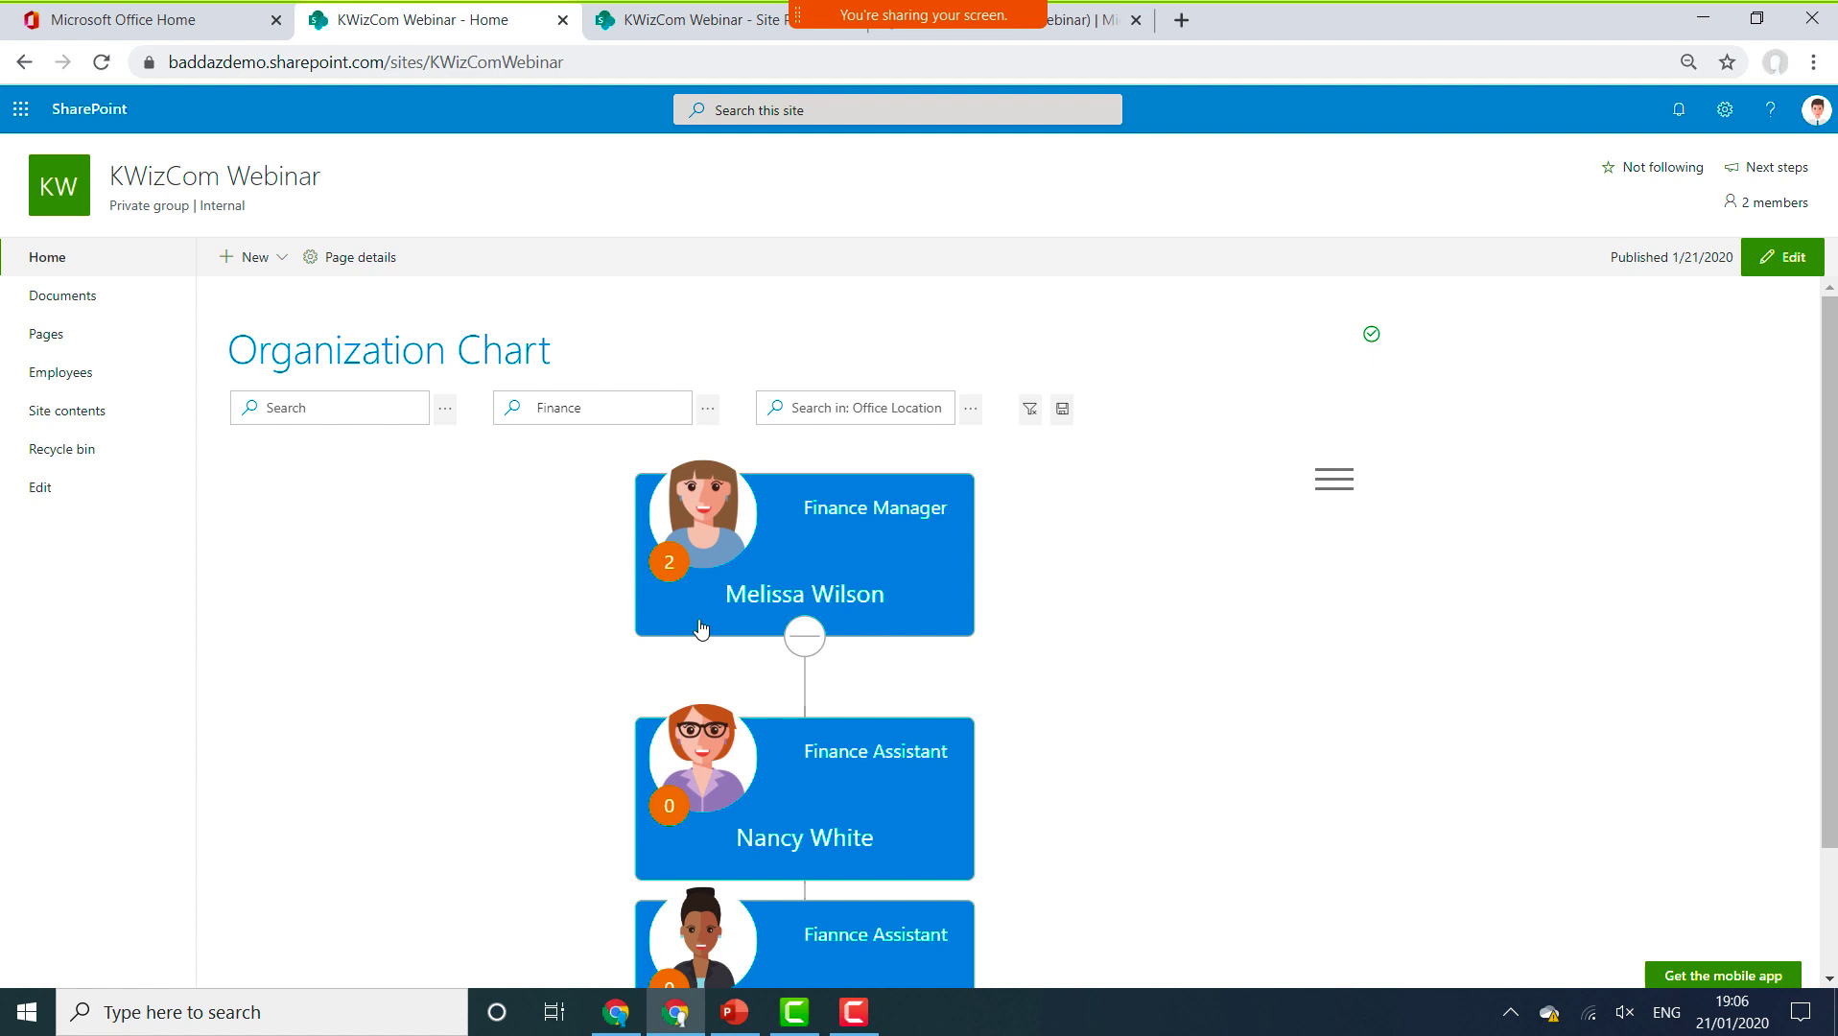
left_click(598, 407)
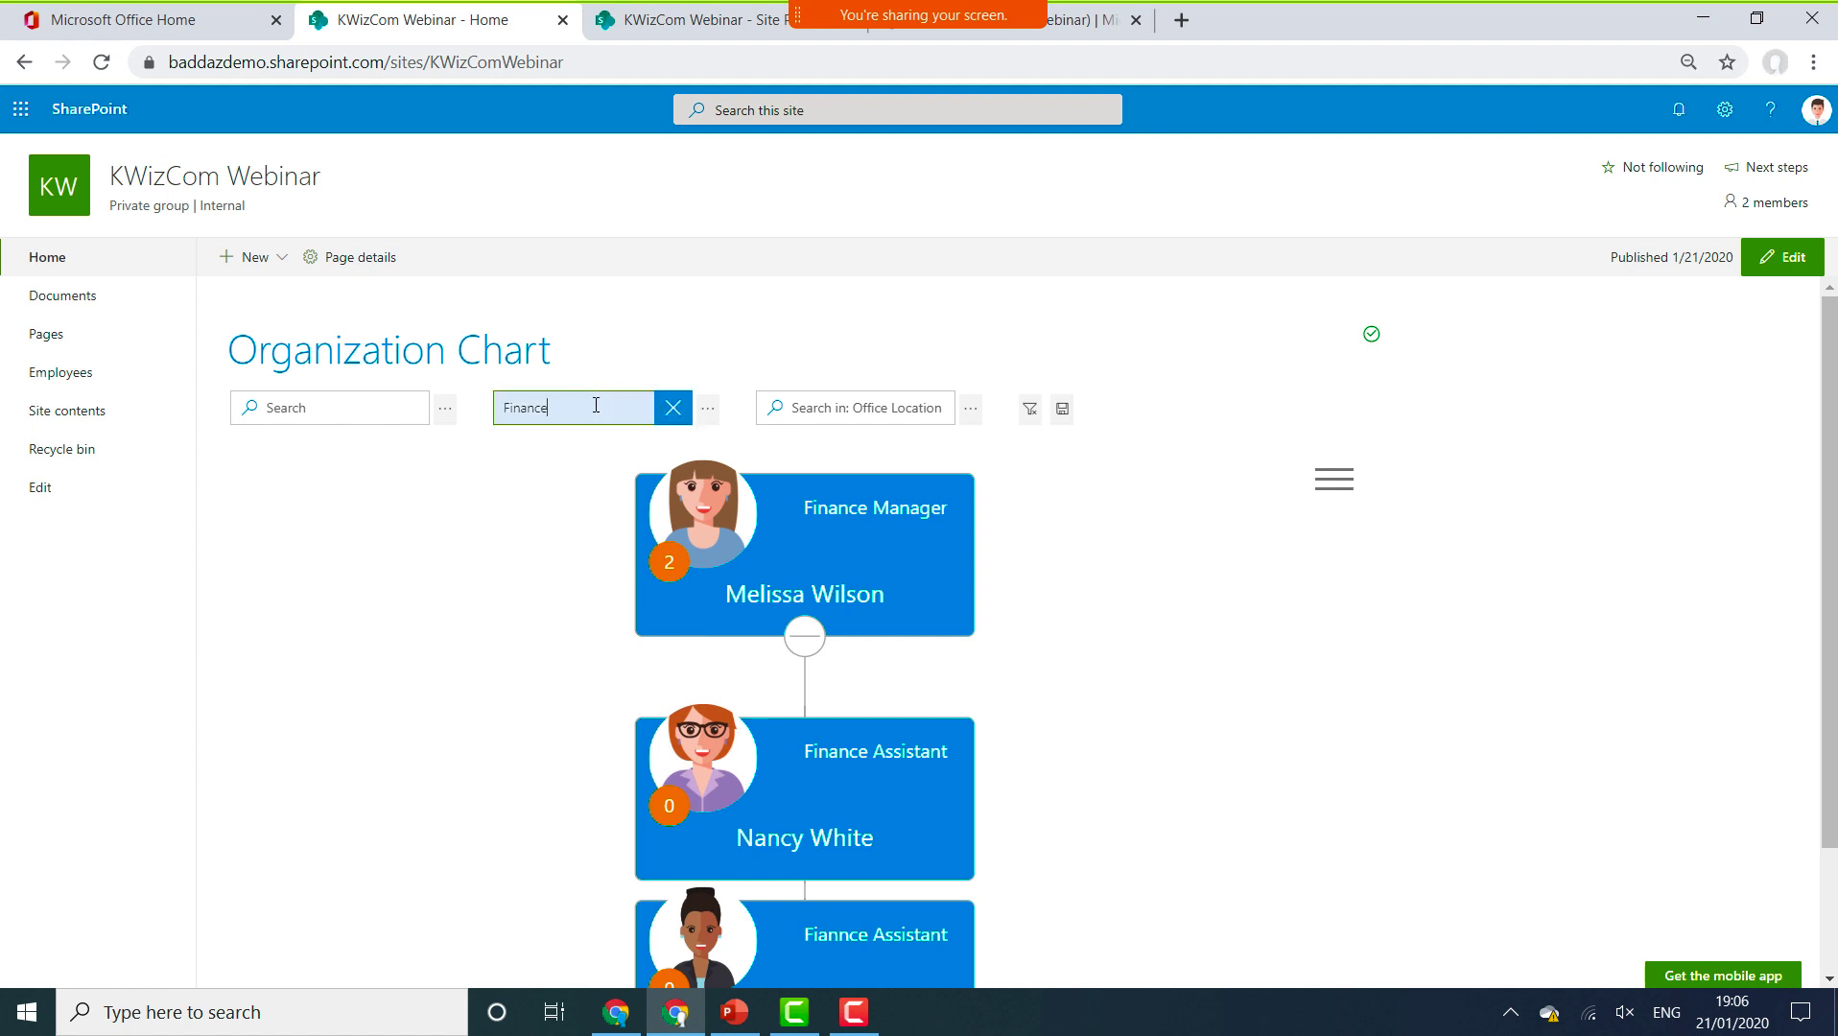
left_click(675, 409)
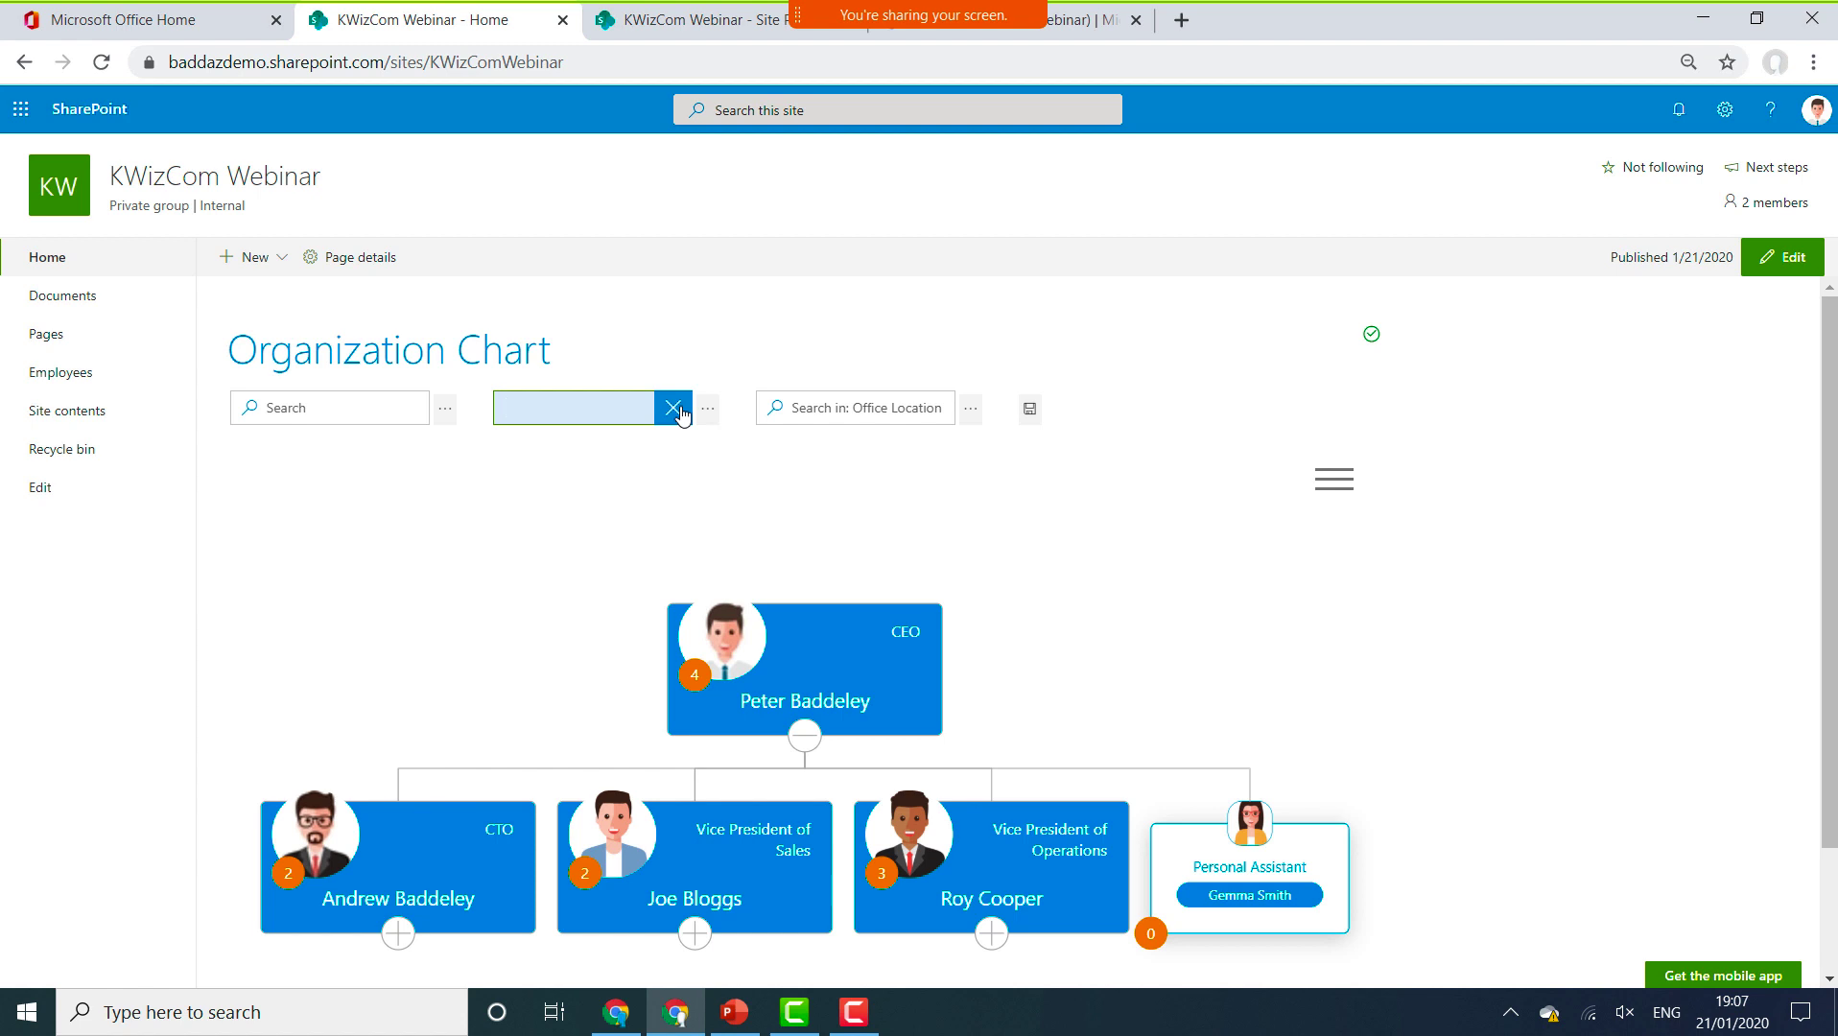
left_click(1776, 266)
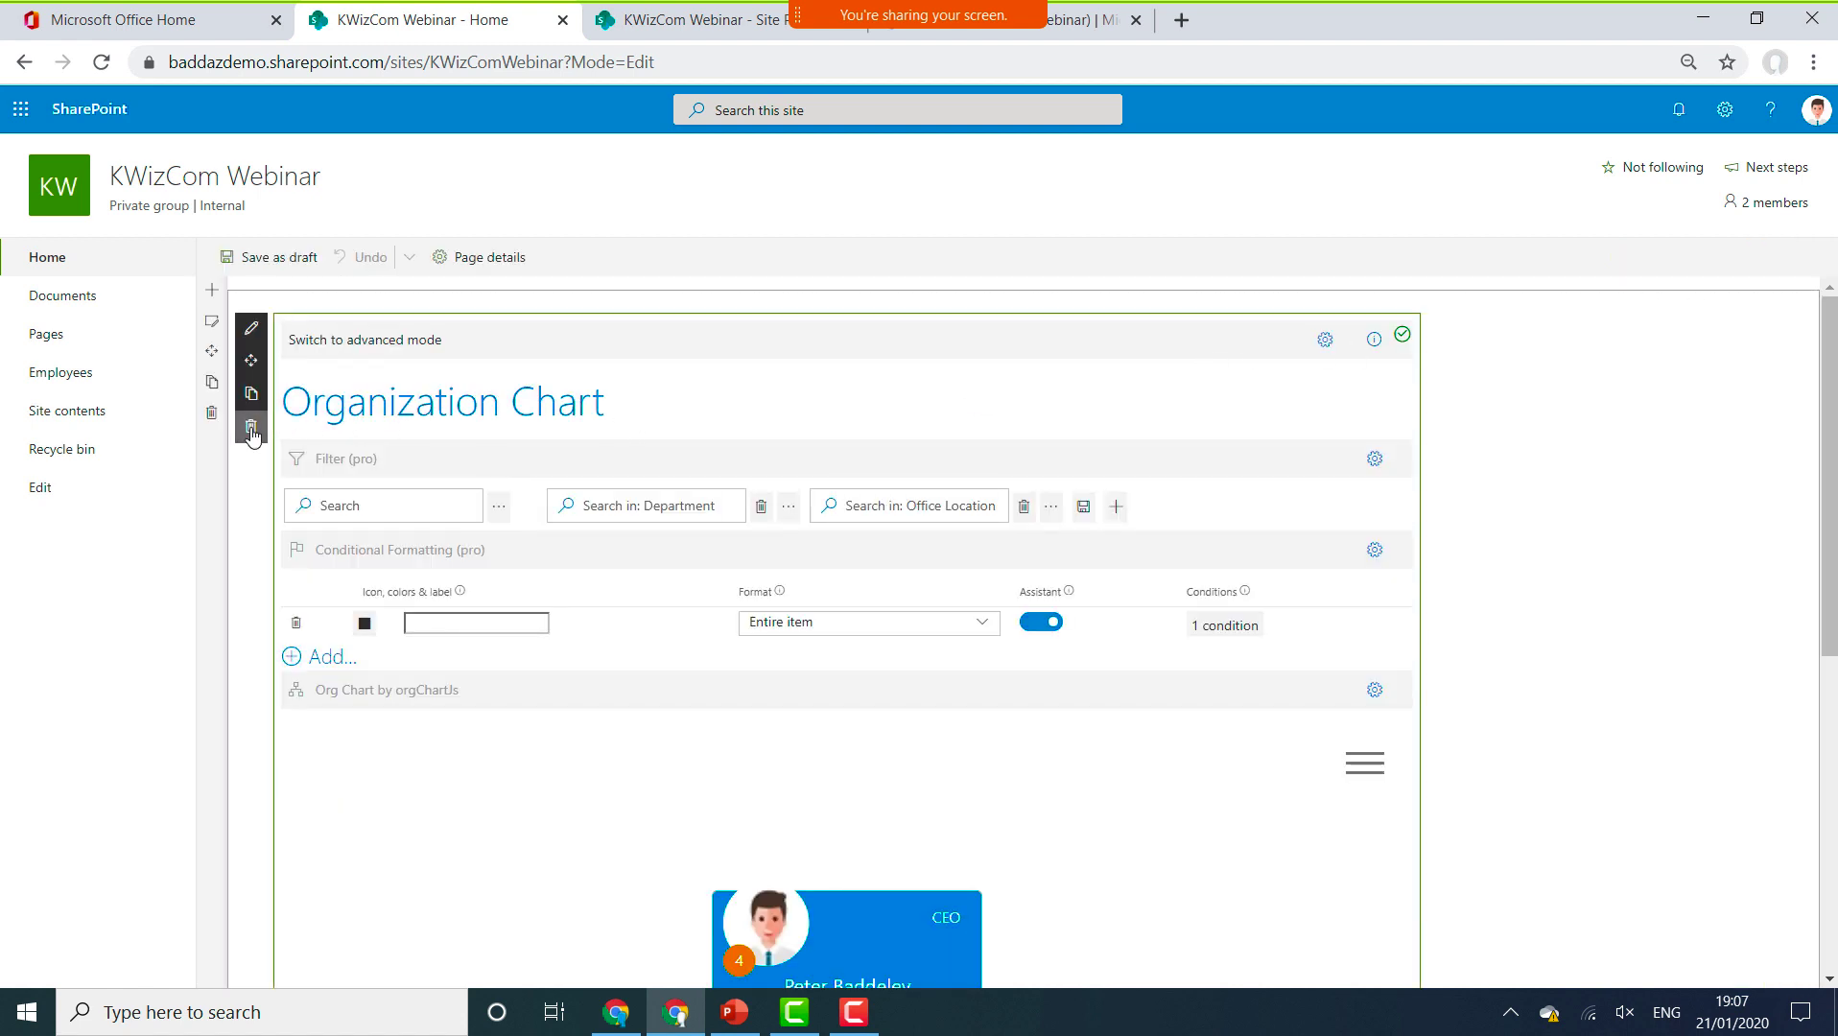
Delete the Organization Chart web part, confirming Yes in the Delete Confirmation dialog.
left_click(251, 428)
left_click(911, 577)
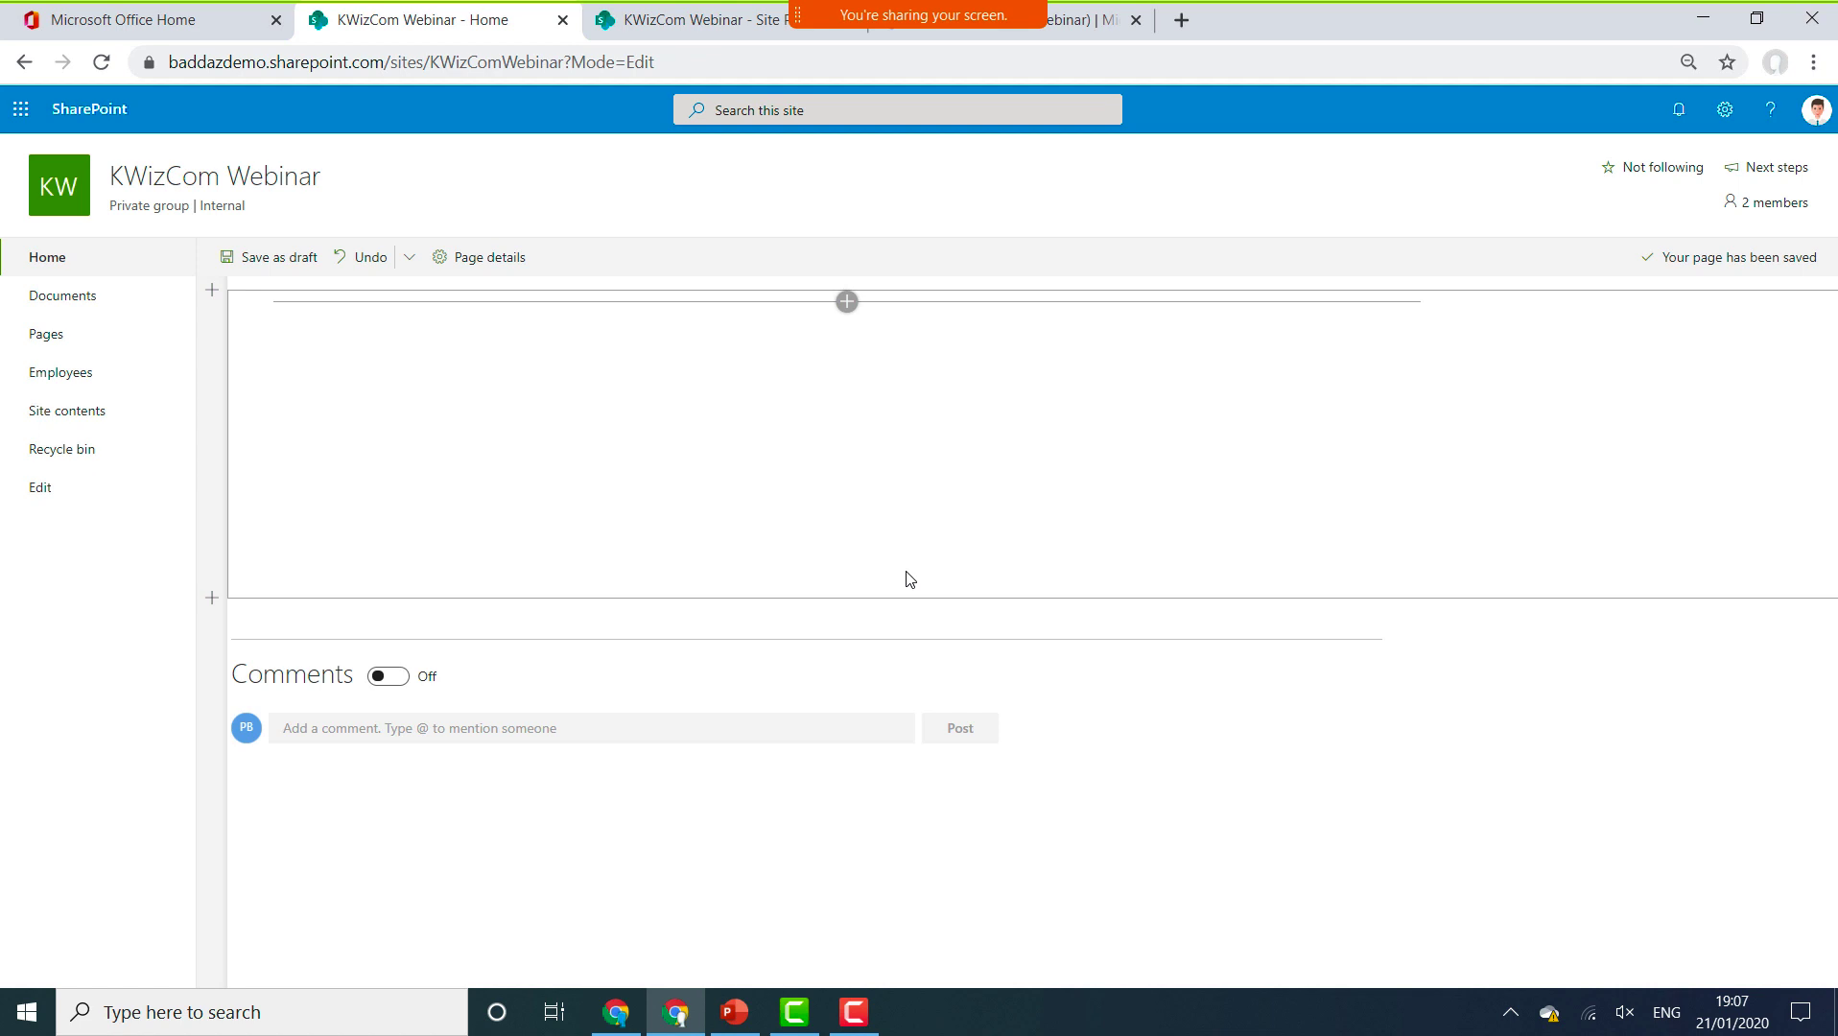
Insert the KWizCom Org. Chart web part into the empty section from the web part picker.
left_click(848, 303)
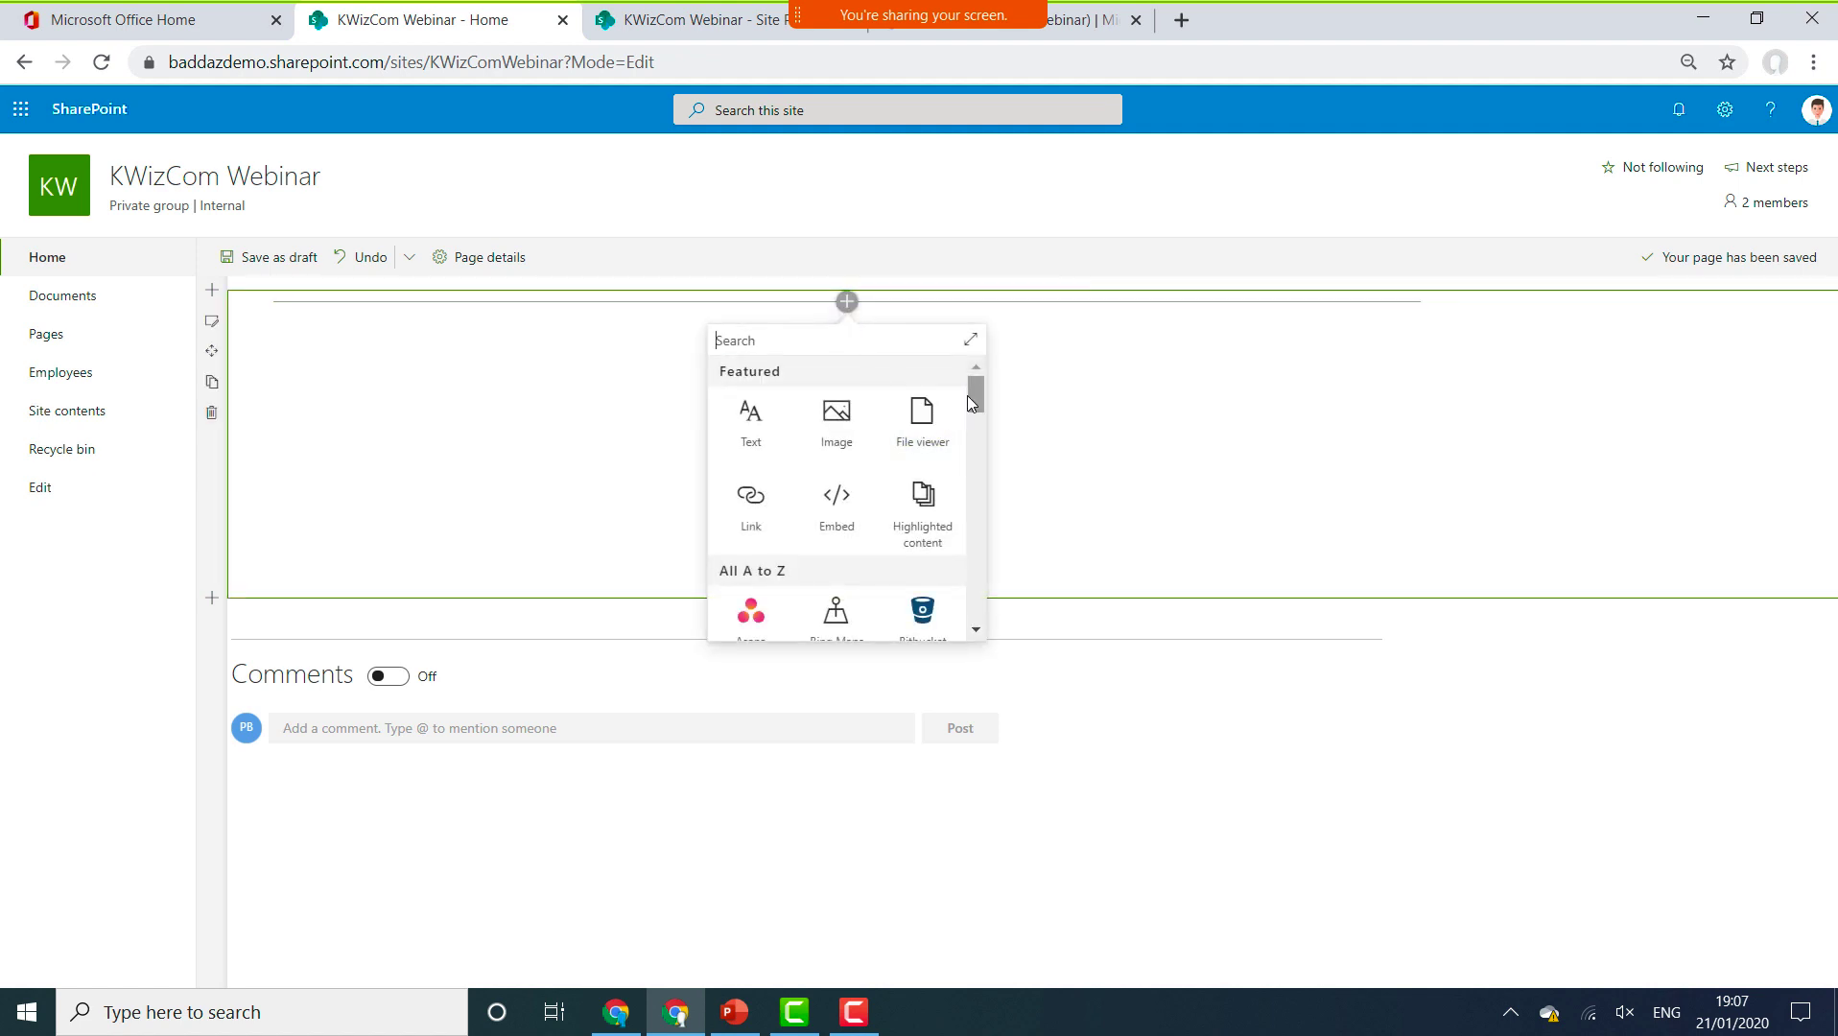
left_click_drag(976, 398, 993, 512)
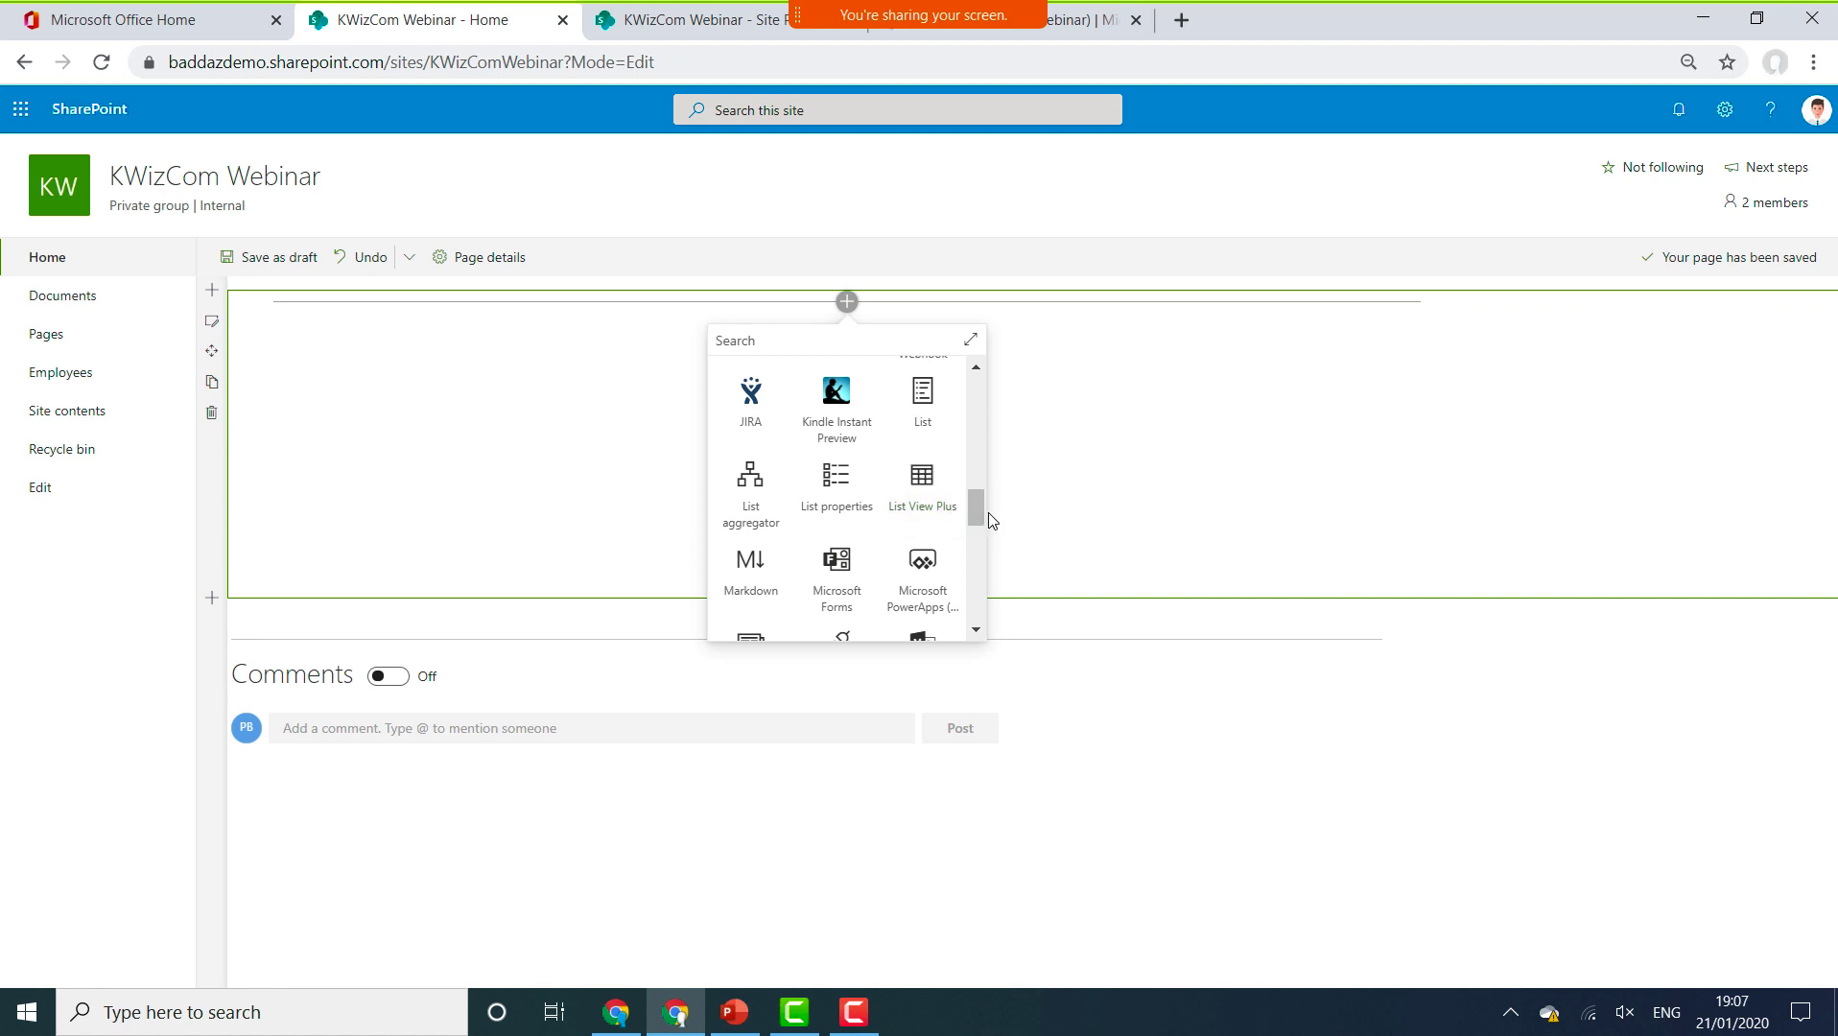
left_click_drag(979, 513, 974, 535)
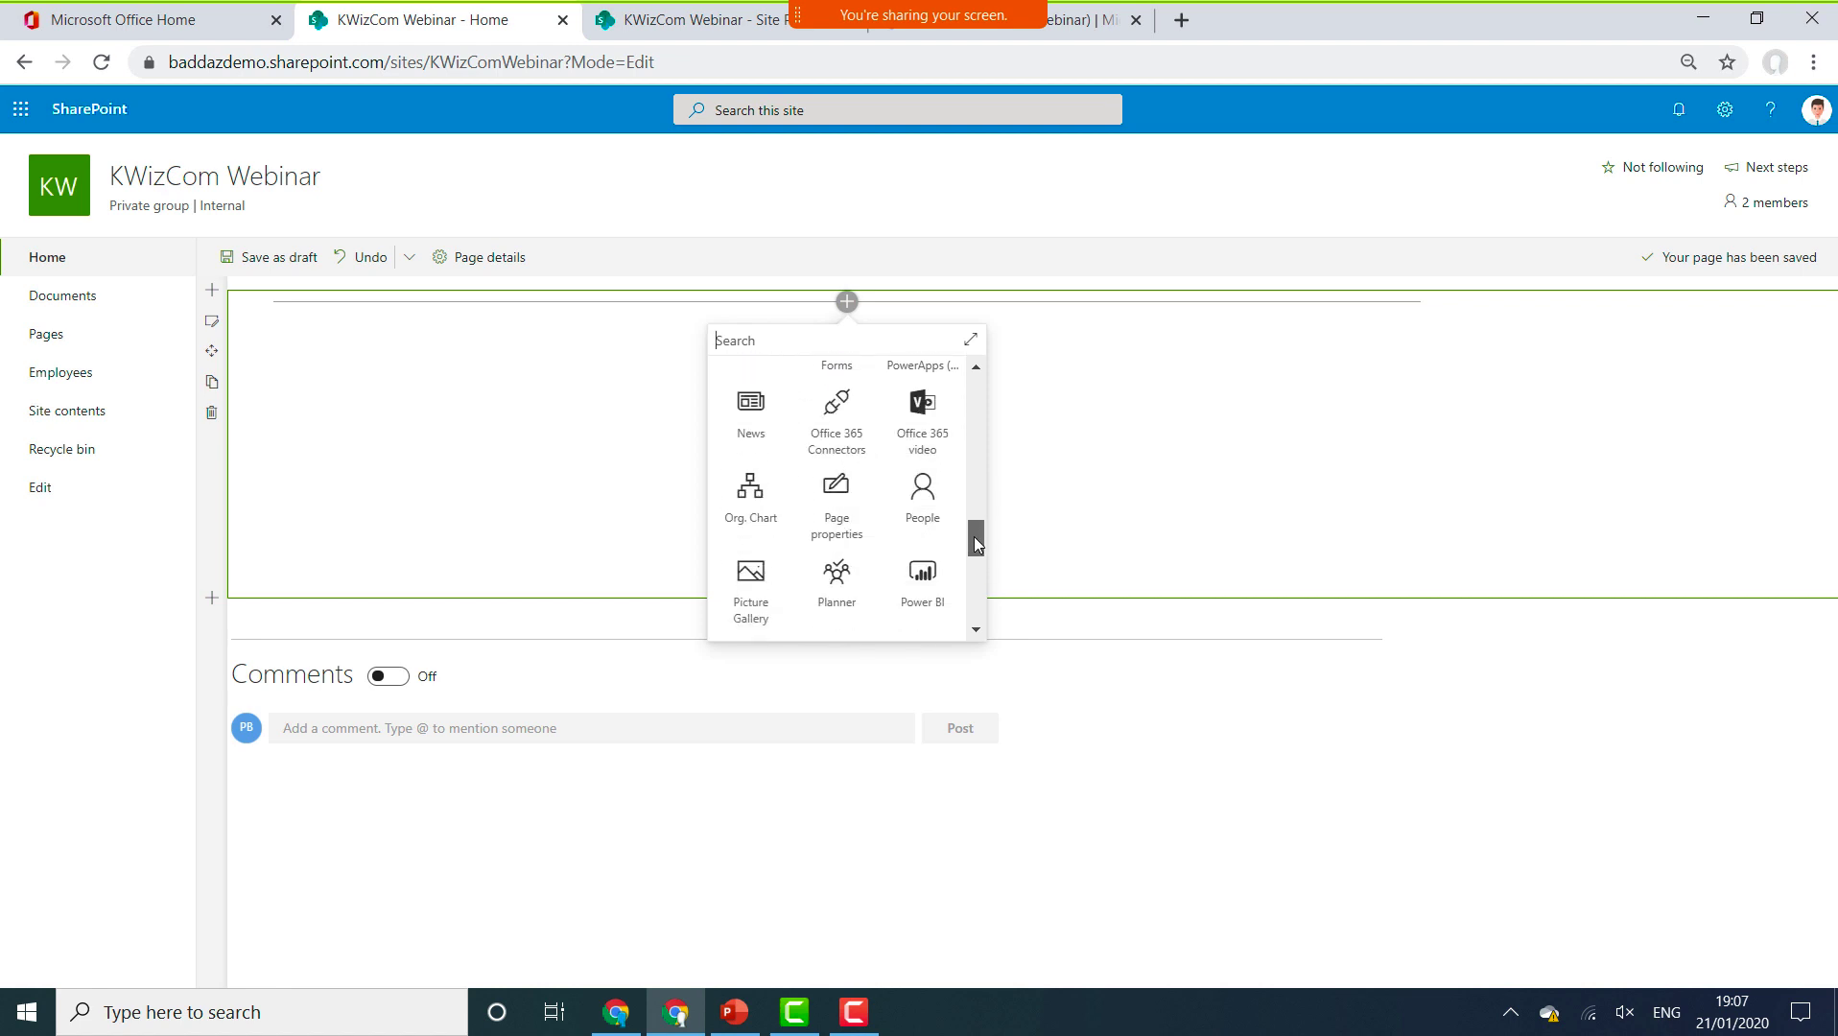
left_click(767, 520)
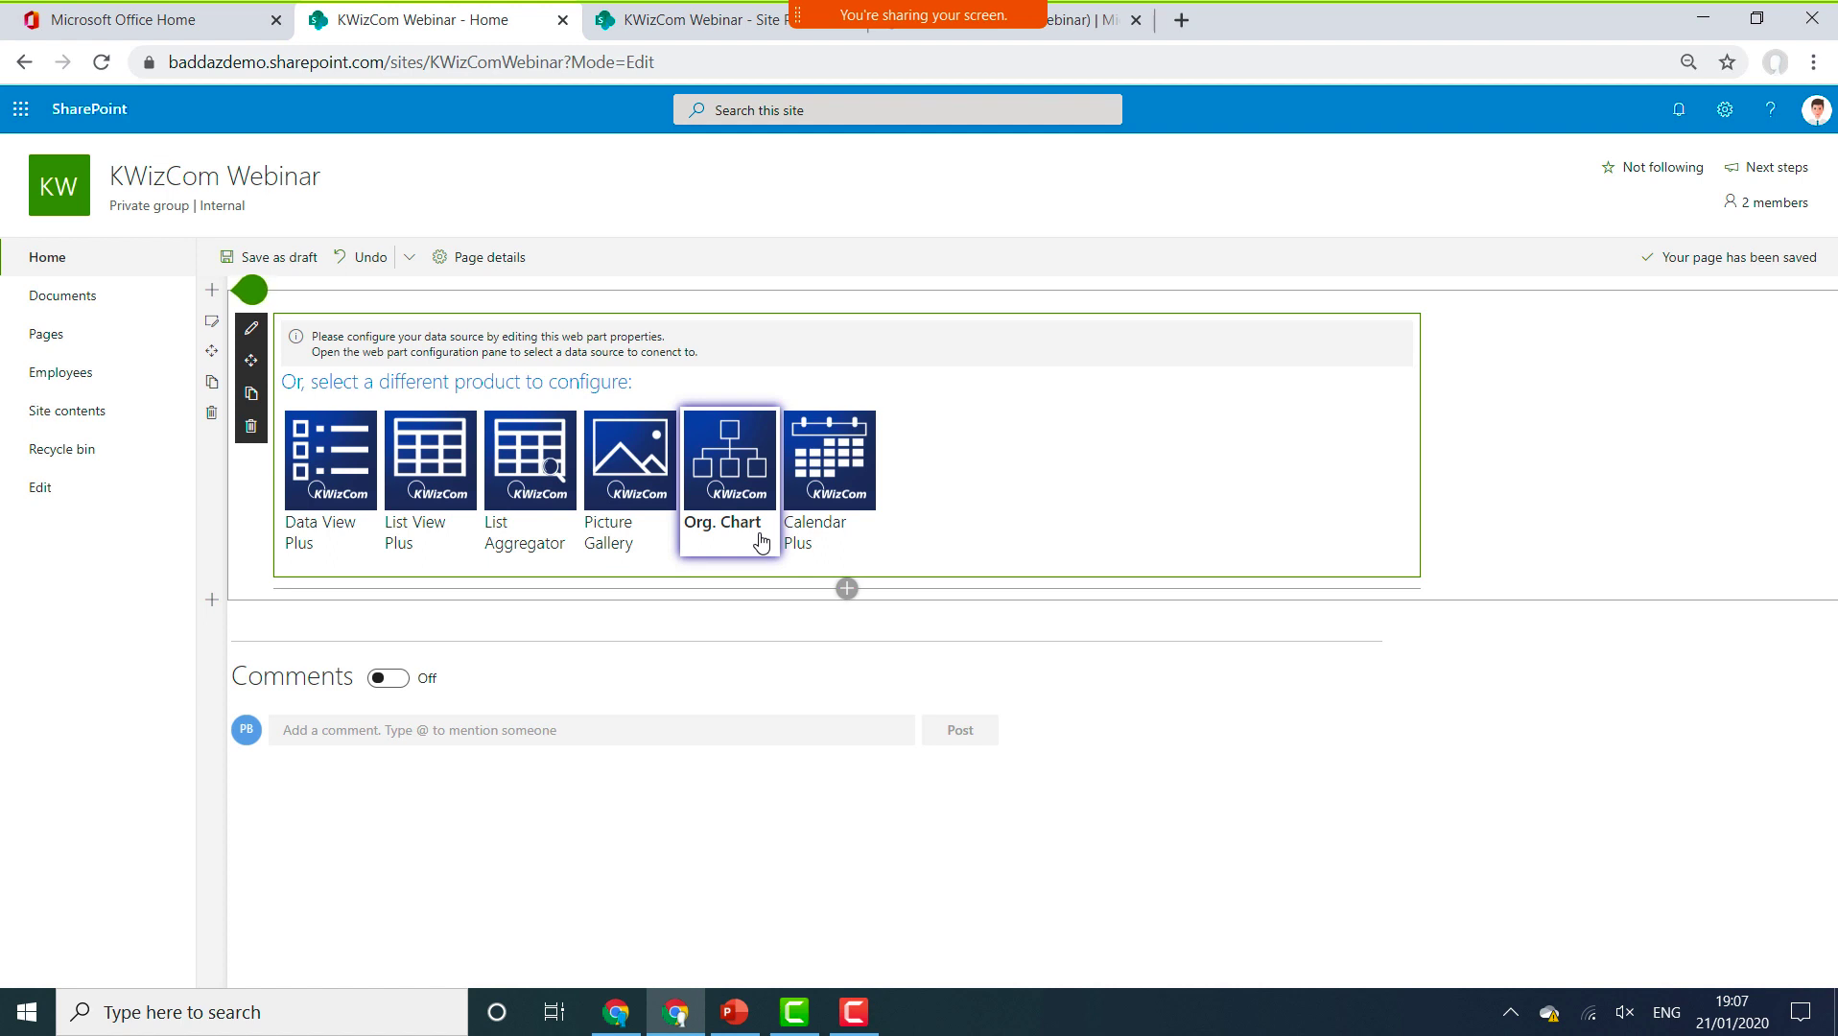
In the Org. Chart property pane, set Data source type to Graph API (Pro).
left_click(754, 505)
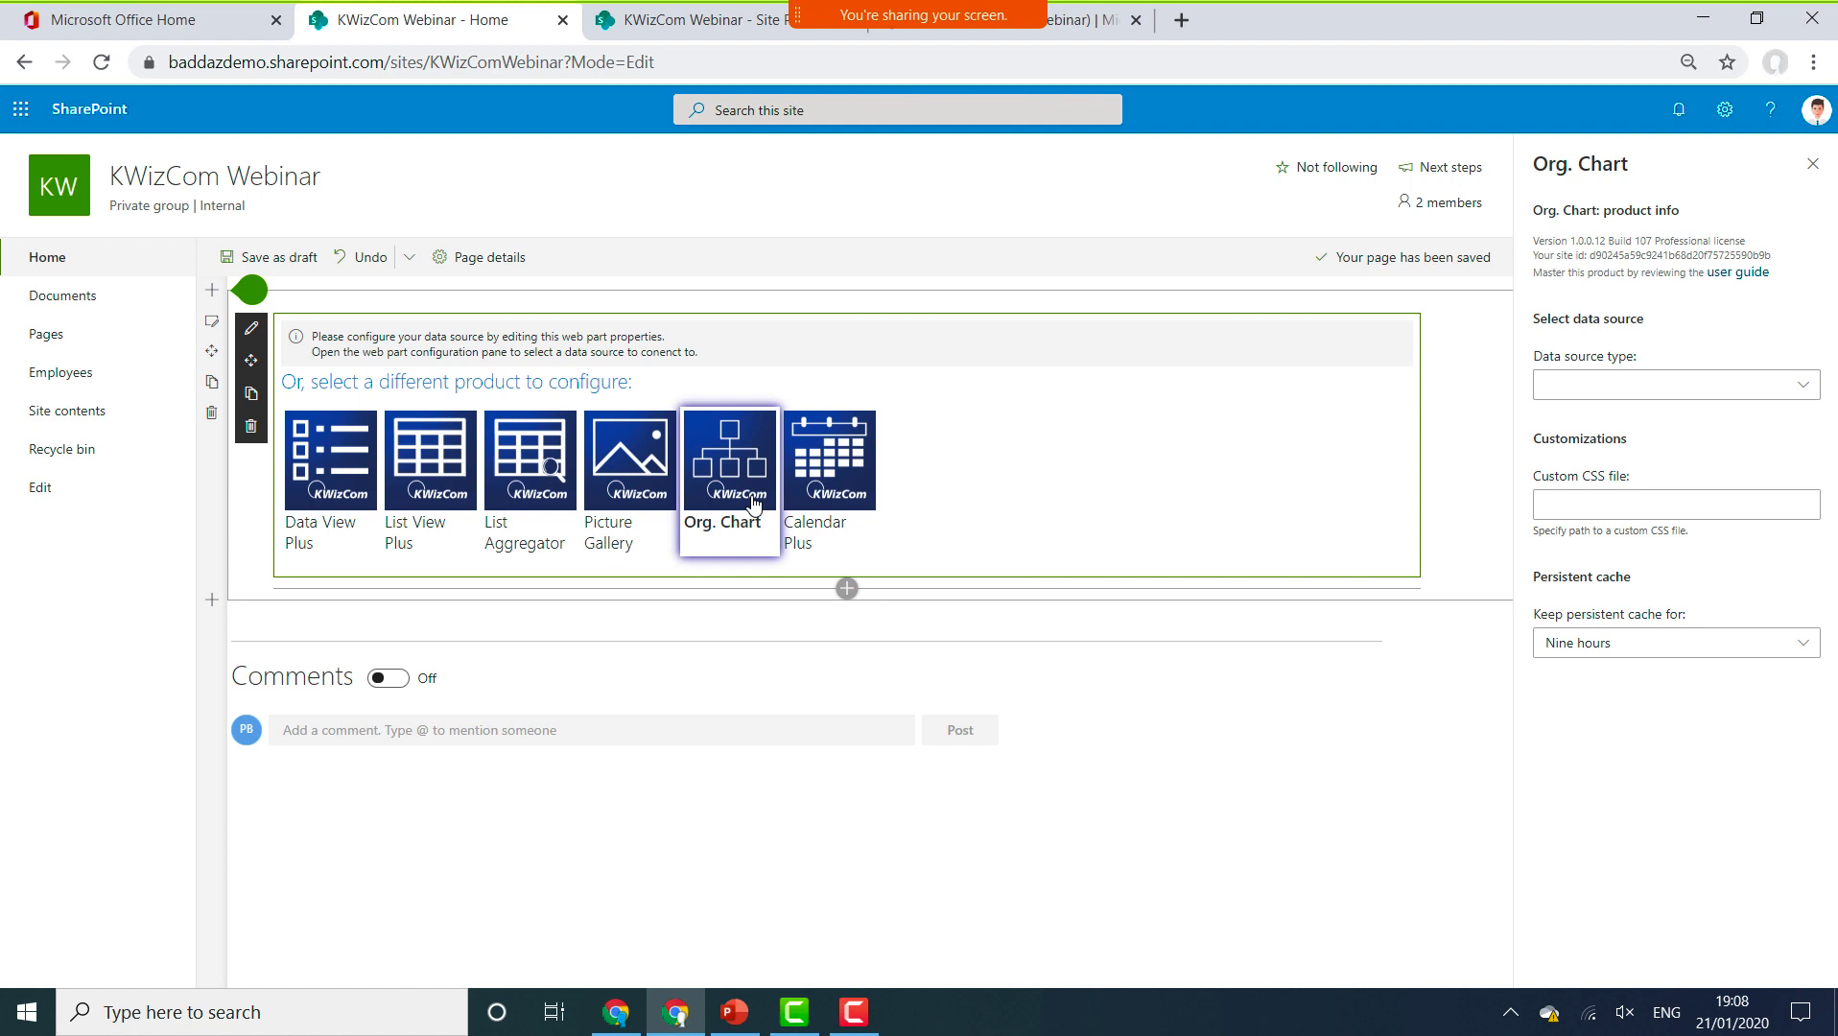
left_click(1788, 393)
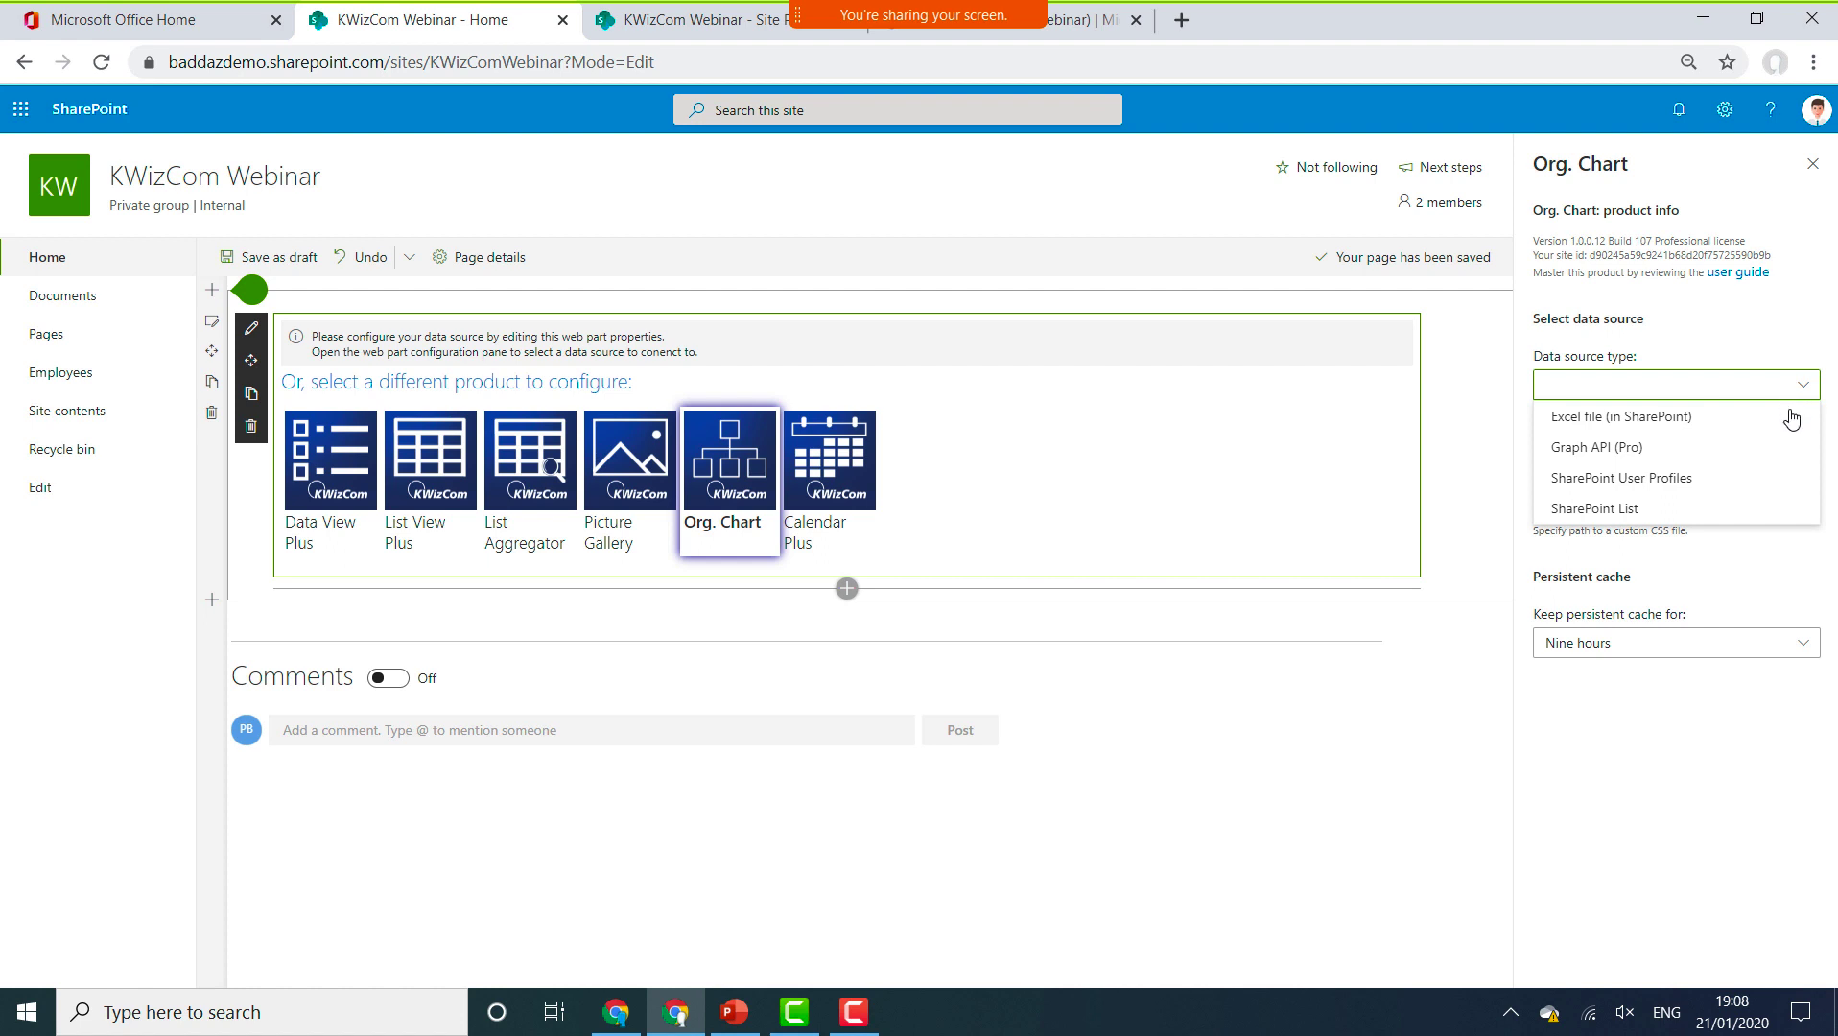
left_click(1667, 451)
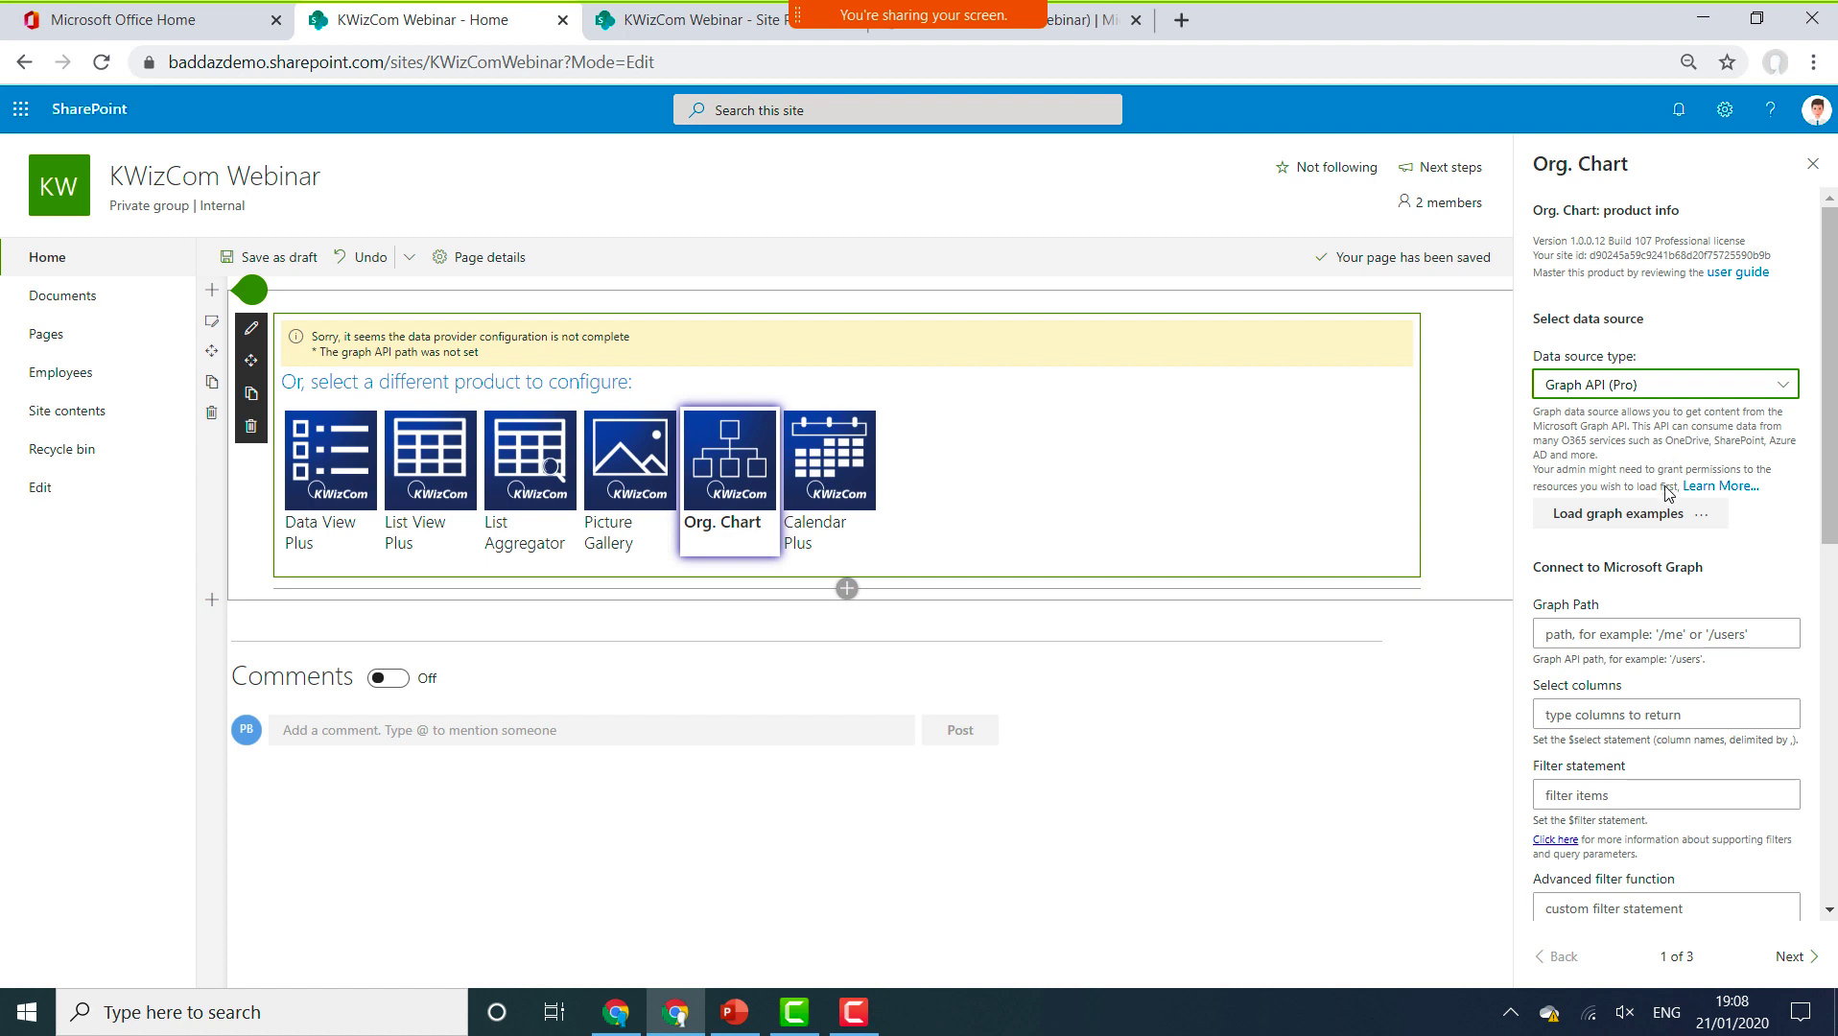
Load the AD org chart users Graph example, accept the settings reset, and continue with Next.
left_click(1662, 517)
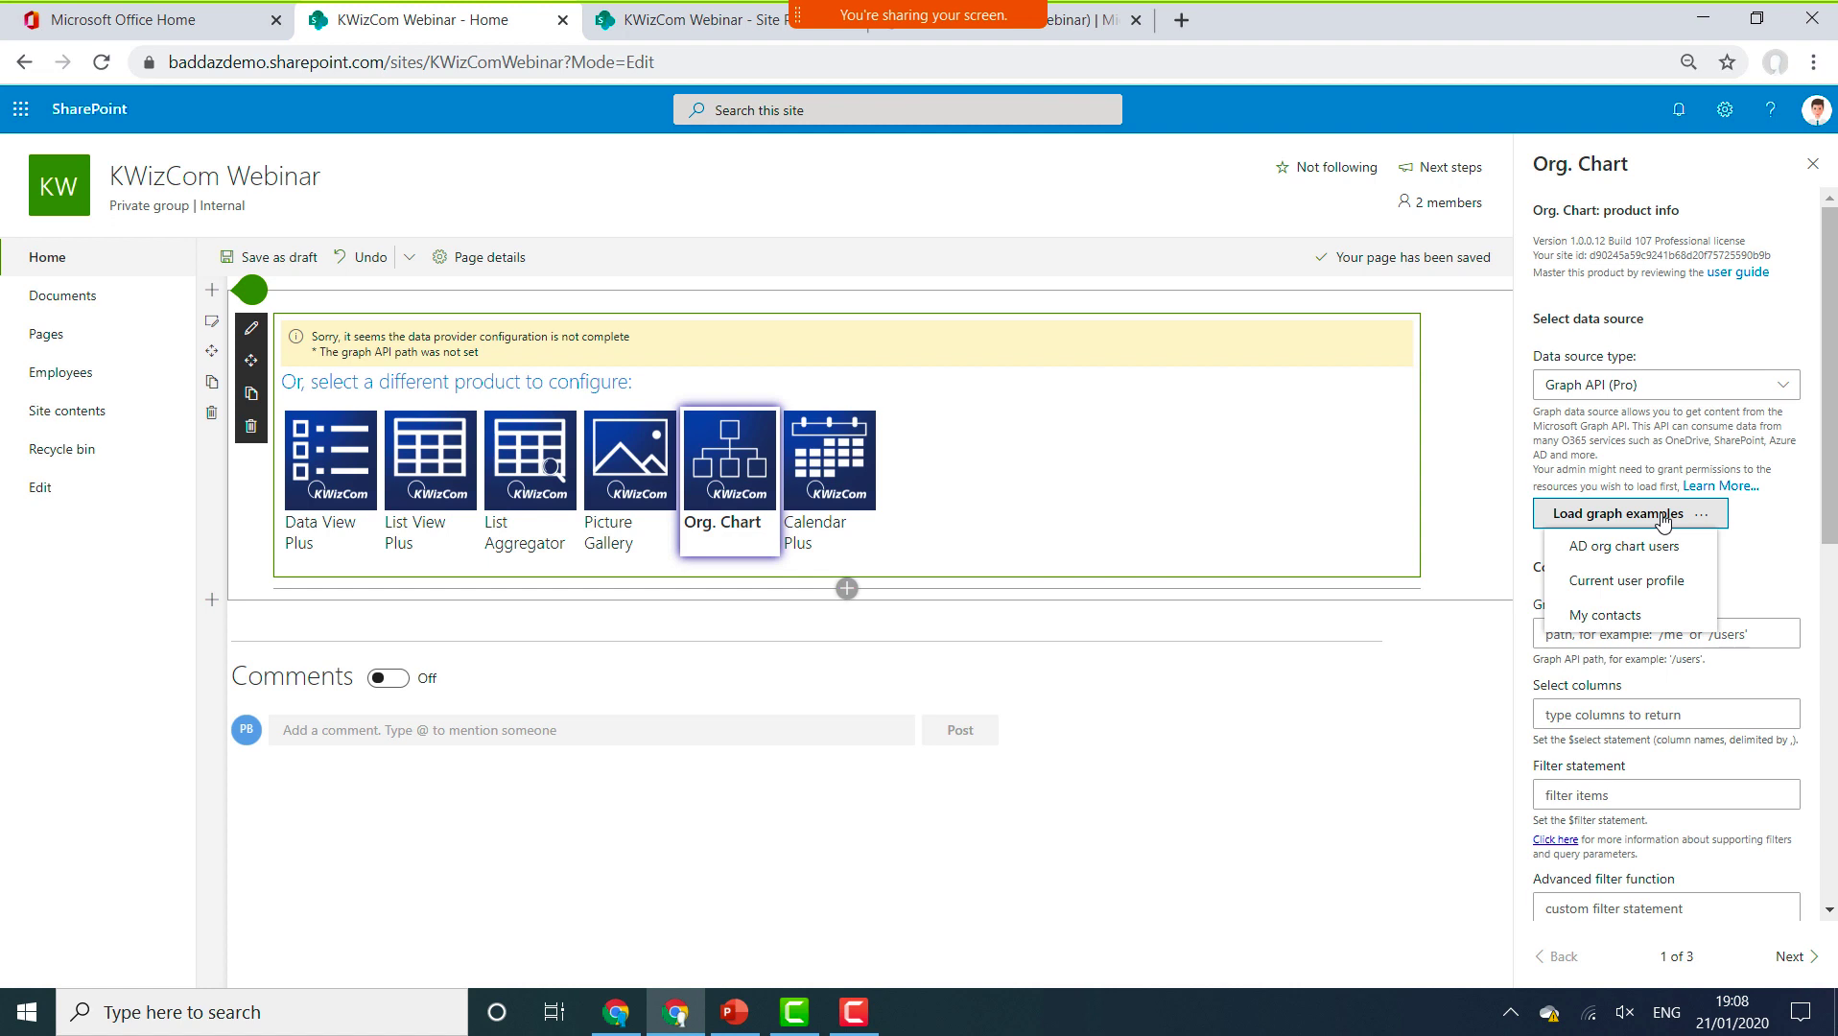
left_click(1663, 546)
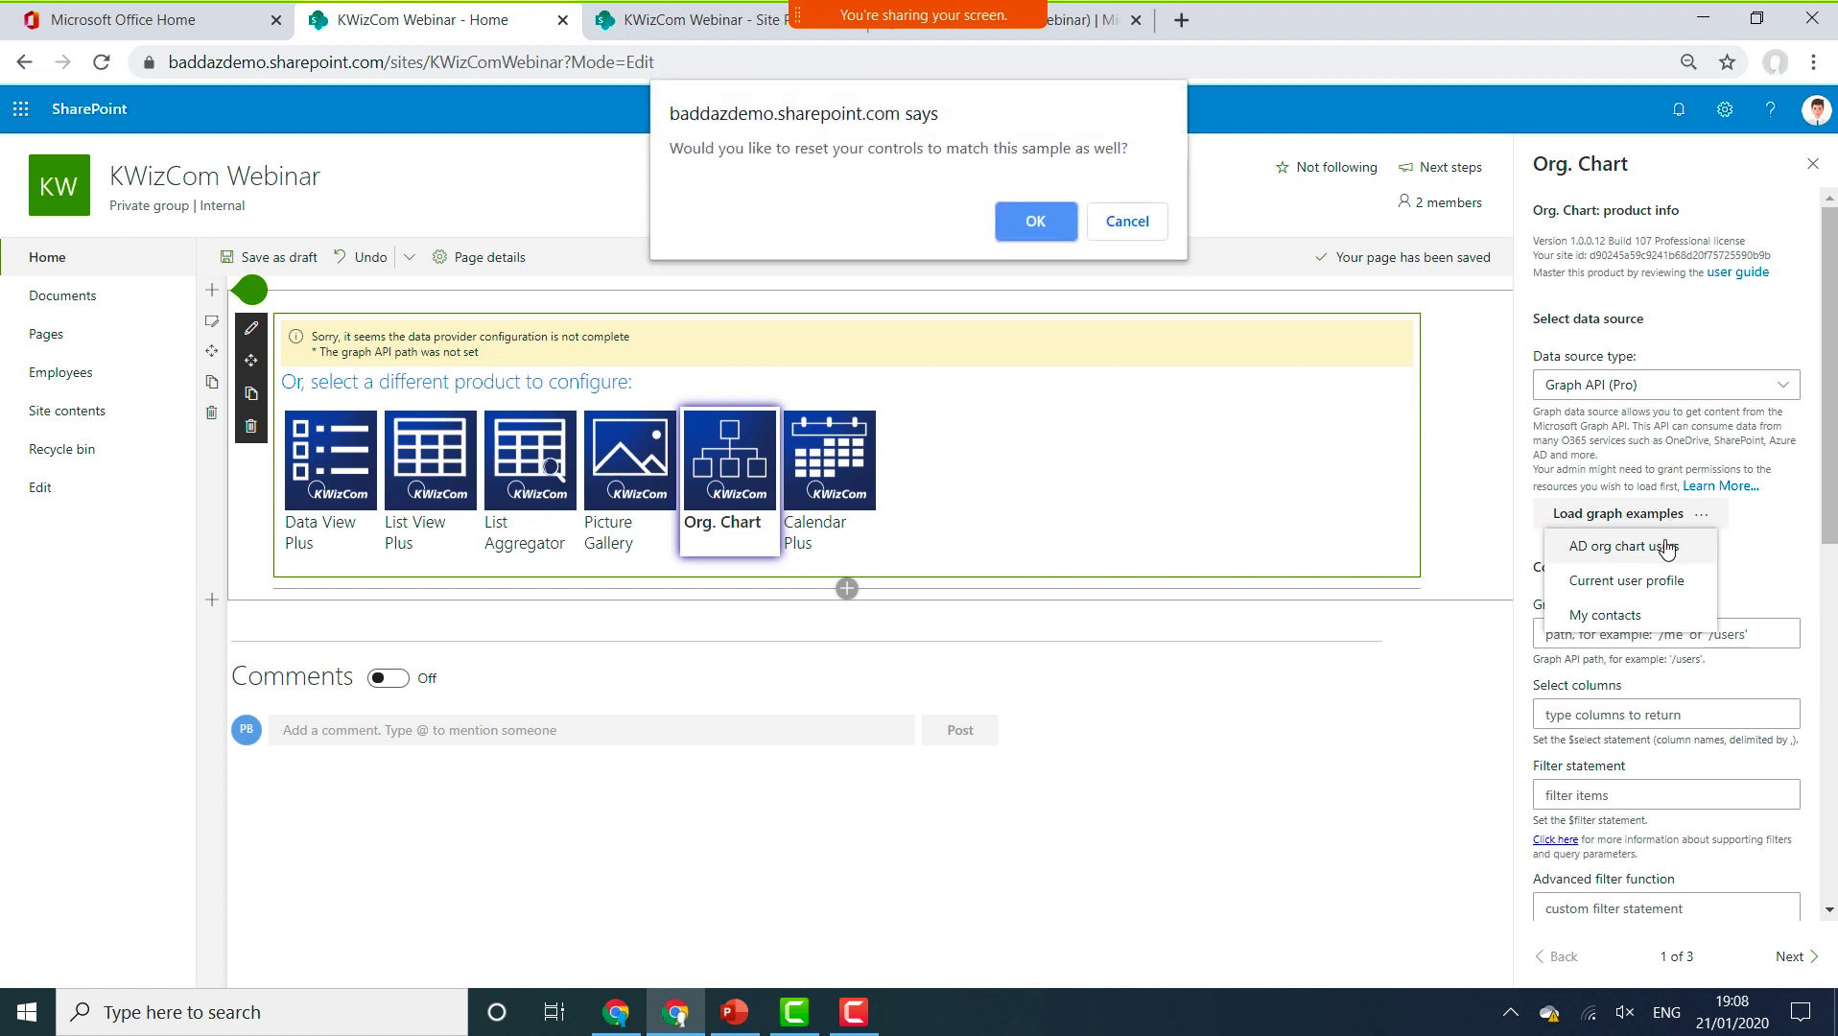
left_click(1034, 221)
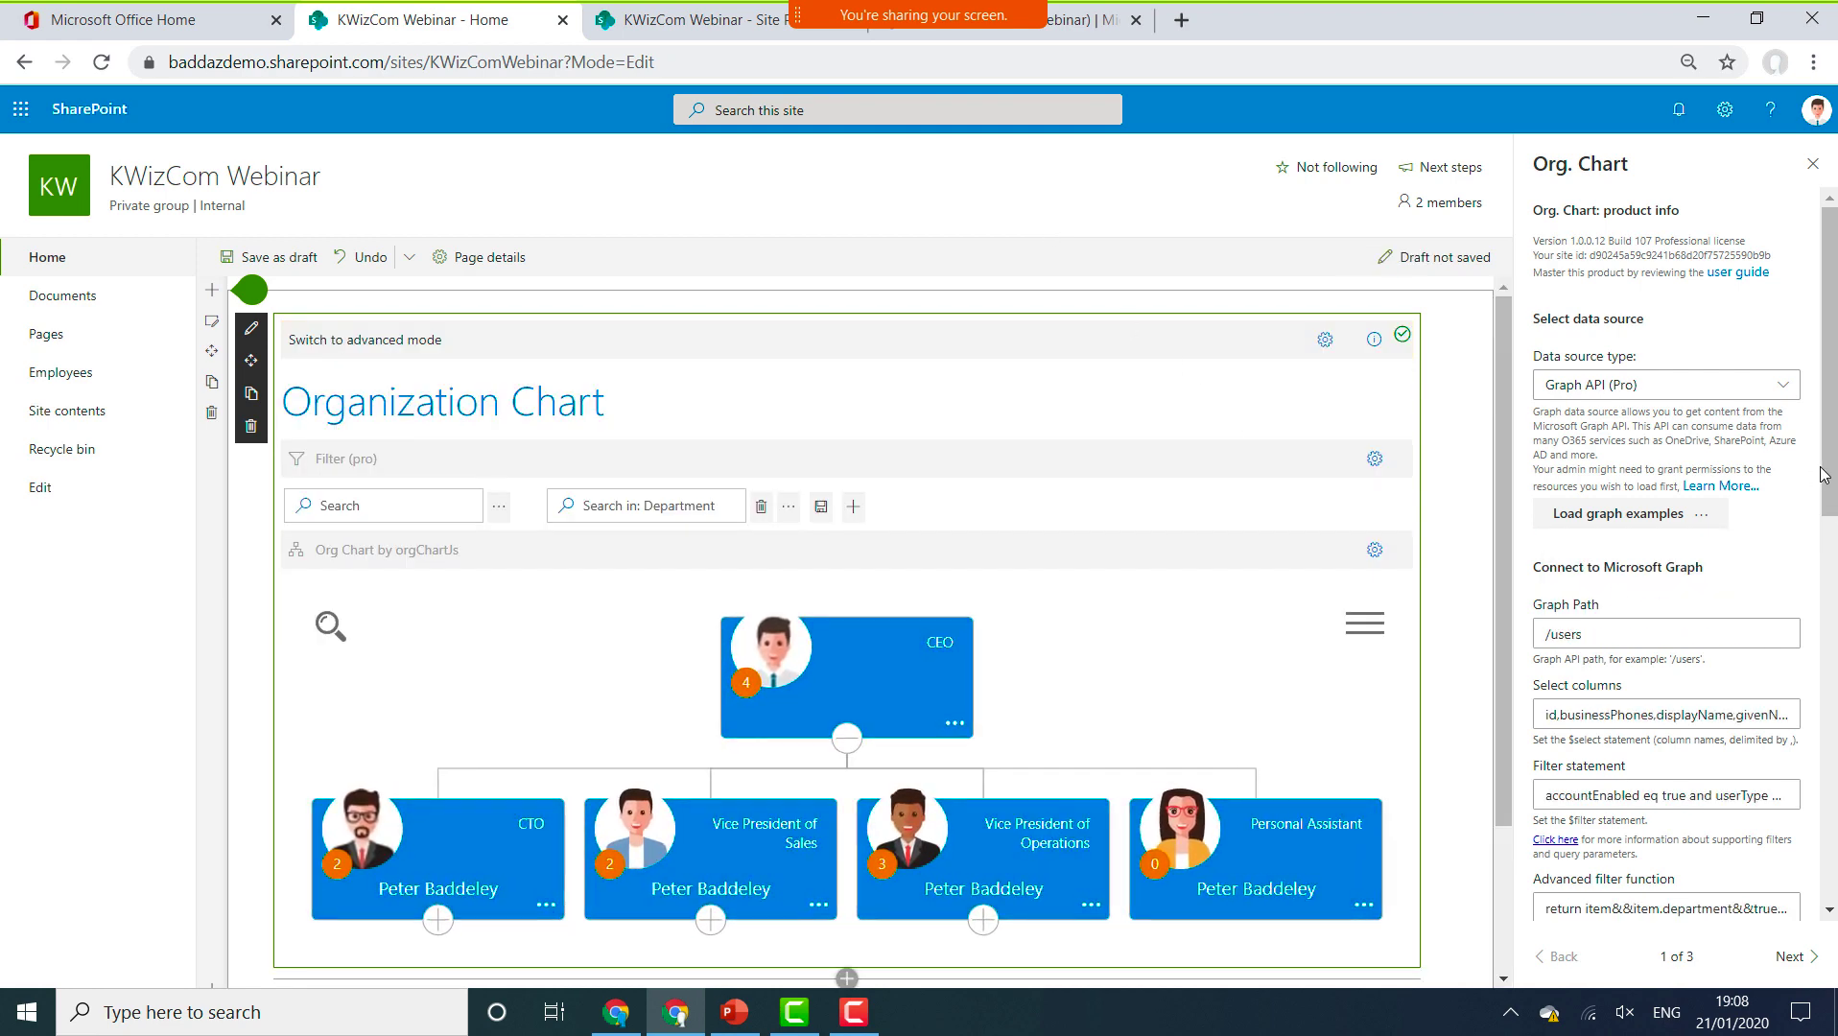
scroll(1817, 535, "down", 4)
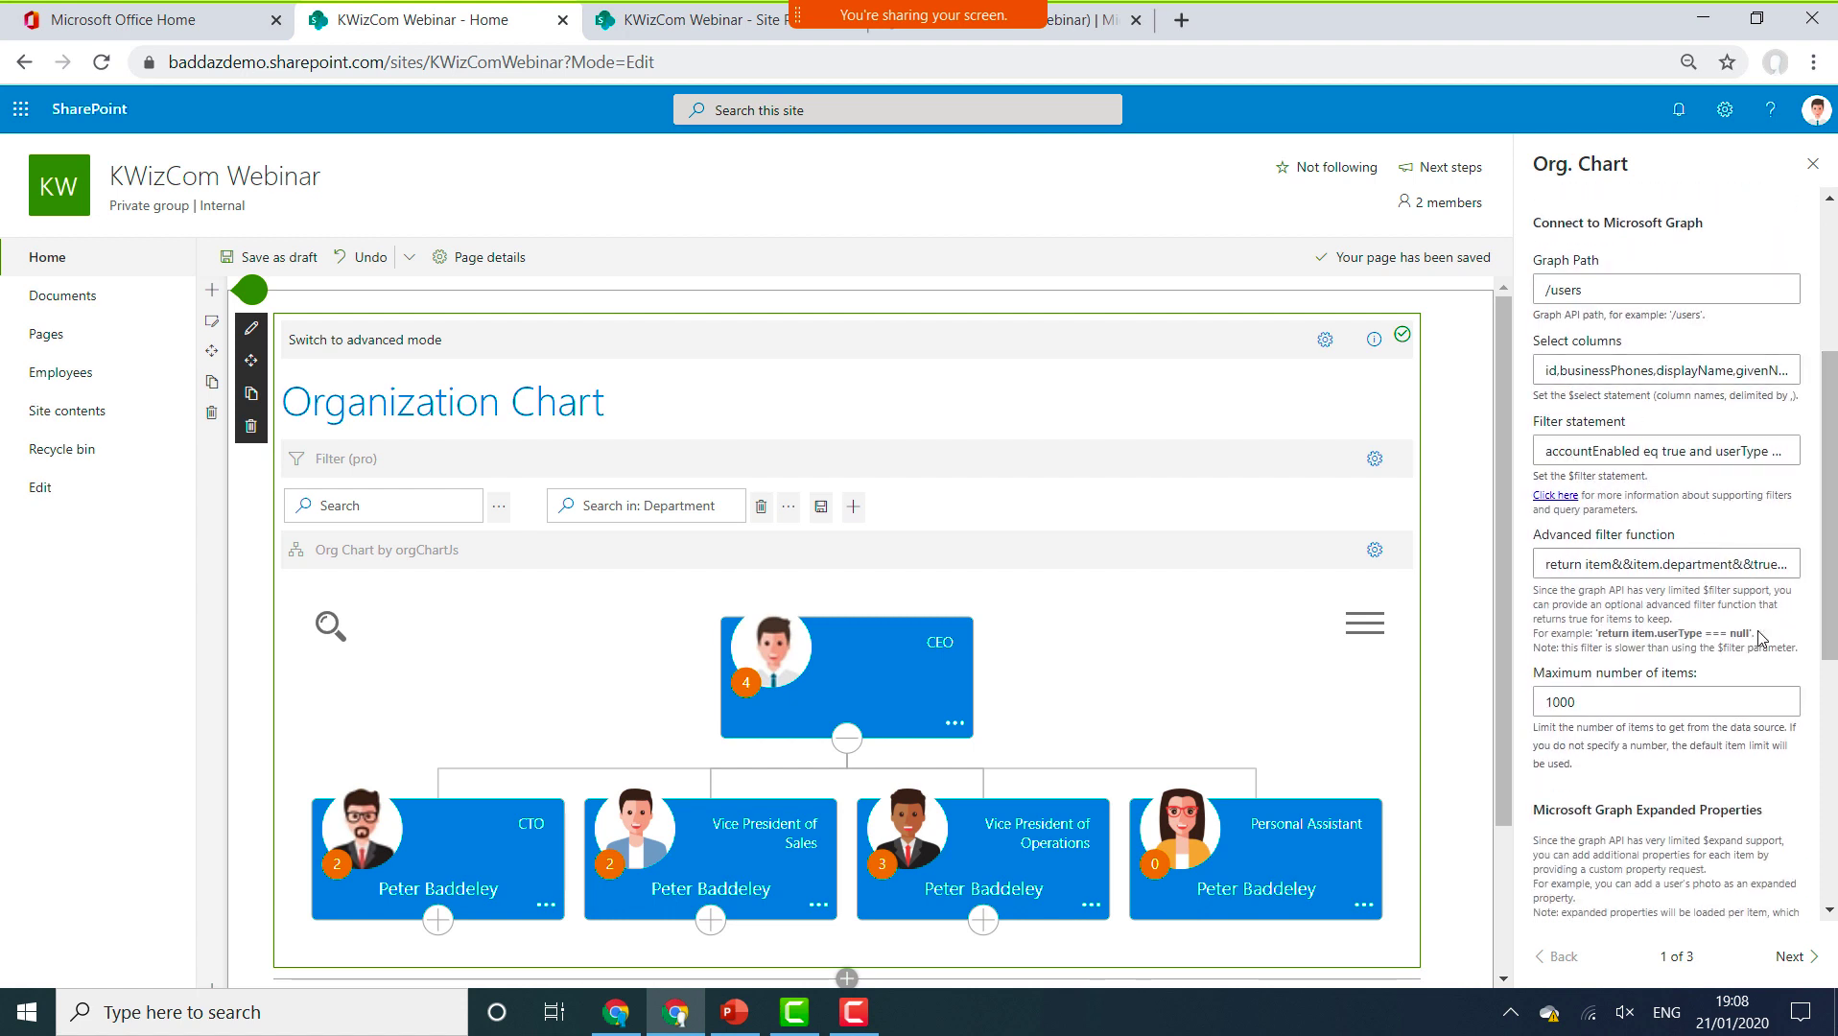
left_click(1797, 964)
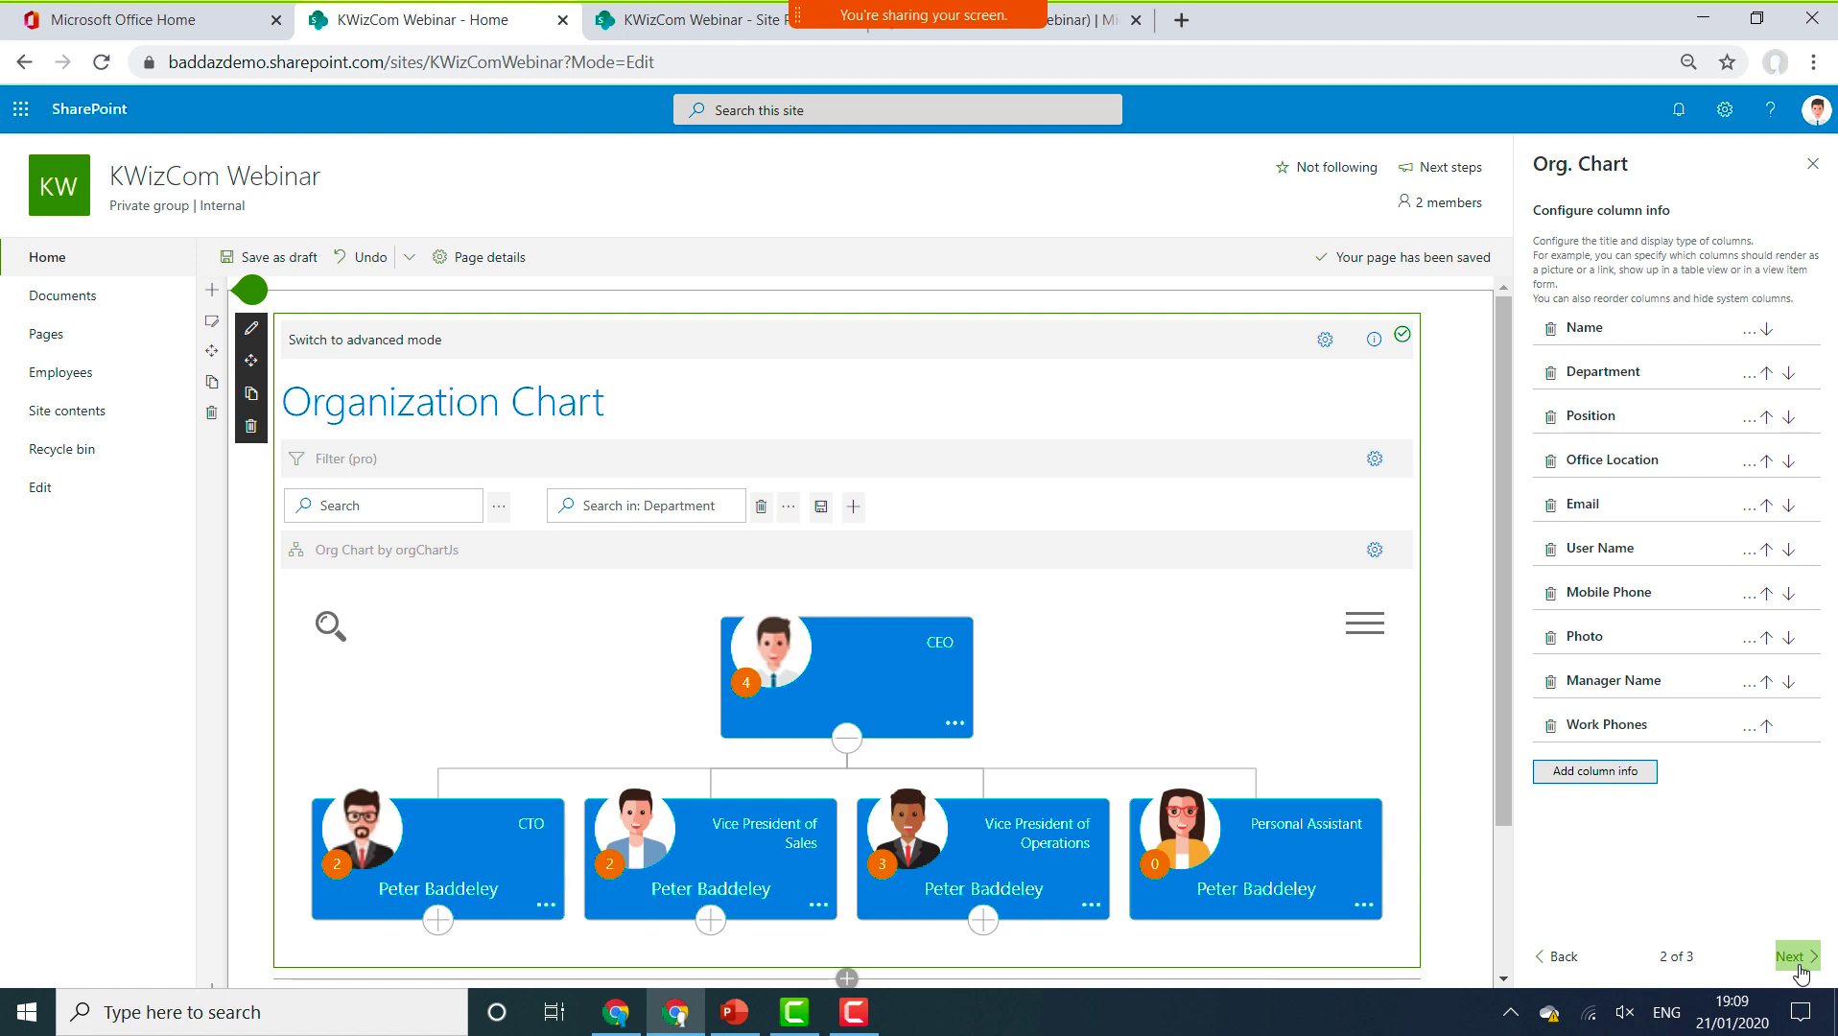
Map the Name column to displayName and close the Org. Chart property pane.
left_click(1796, 958)
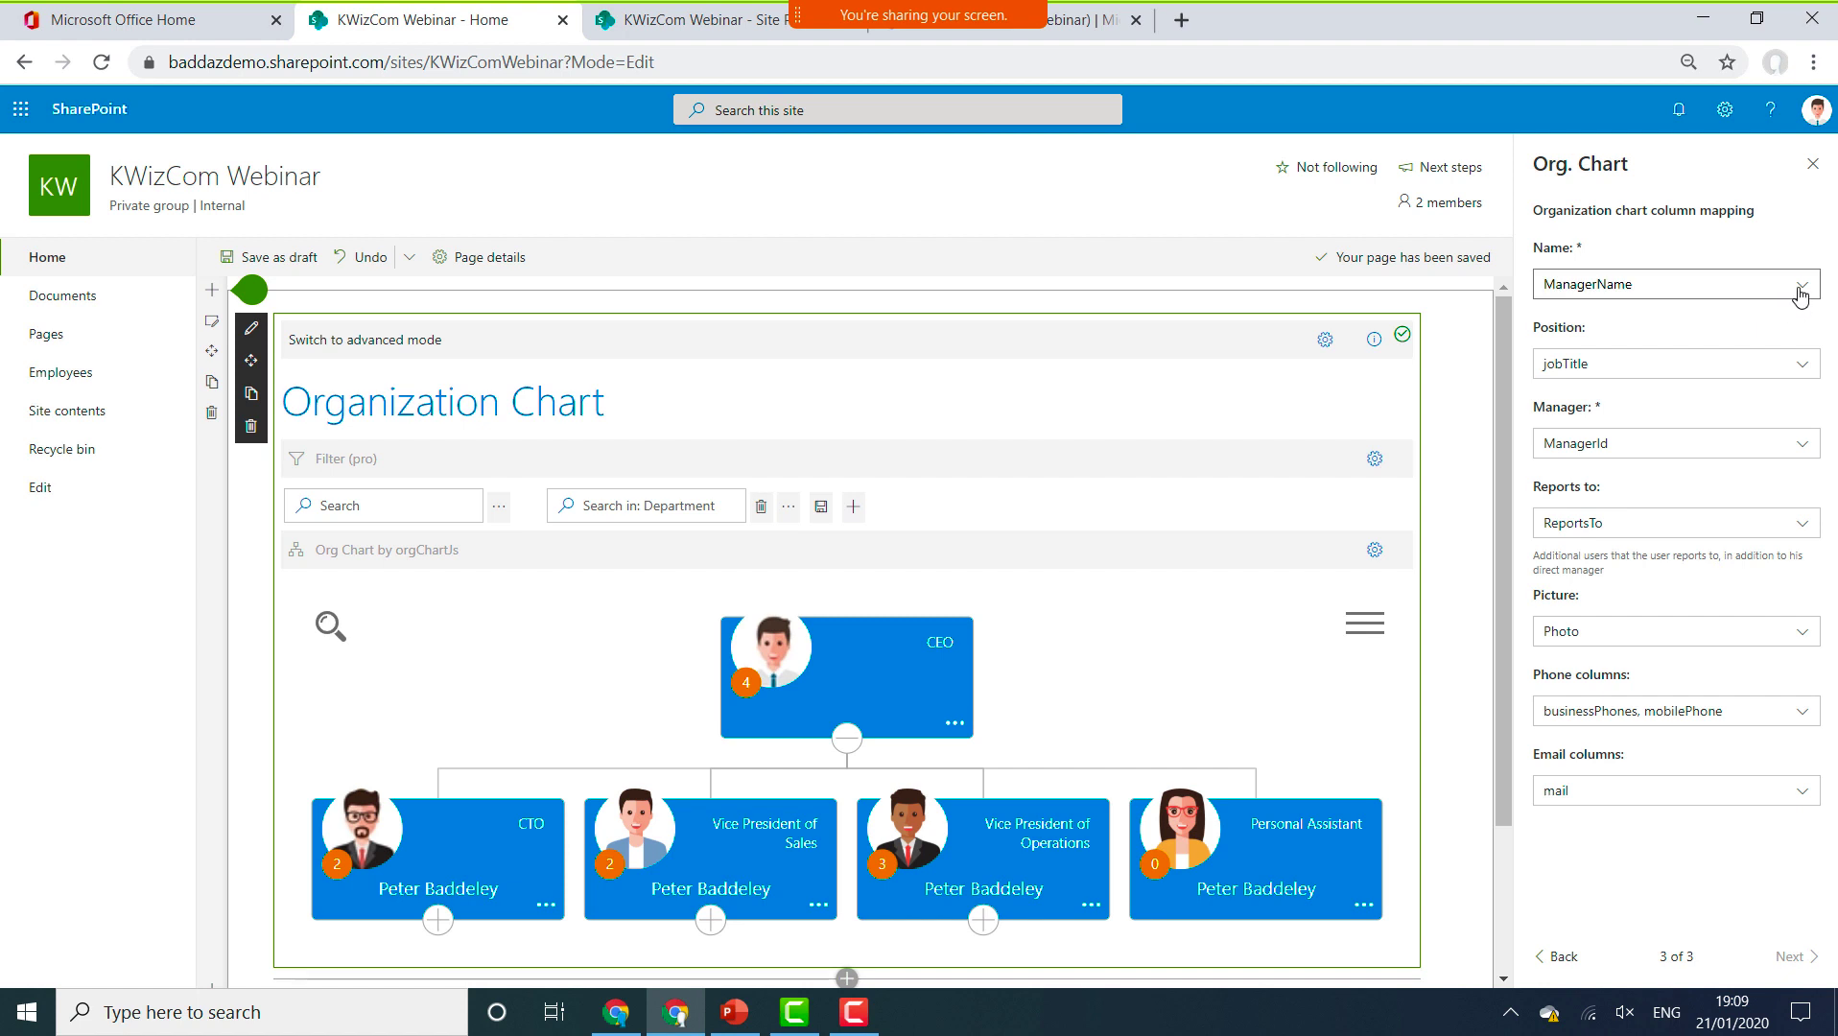
left_click(1799, 287)
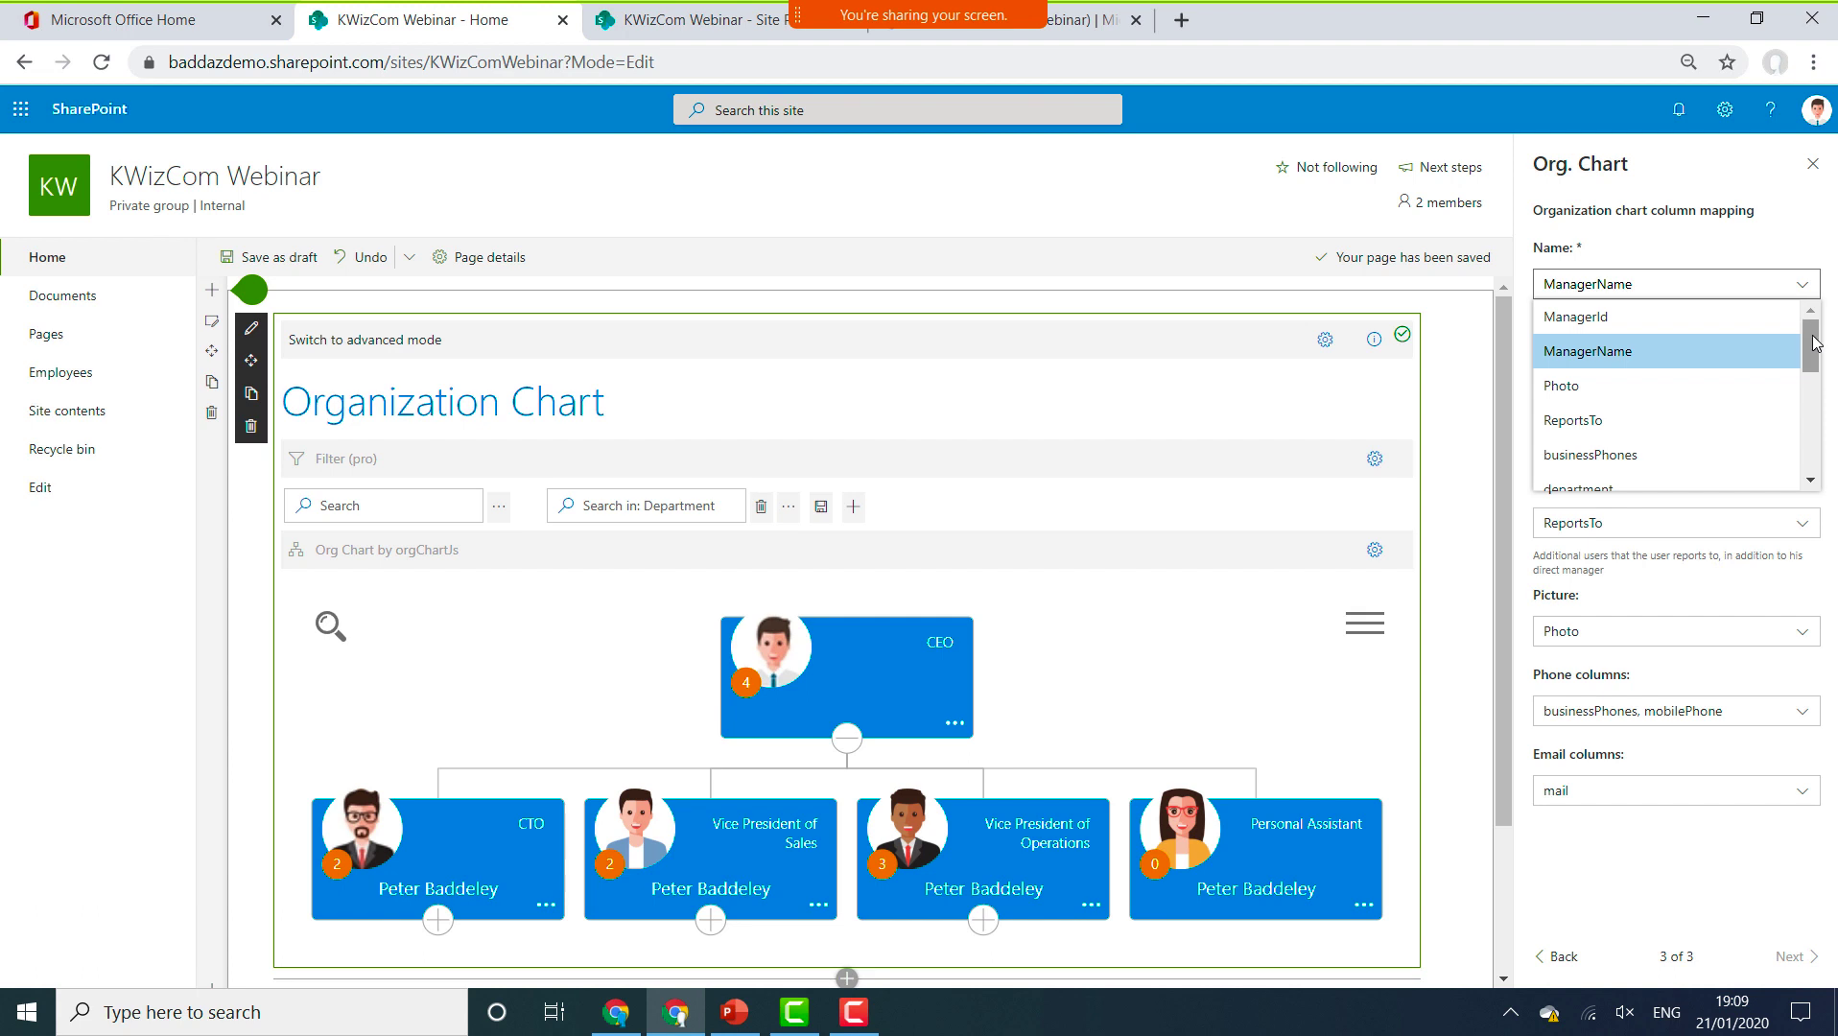
left_click_drag(1810, 331, 1810, 399)
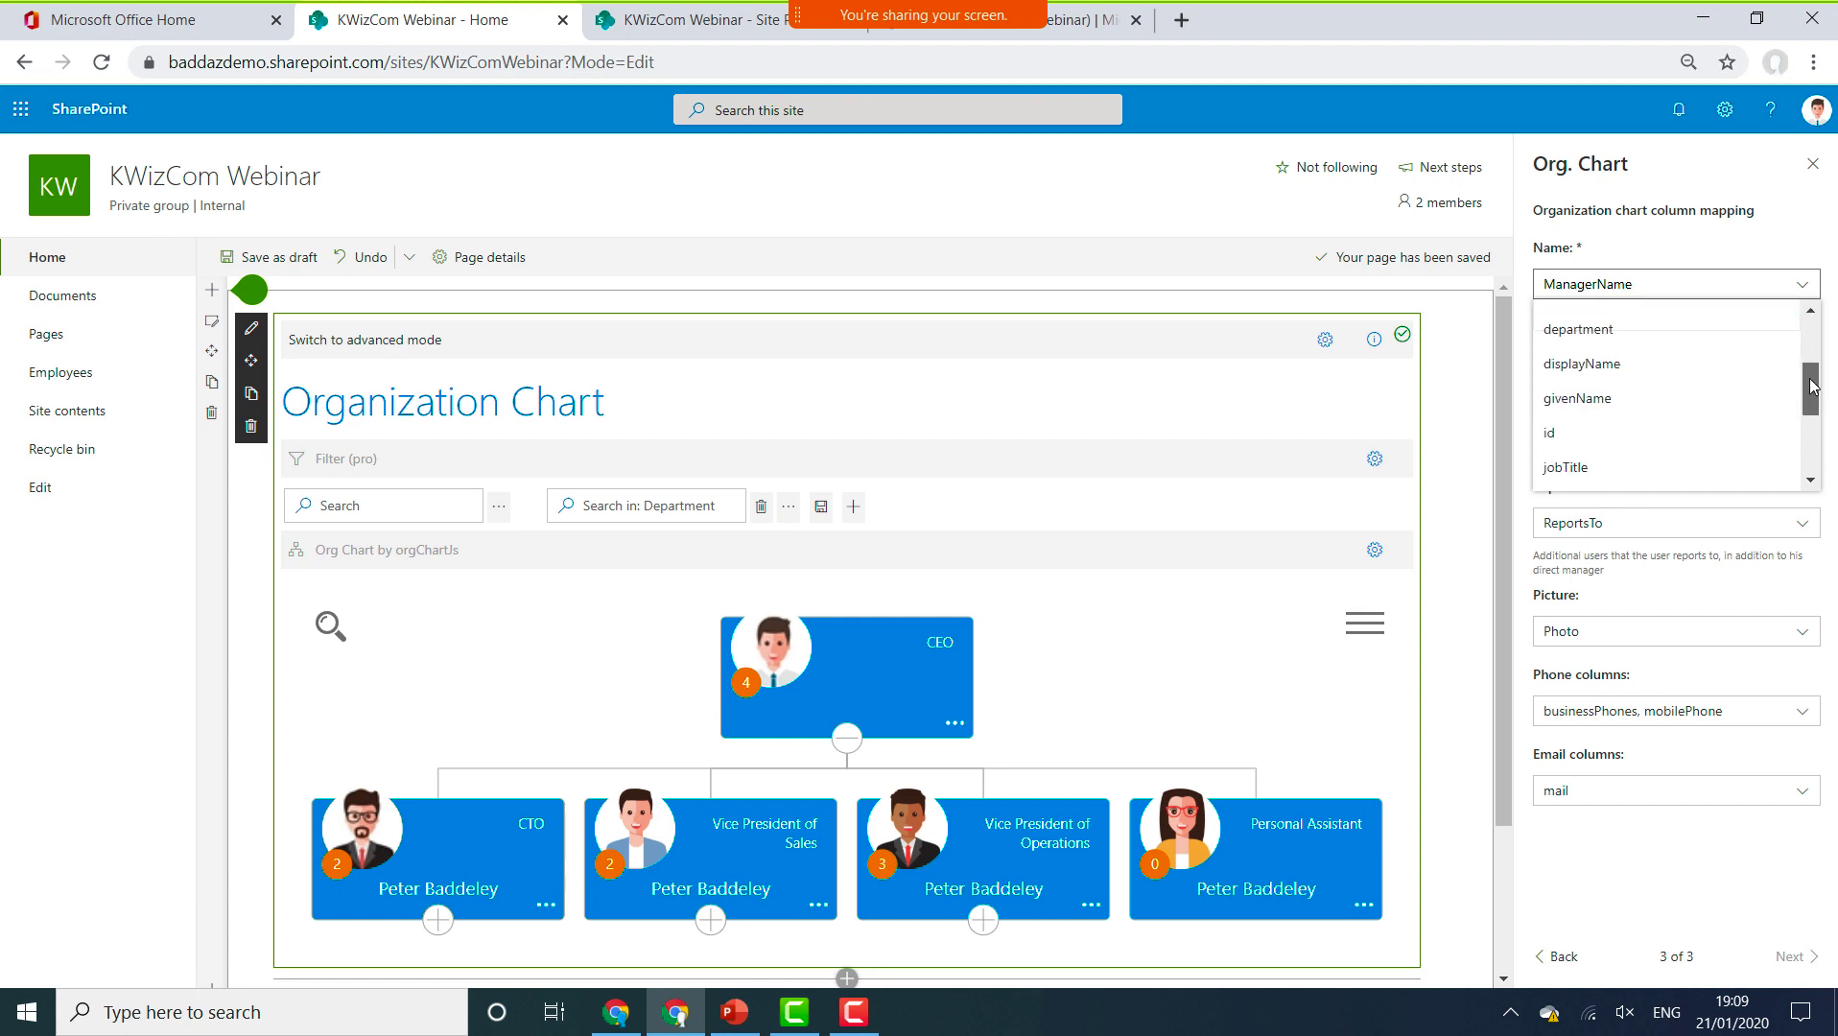
left_click(1653, 372)
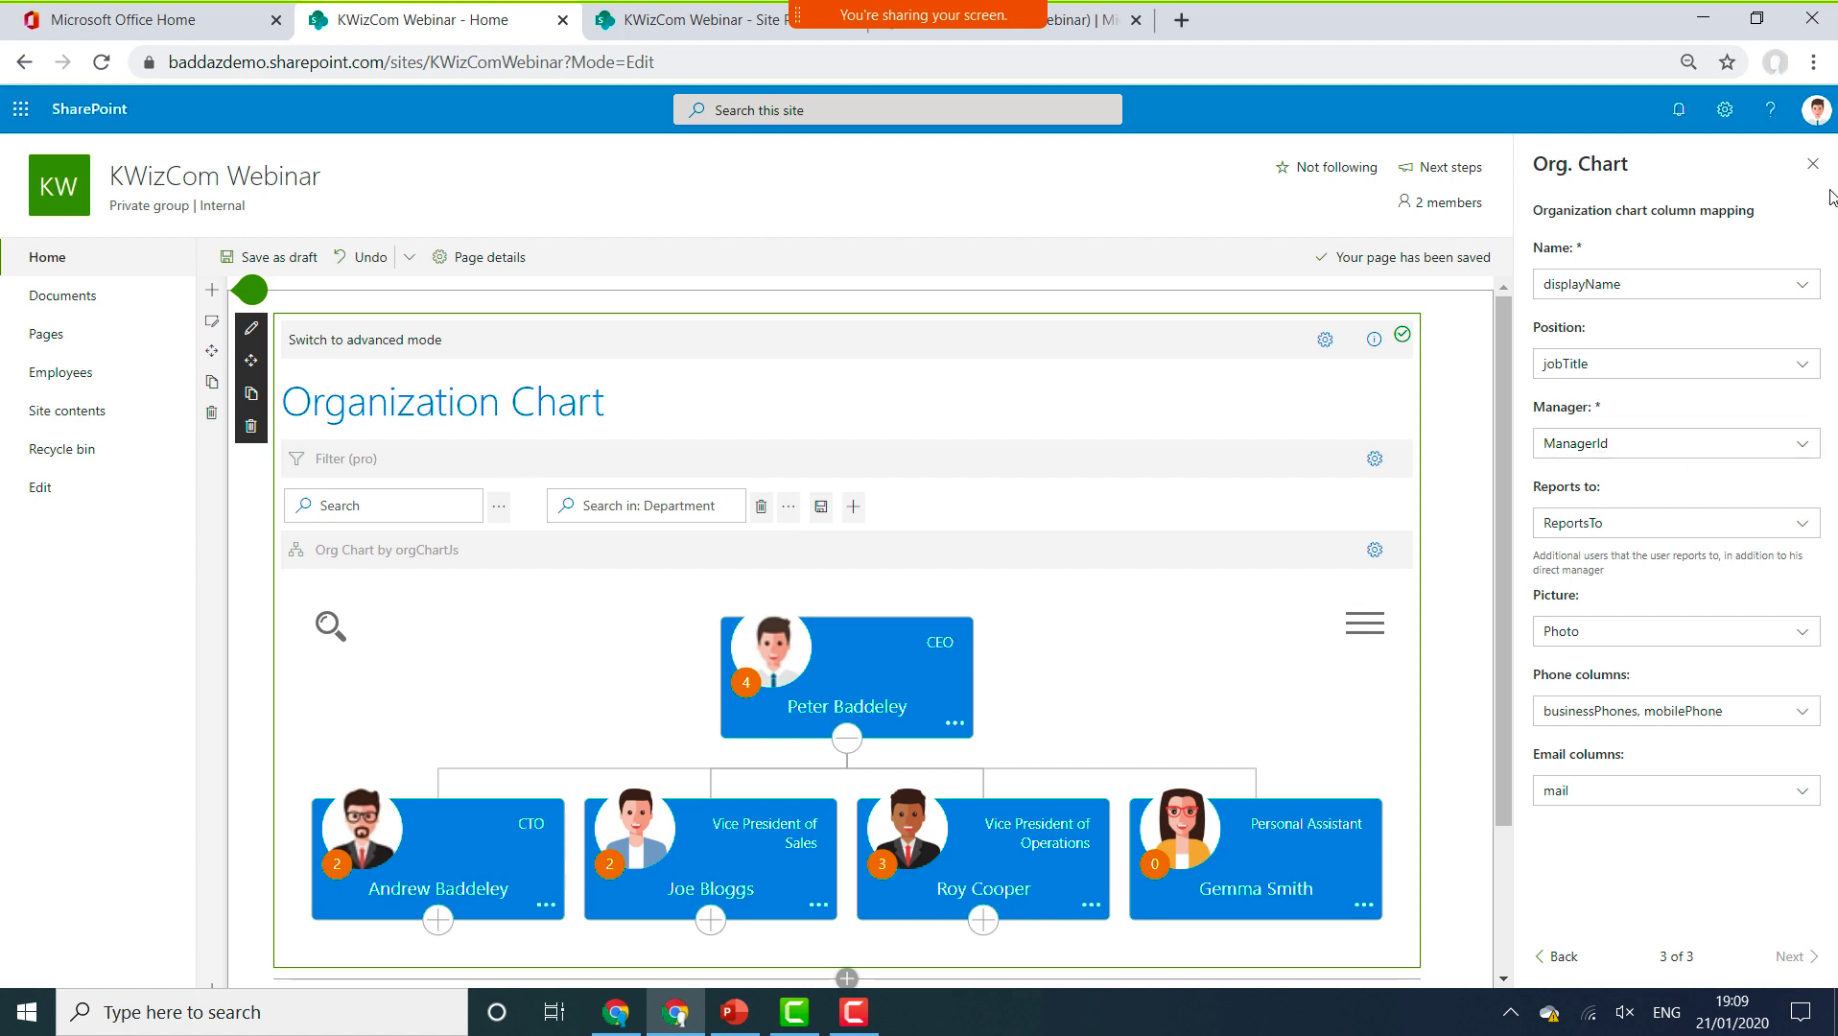
left_click(1812, 164)
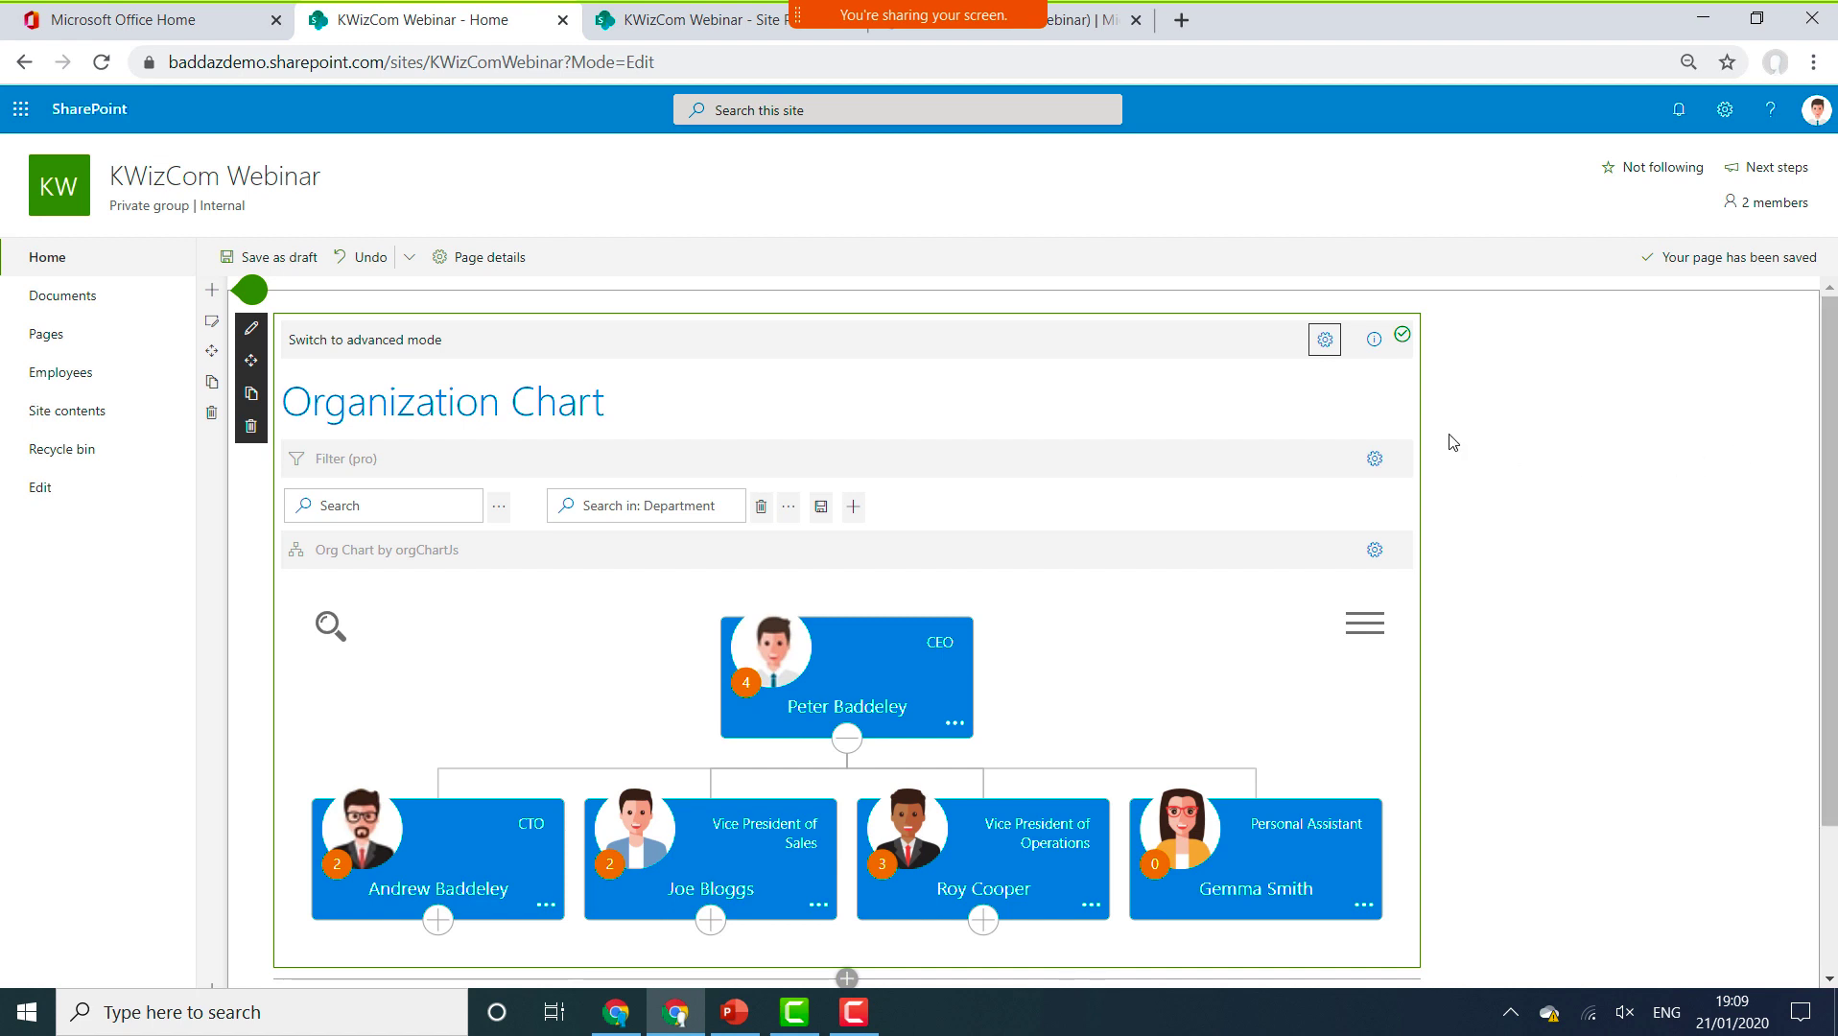
mouse_move(1404, 338)
left_click(1377, 556)
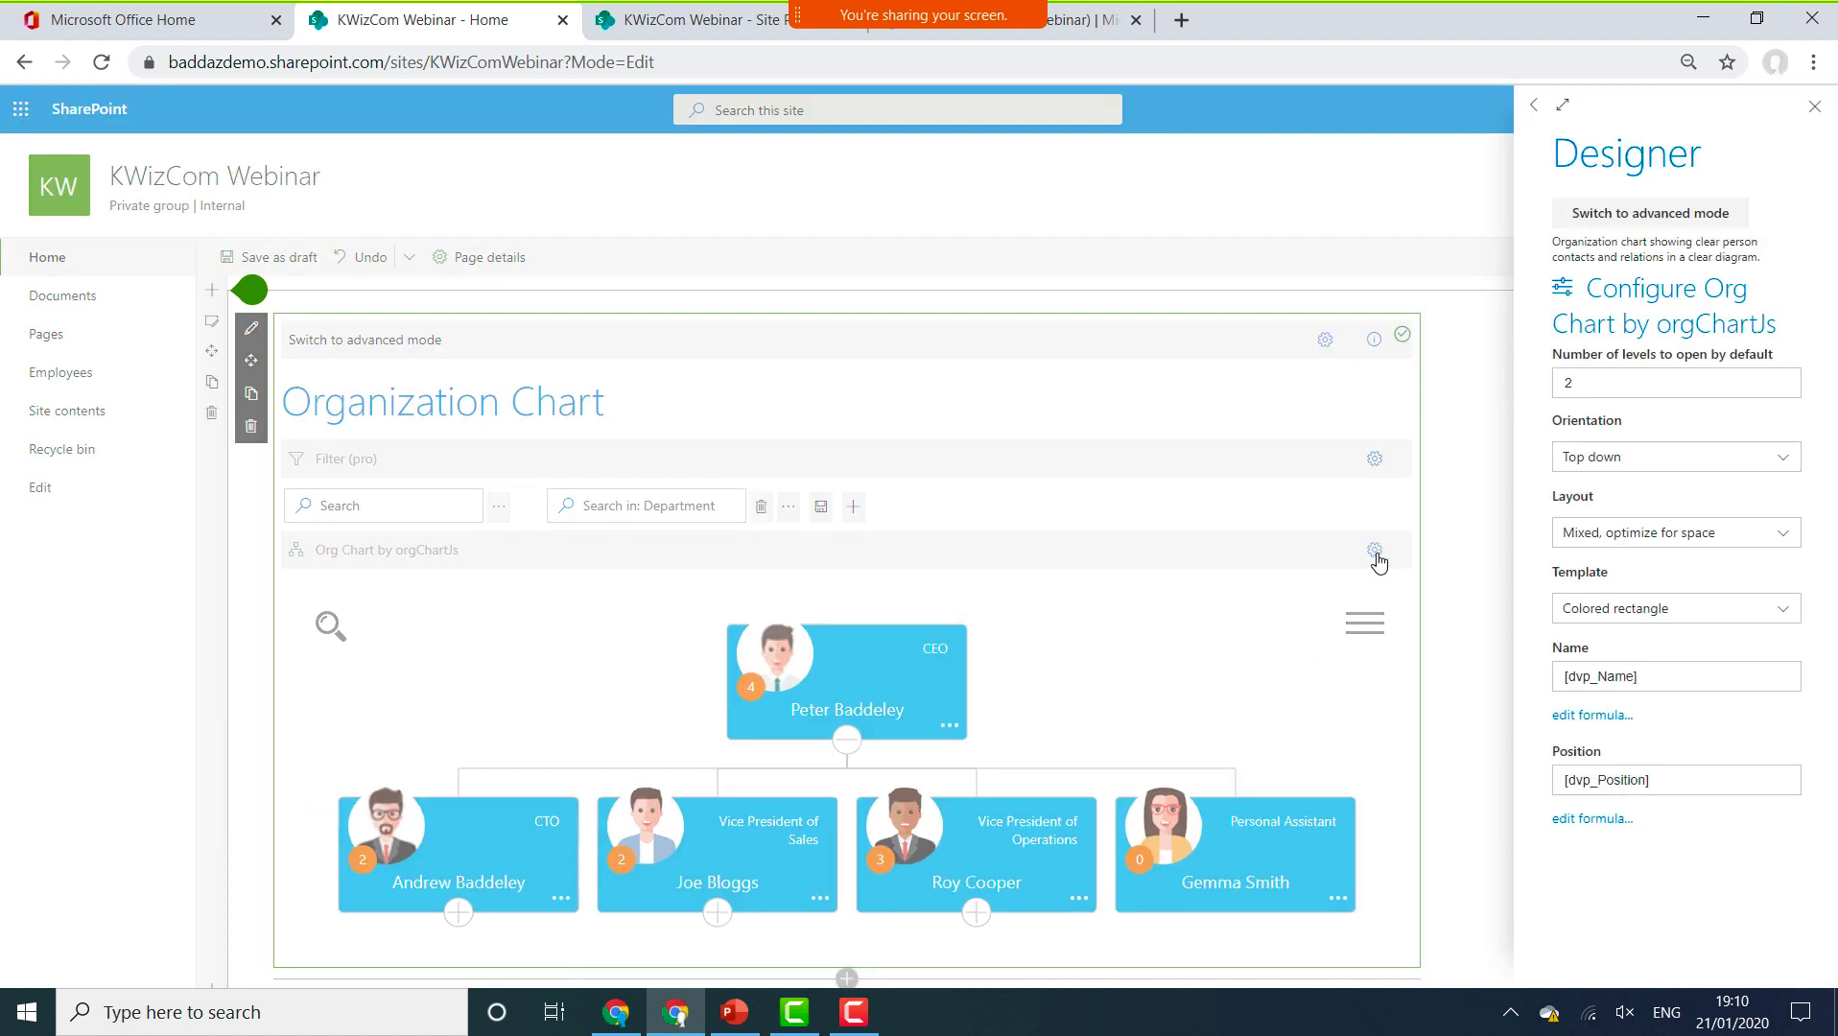
left_click(1736, 612)
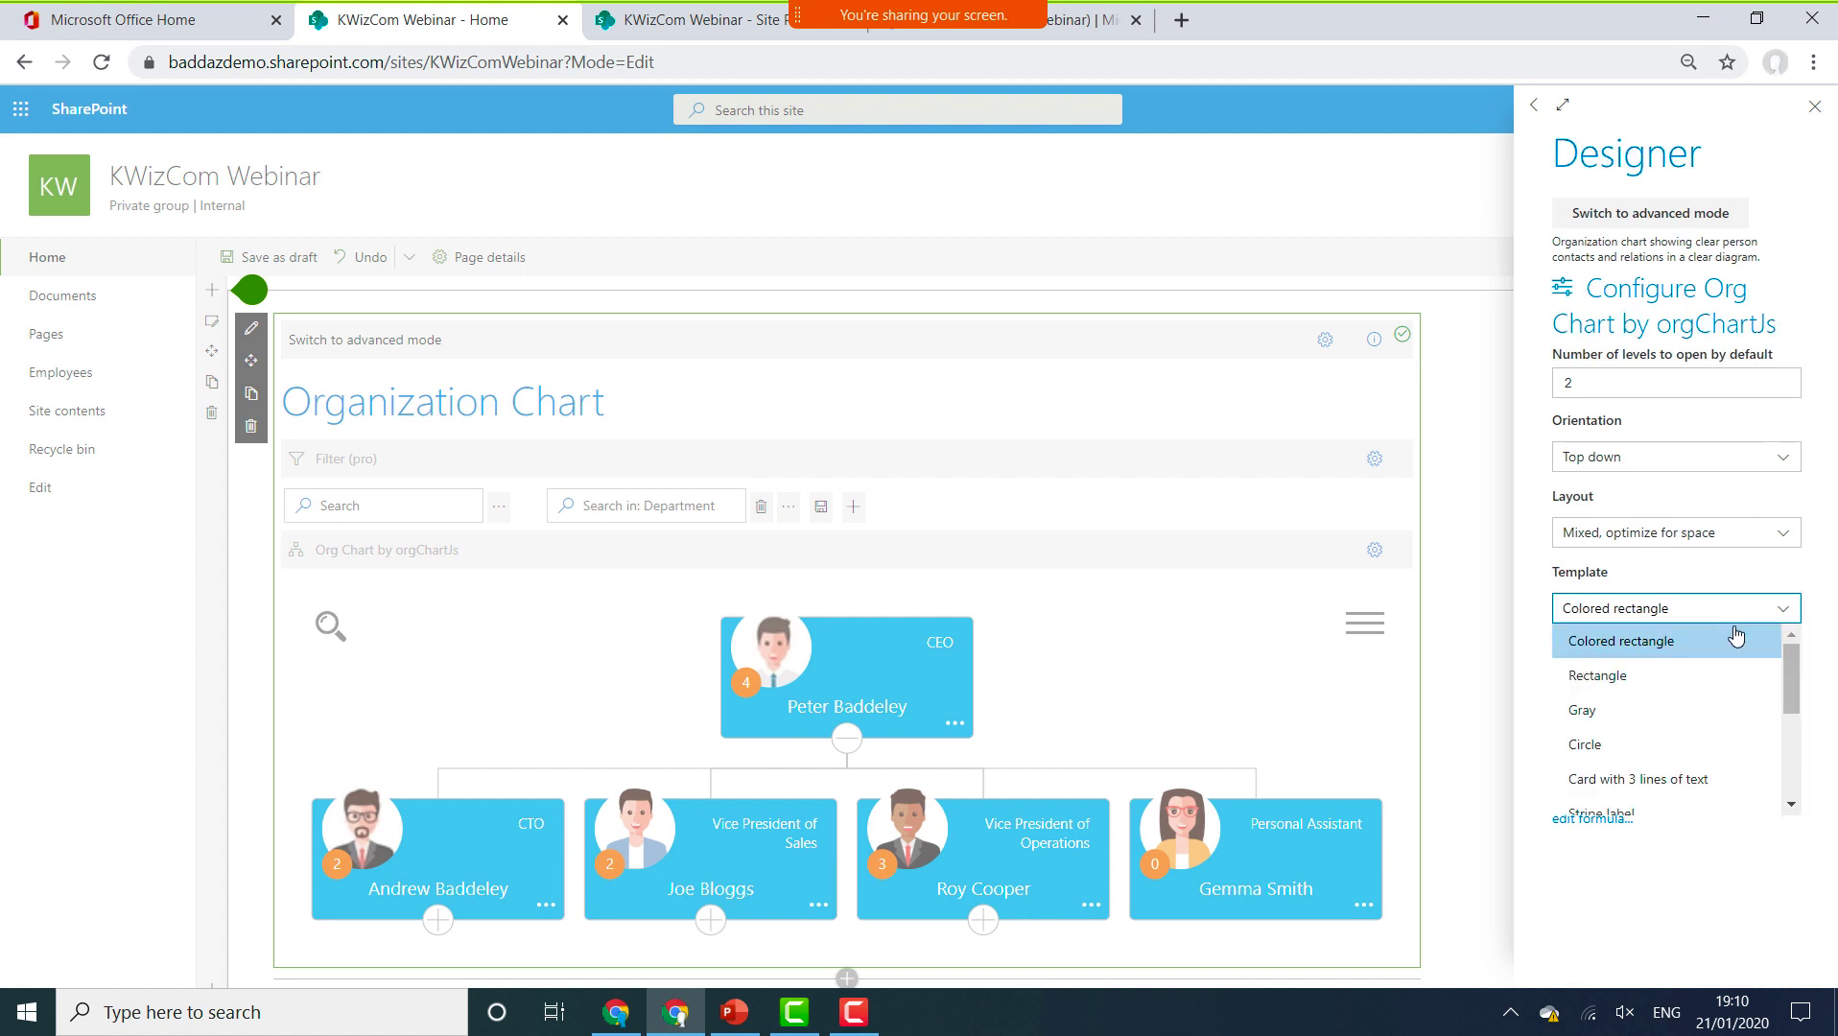
left_click(1637, 731)
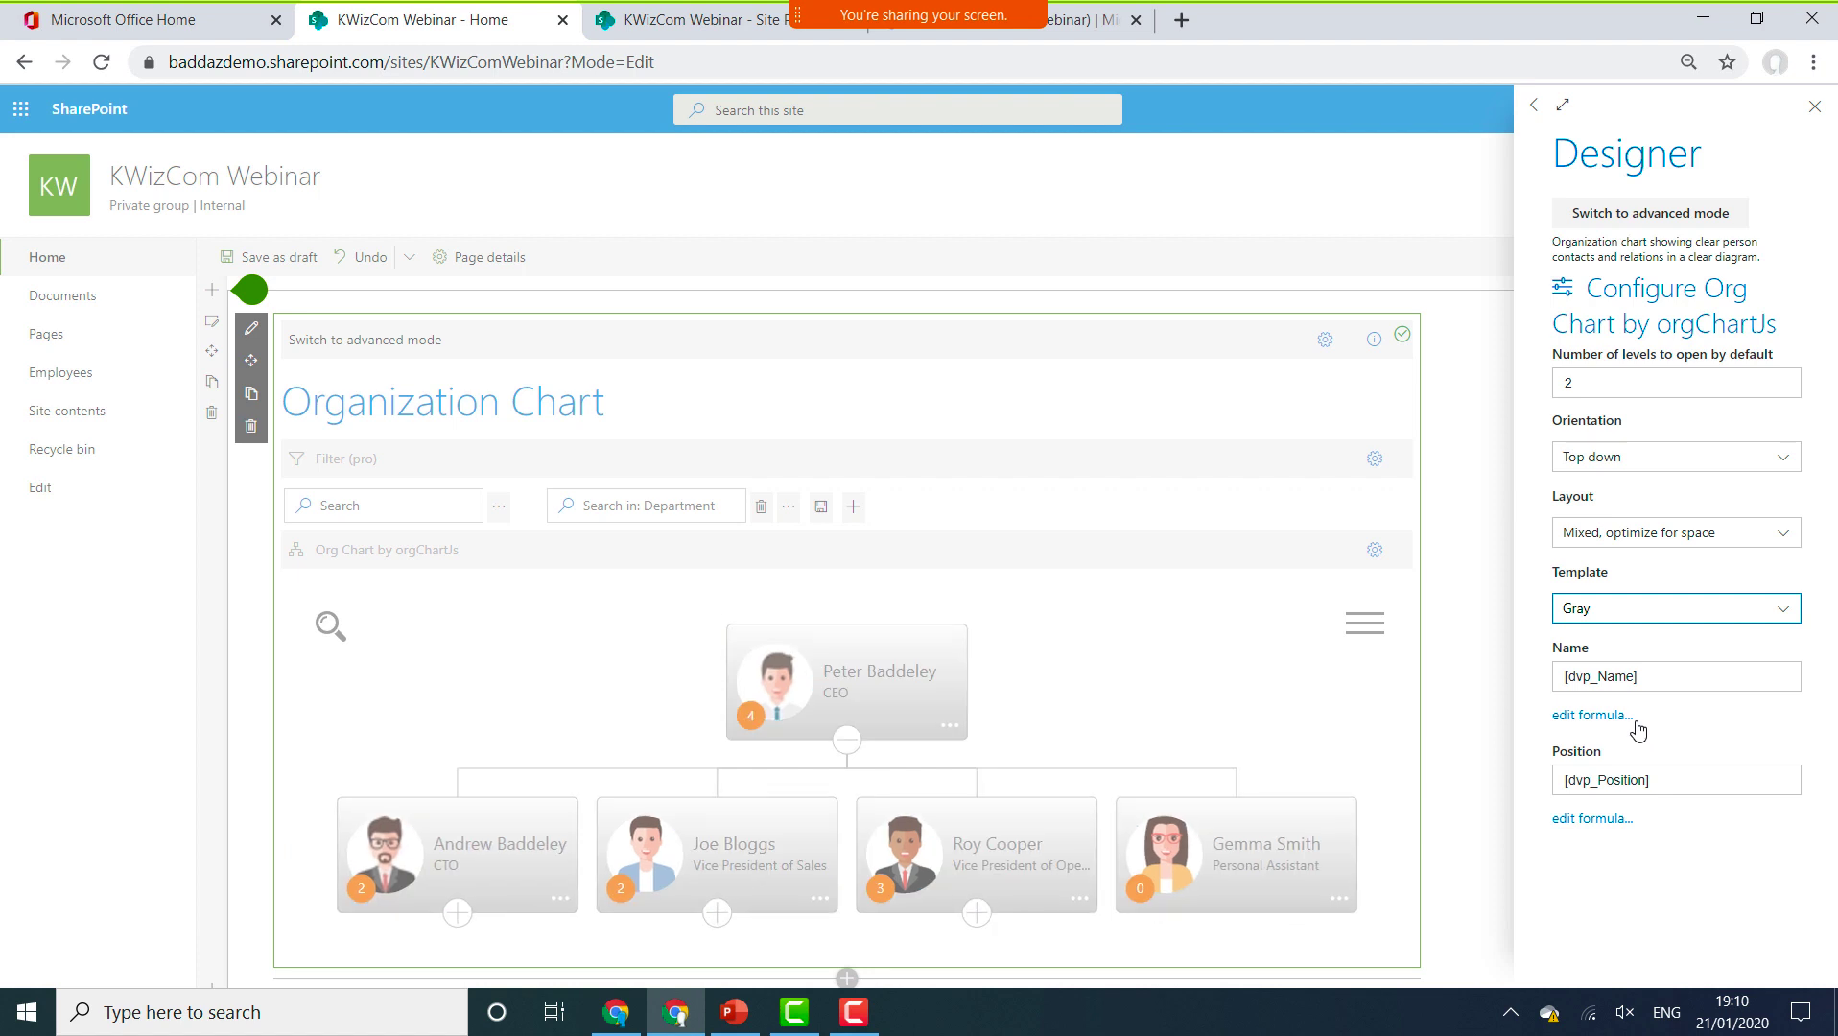
left_click(1773, 613)
scroll(1739, 677, "down", 3)
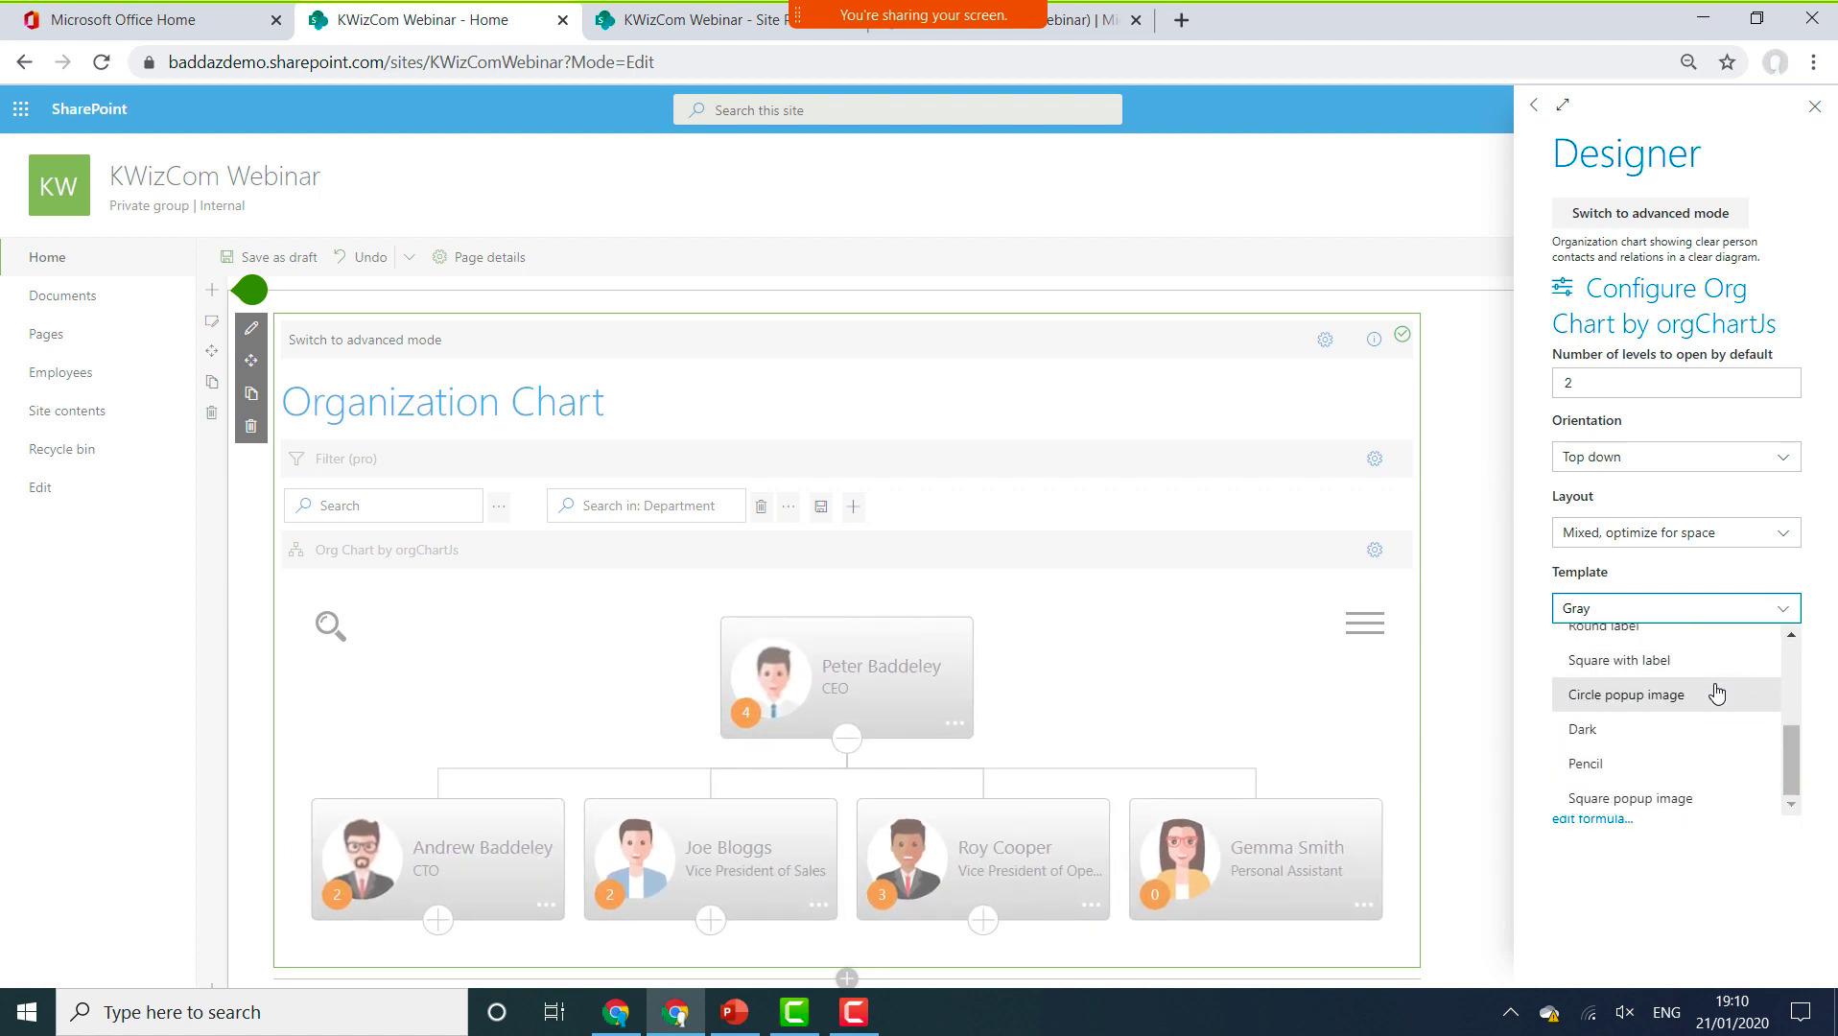
left_click(1630, 762)
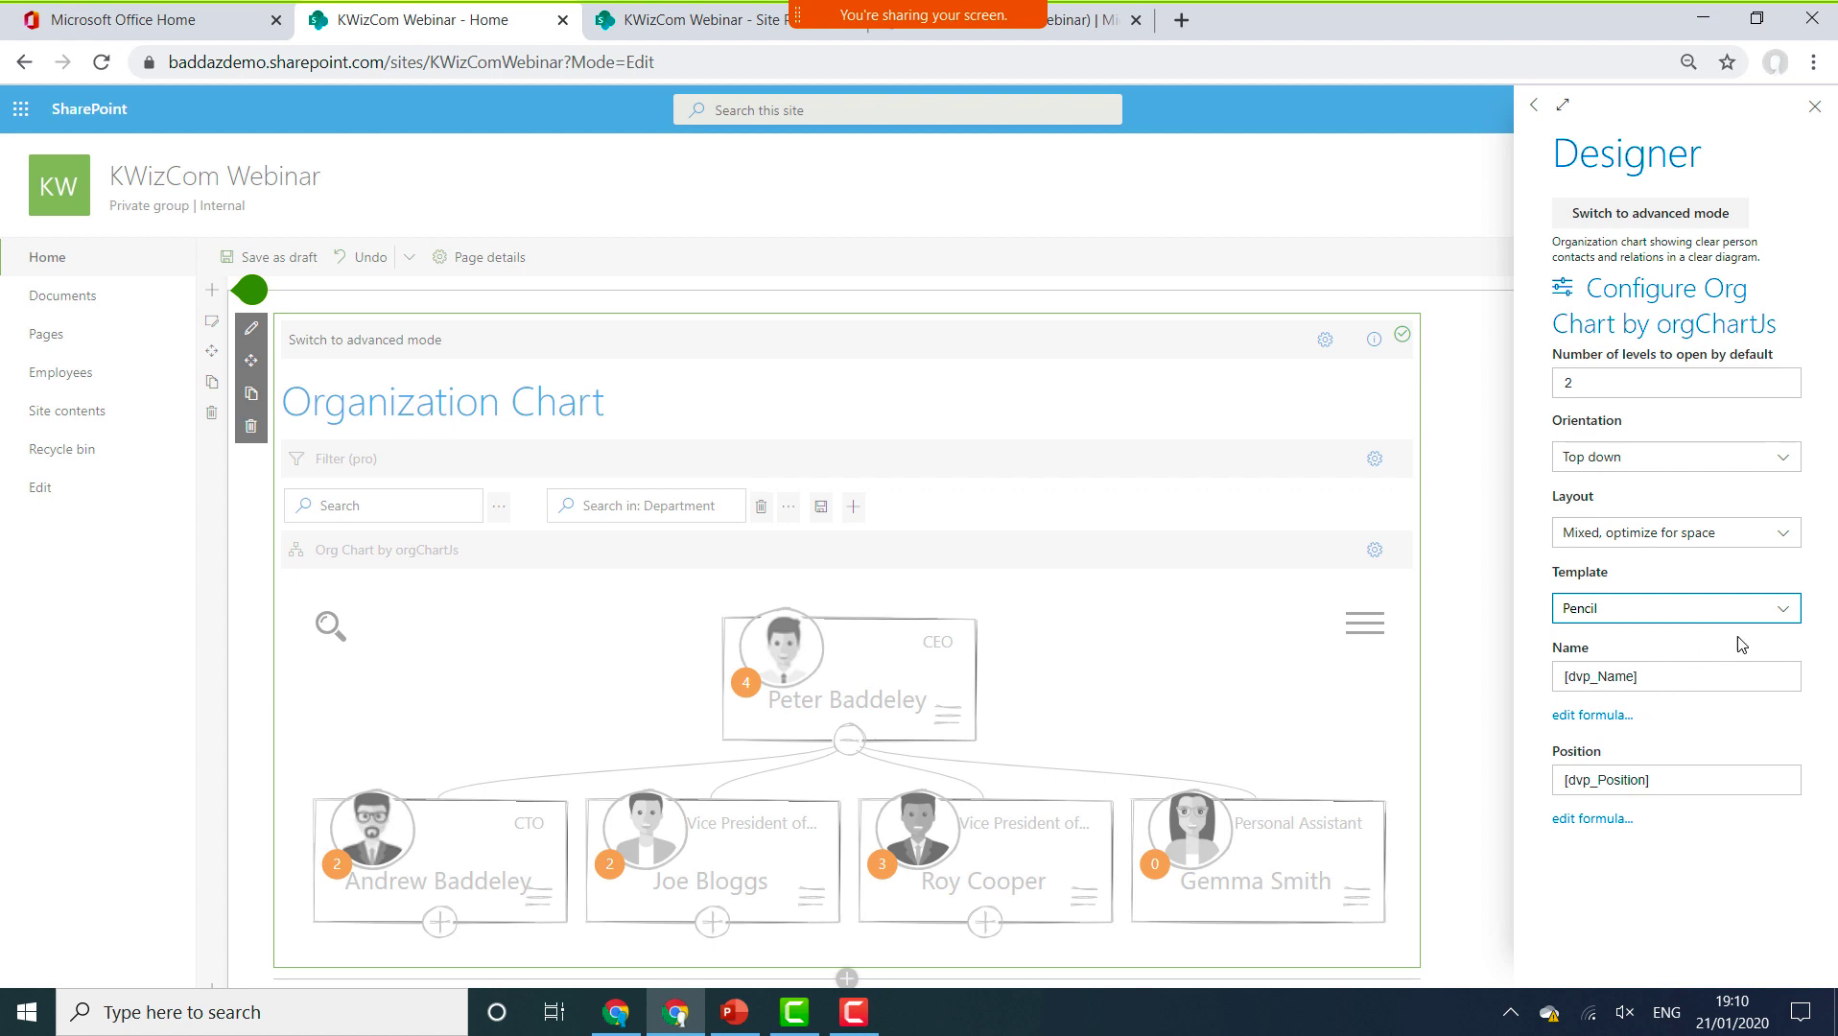
left_click(1773, 614)
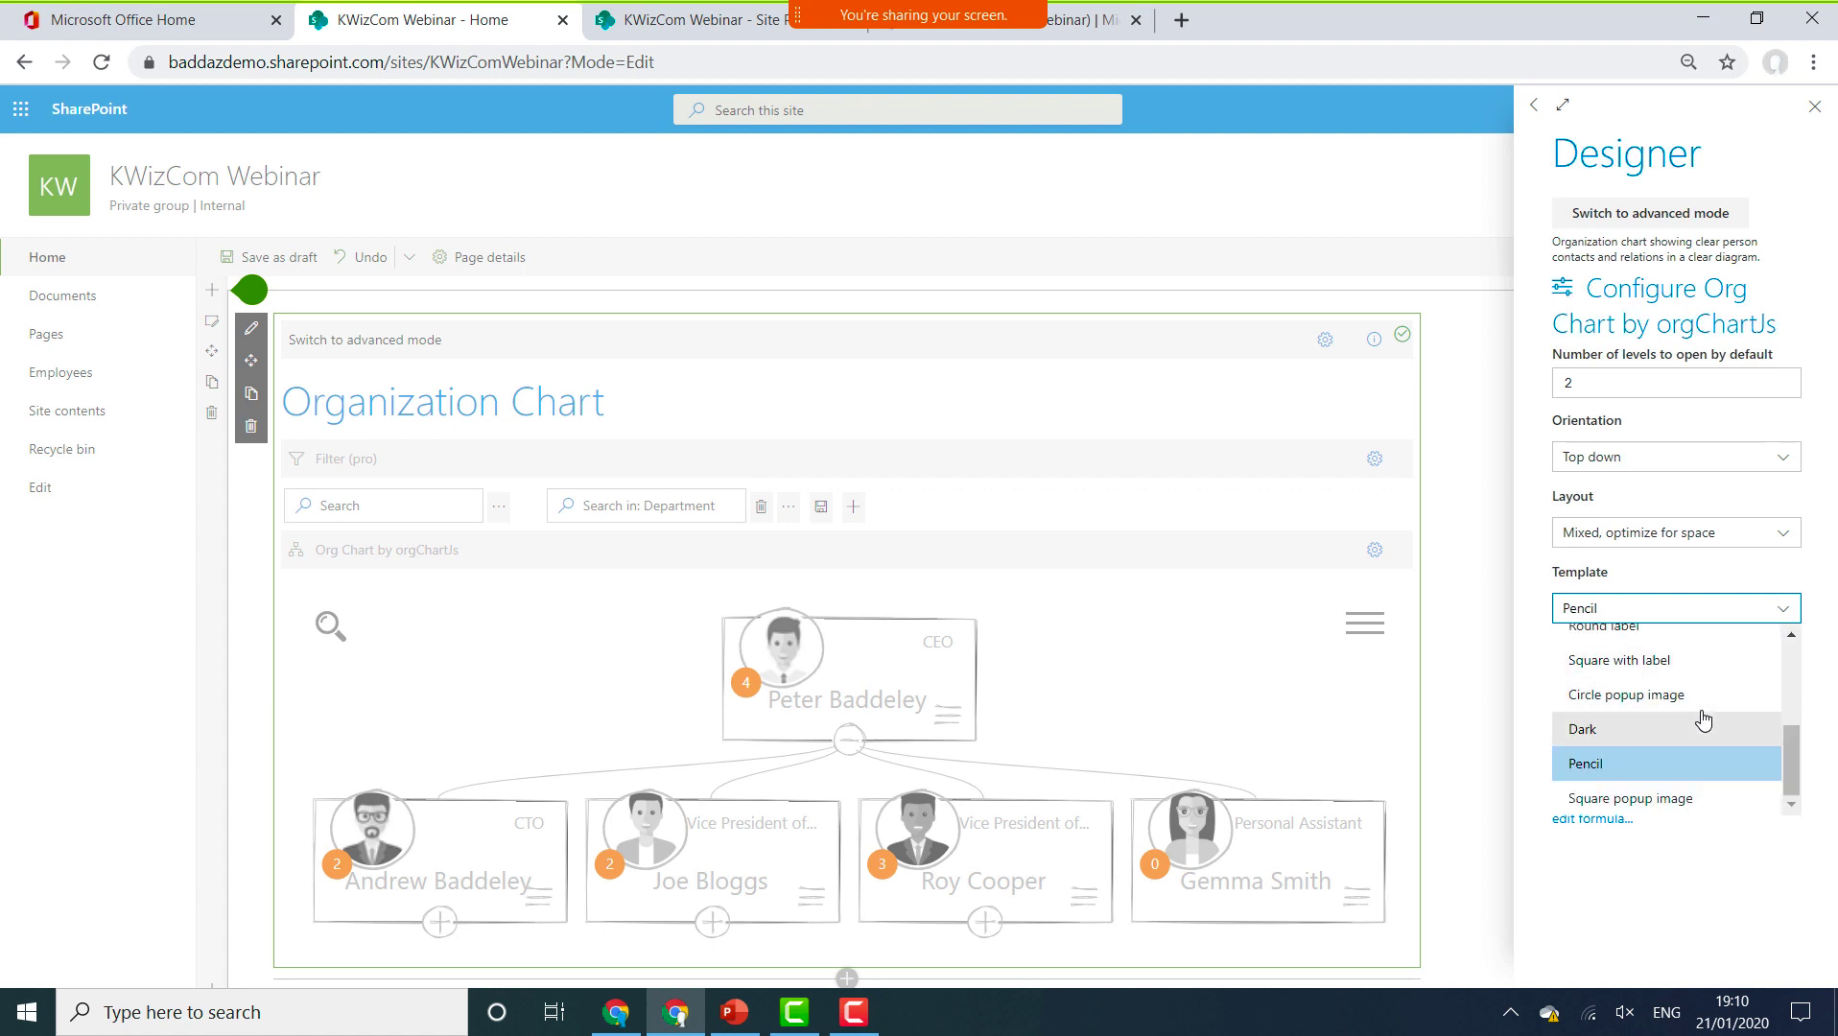
scroll(1717, 718, "up", 5)
left_click(1677, 653)
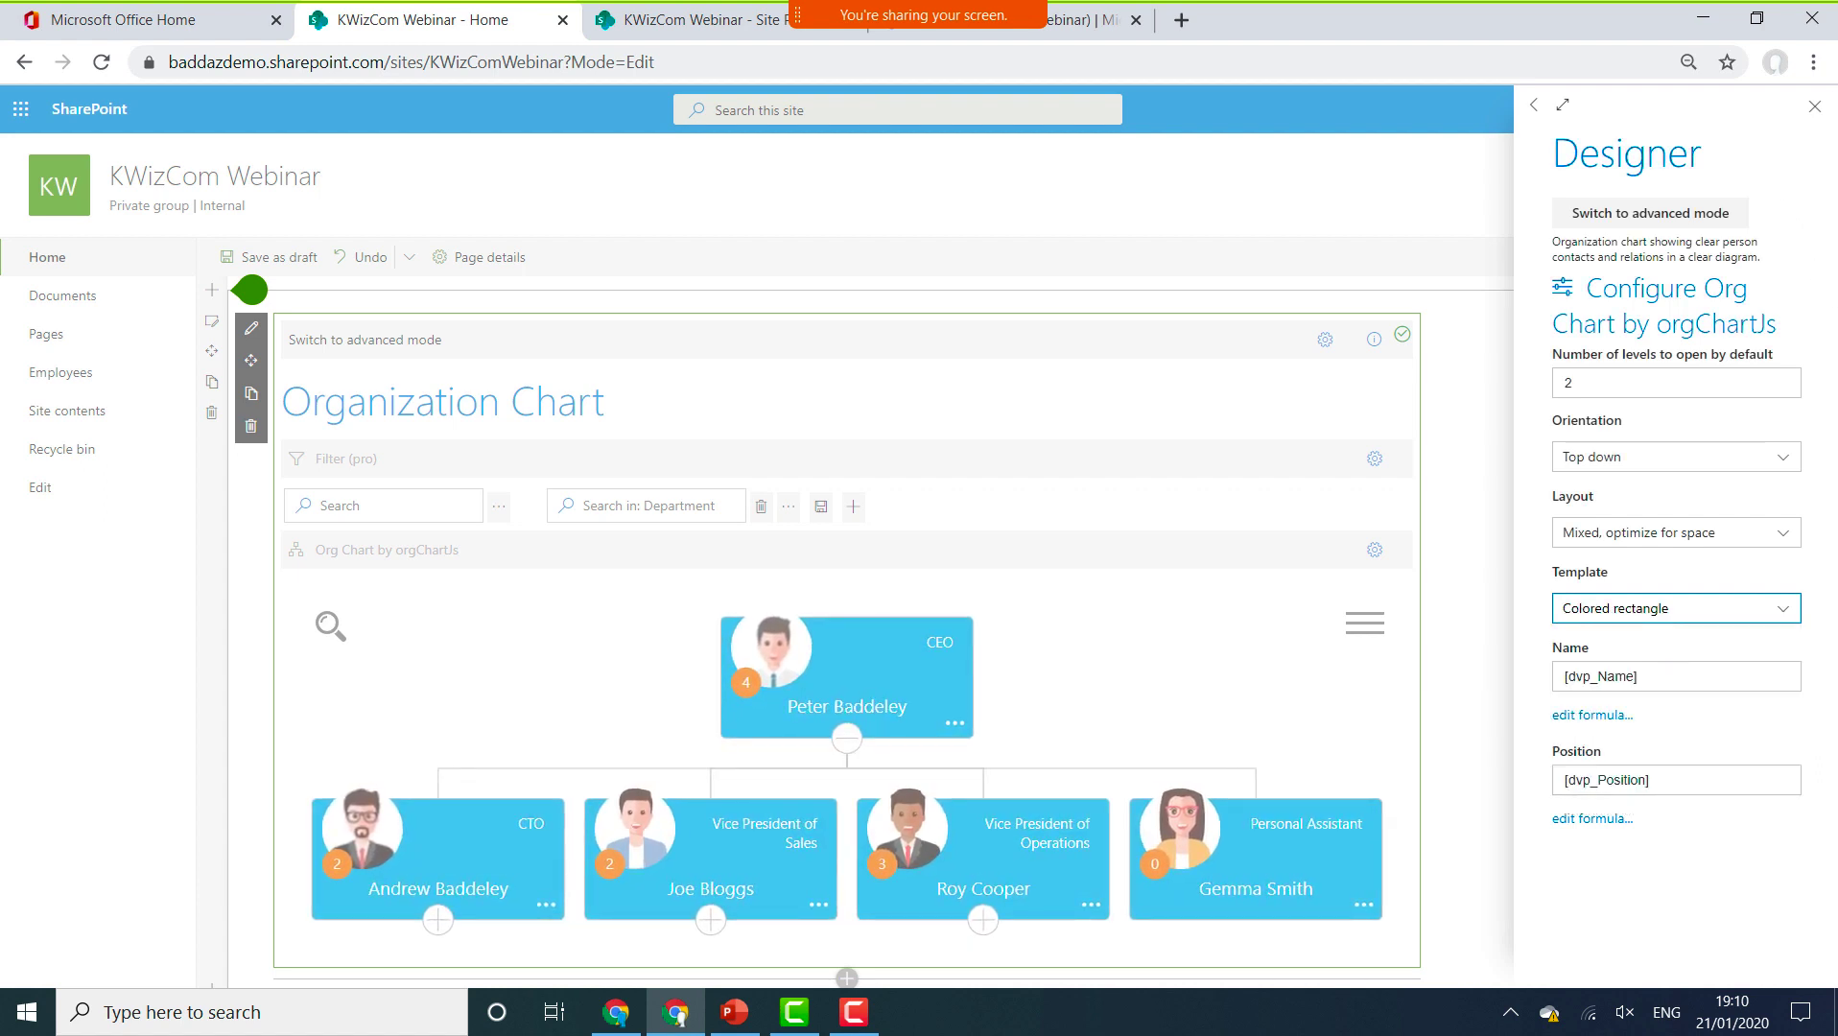
left_click(1812, 109)
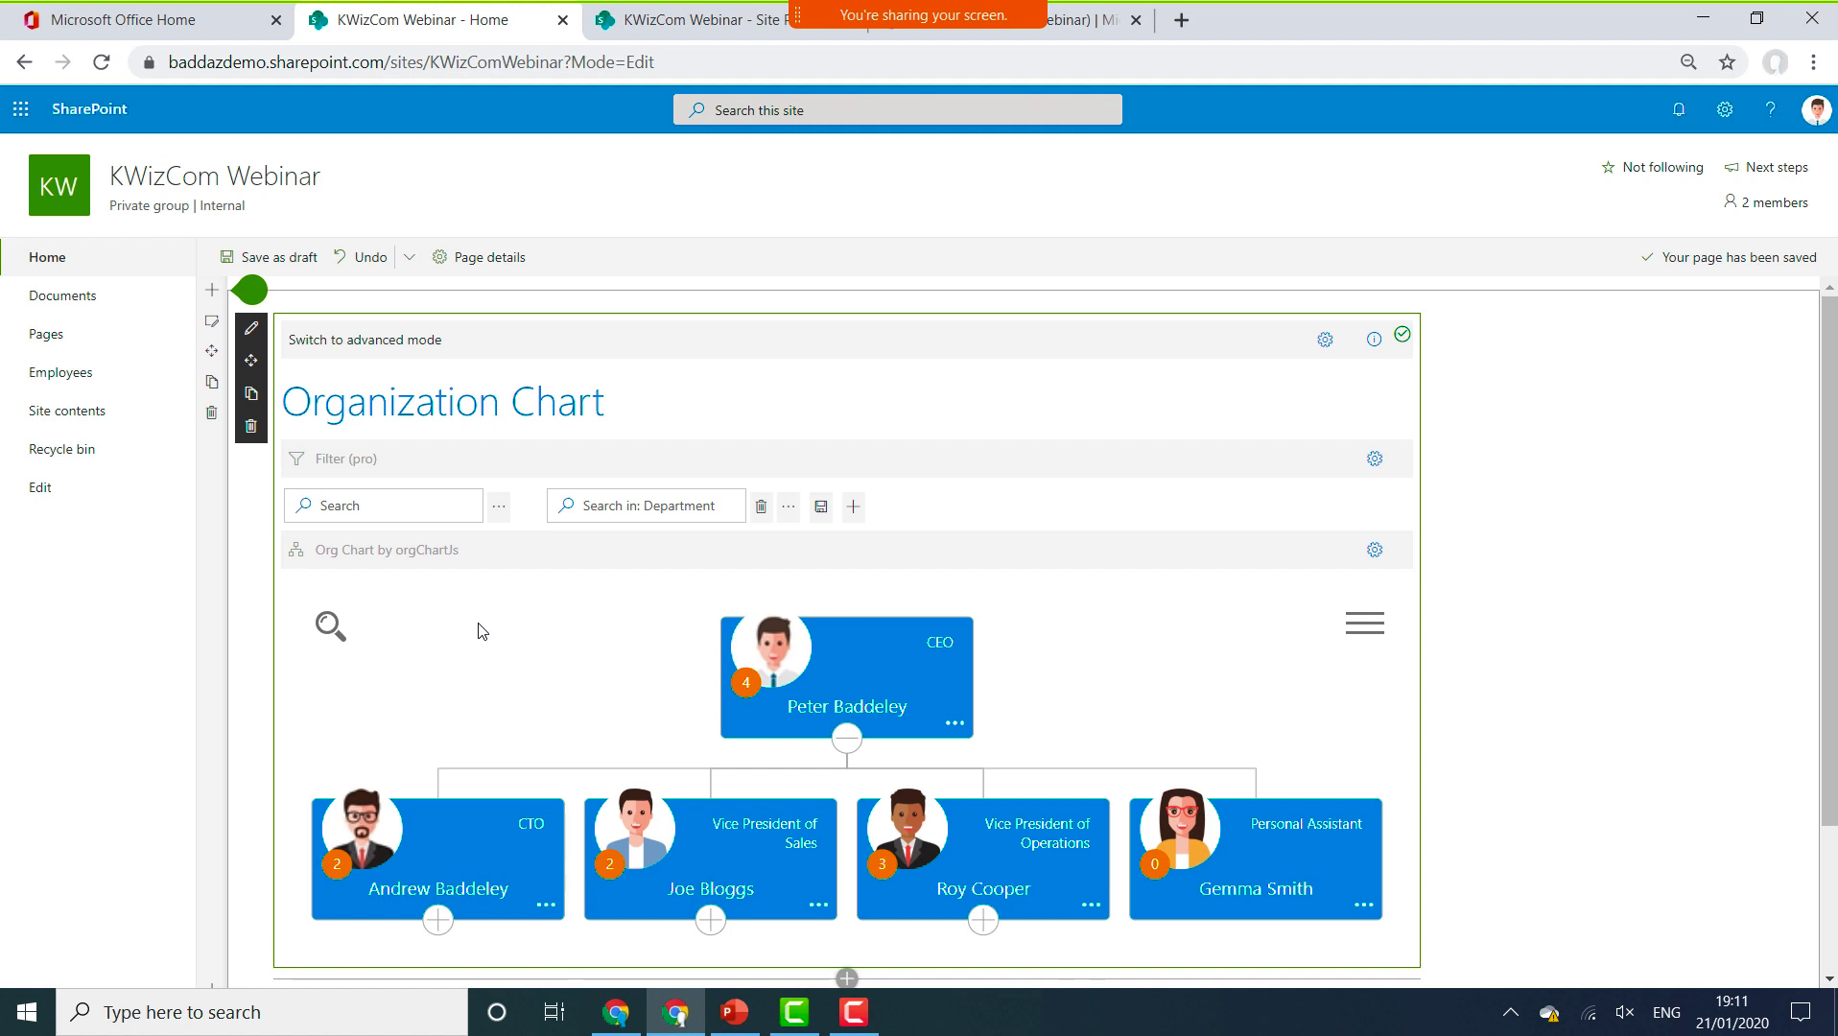
Switch the web part to advanced mode and preview the getOrgChart and dhtmlx views.
left_click(329, 347)
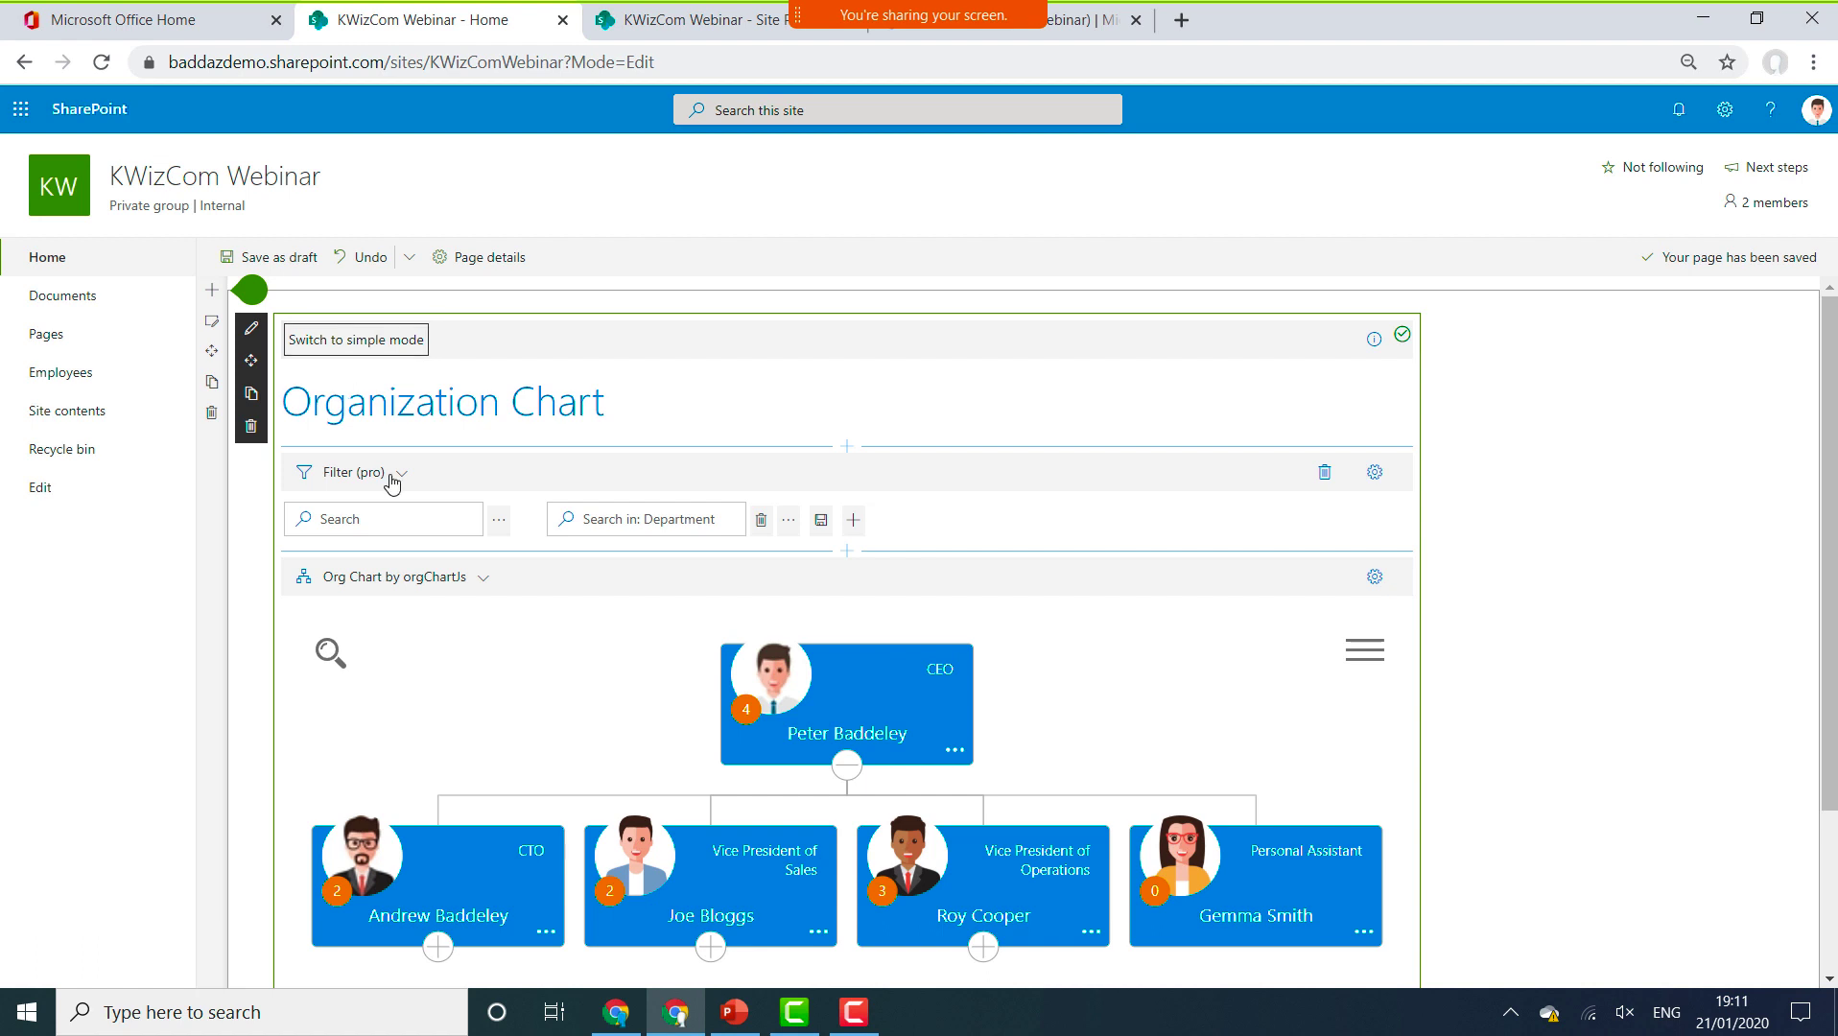
left_click(440, 593)
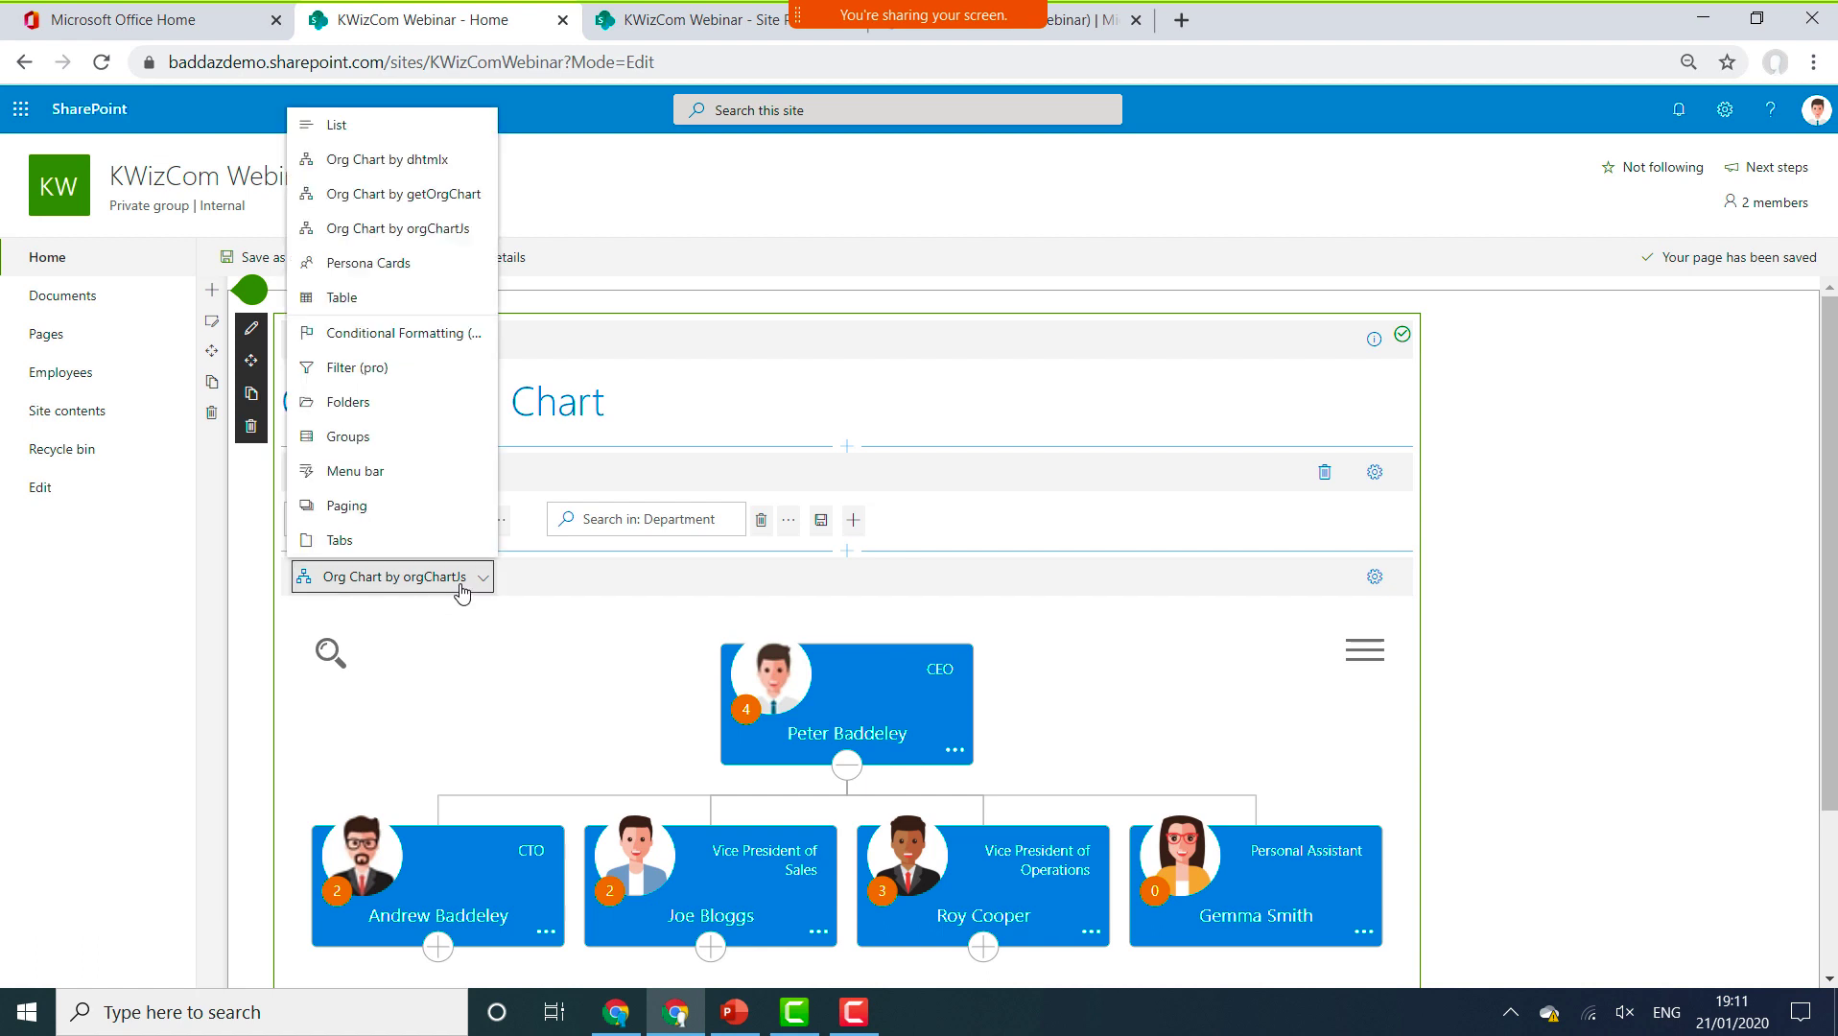
left_click(435, 197)
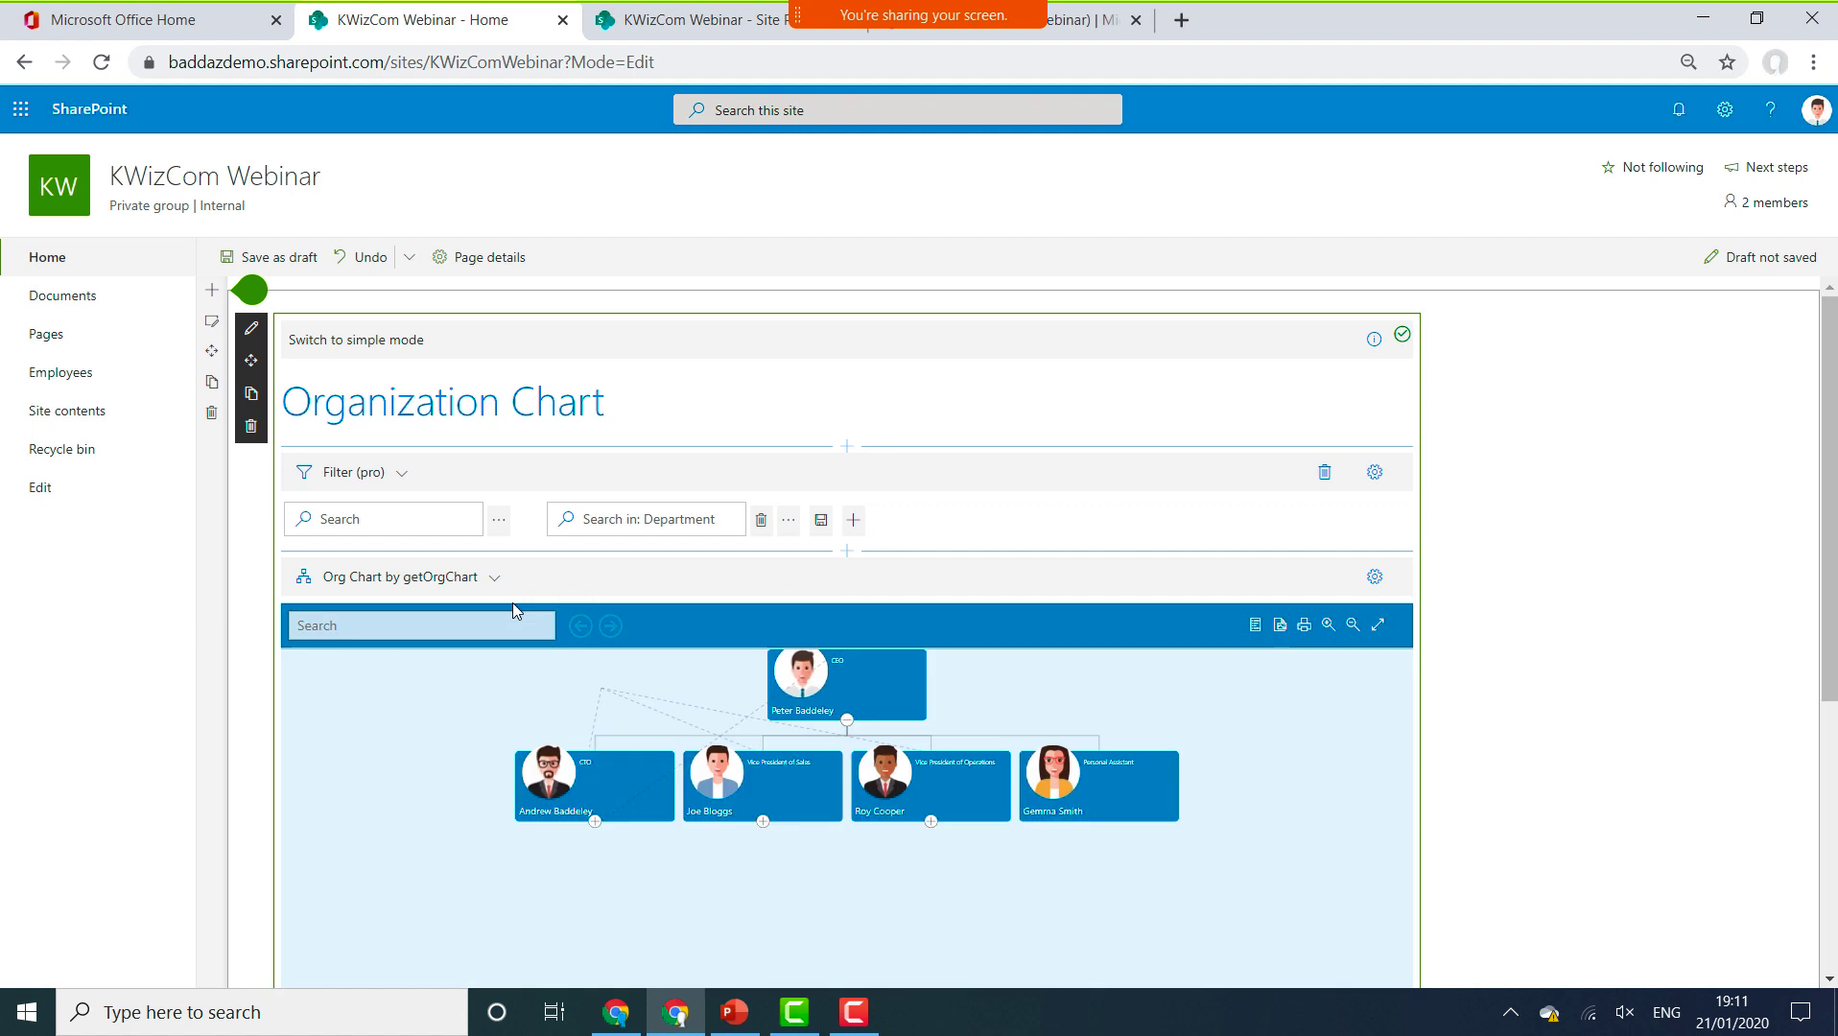
left_click(470, 583)
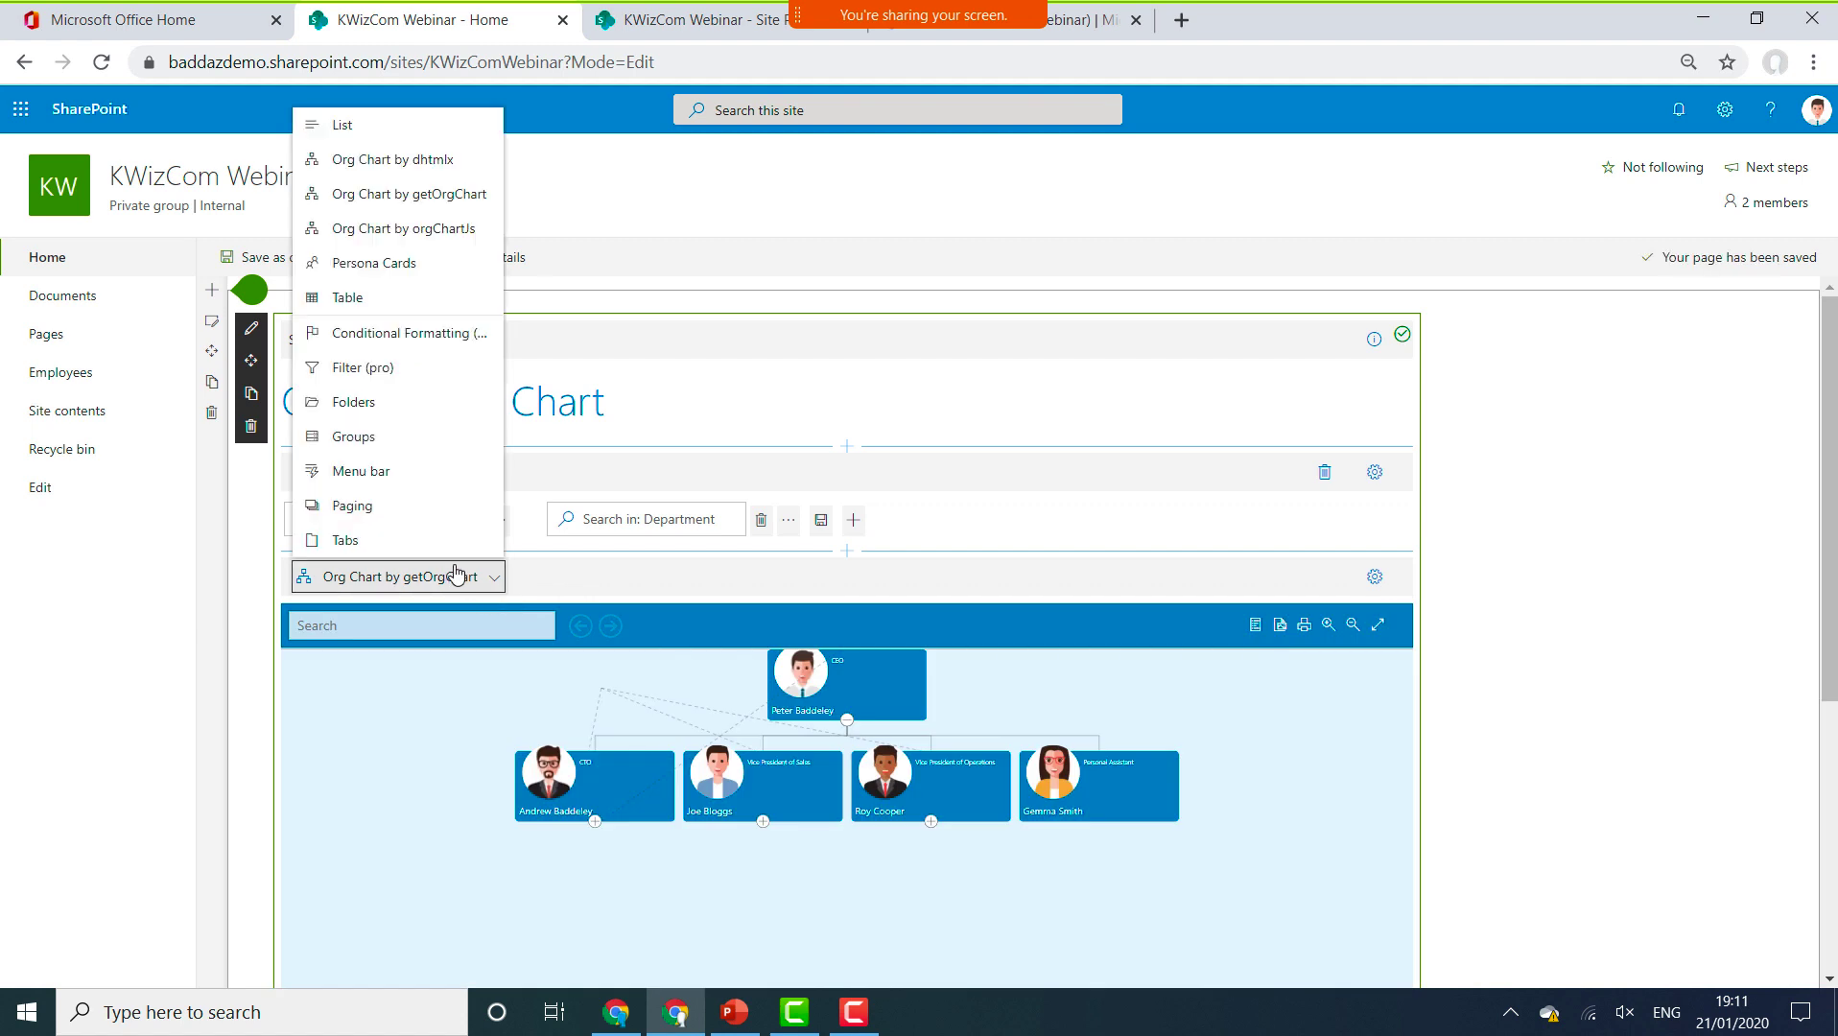
left_click(454, 163)
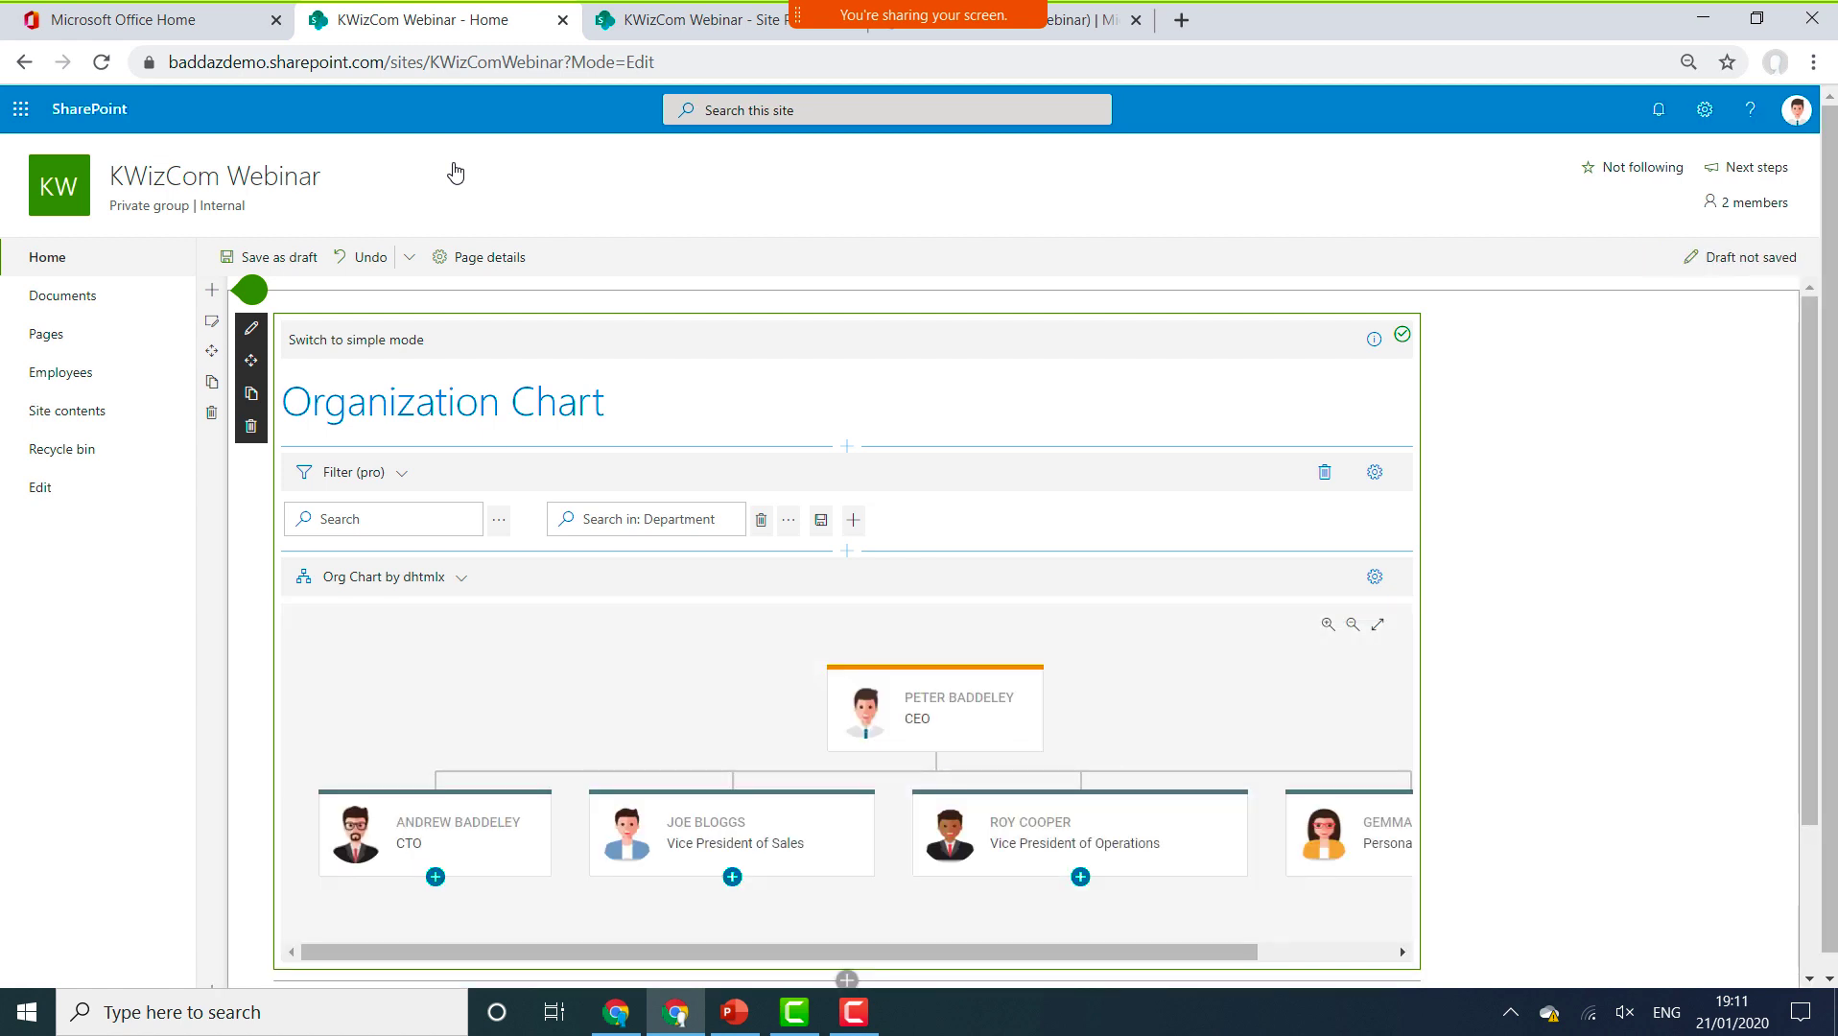
Return to the orgChartJs view and open its Designer settings.
left_click(428, 583)
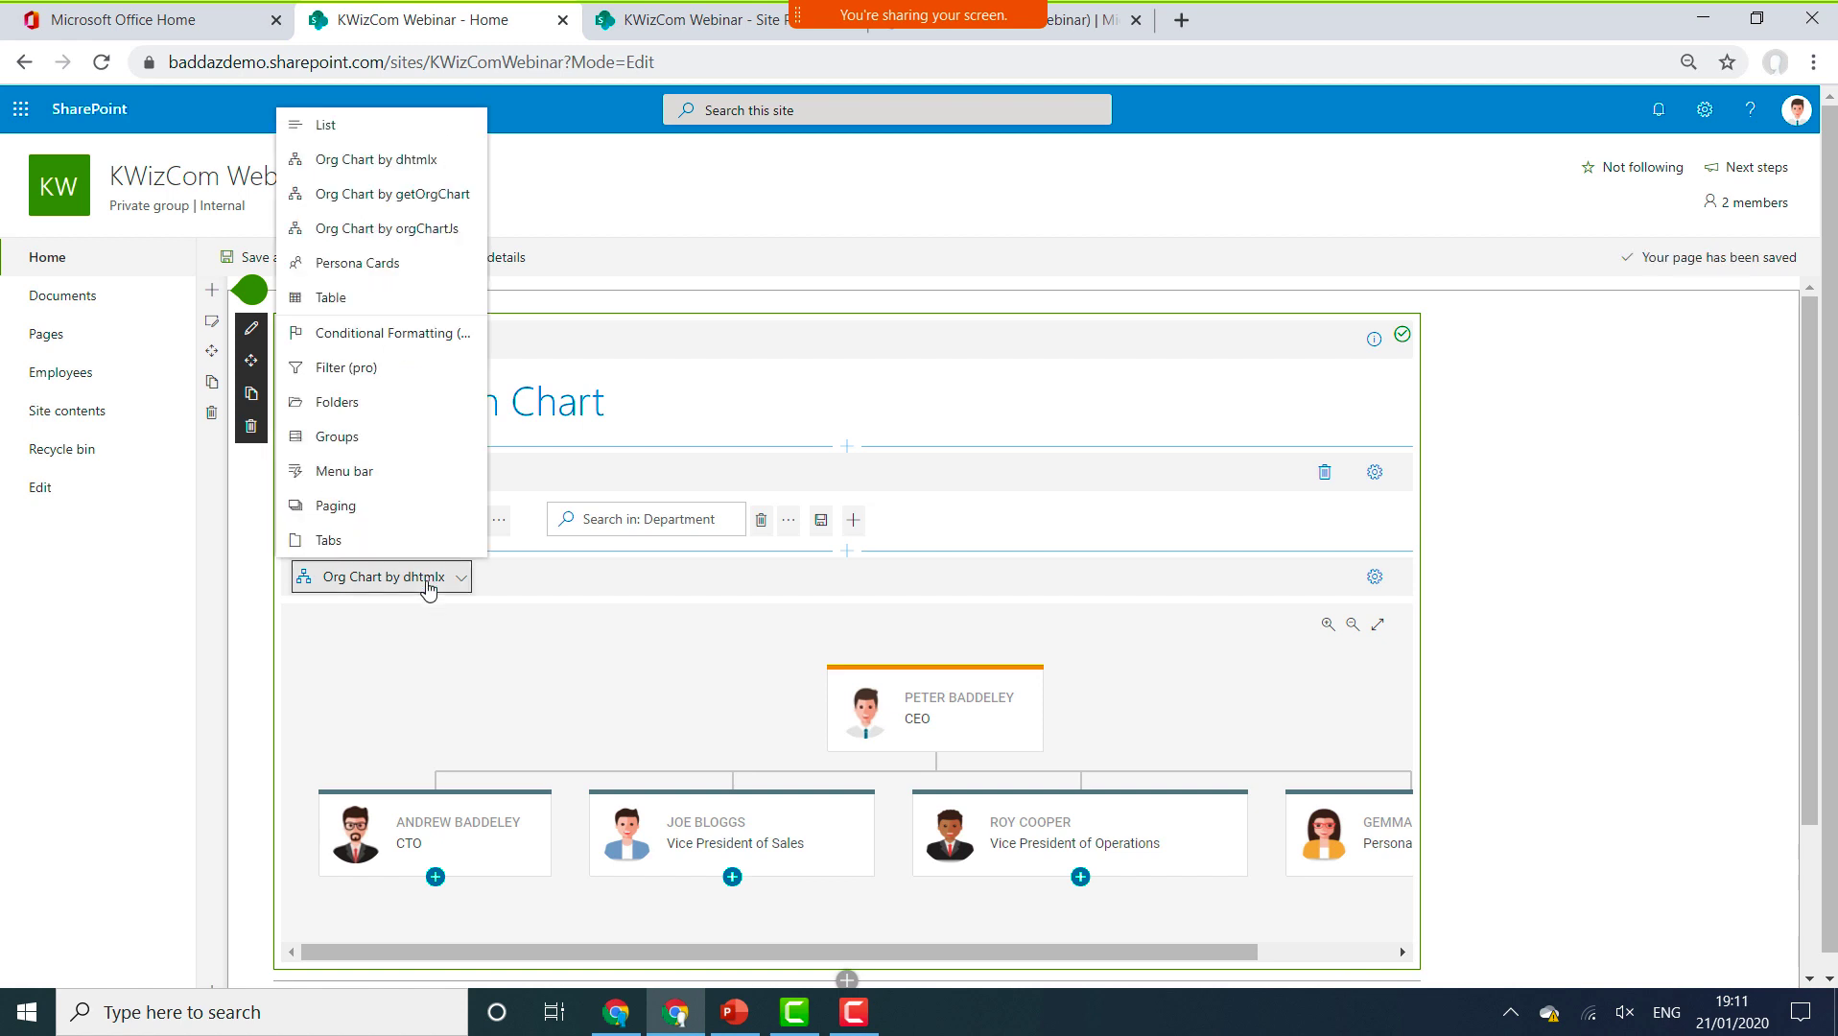
left_click(463, 232)
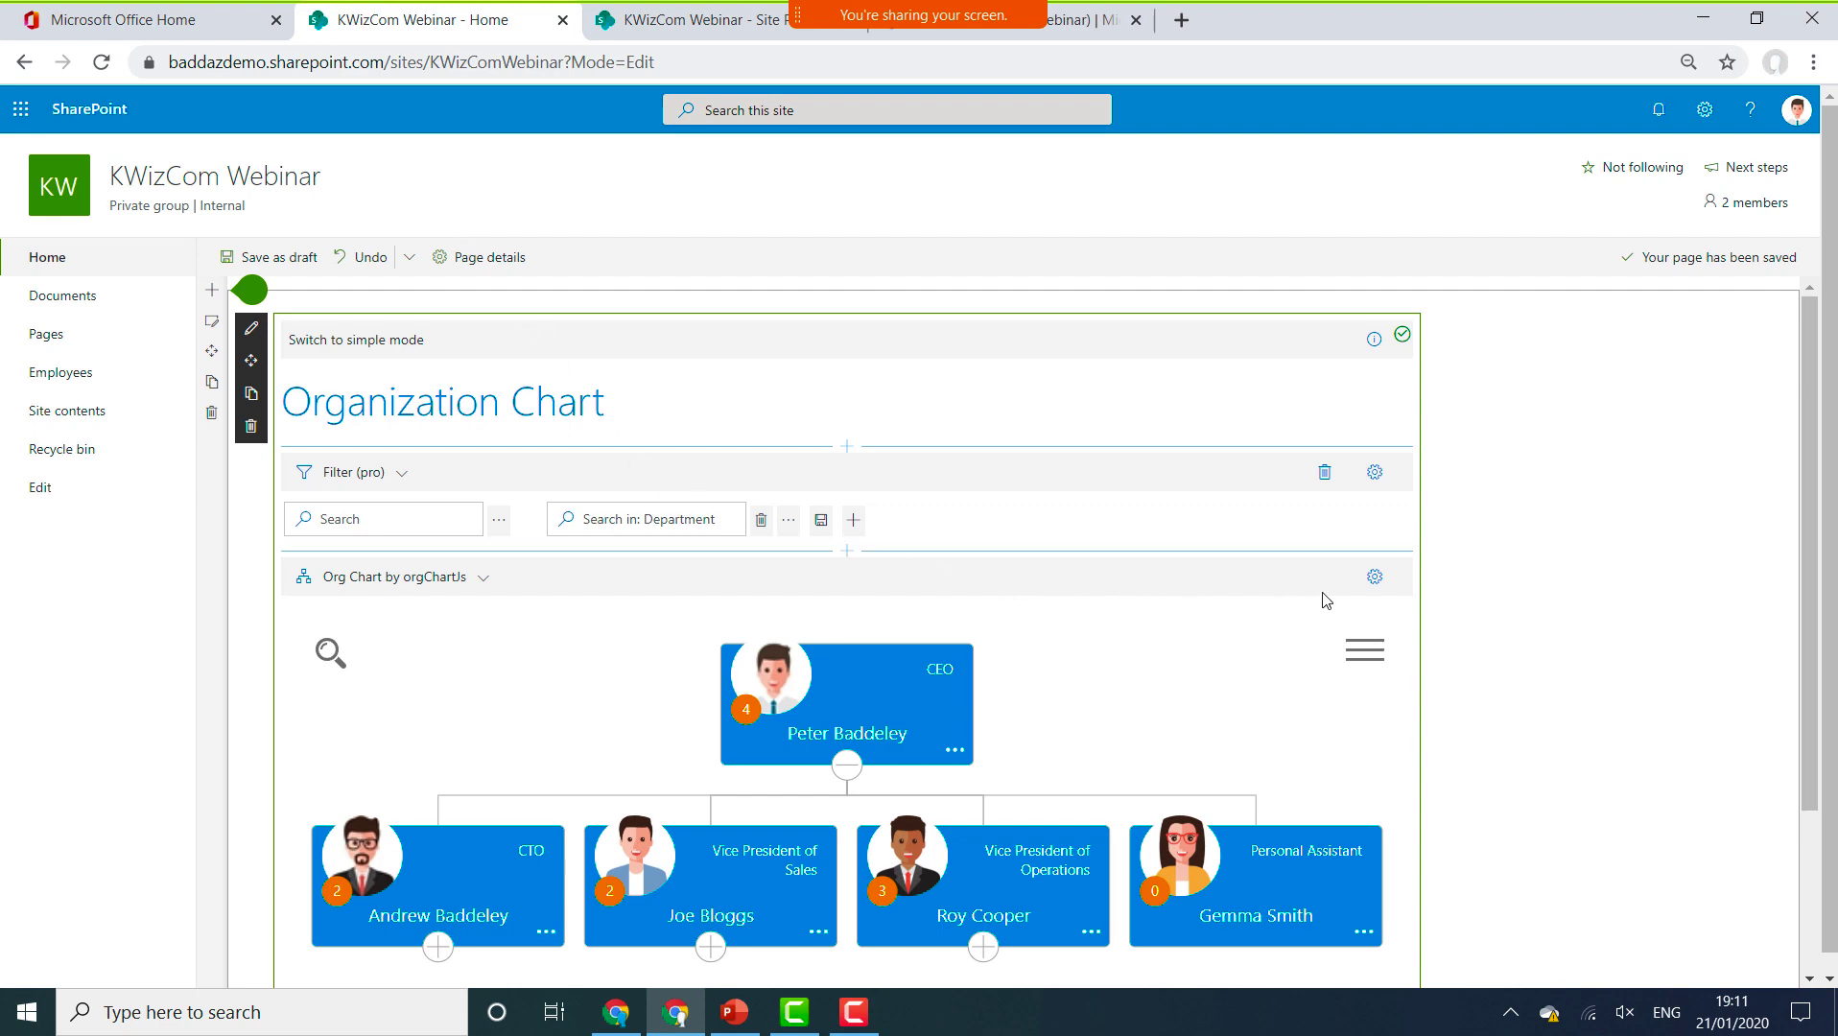
left_click(1367, 581)
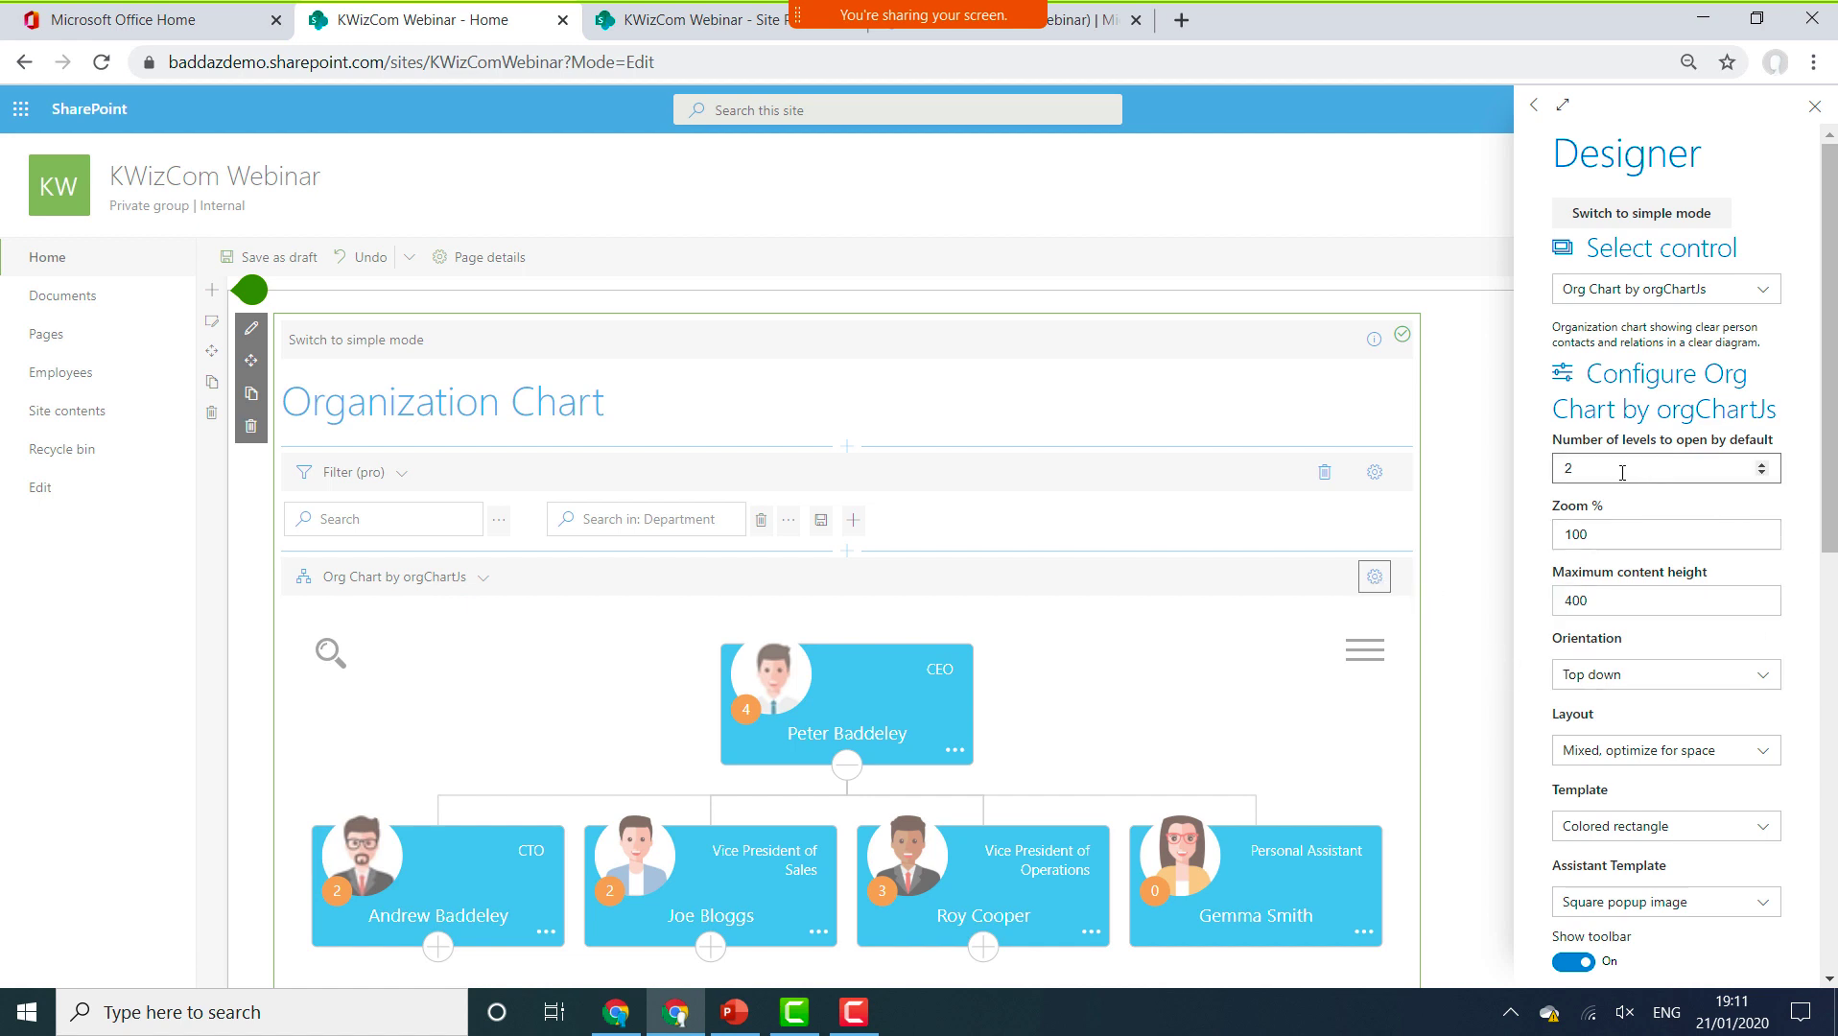
Set the org chart to open three levels by default.
left_click(1762, 466)
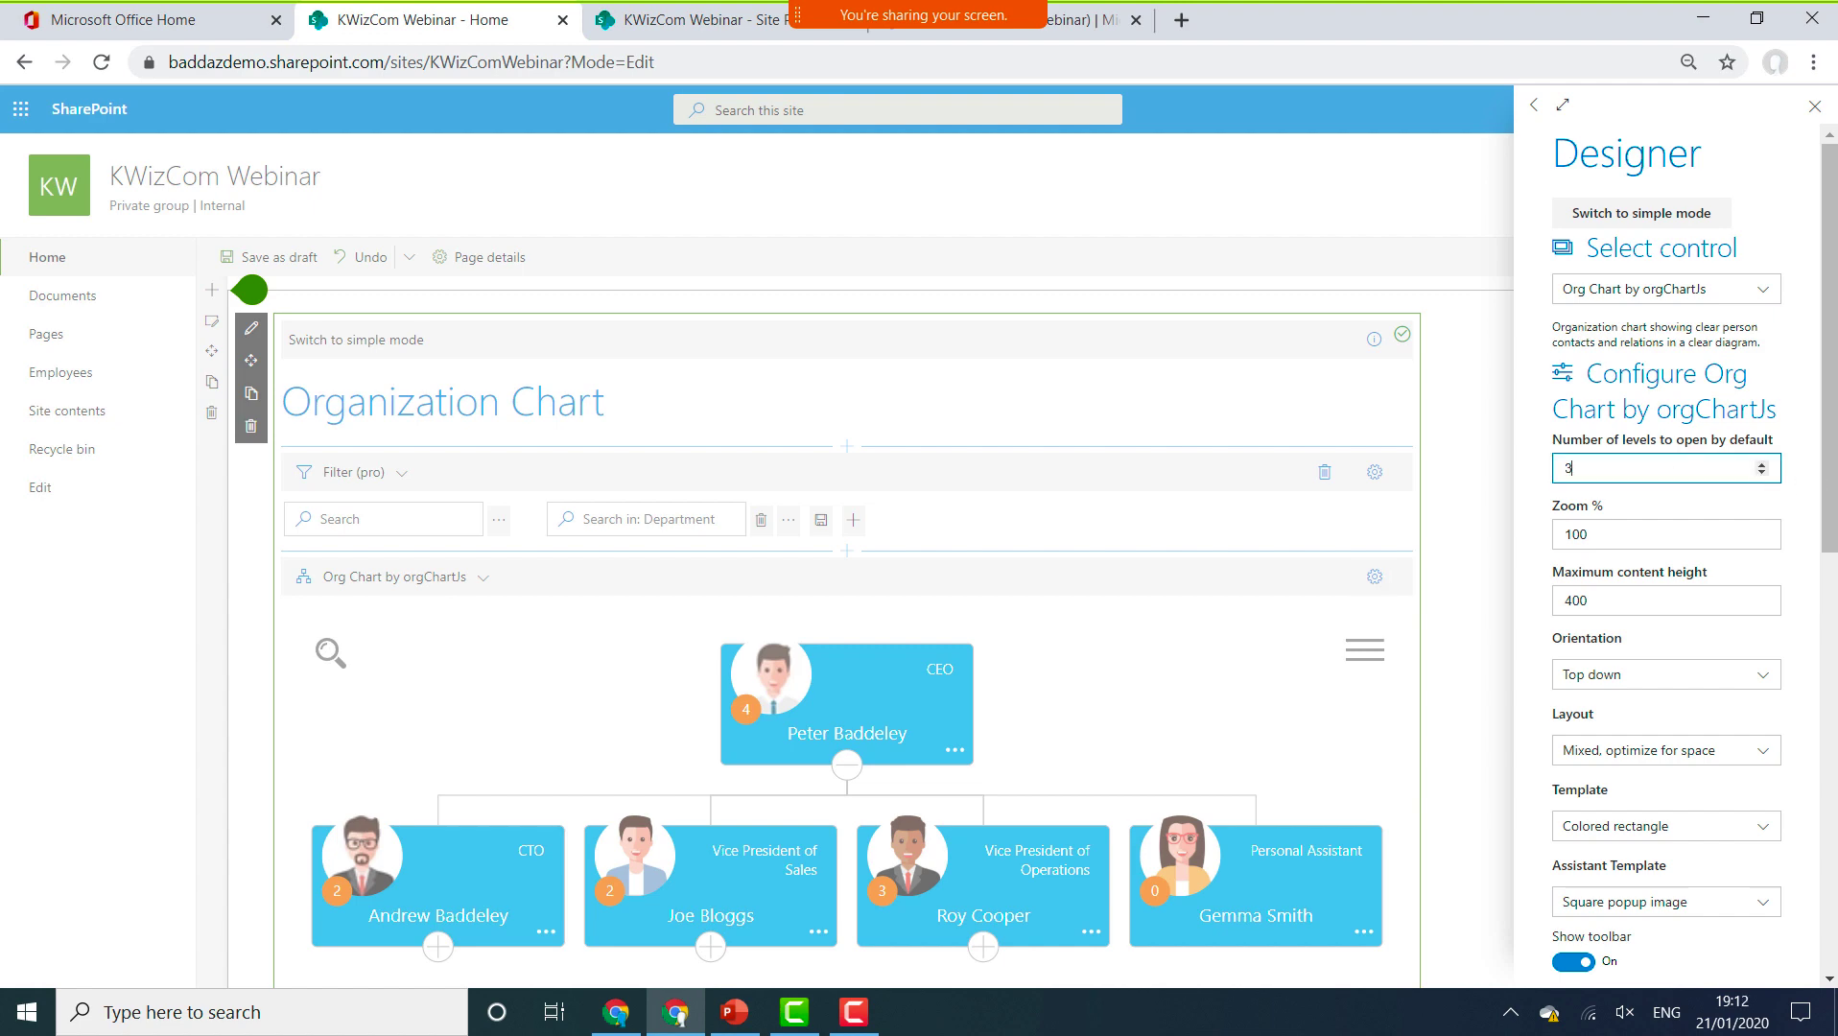
scroll(1666, 557, "down", 4)
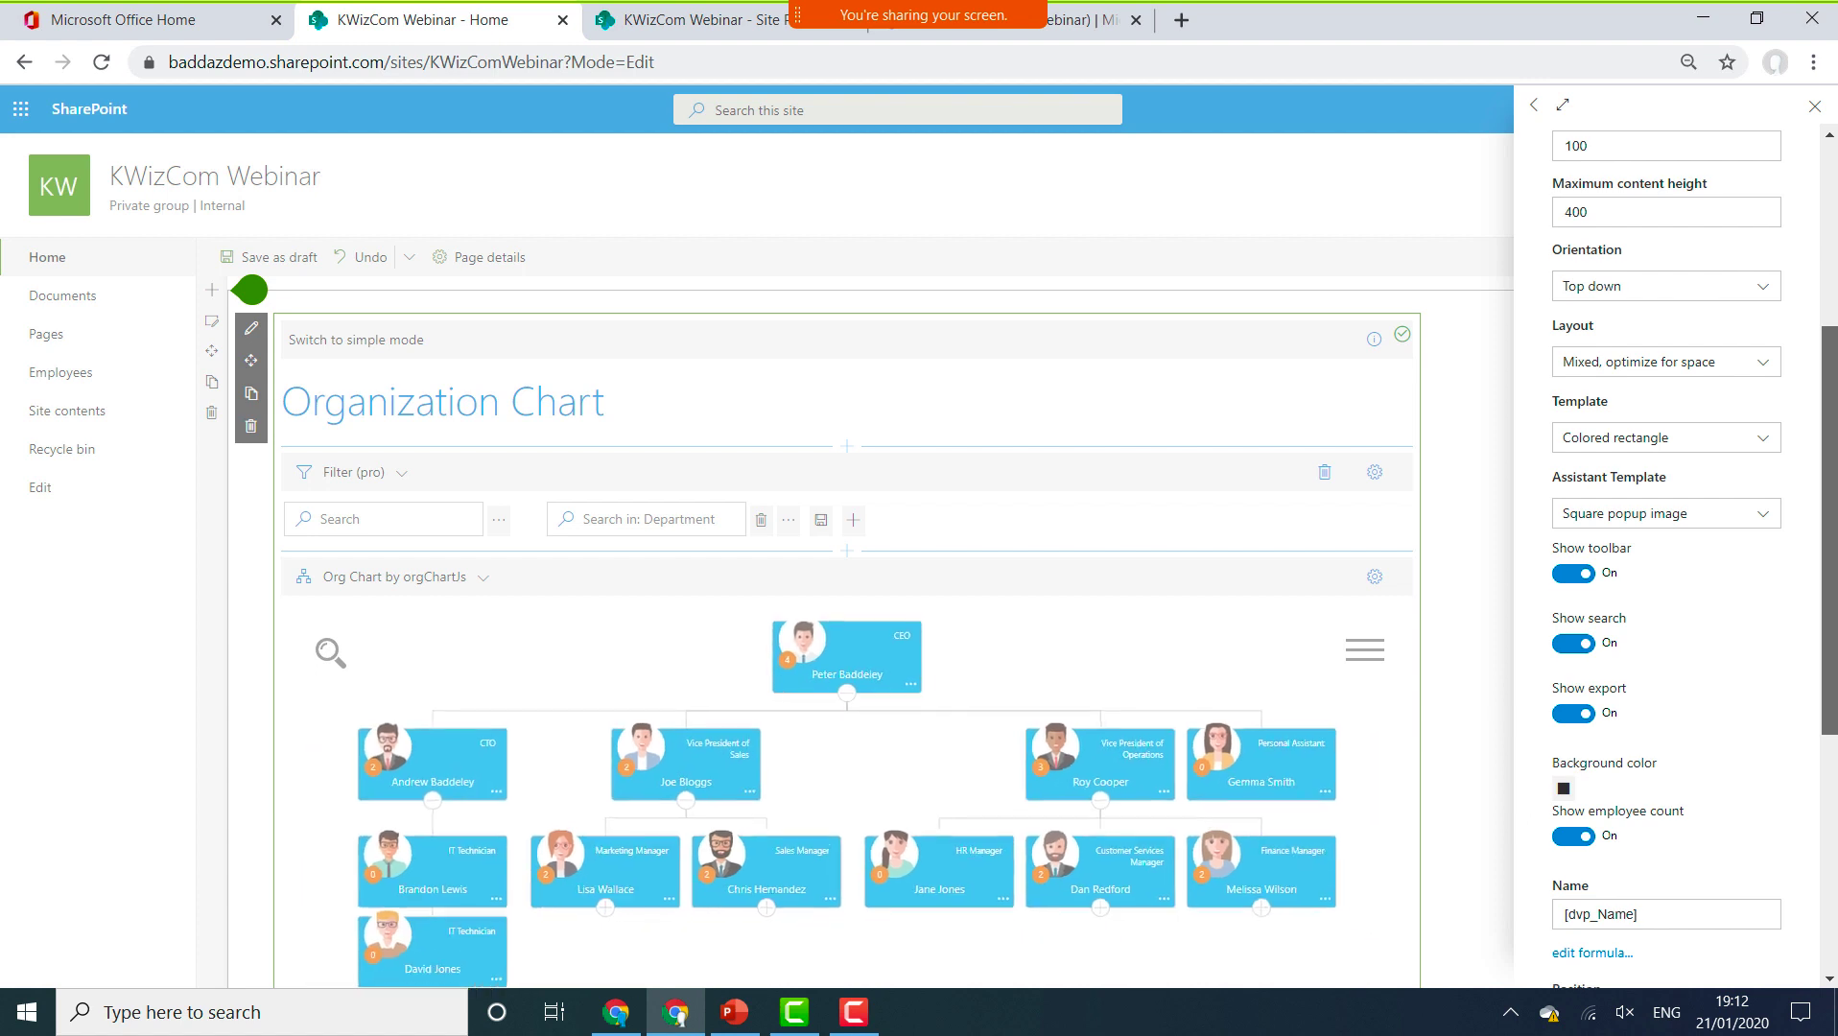
scroll(1666, 556, "up", 3)
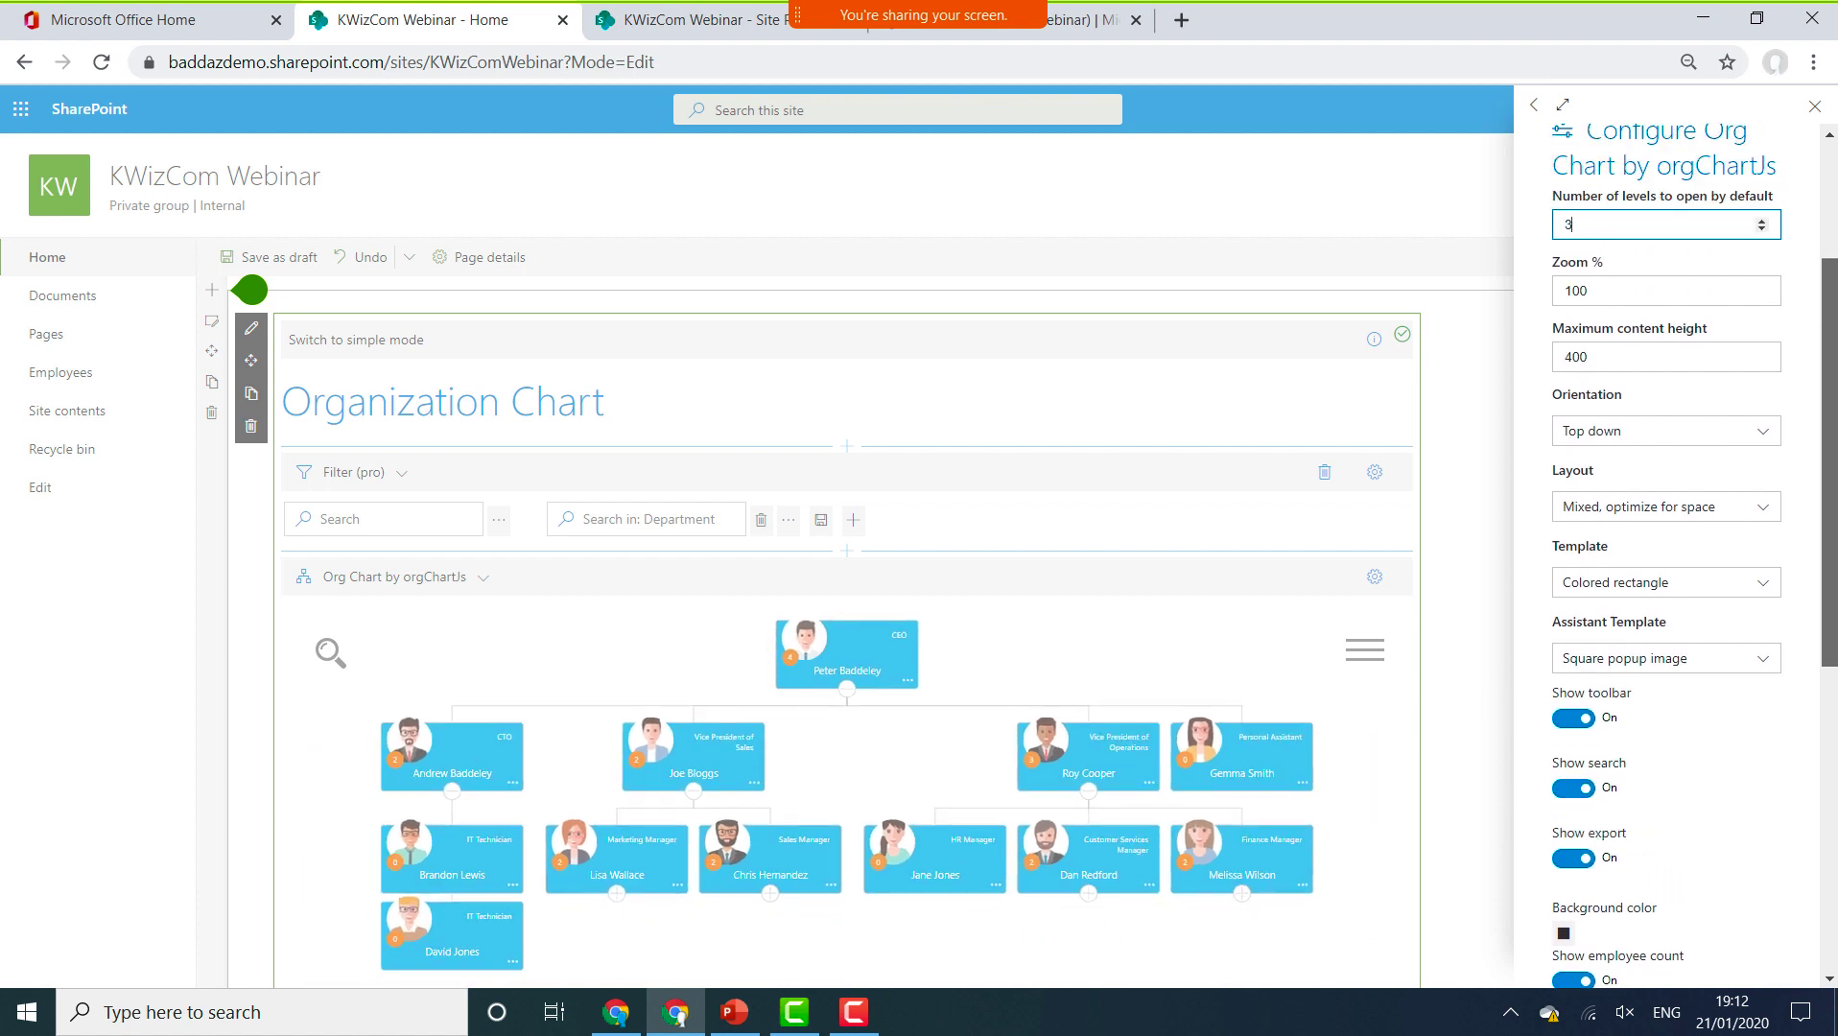
scroll(1759, 483, "up", 3)
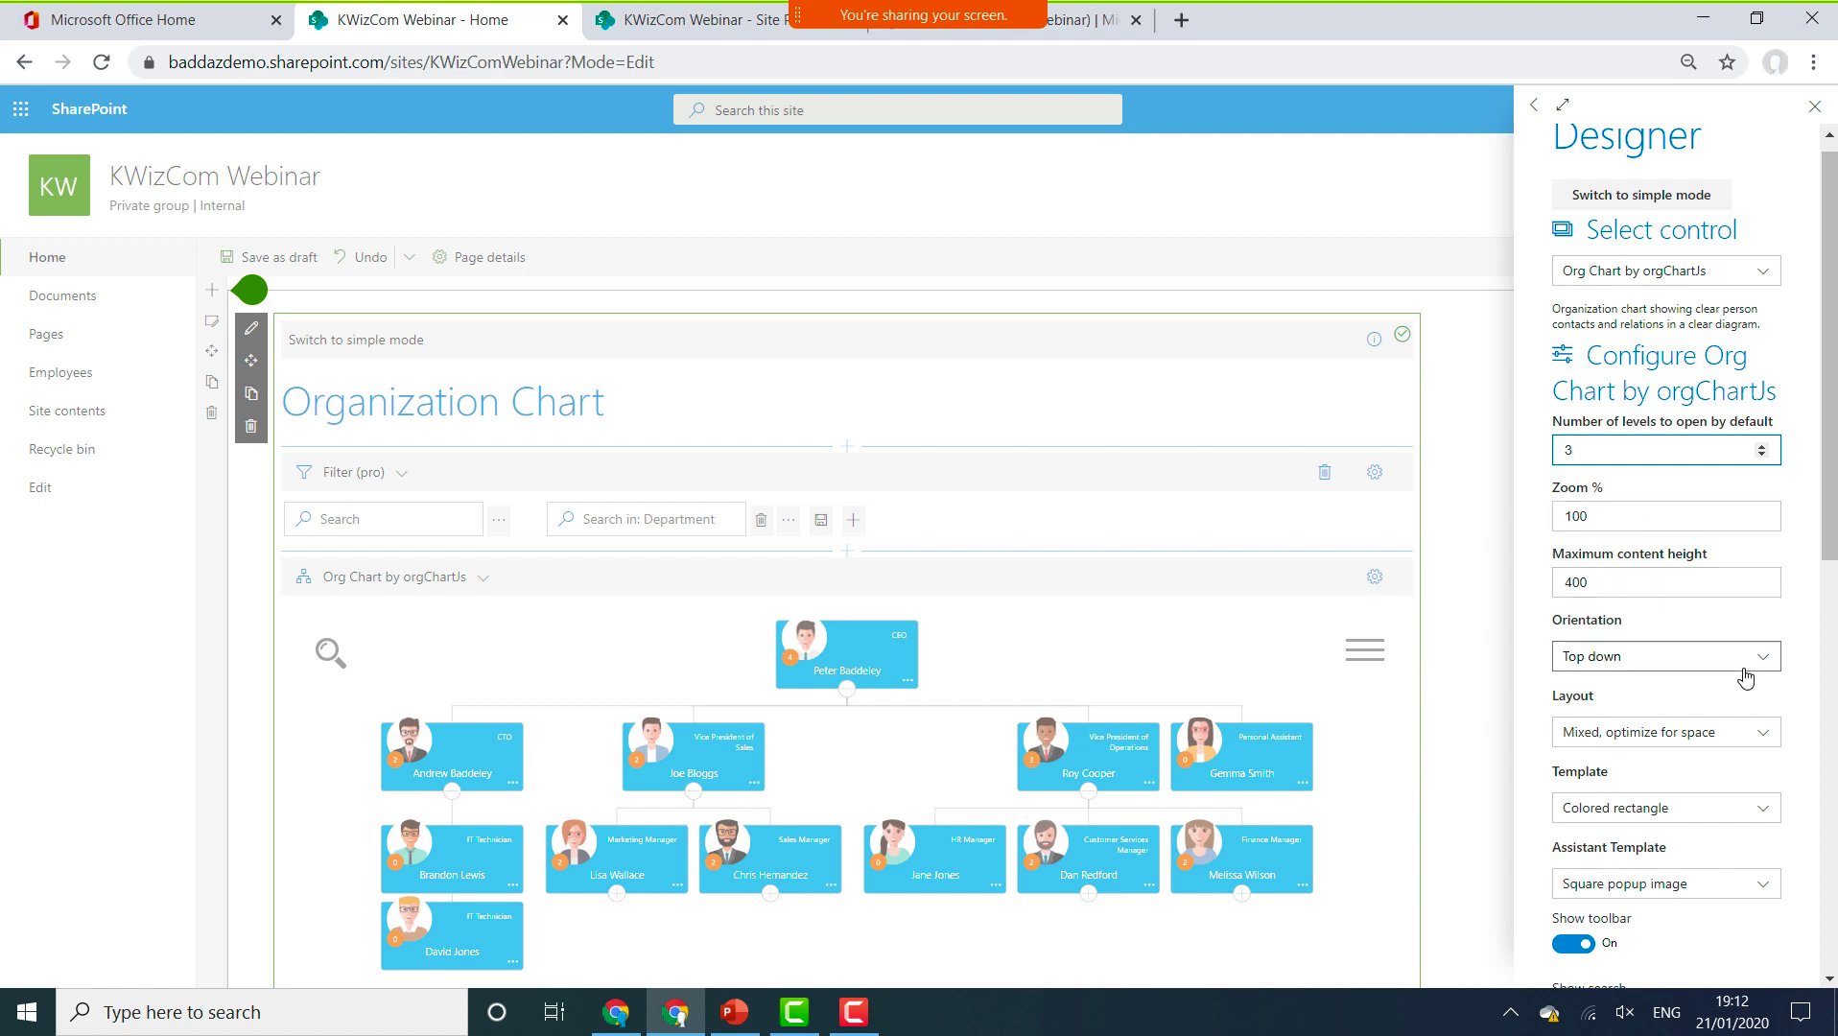
scroll(1732, 406, "down", 4)
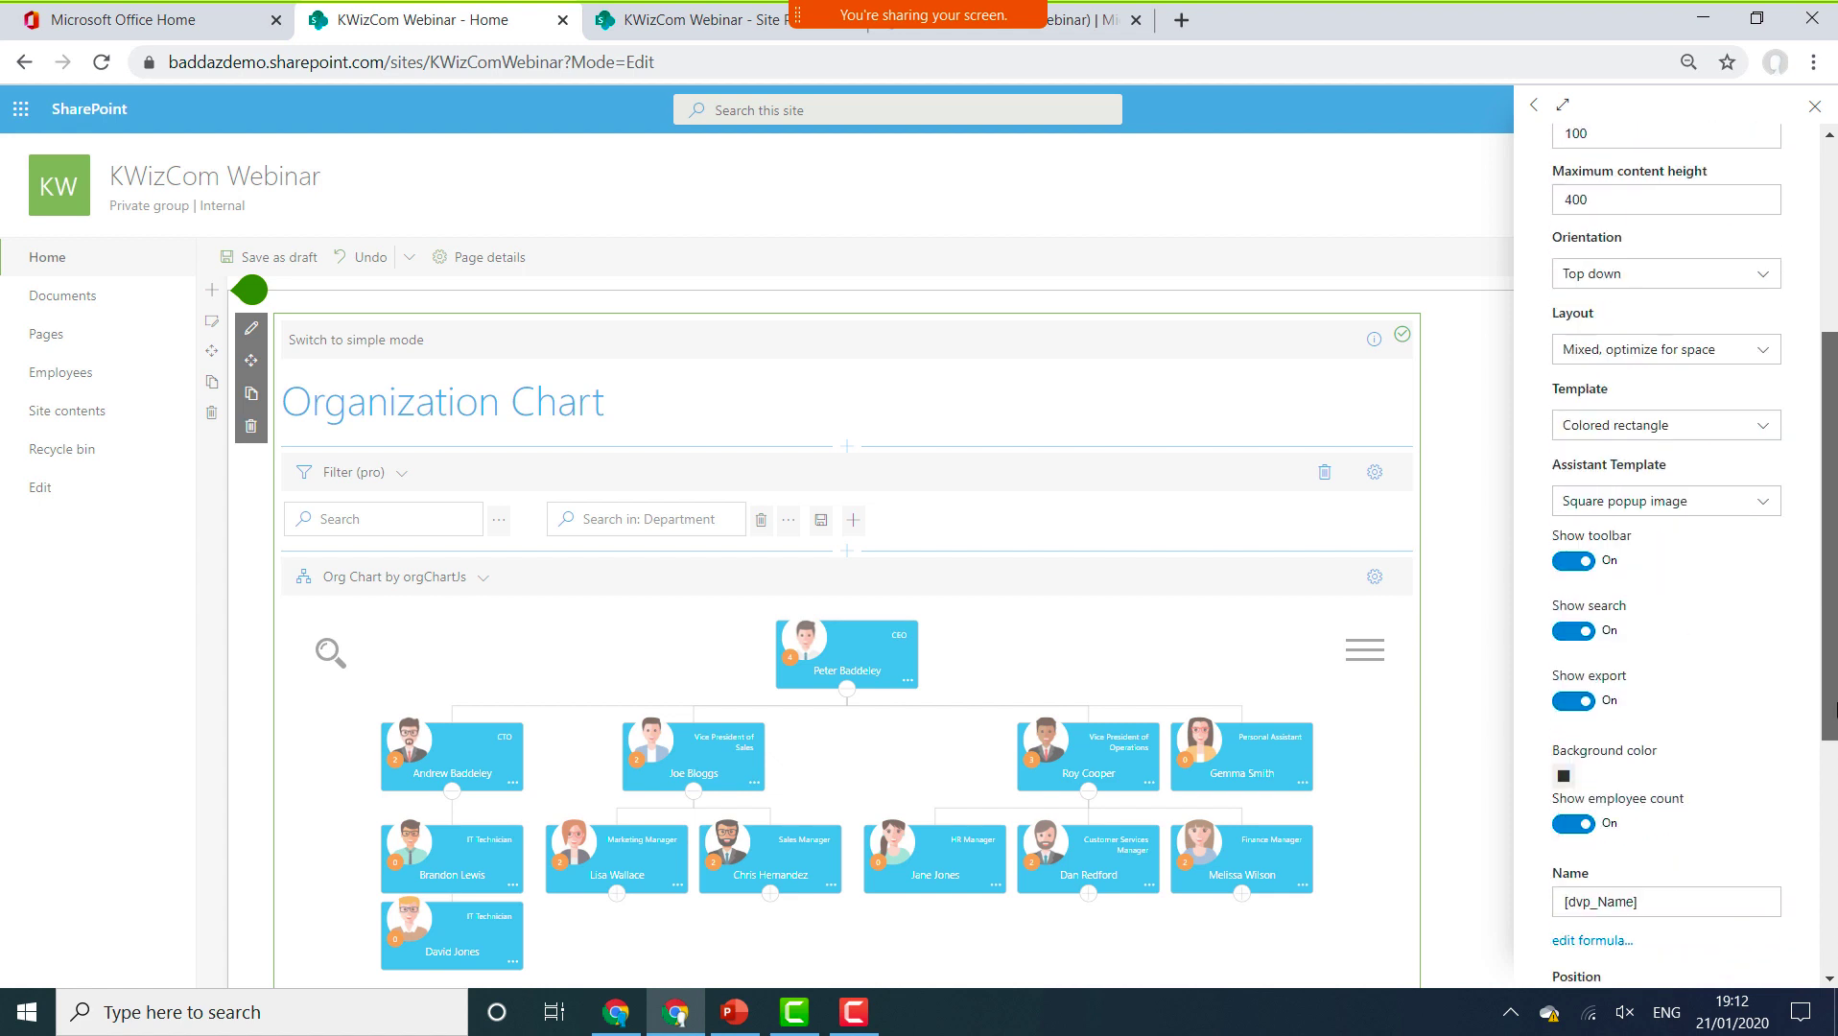
Keep Colored rectangle and Square popup image templates, then close the Designer panel.
left_click(1732, 403)
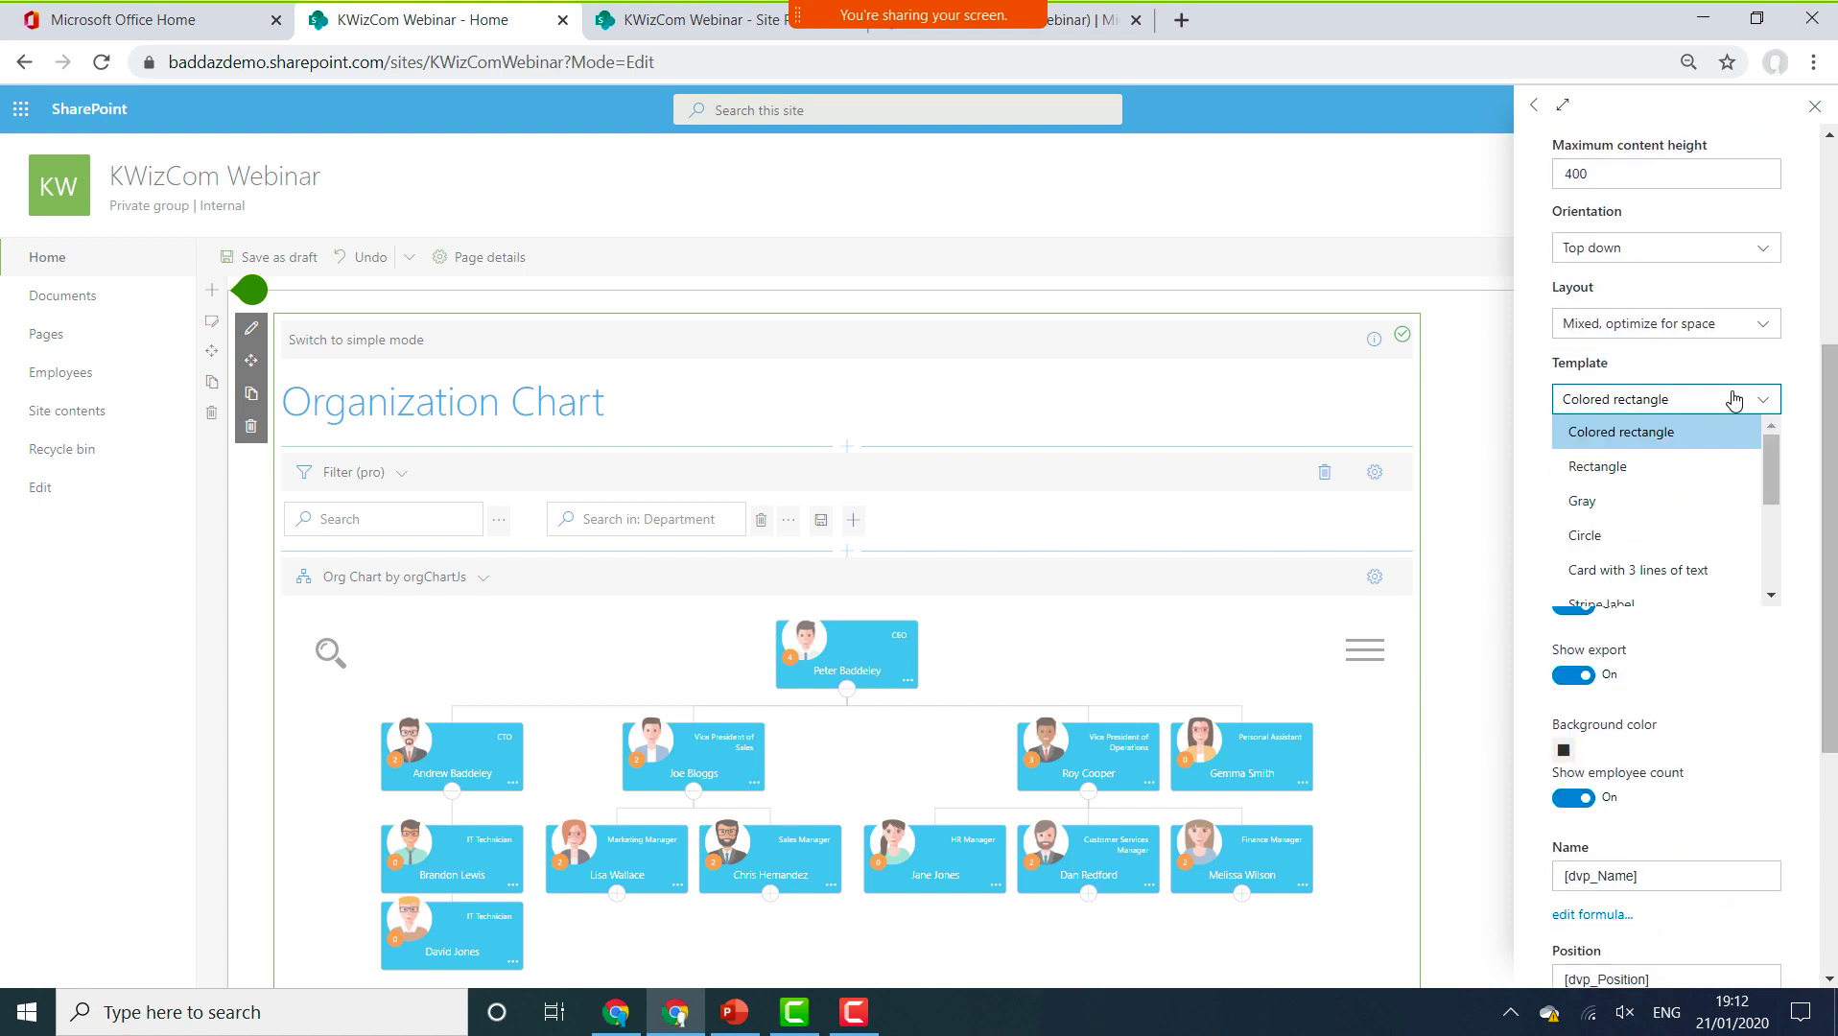
left_click(1733, 399)
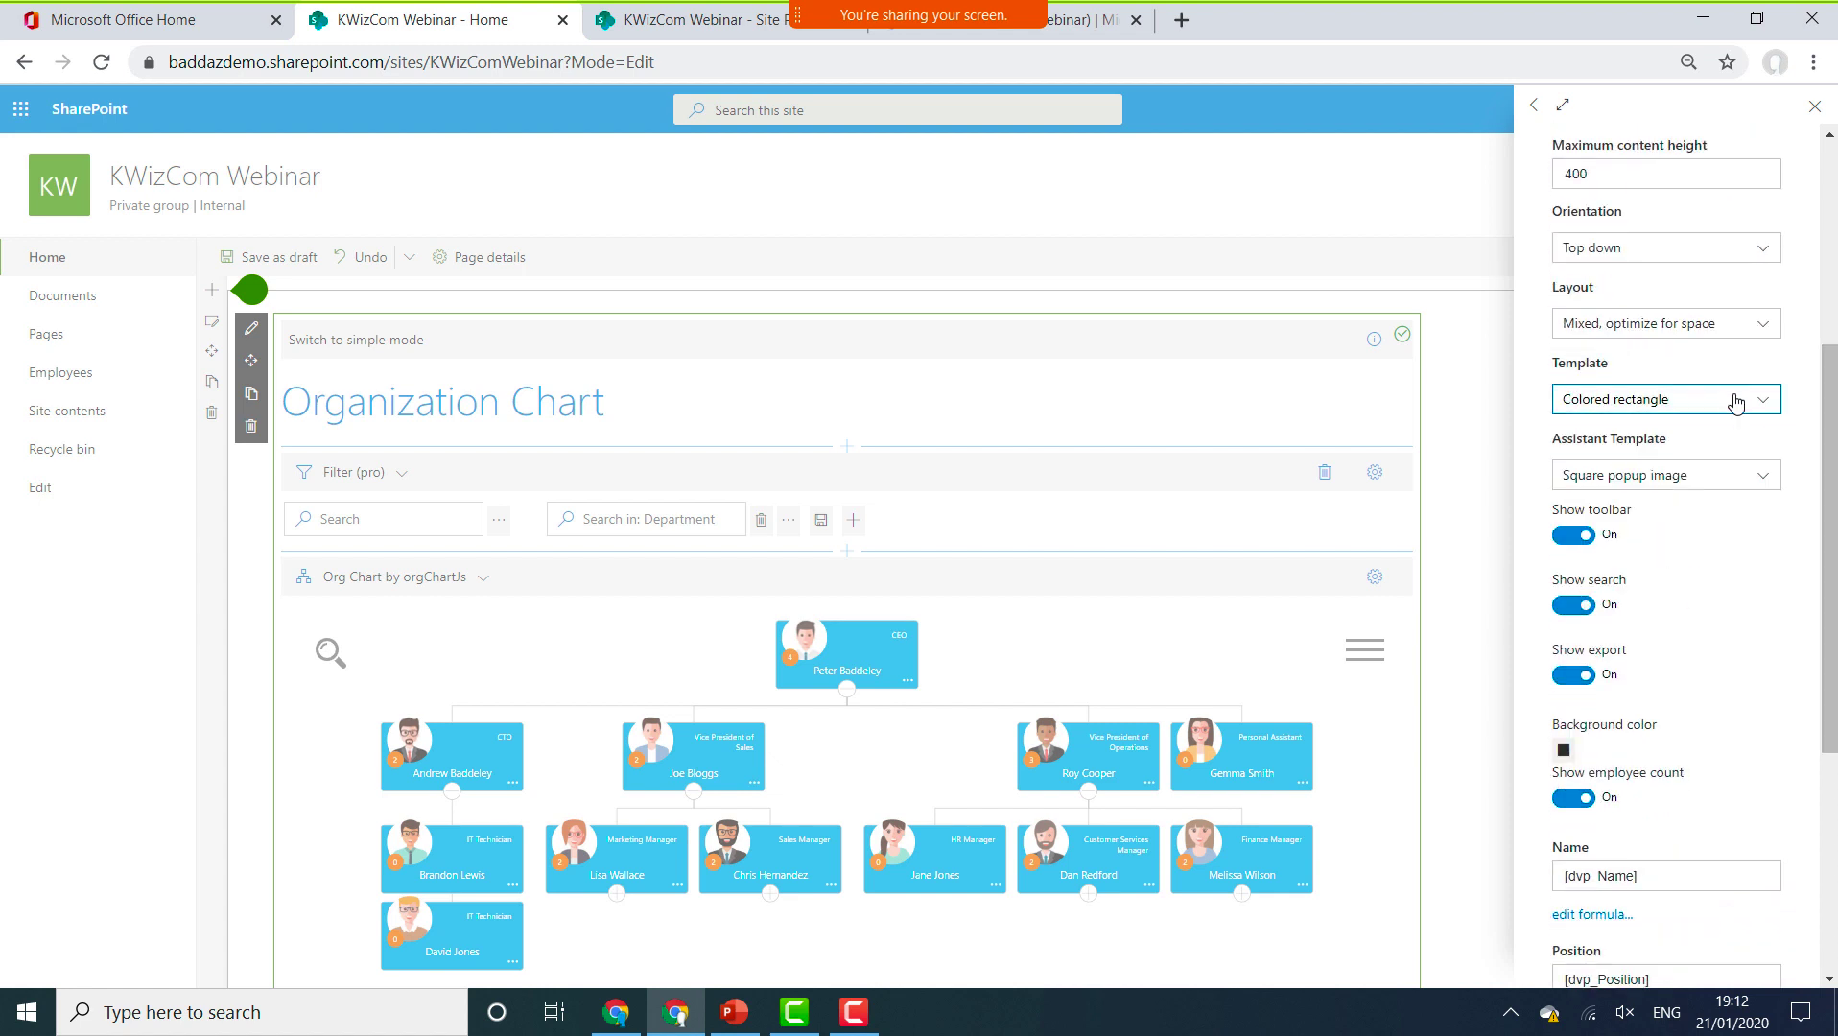
left_click(1775, 485)
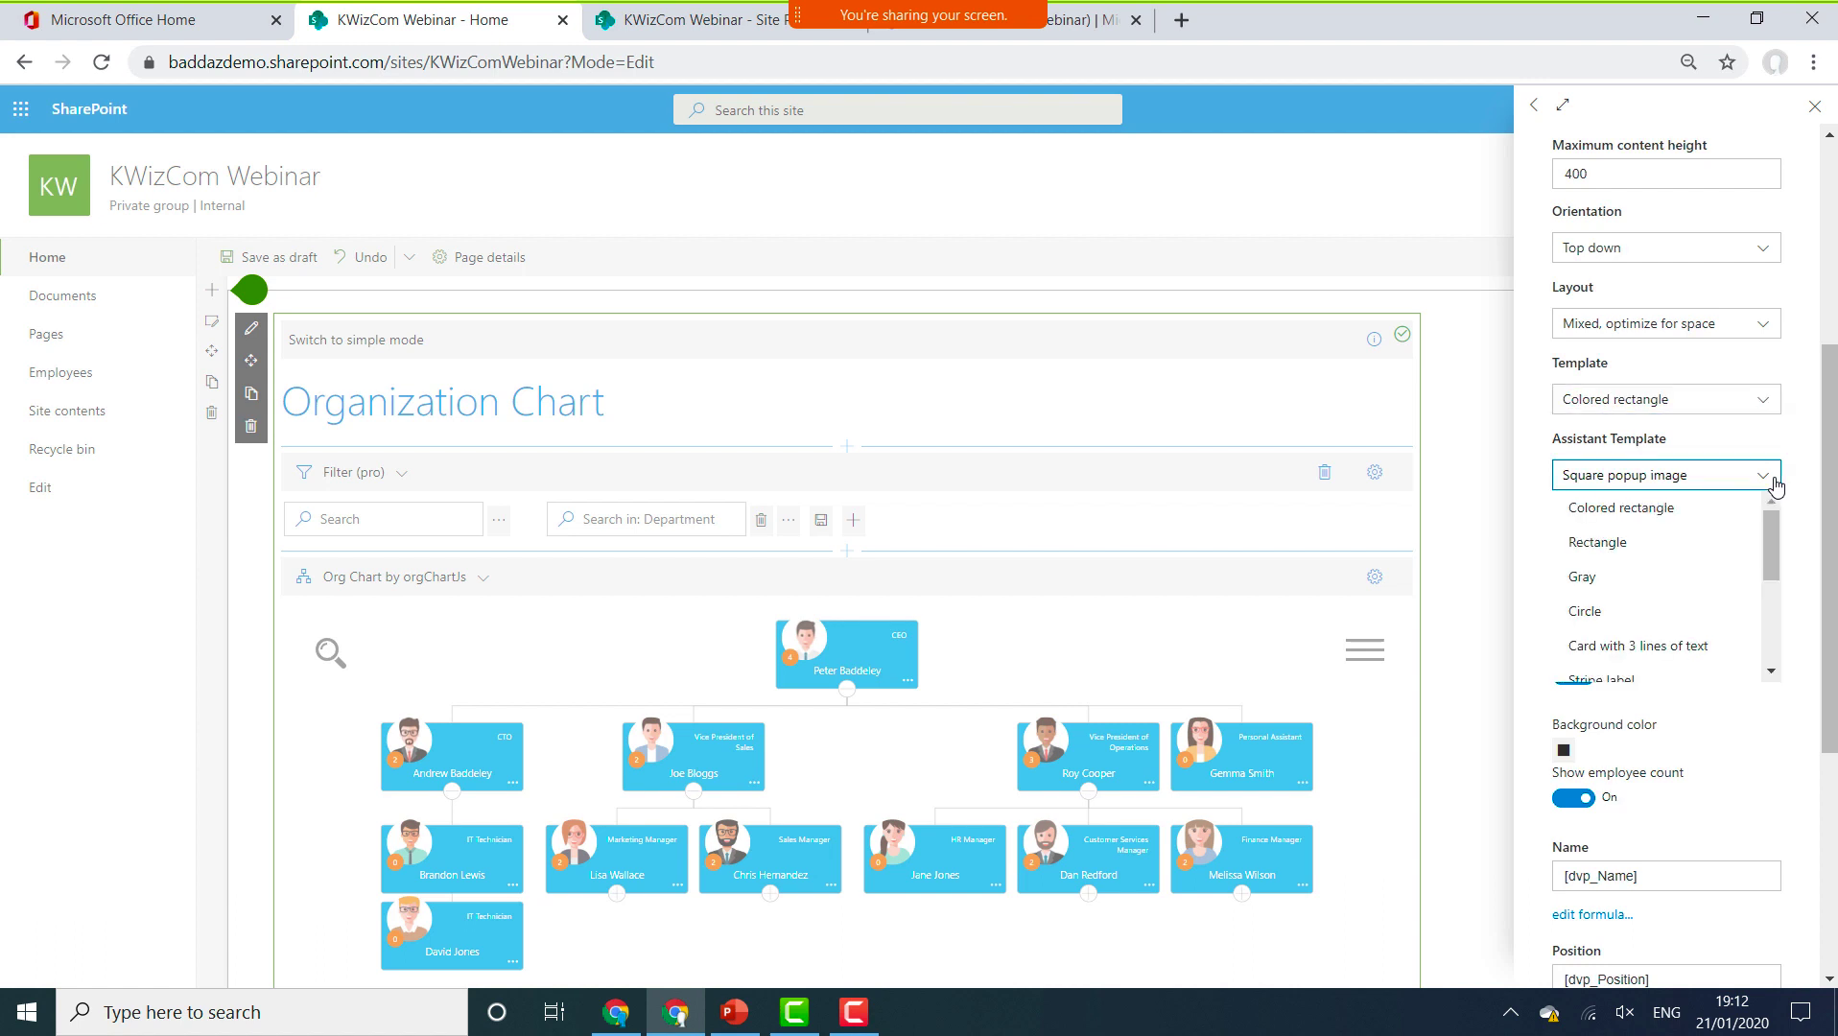
left_click(1776, 484)
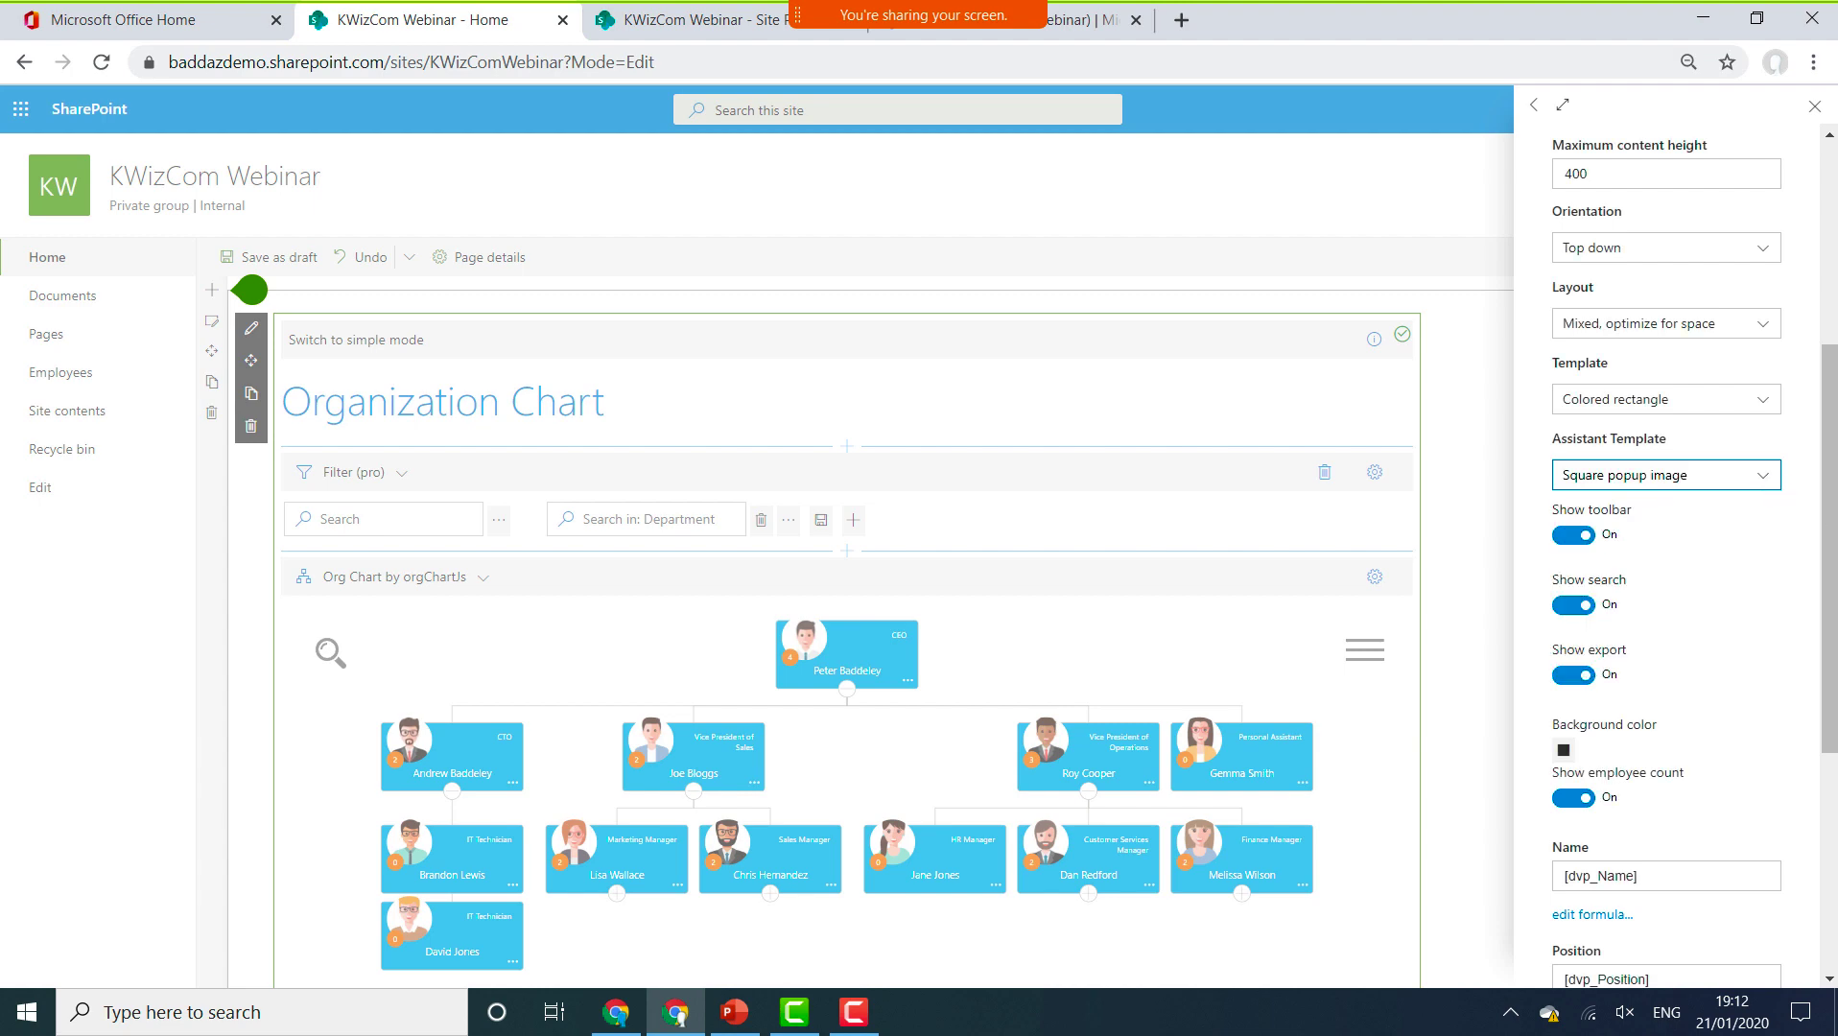
scroll(1835, 188, "down", 3)
scroll(1834, 188, "up", 8)
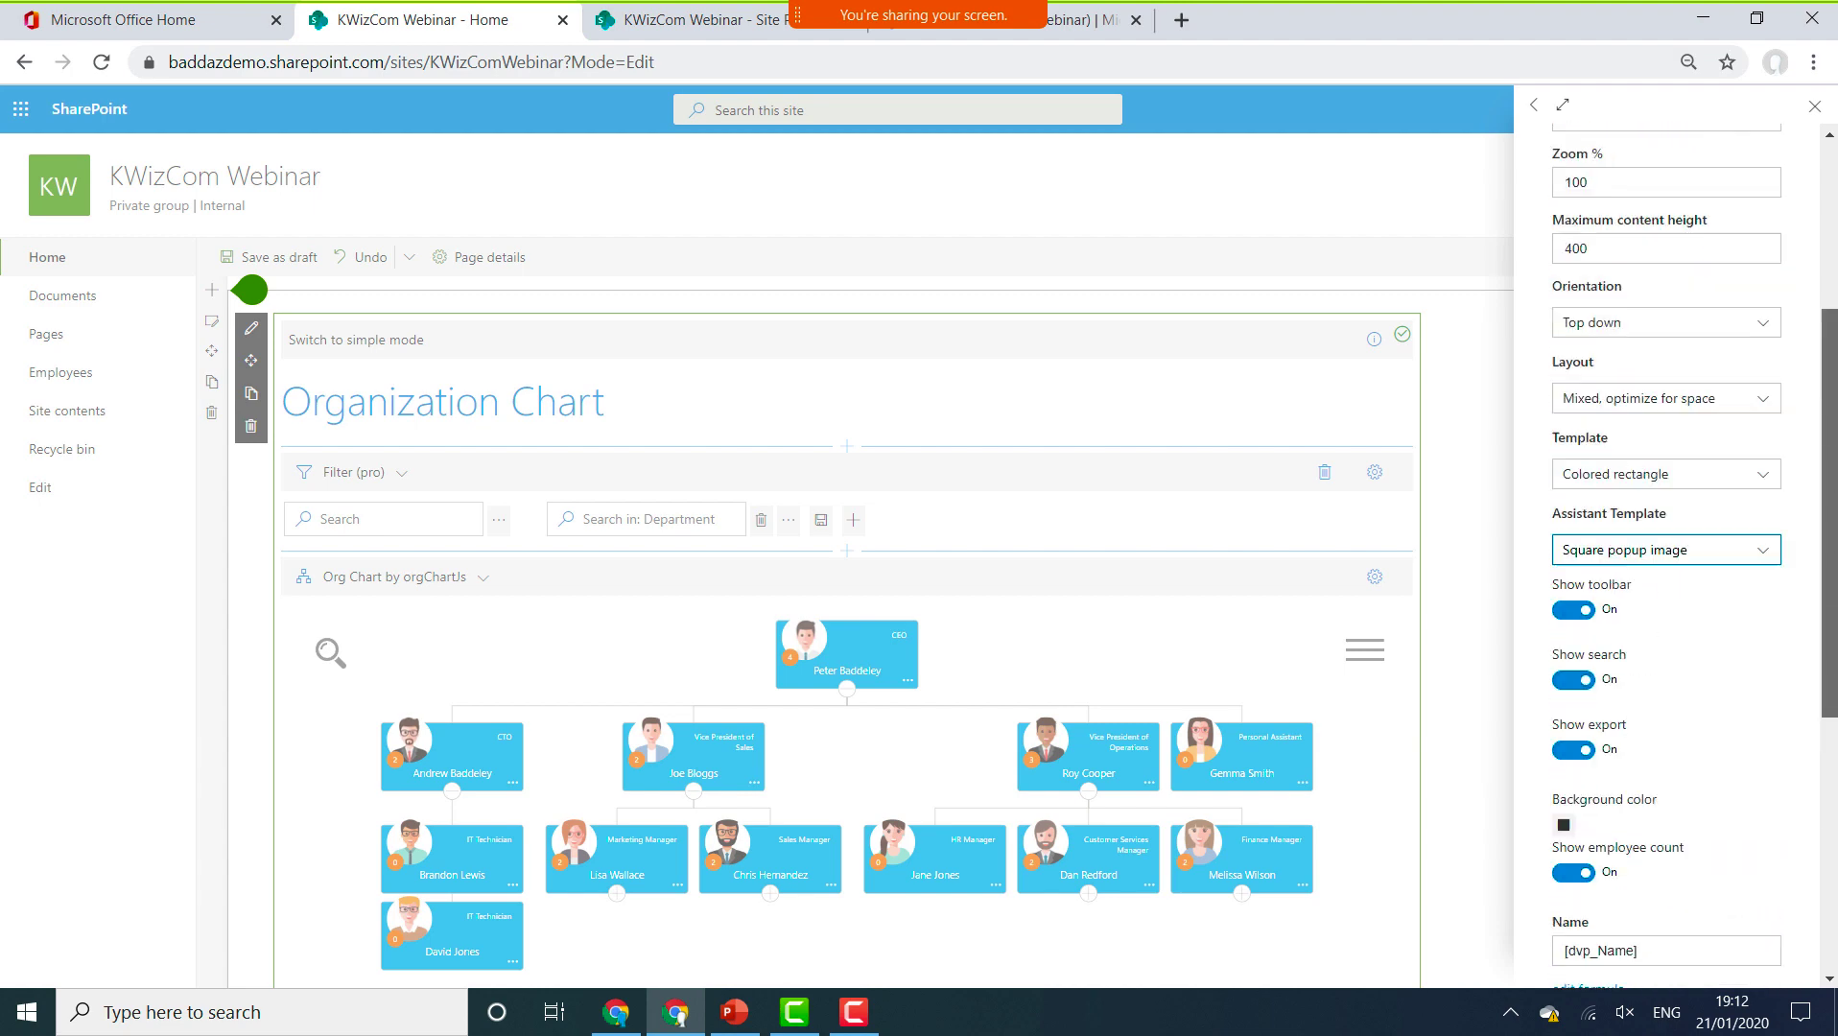
left_click(1814, 105)
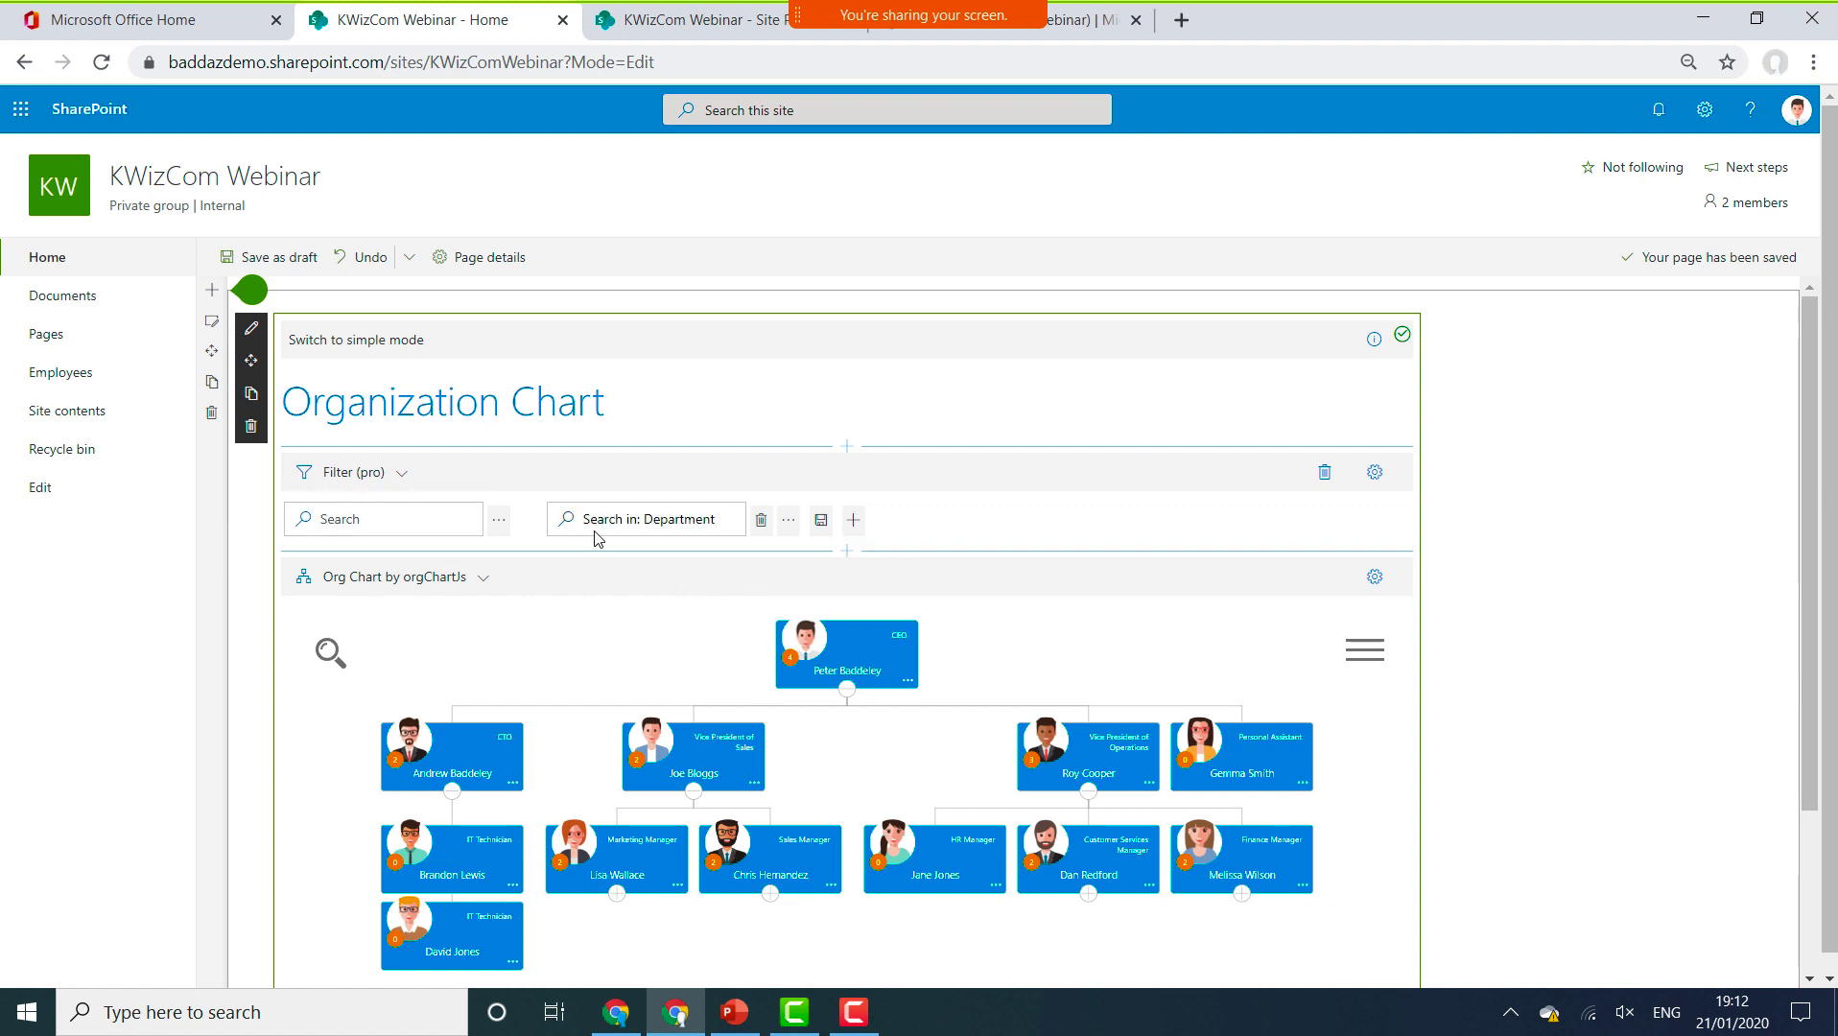
Add Job Title (mapped) as a second search field beside Department.
left_click(852, 520)
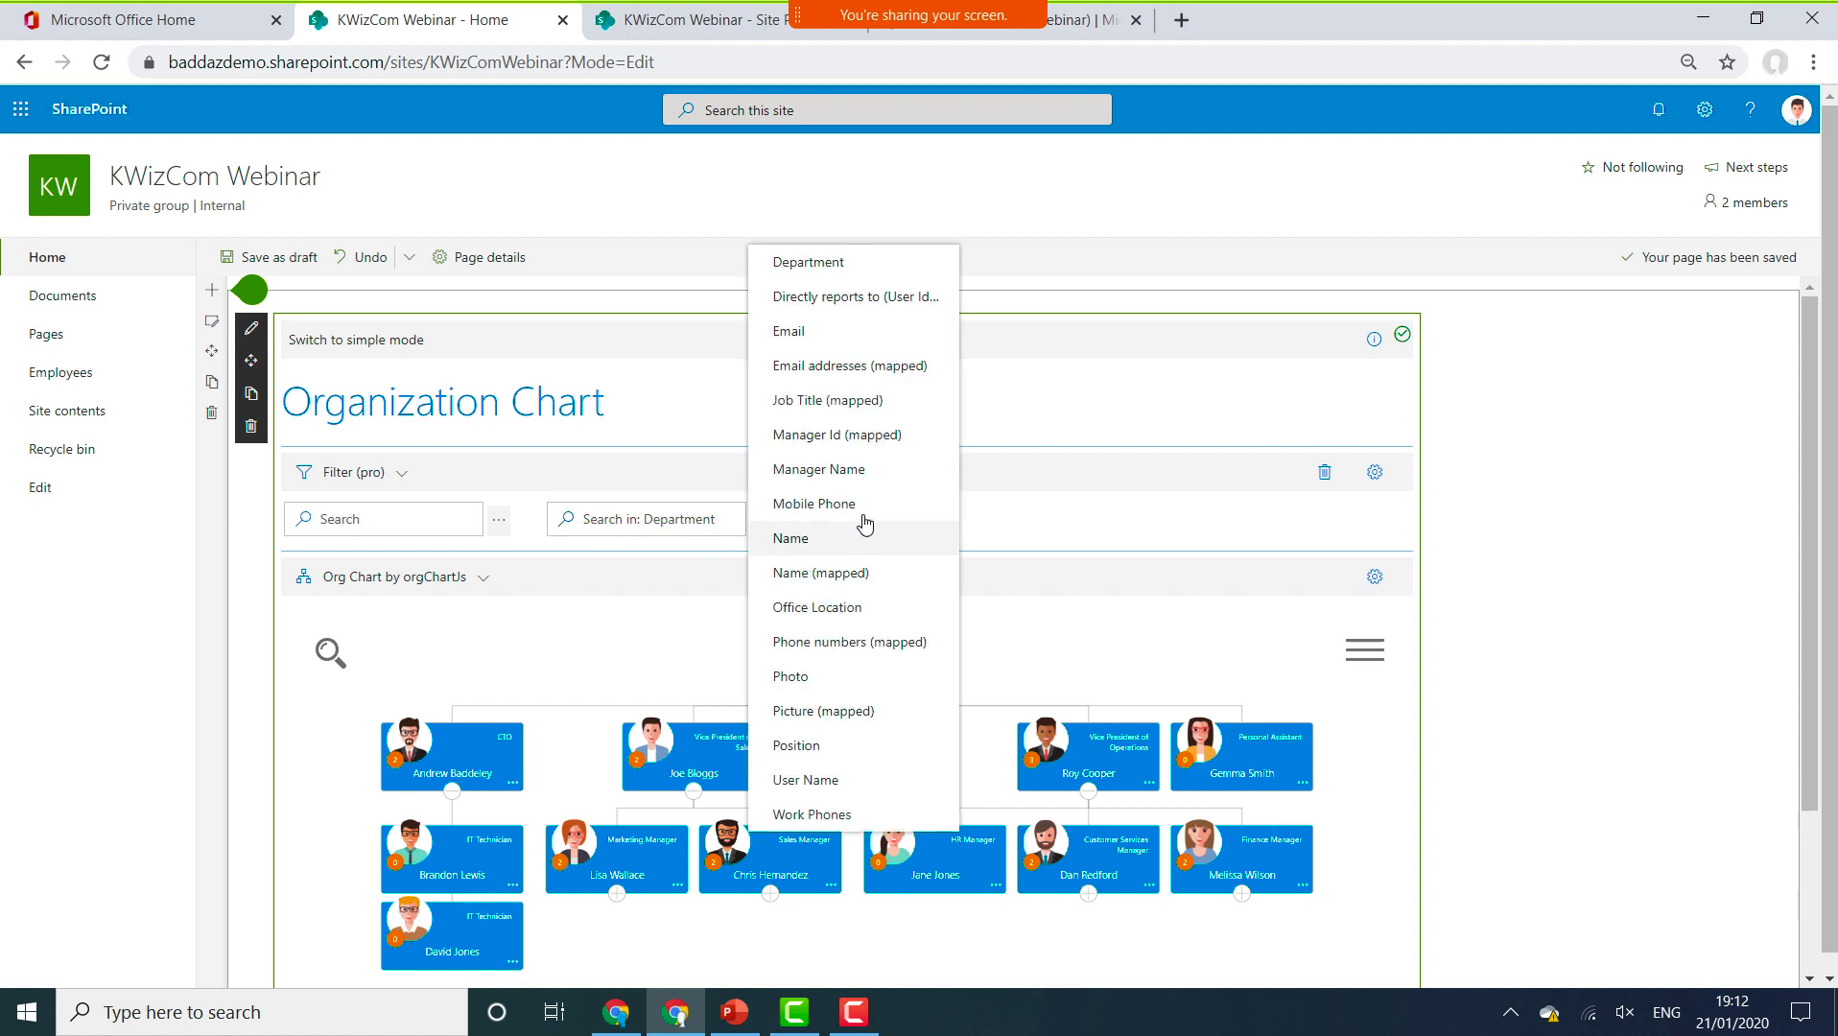
left_click(896, 401)
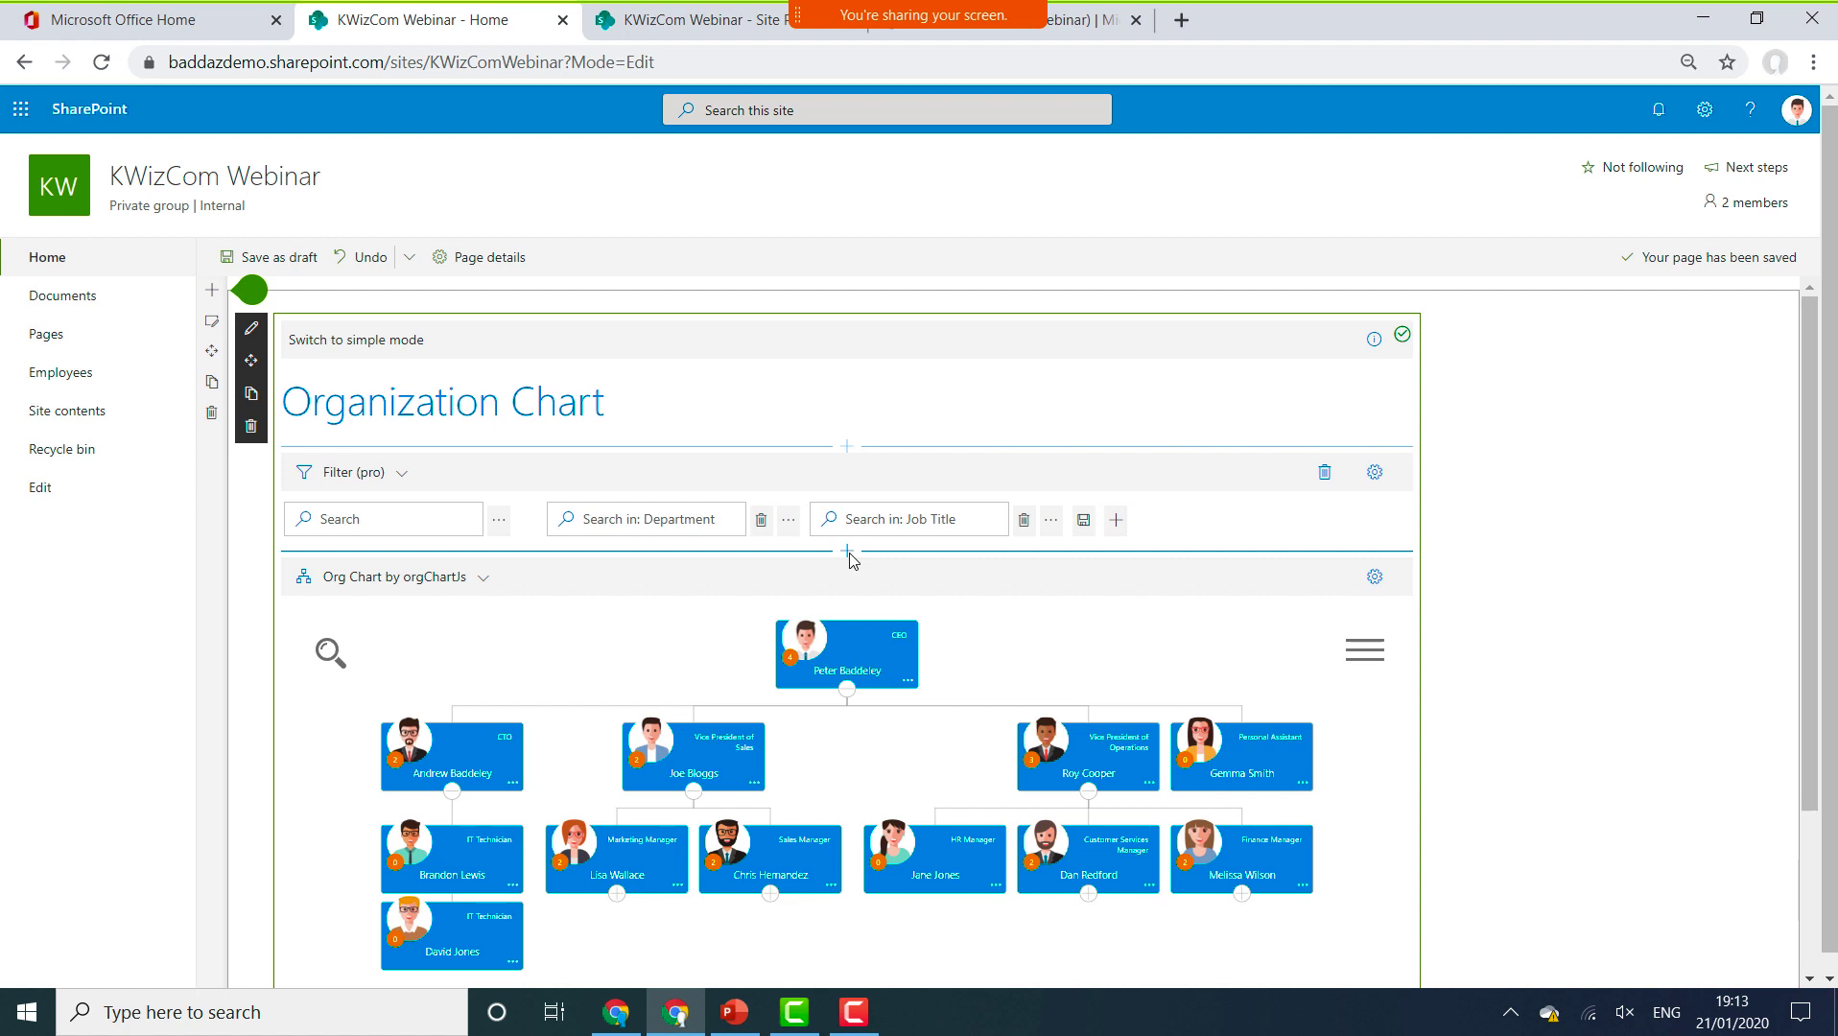
left_click(847, 553)
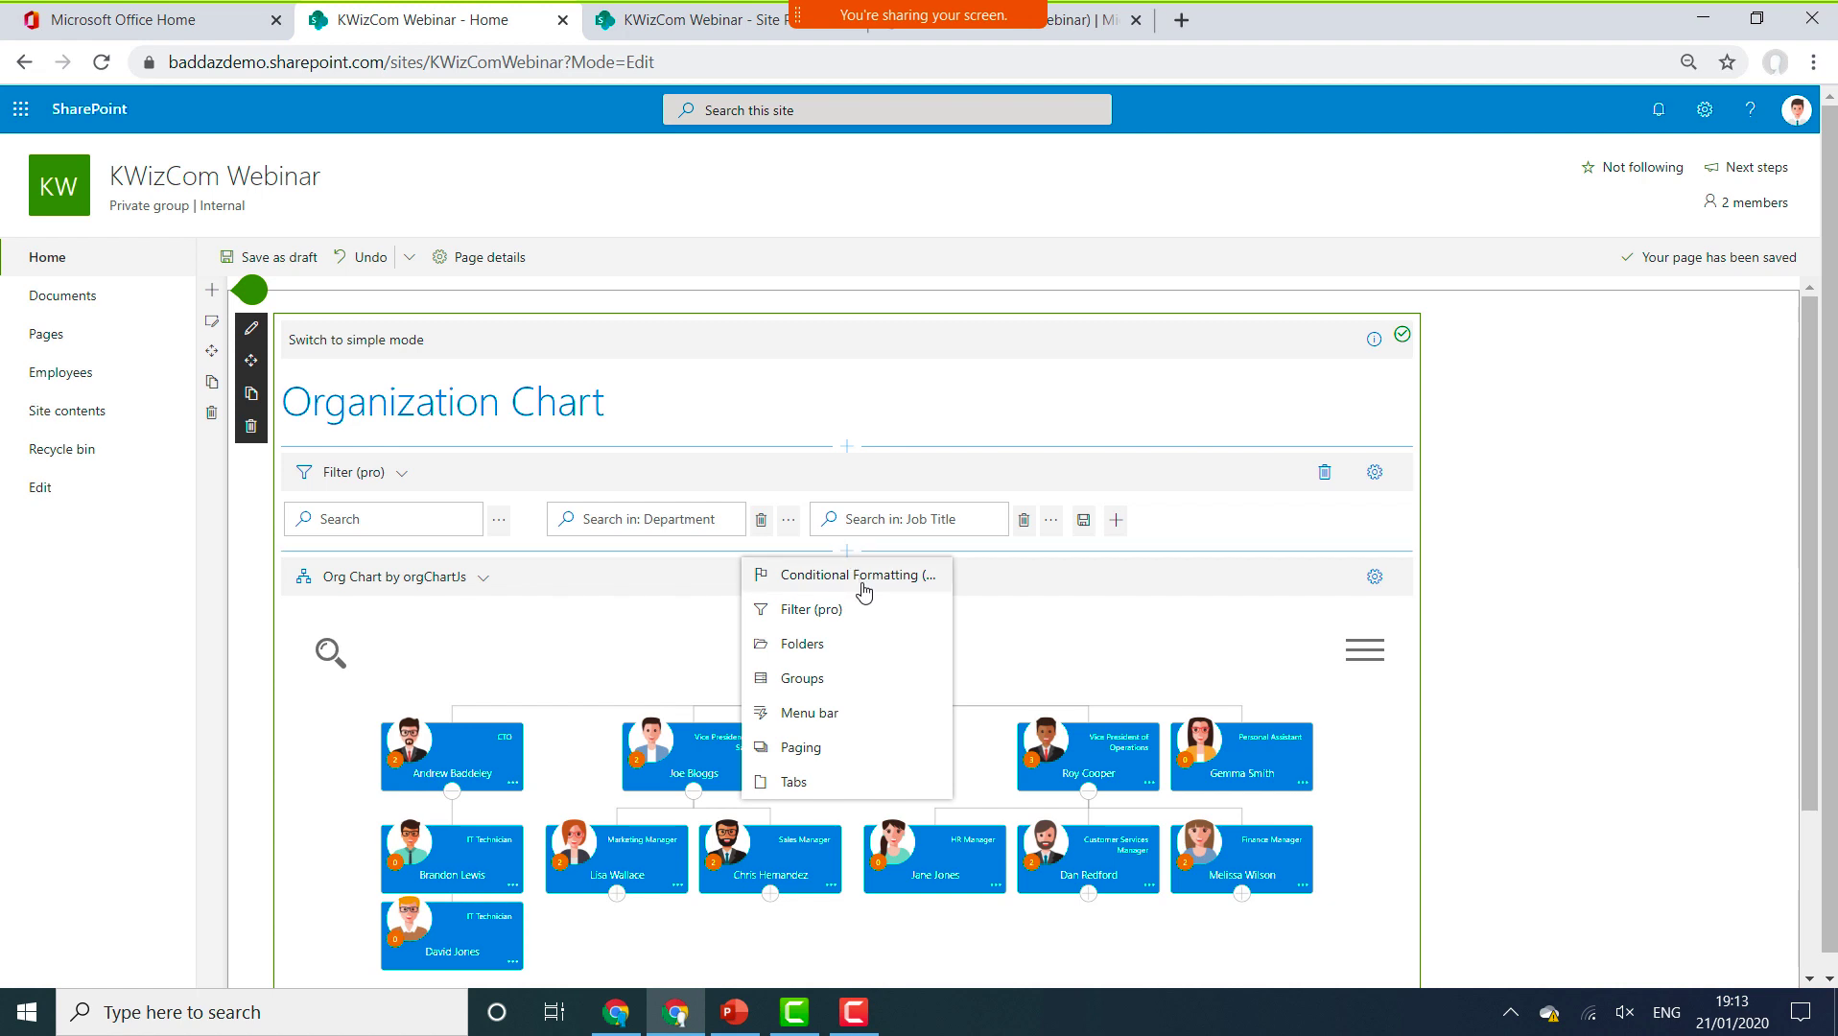
Add a Conditional Formatting (pro) web part with a new rule labelled 'Assistant' and its Assistant toggle on.
left_click(864, 592)
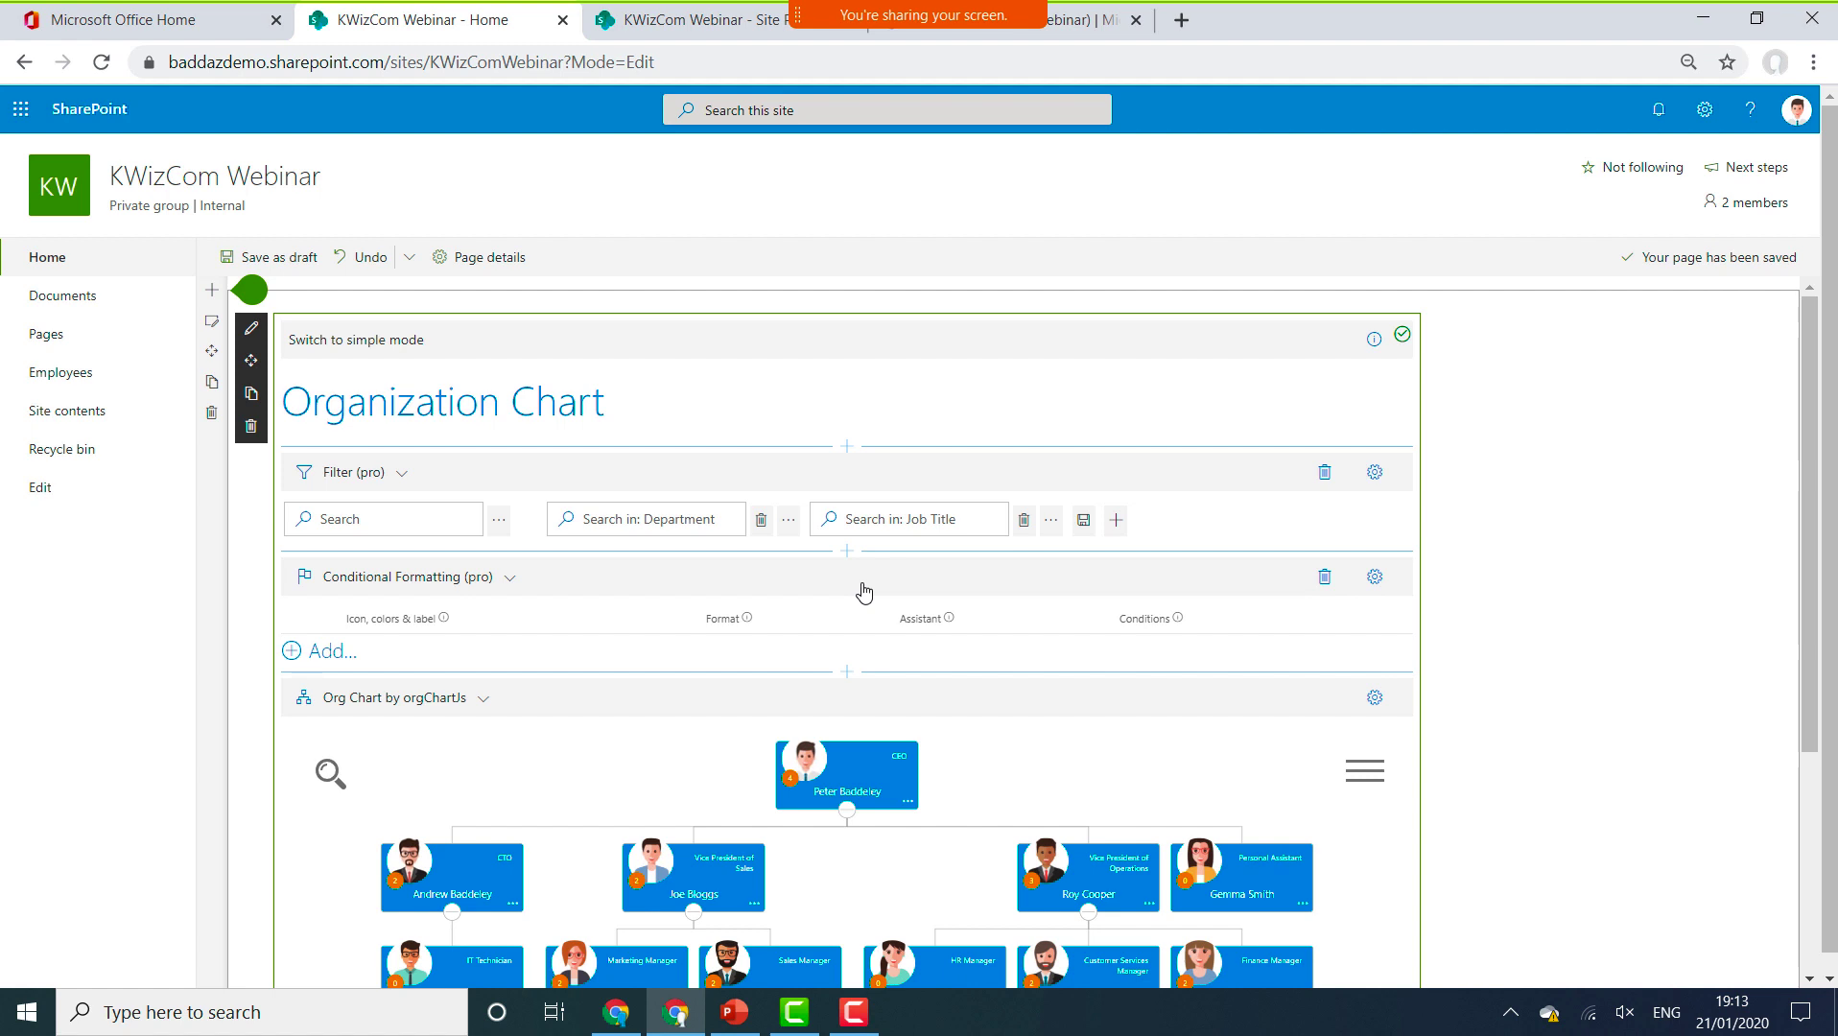
left_click(319, 653)
left_click(452, 652)
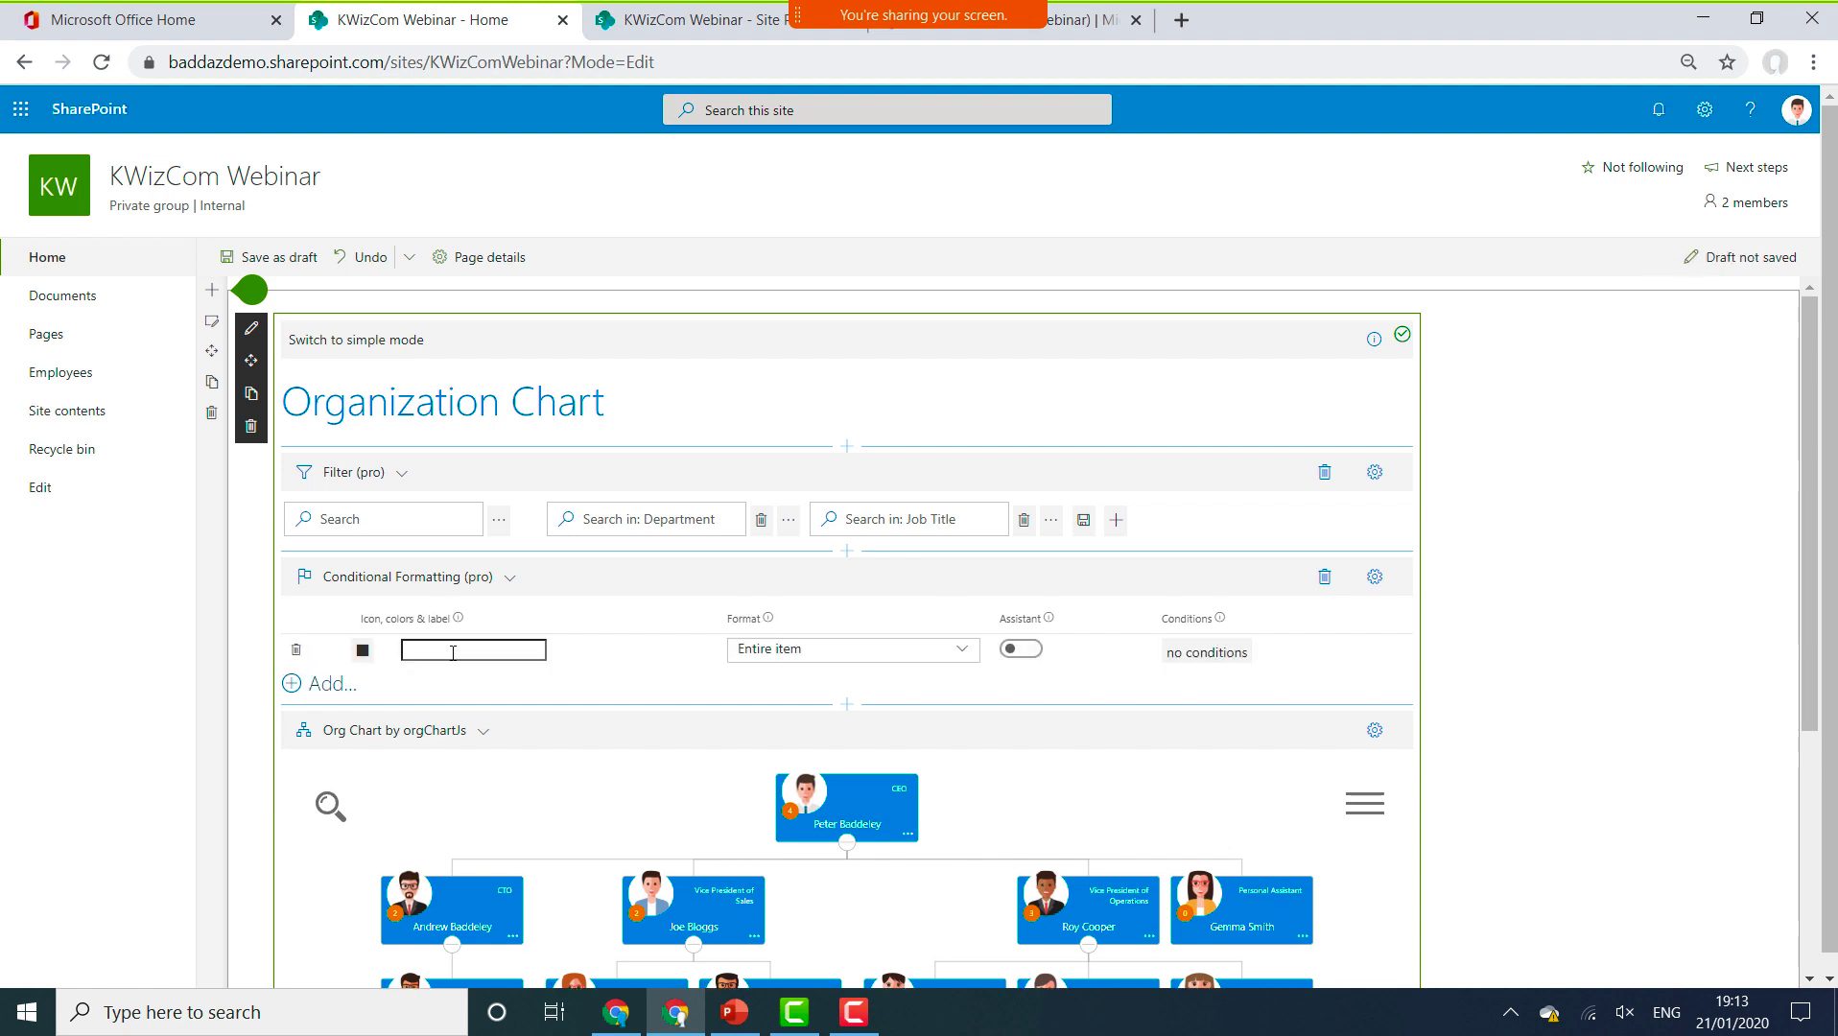
left_click(453, 652)
type("Assistant")
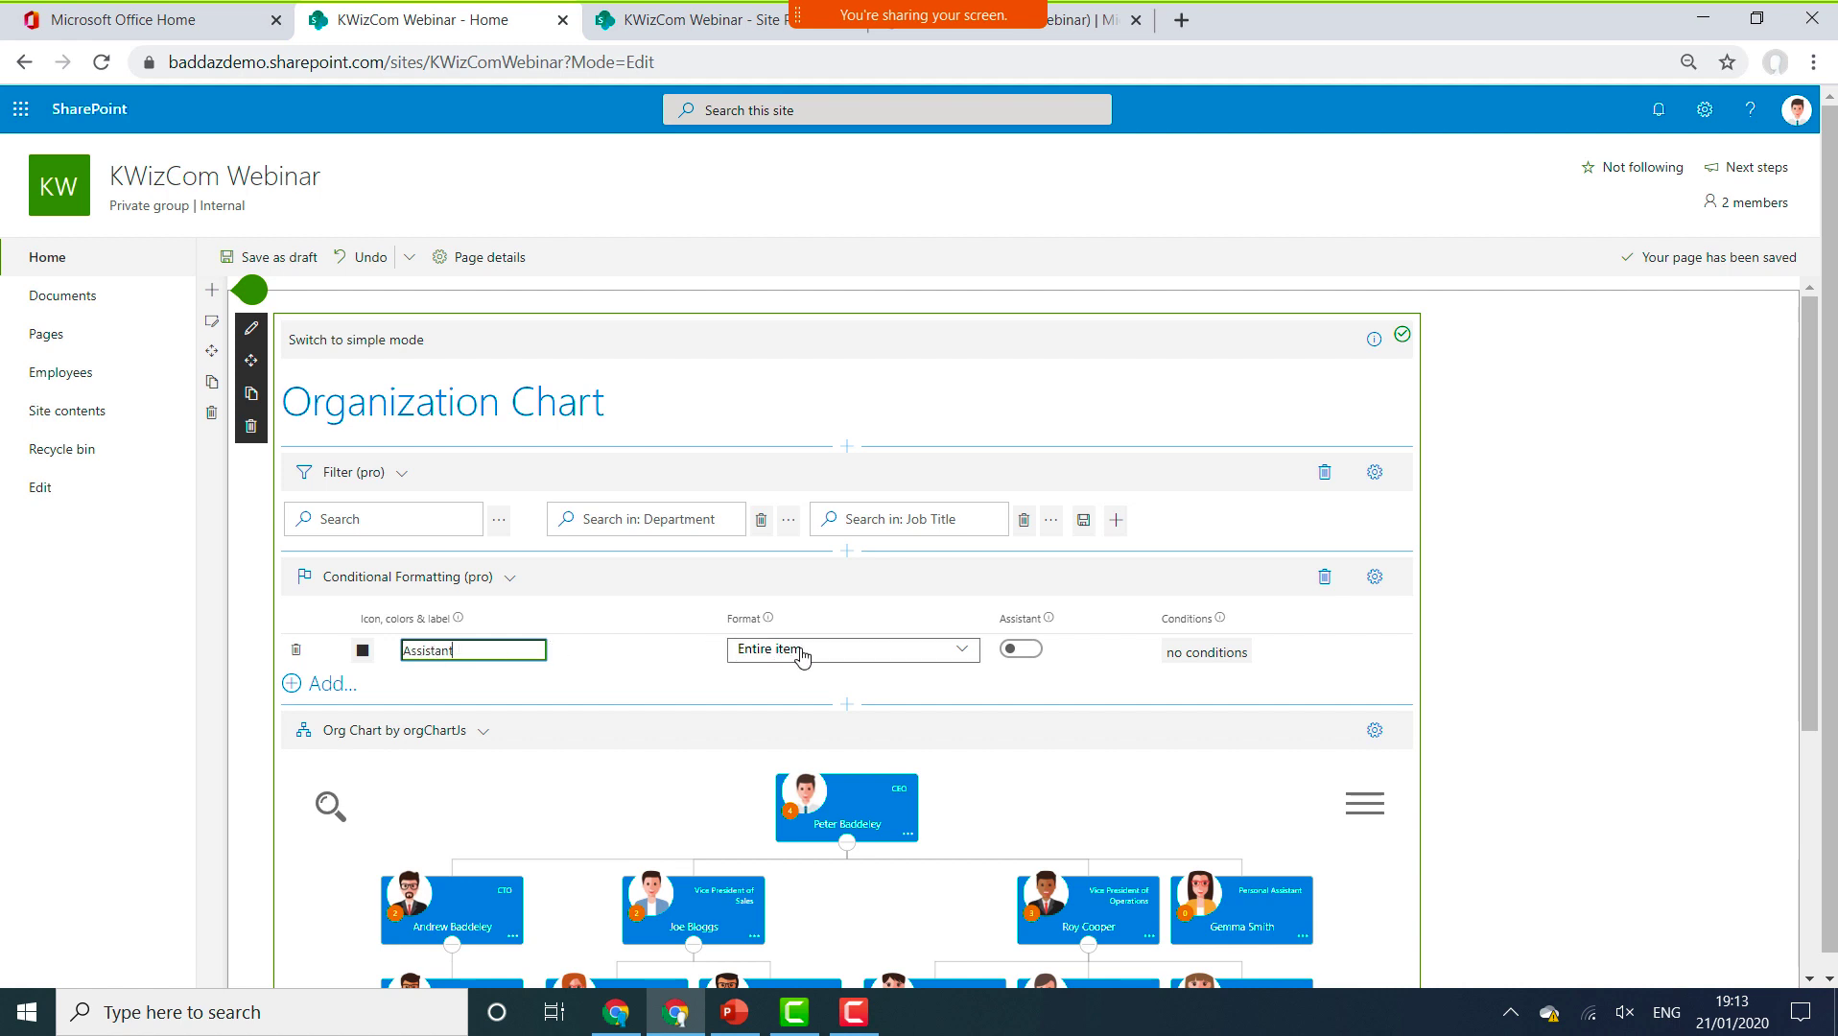
left_click(1020, 653)
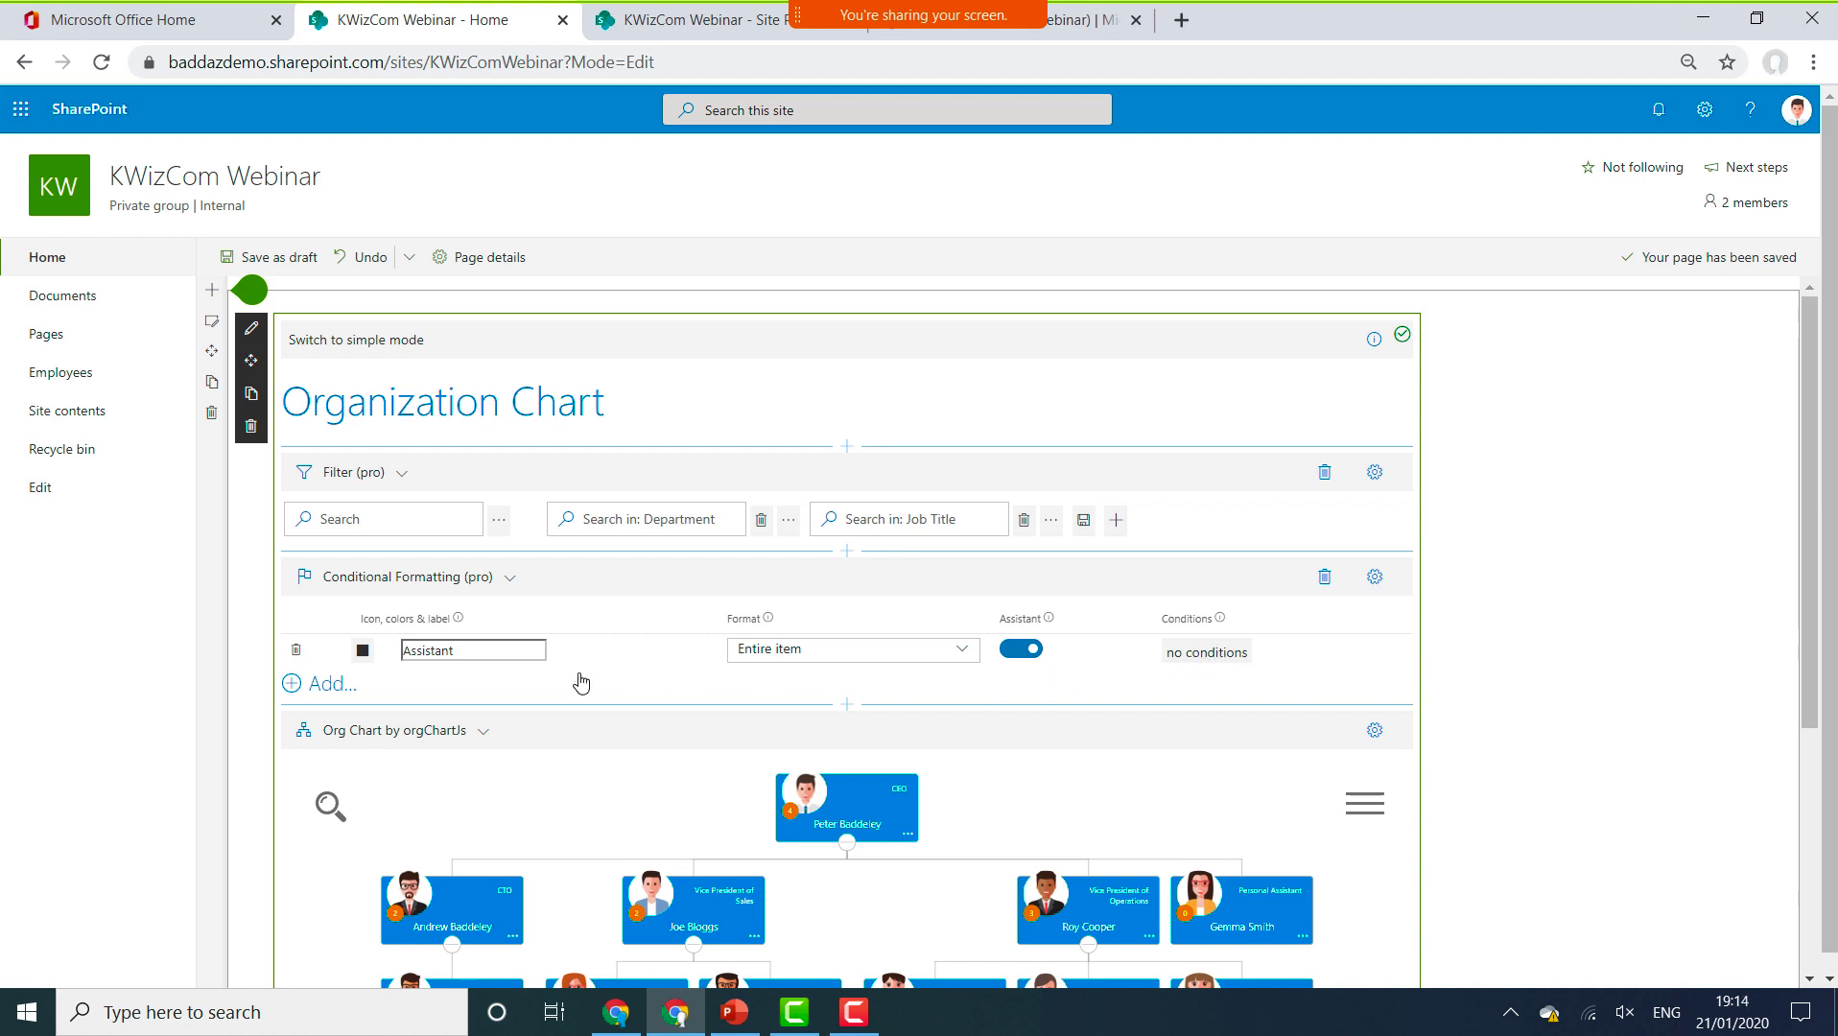
Give the Assistant rule the condition Job Title (mapped) is equal to 'Personal Assistant', then apply and save.
left_click(1210, 652)
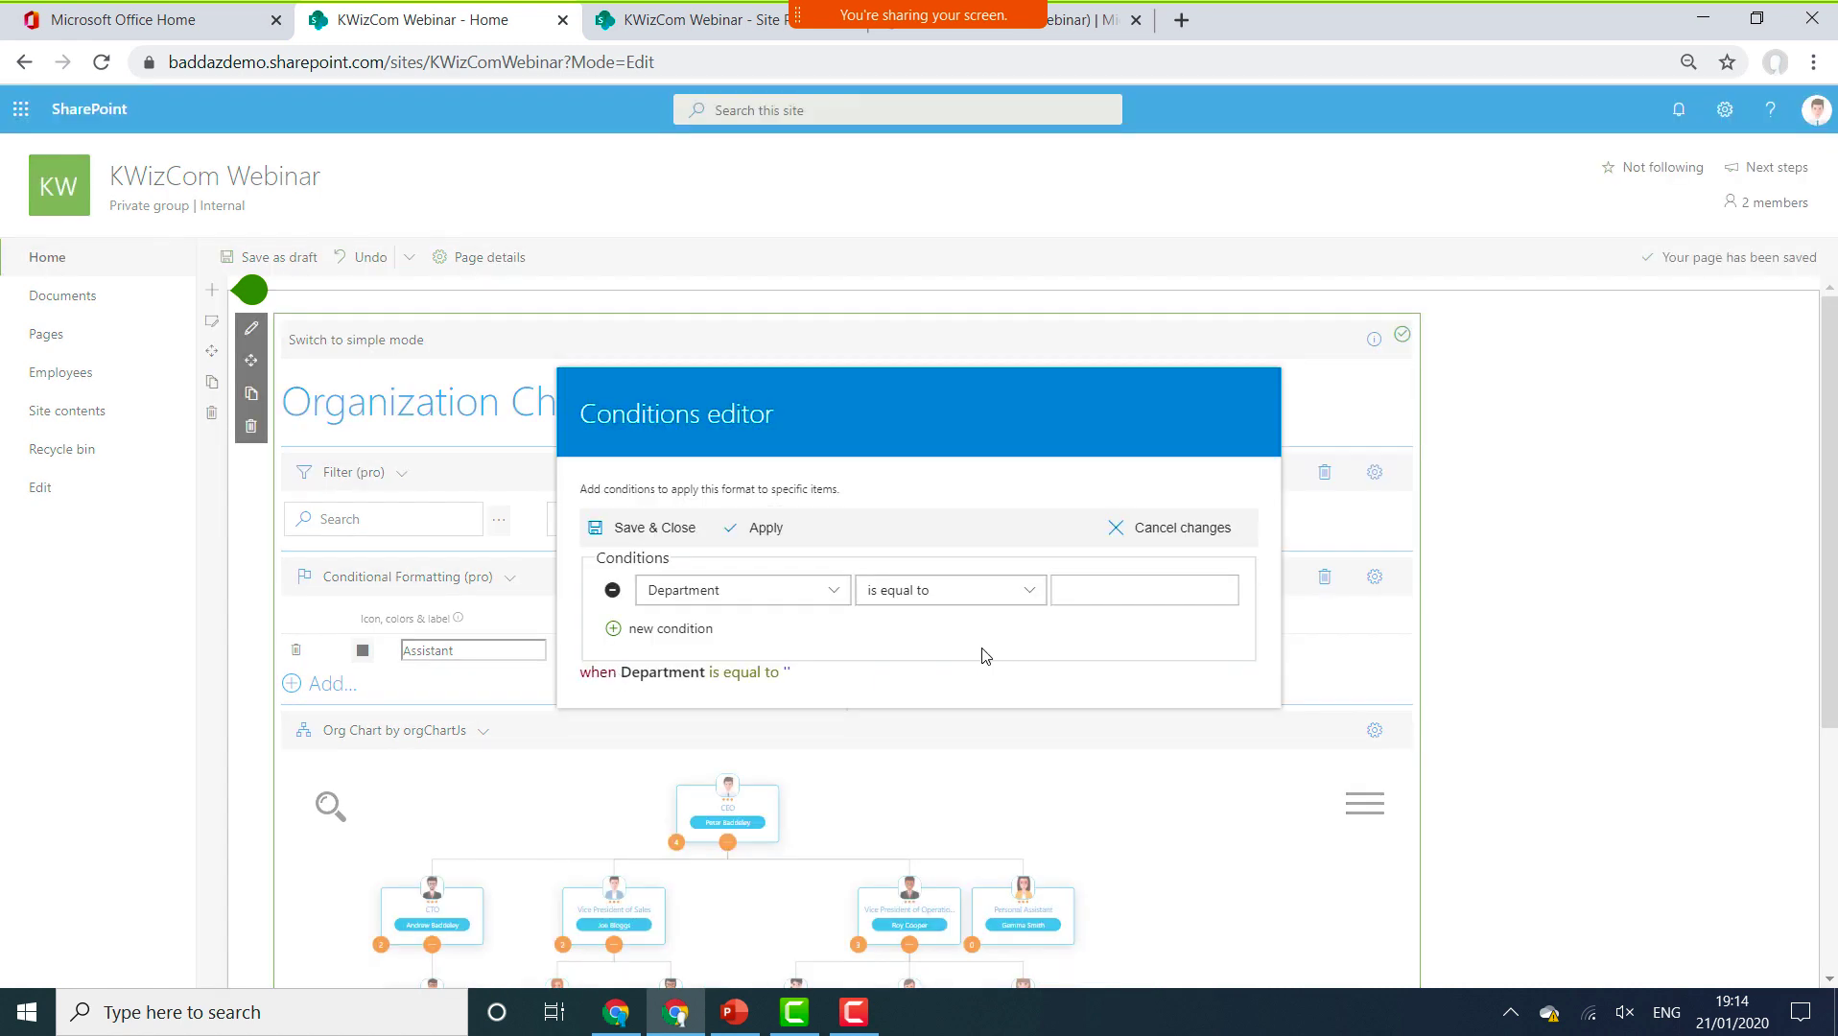
left_click(832, 590)
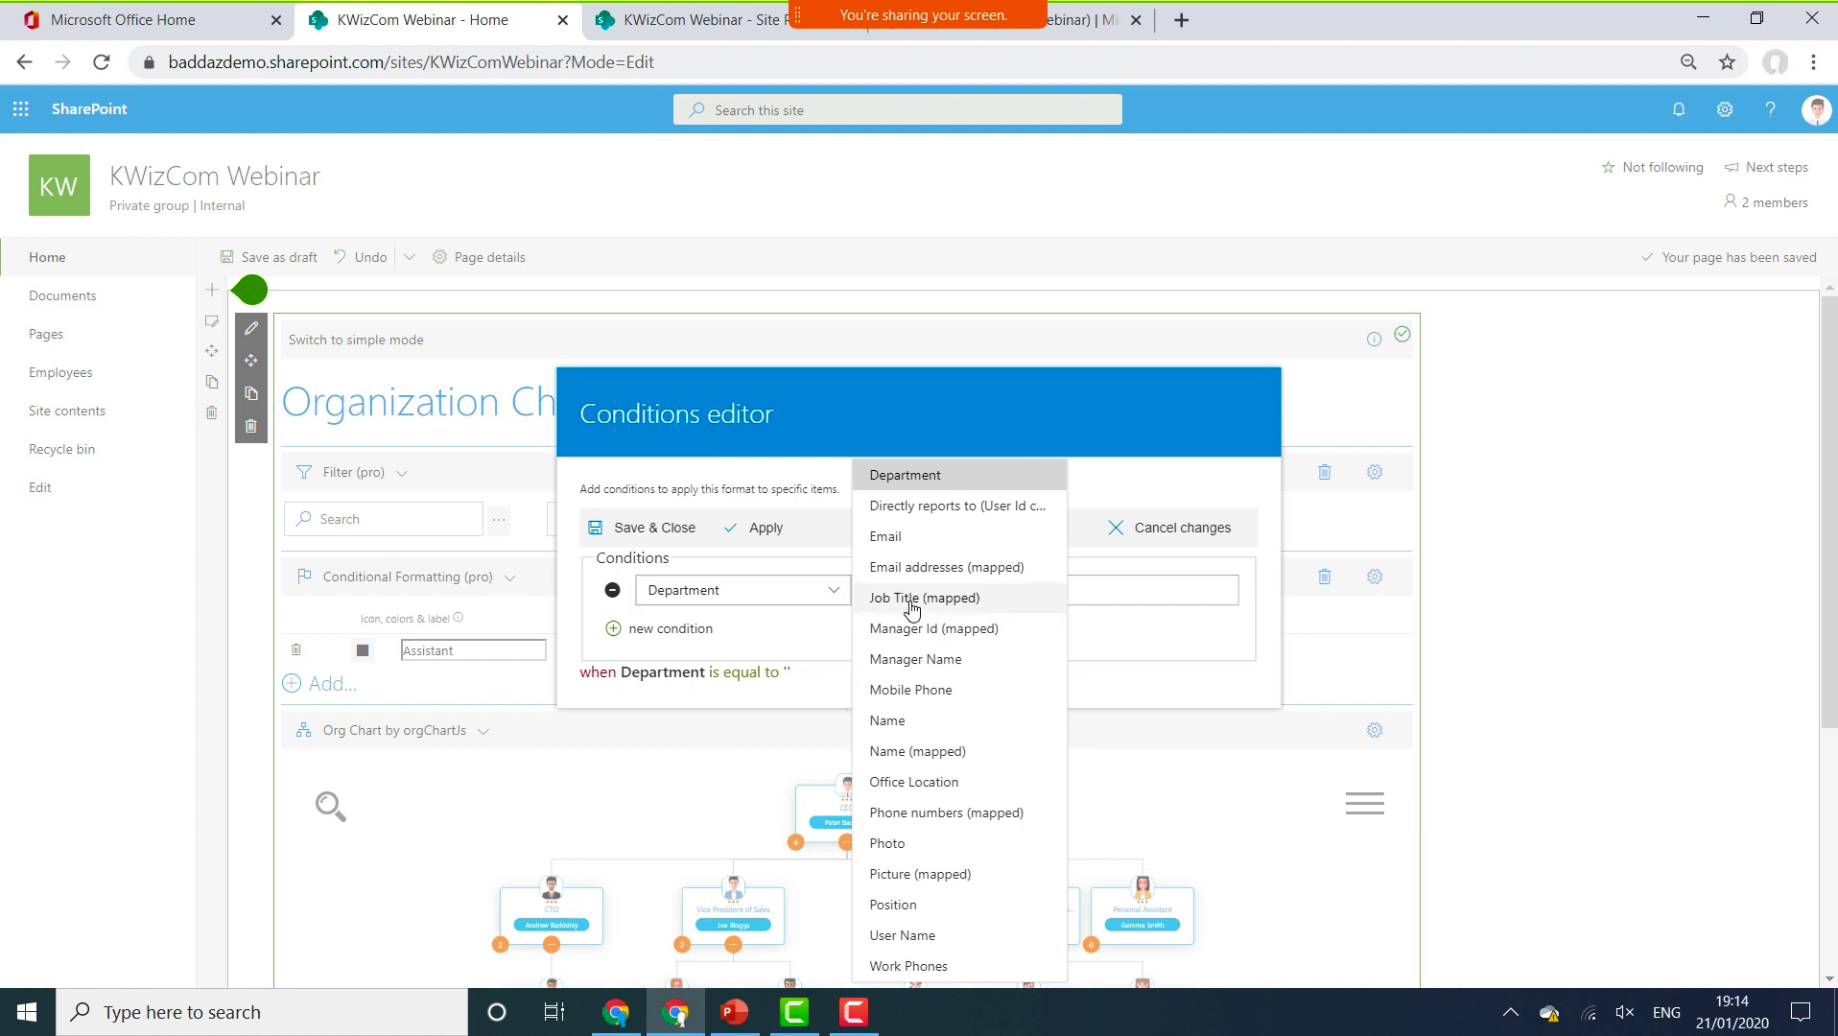
left_click(911, 600)
left_click(942, 601)
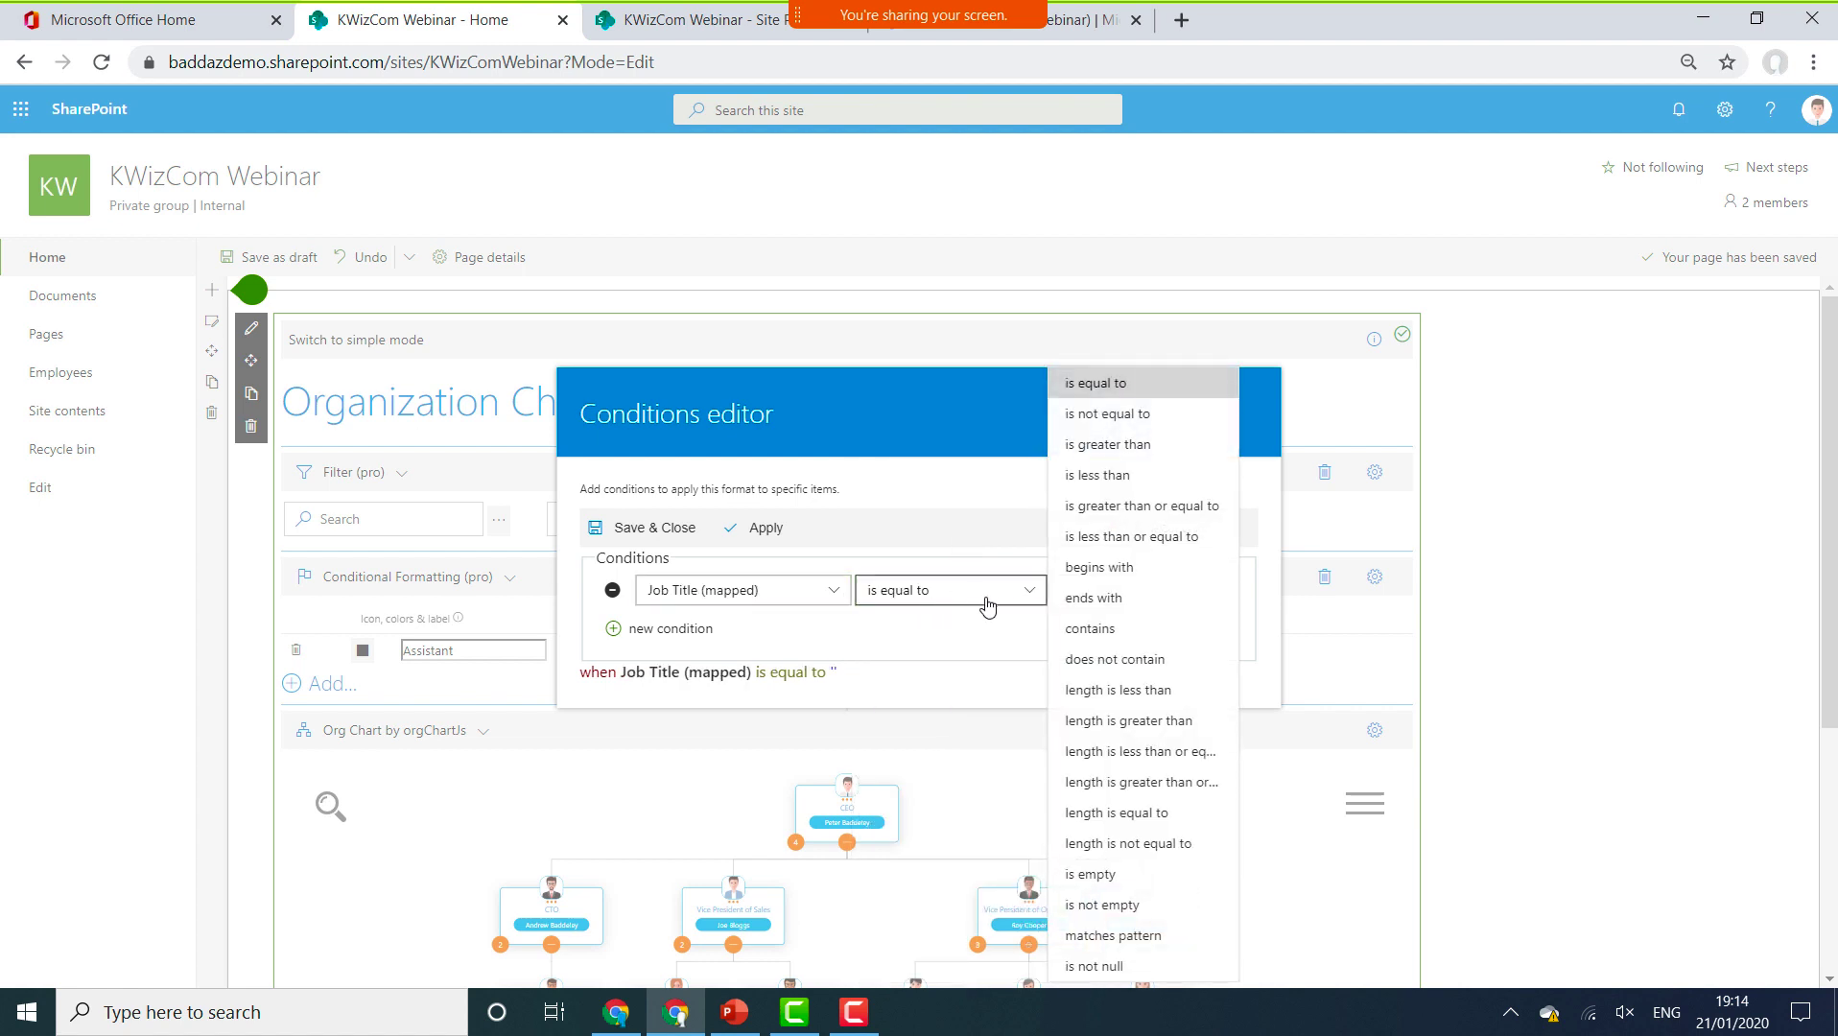
left_click(1129, 386)
left_click(1121, 585)
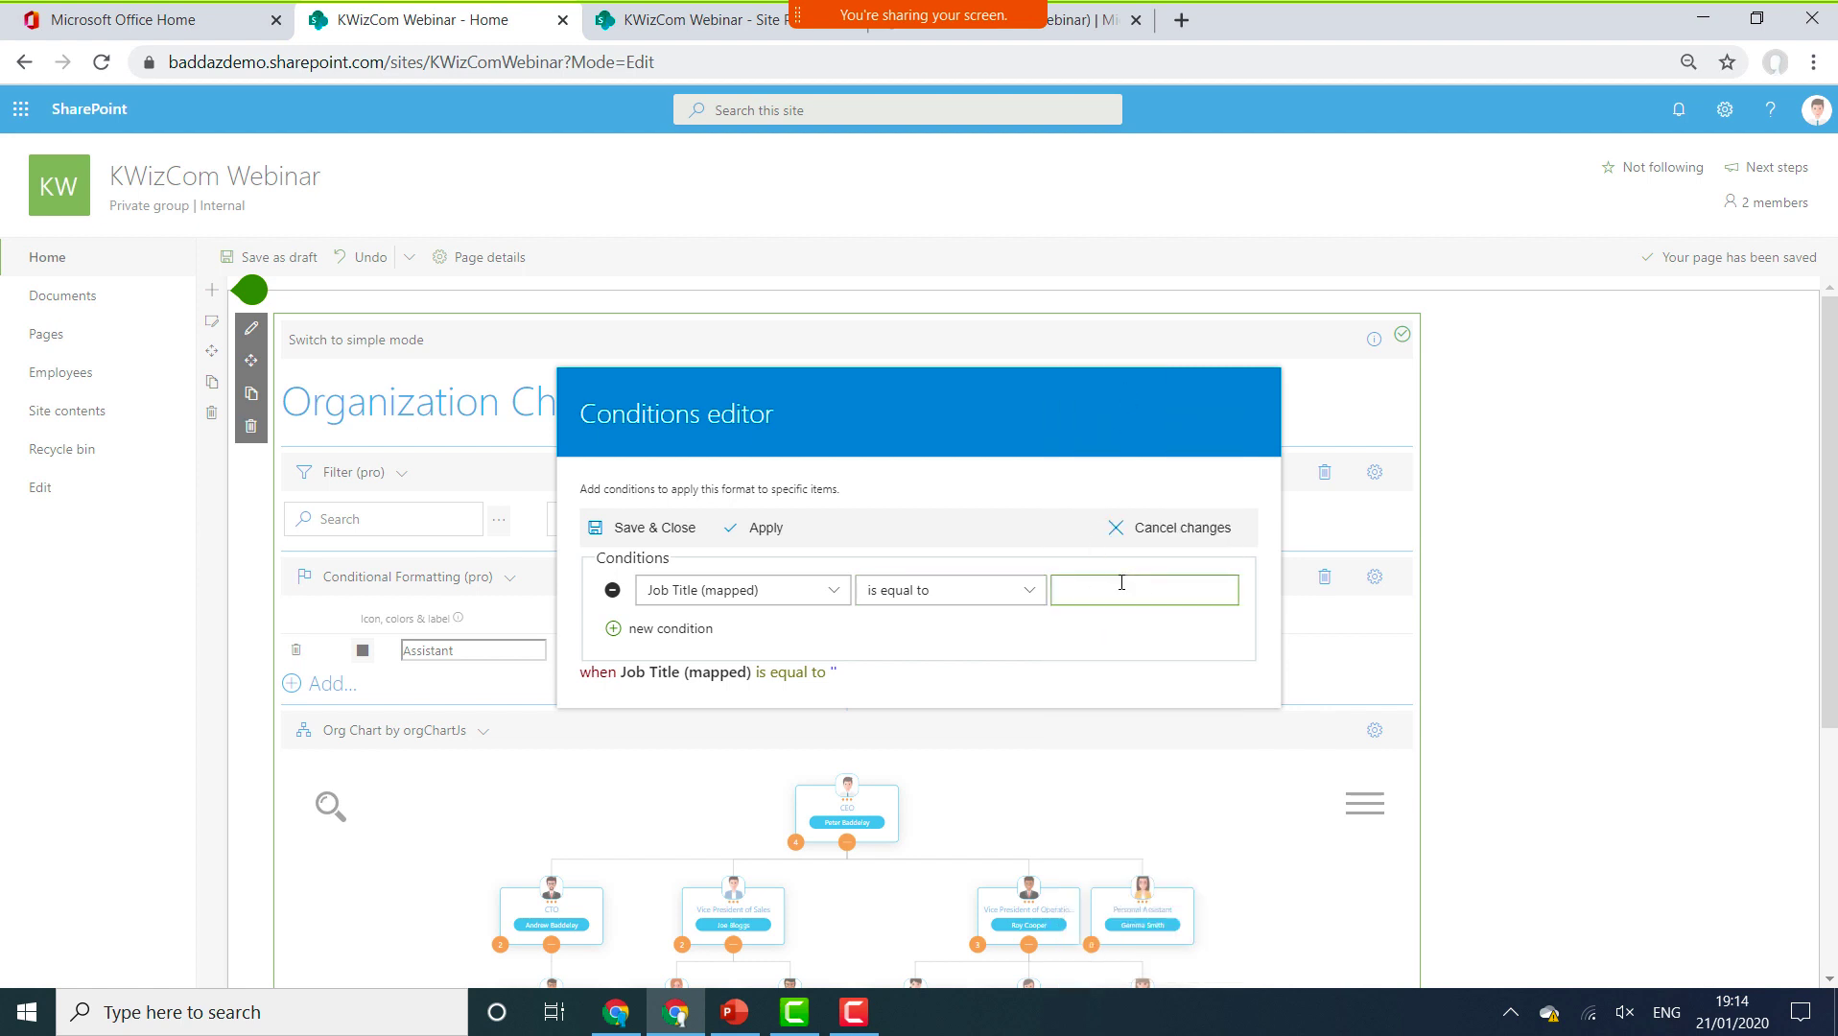
type("Personal Assistant")
left_click(764, 531)
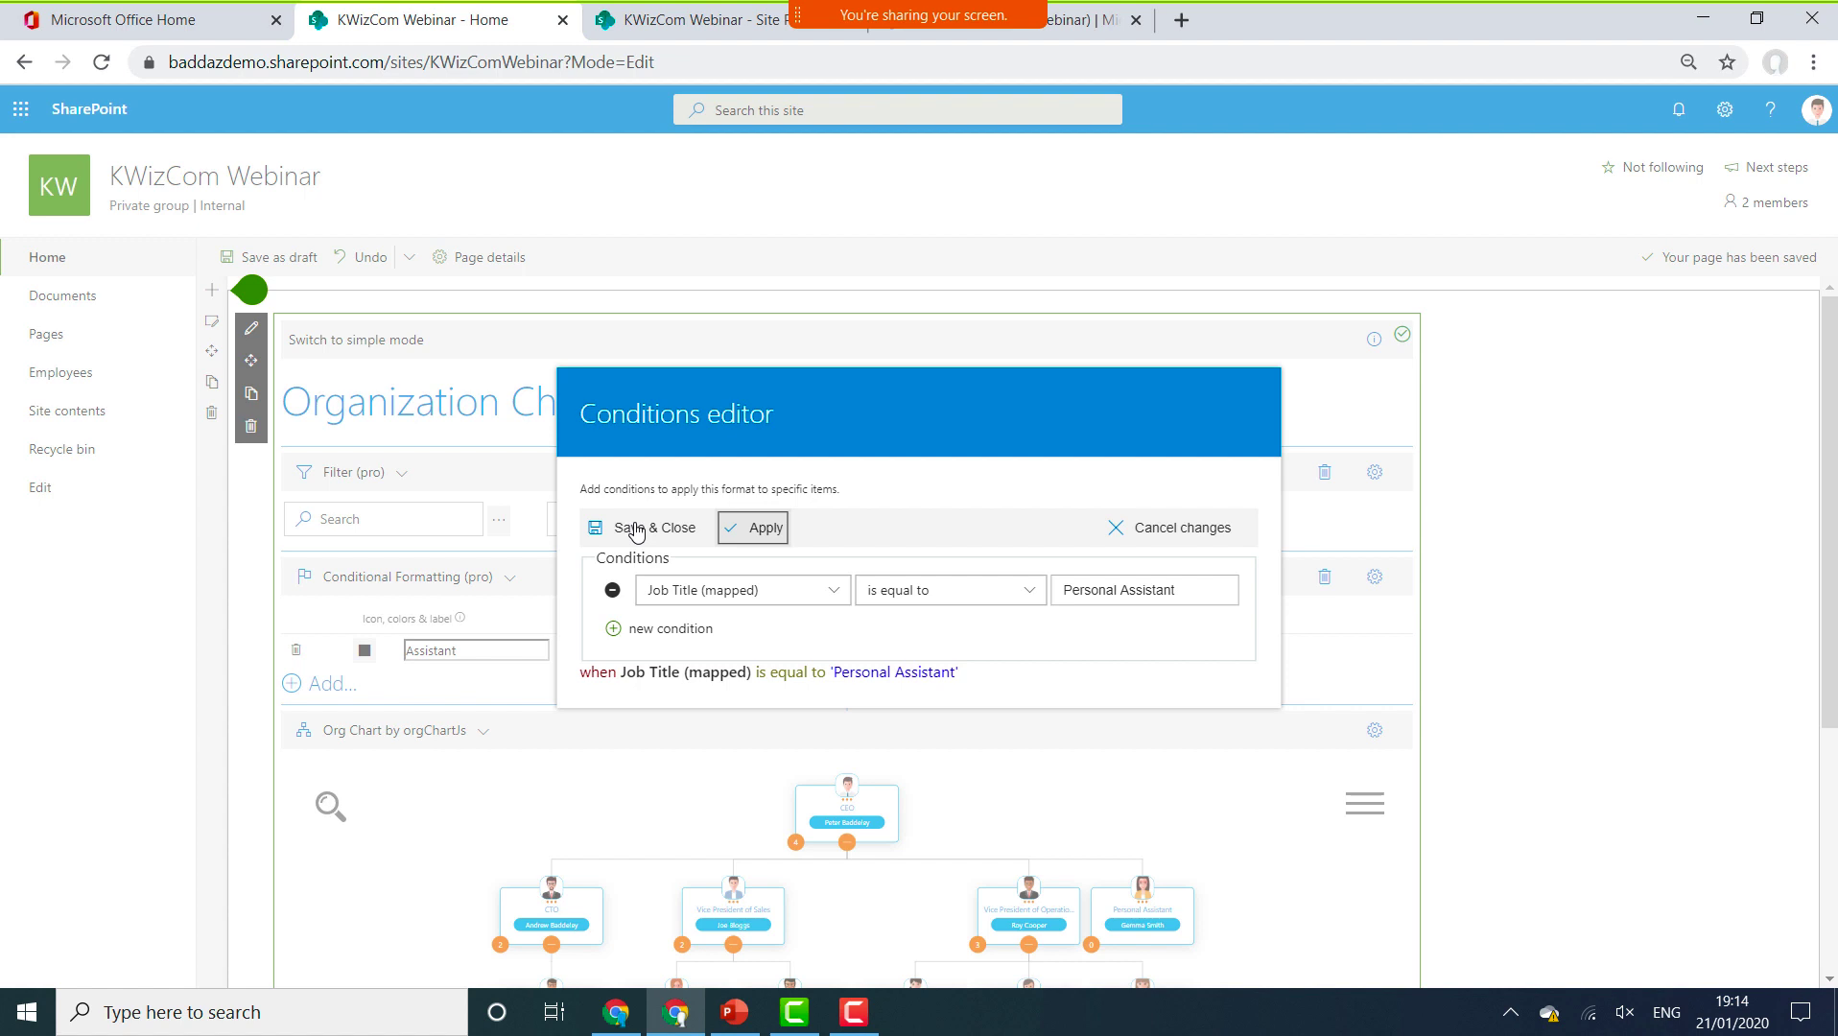
left_click(635, 529)
Add a second rule labelled VP that gives the entire card a pink #E87777 background.
left_click(624, 530)
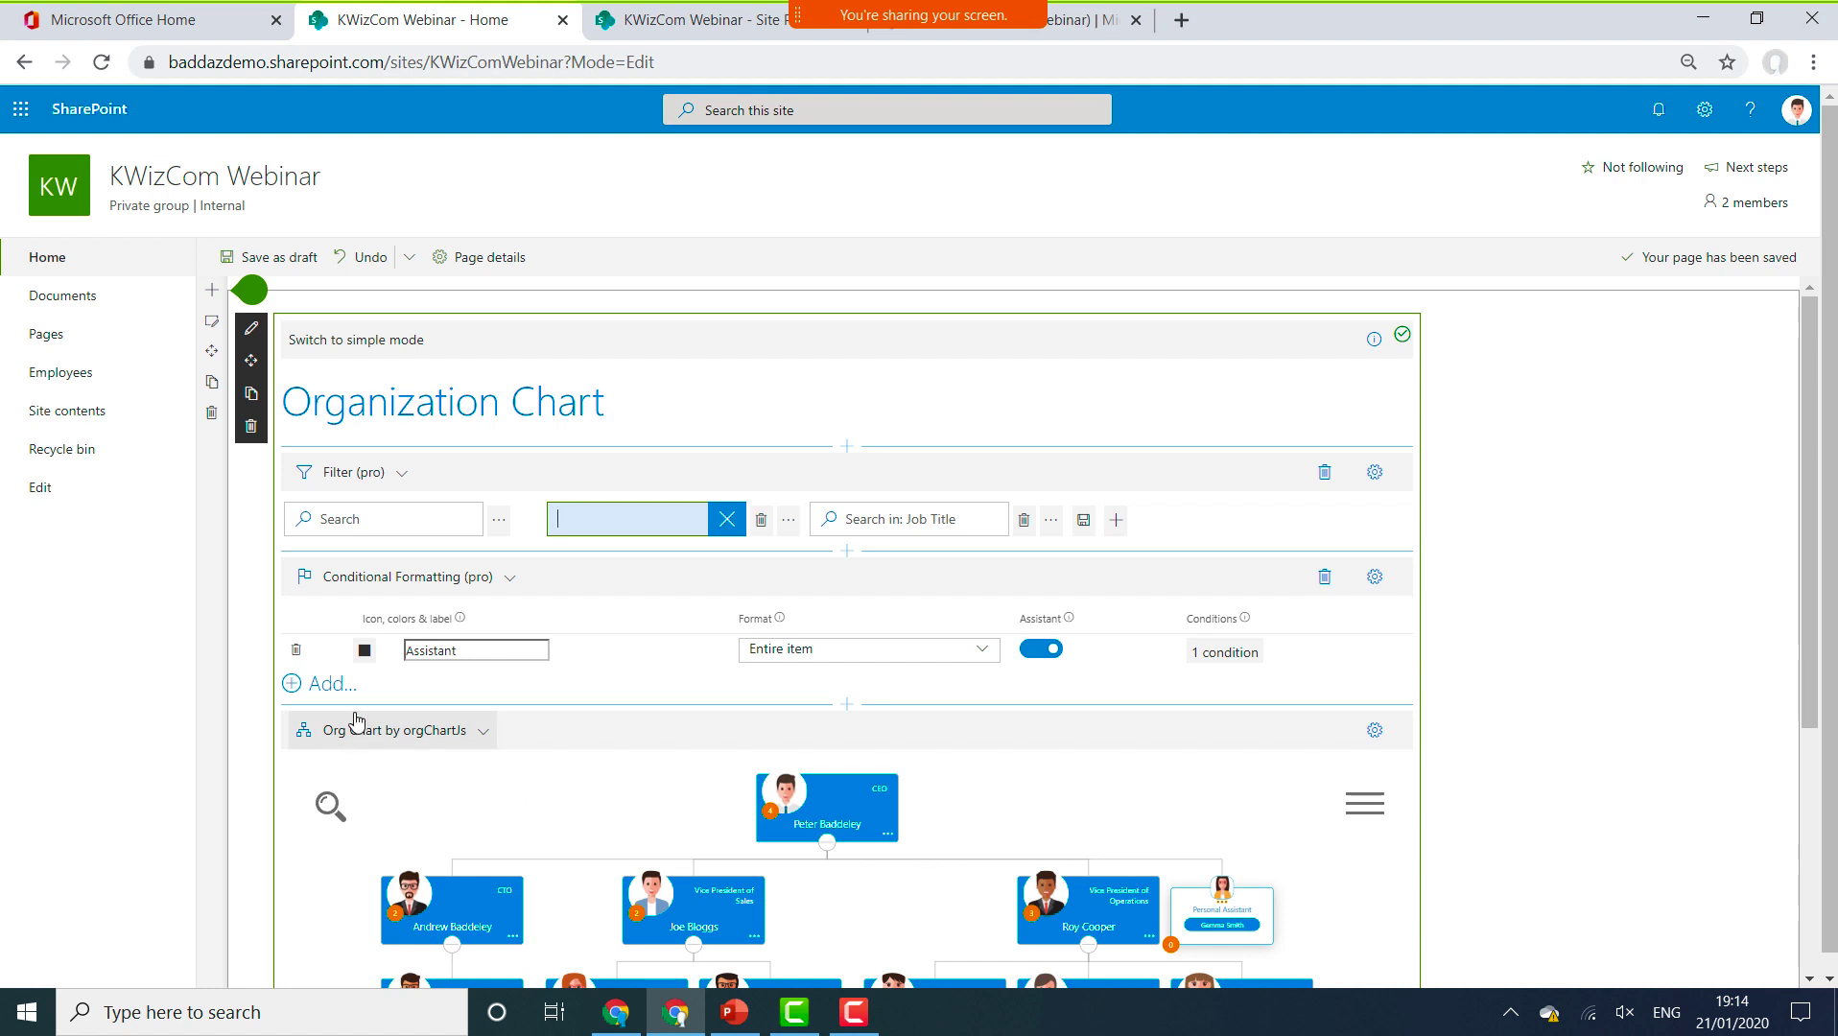
left_click(337, 685)
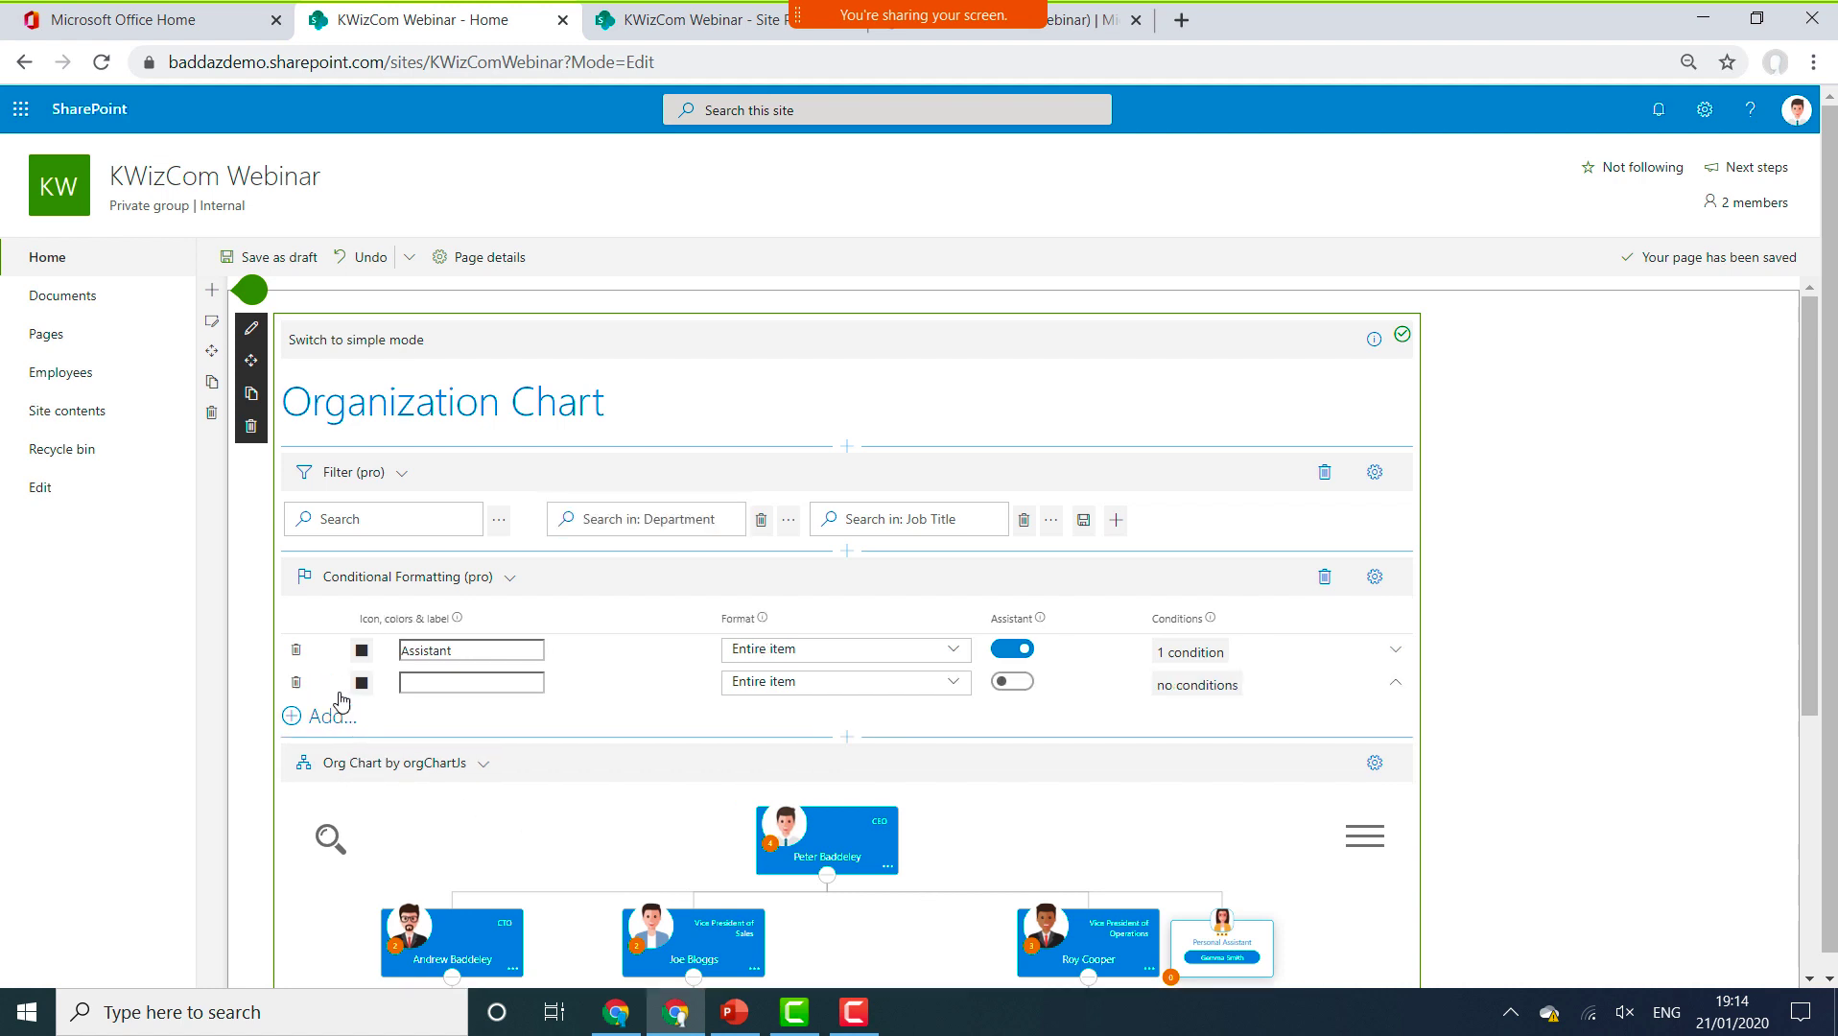
left_click(475, 684)
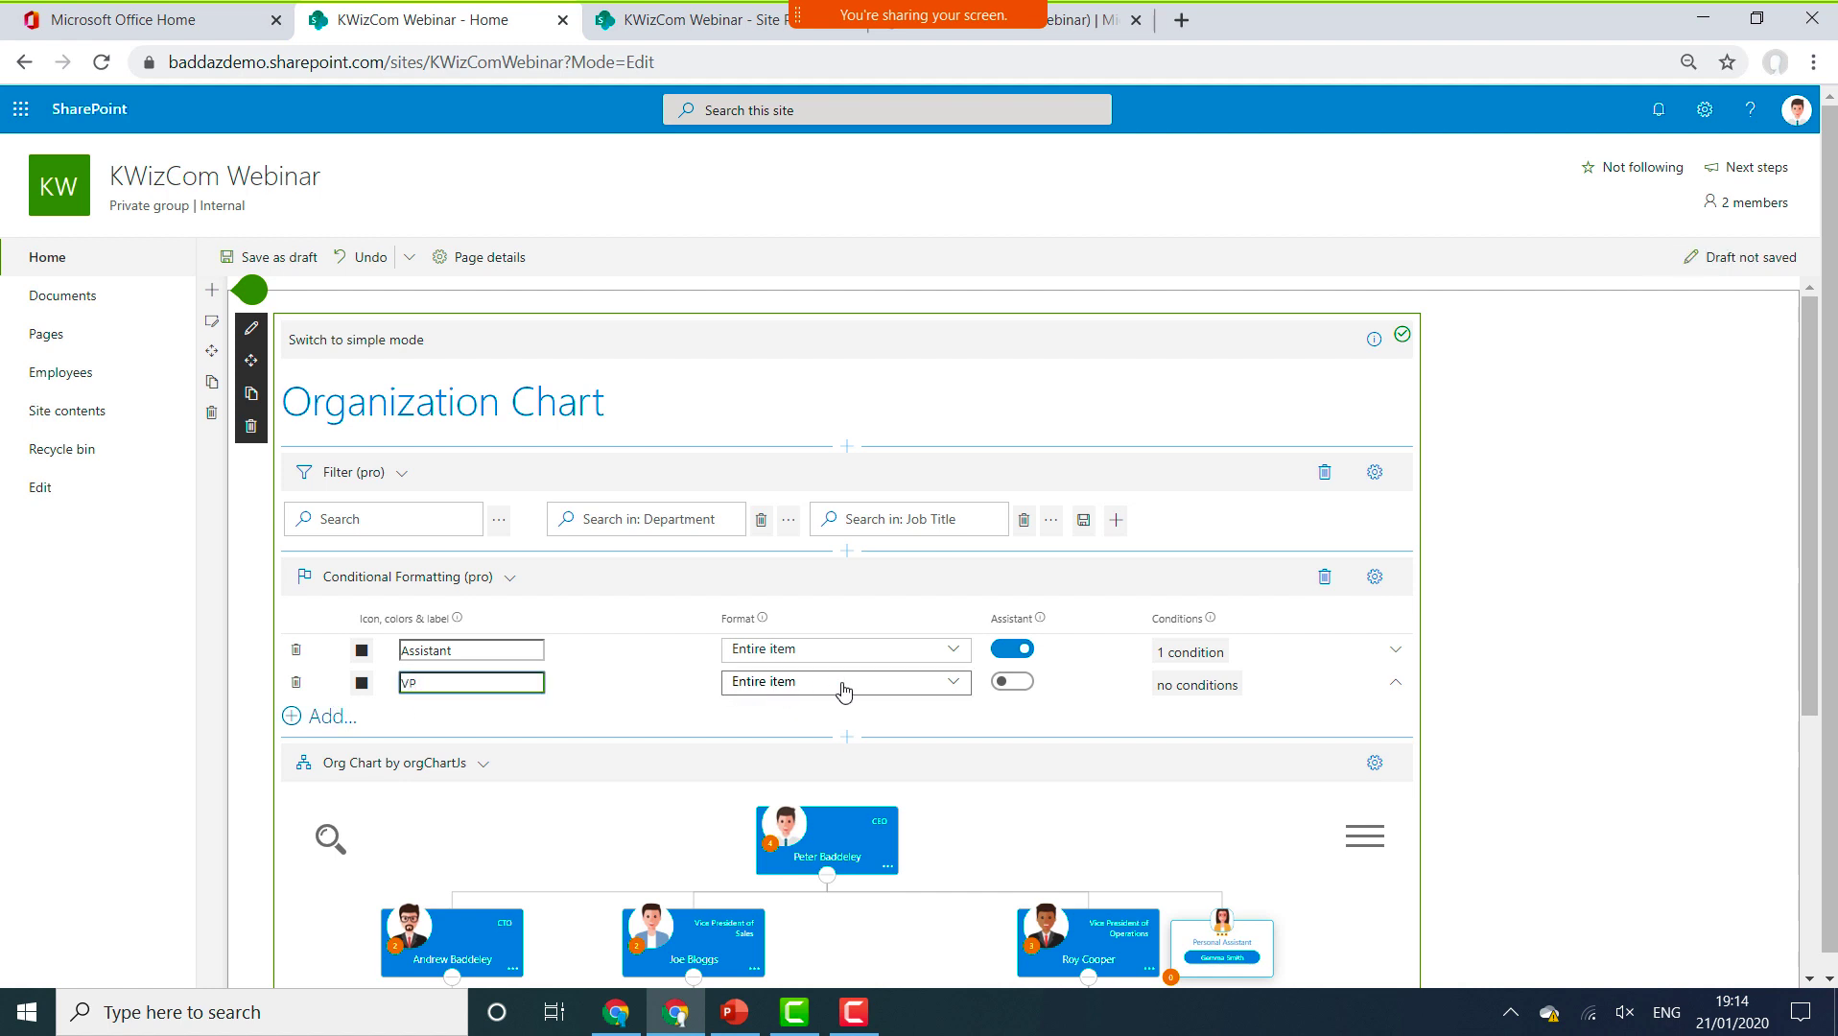
left_click(360, 683)
left_click(361, 684)
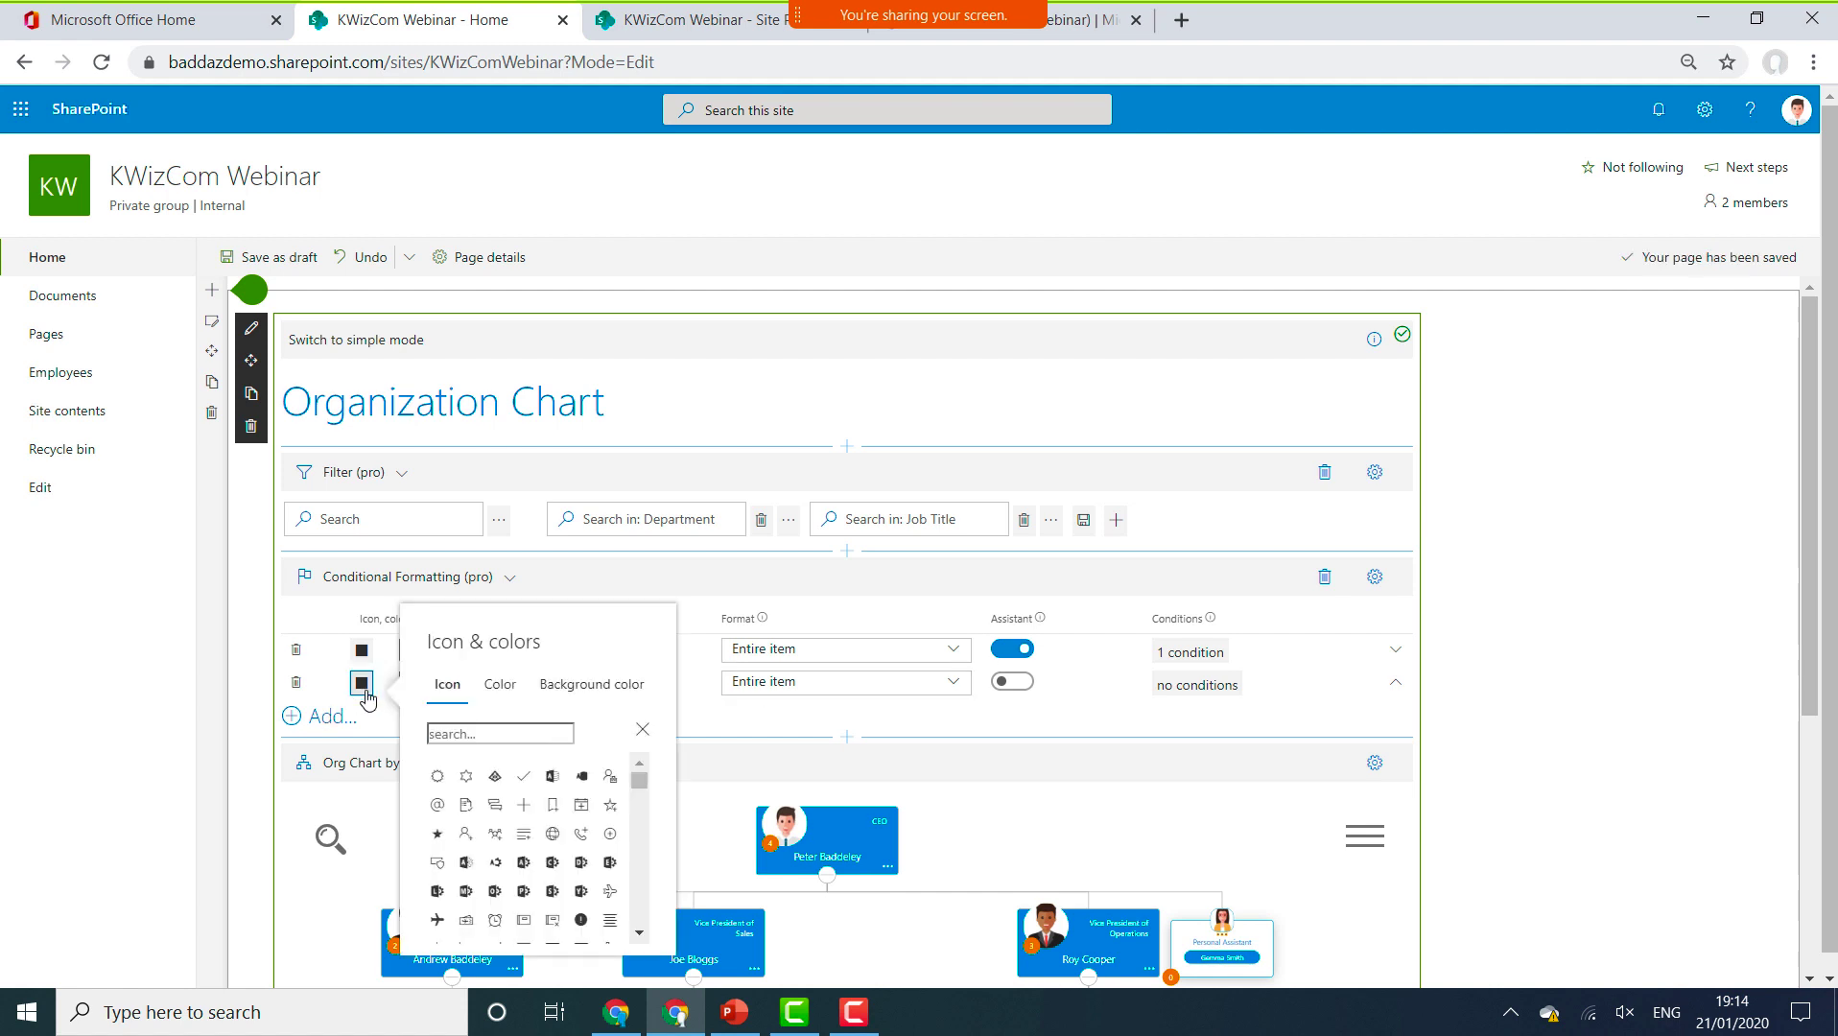
left_click(587, 688)
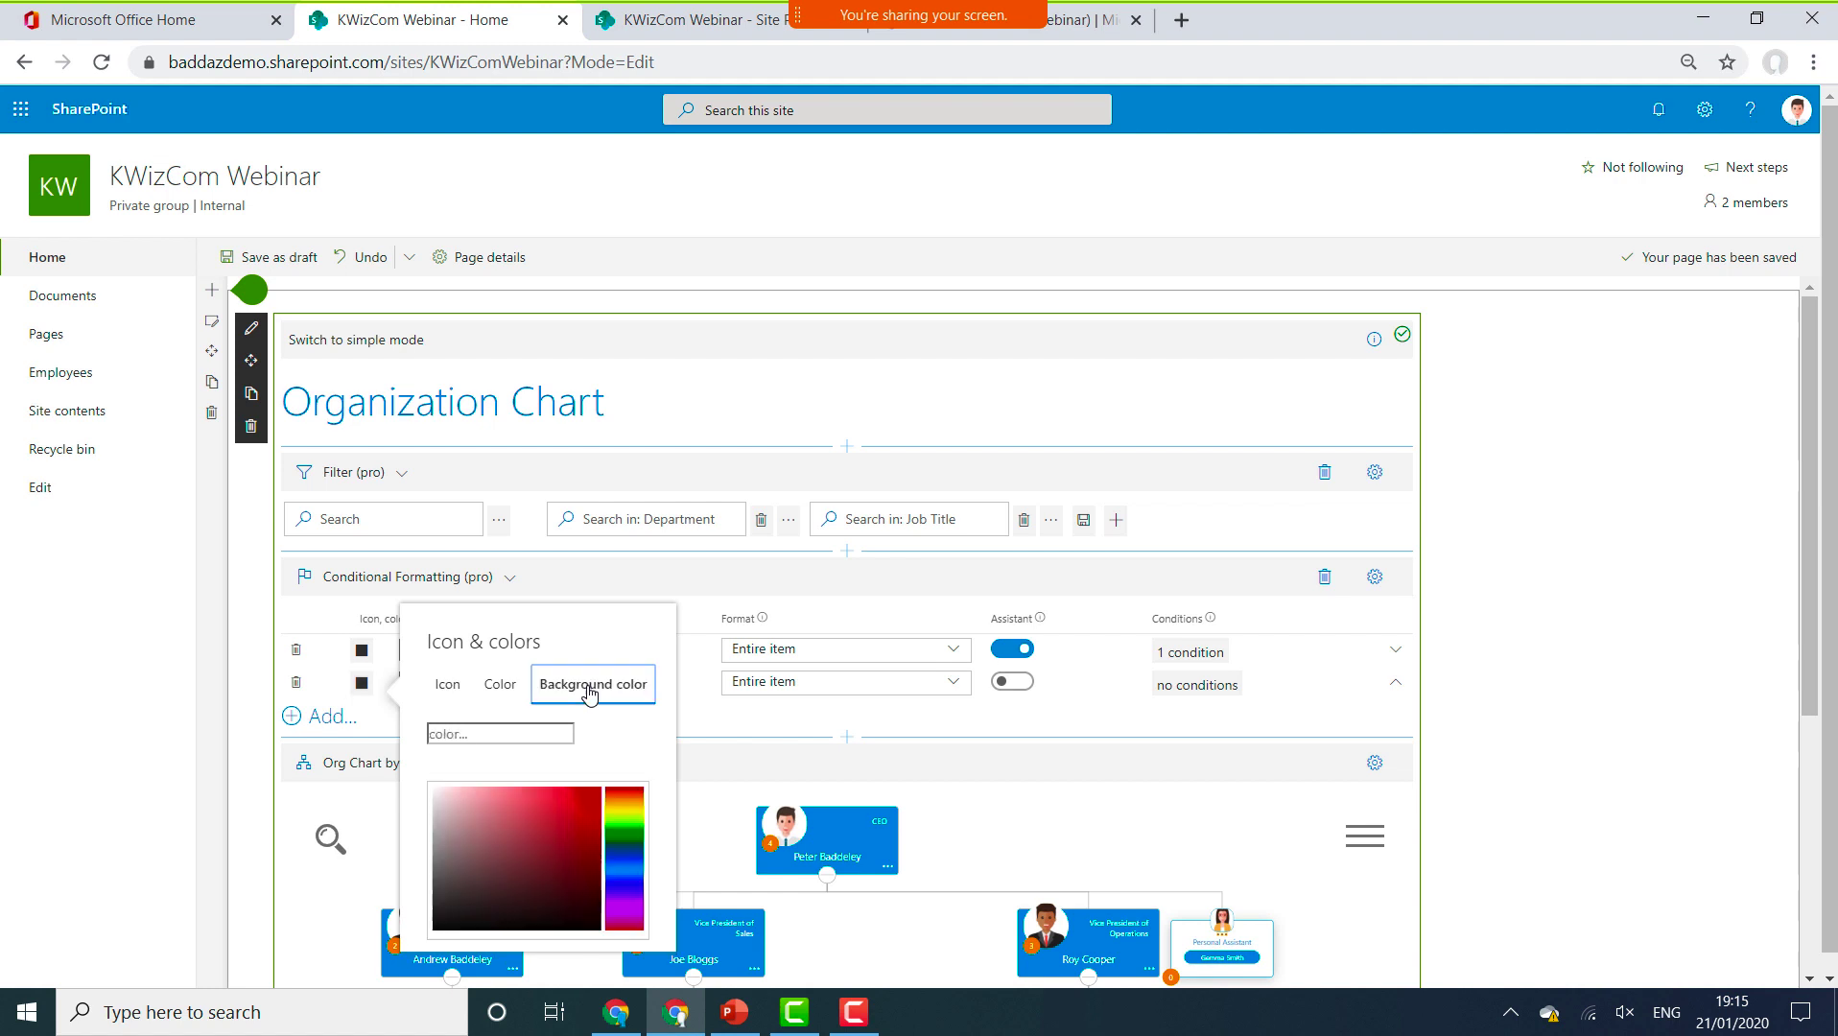
left_click(566, 797)
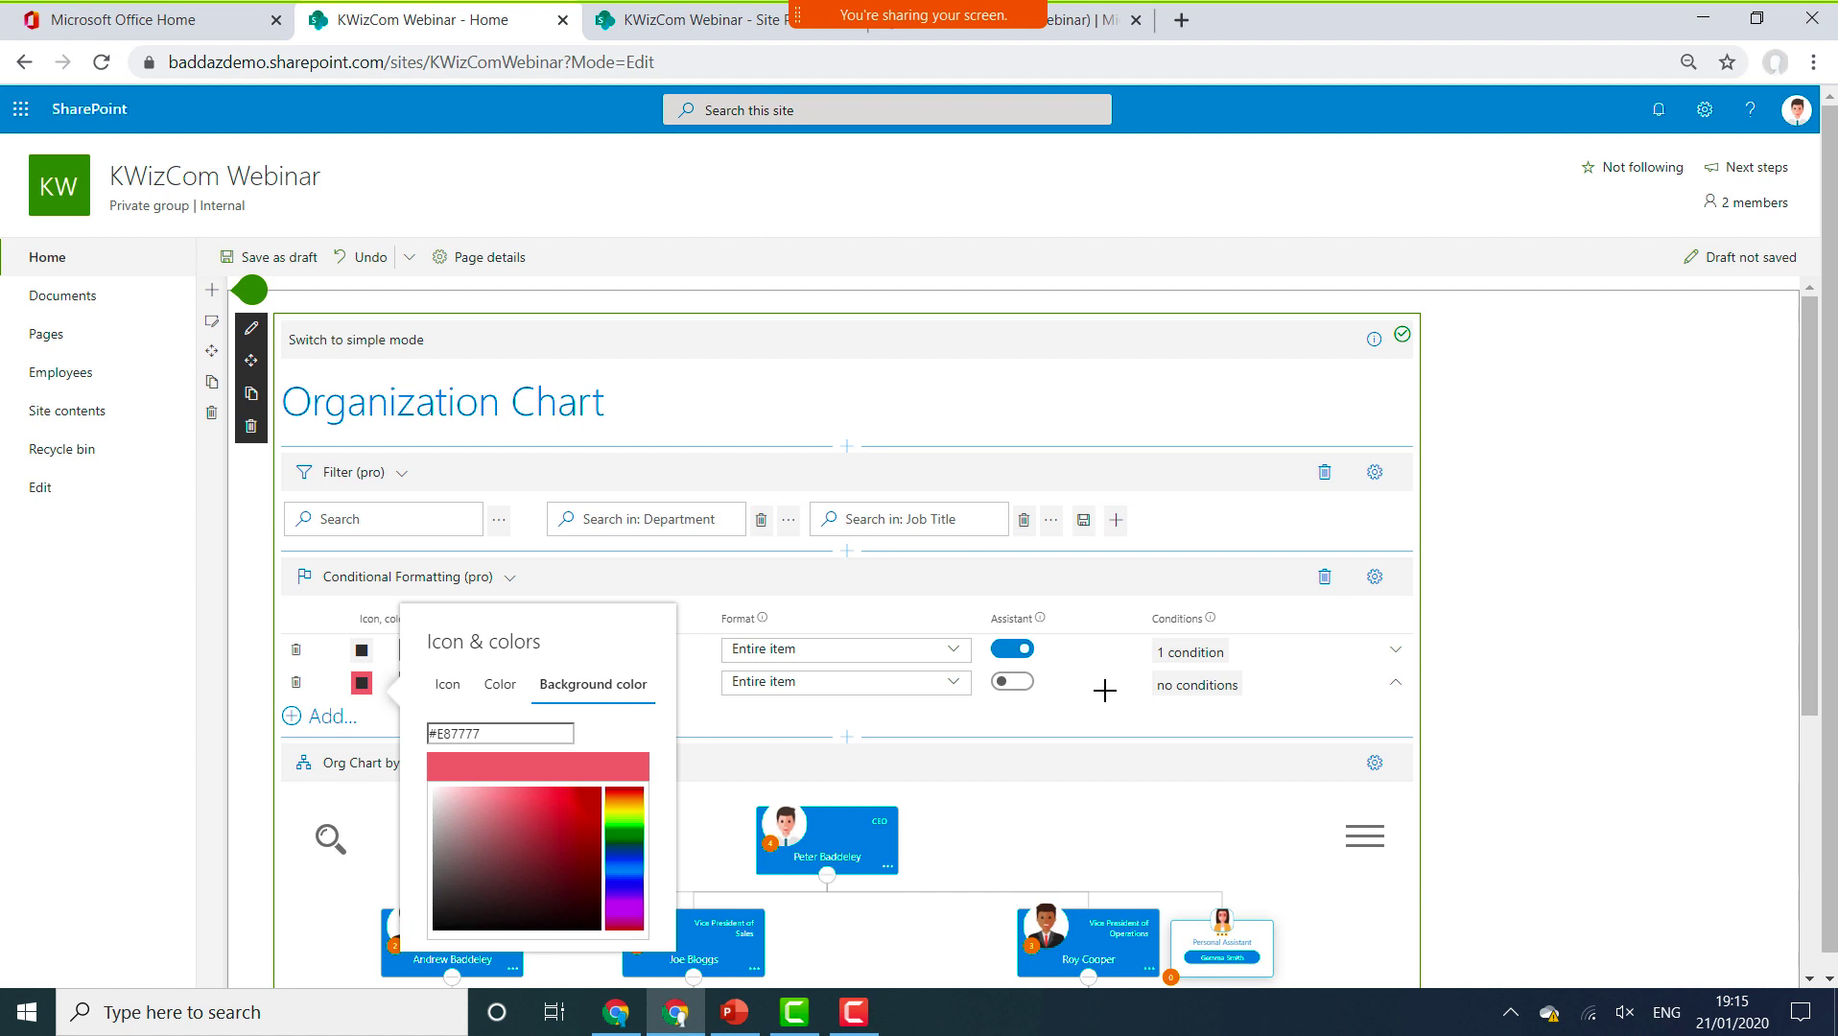
left_click(1206, 690)
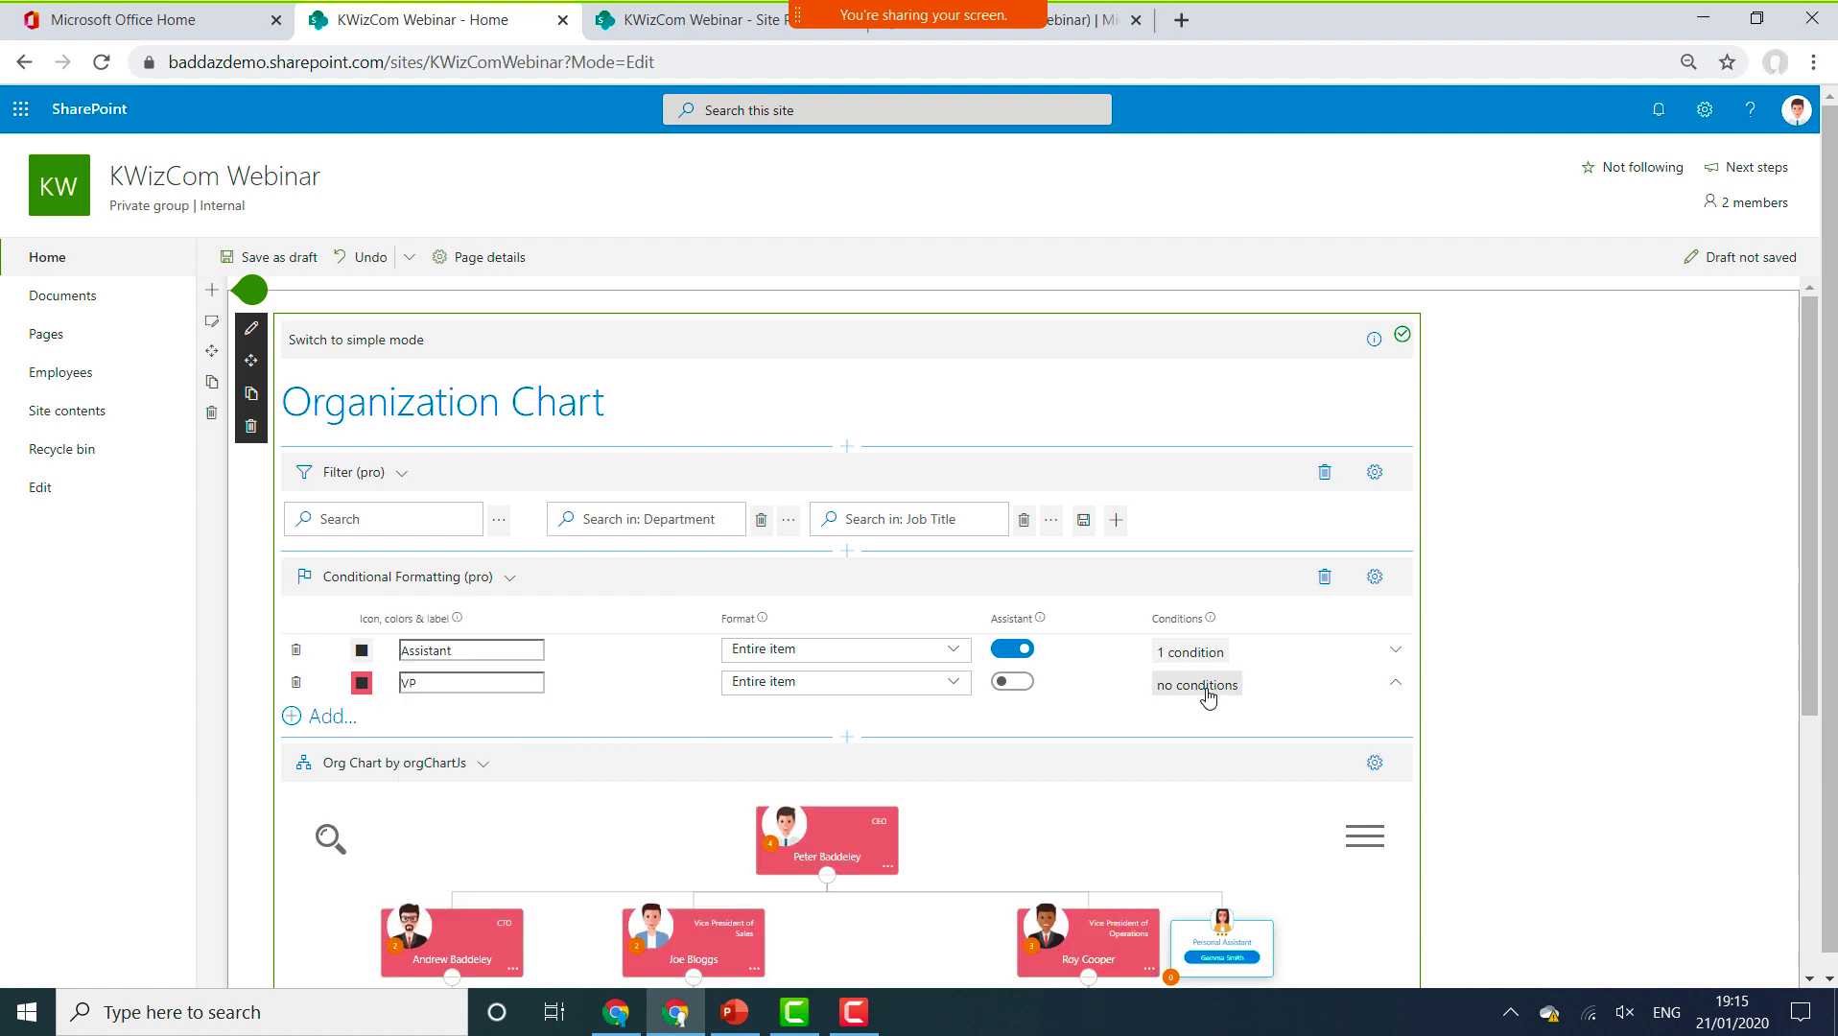
Give the VP rule the condition Job Title (mapped) contains 'Vice', then apply and save.
left_click(1206, 693)
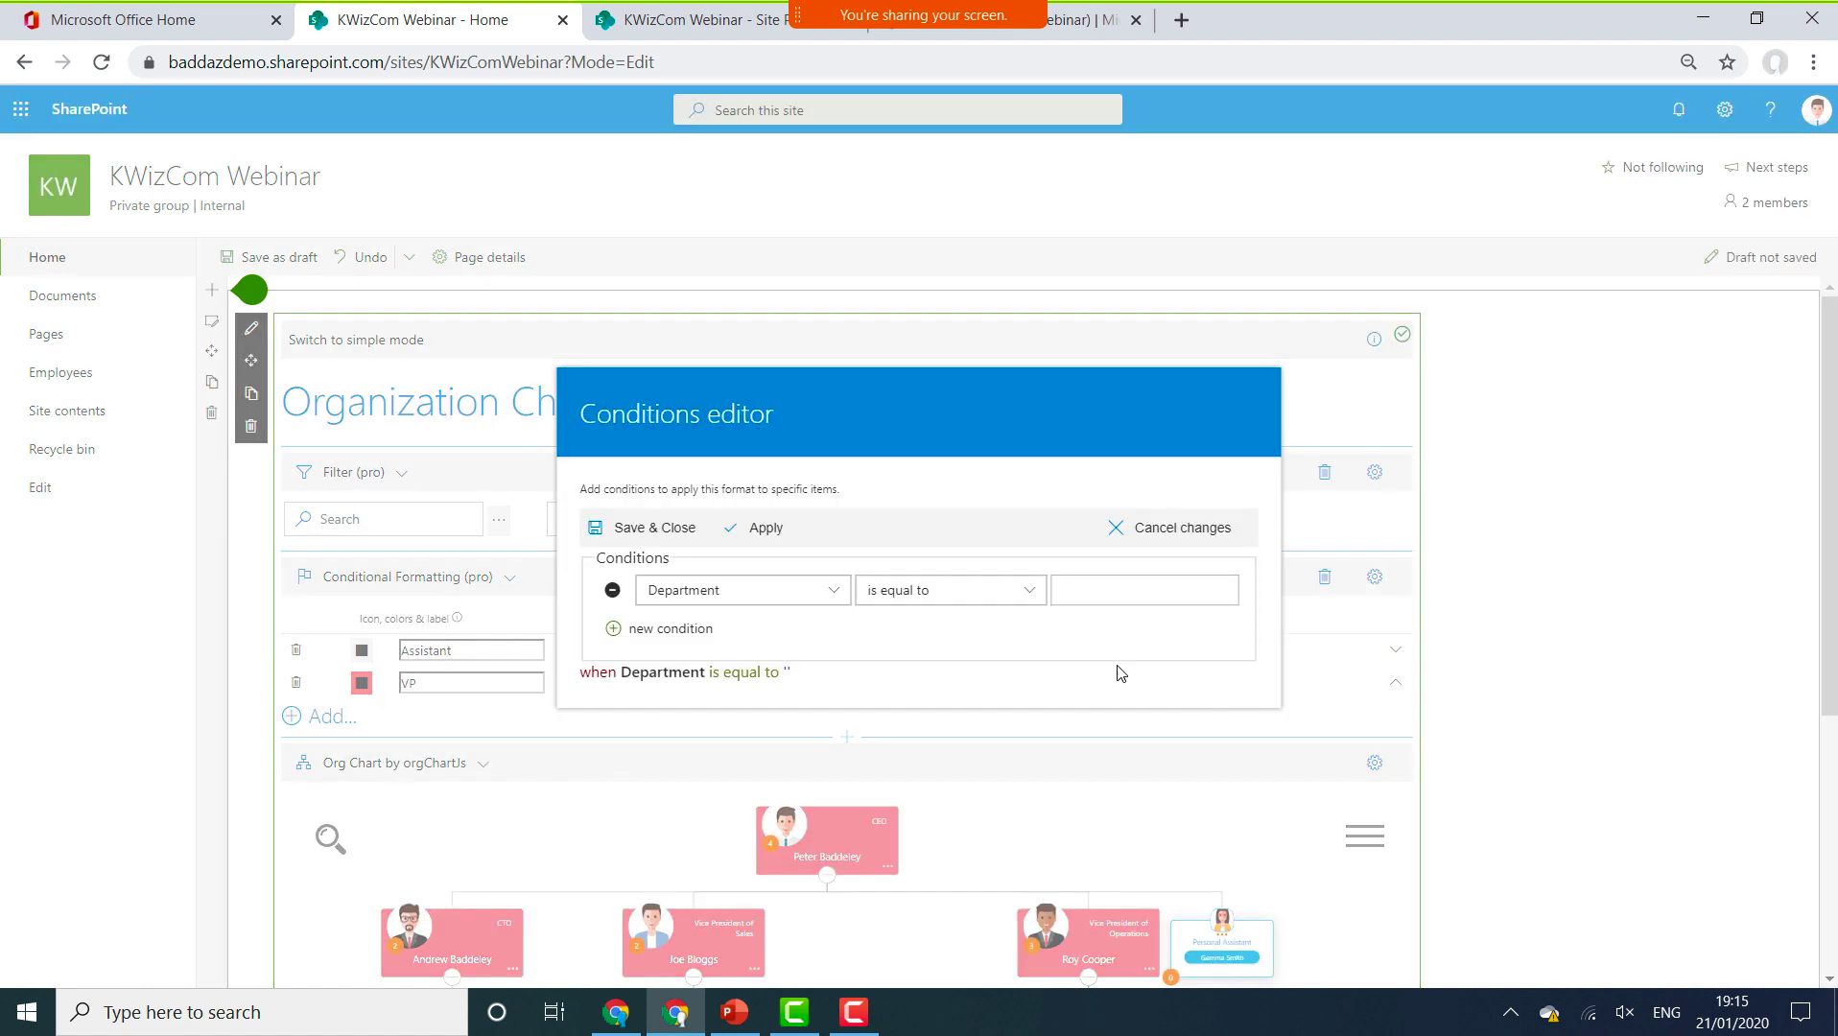
left_click(833, 589)
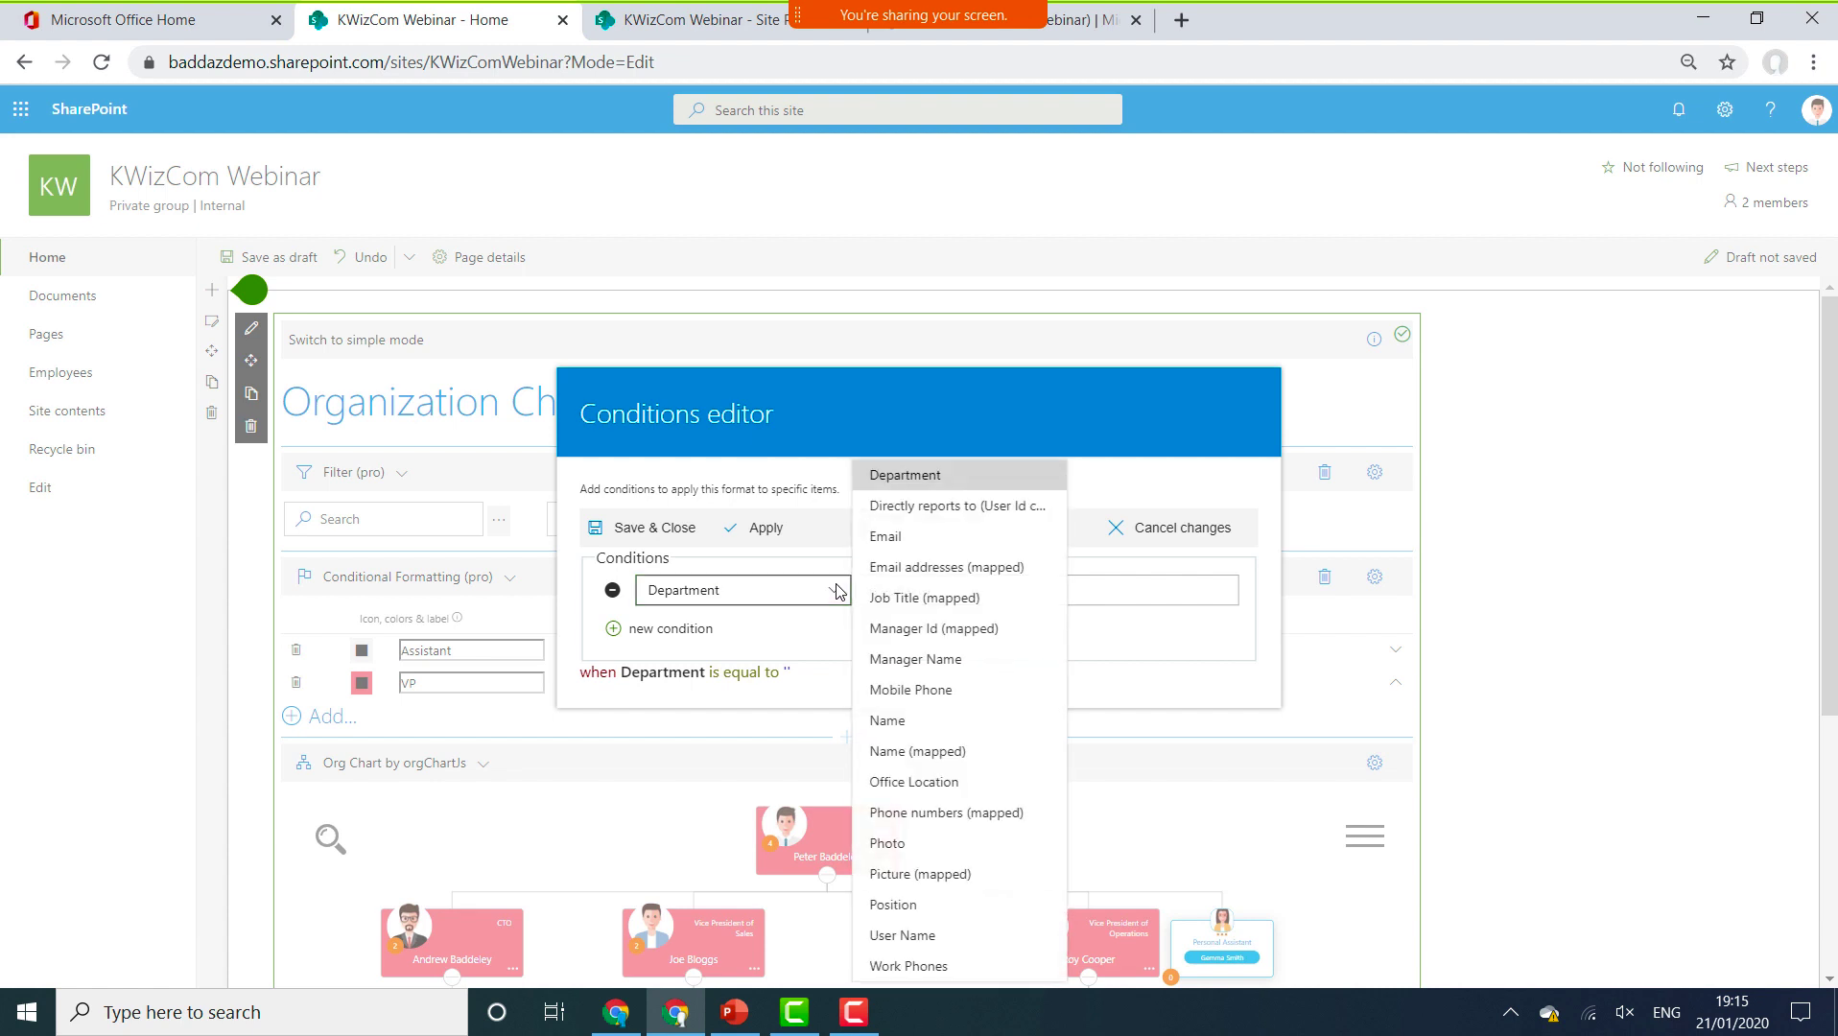
left_click(922, 598)
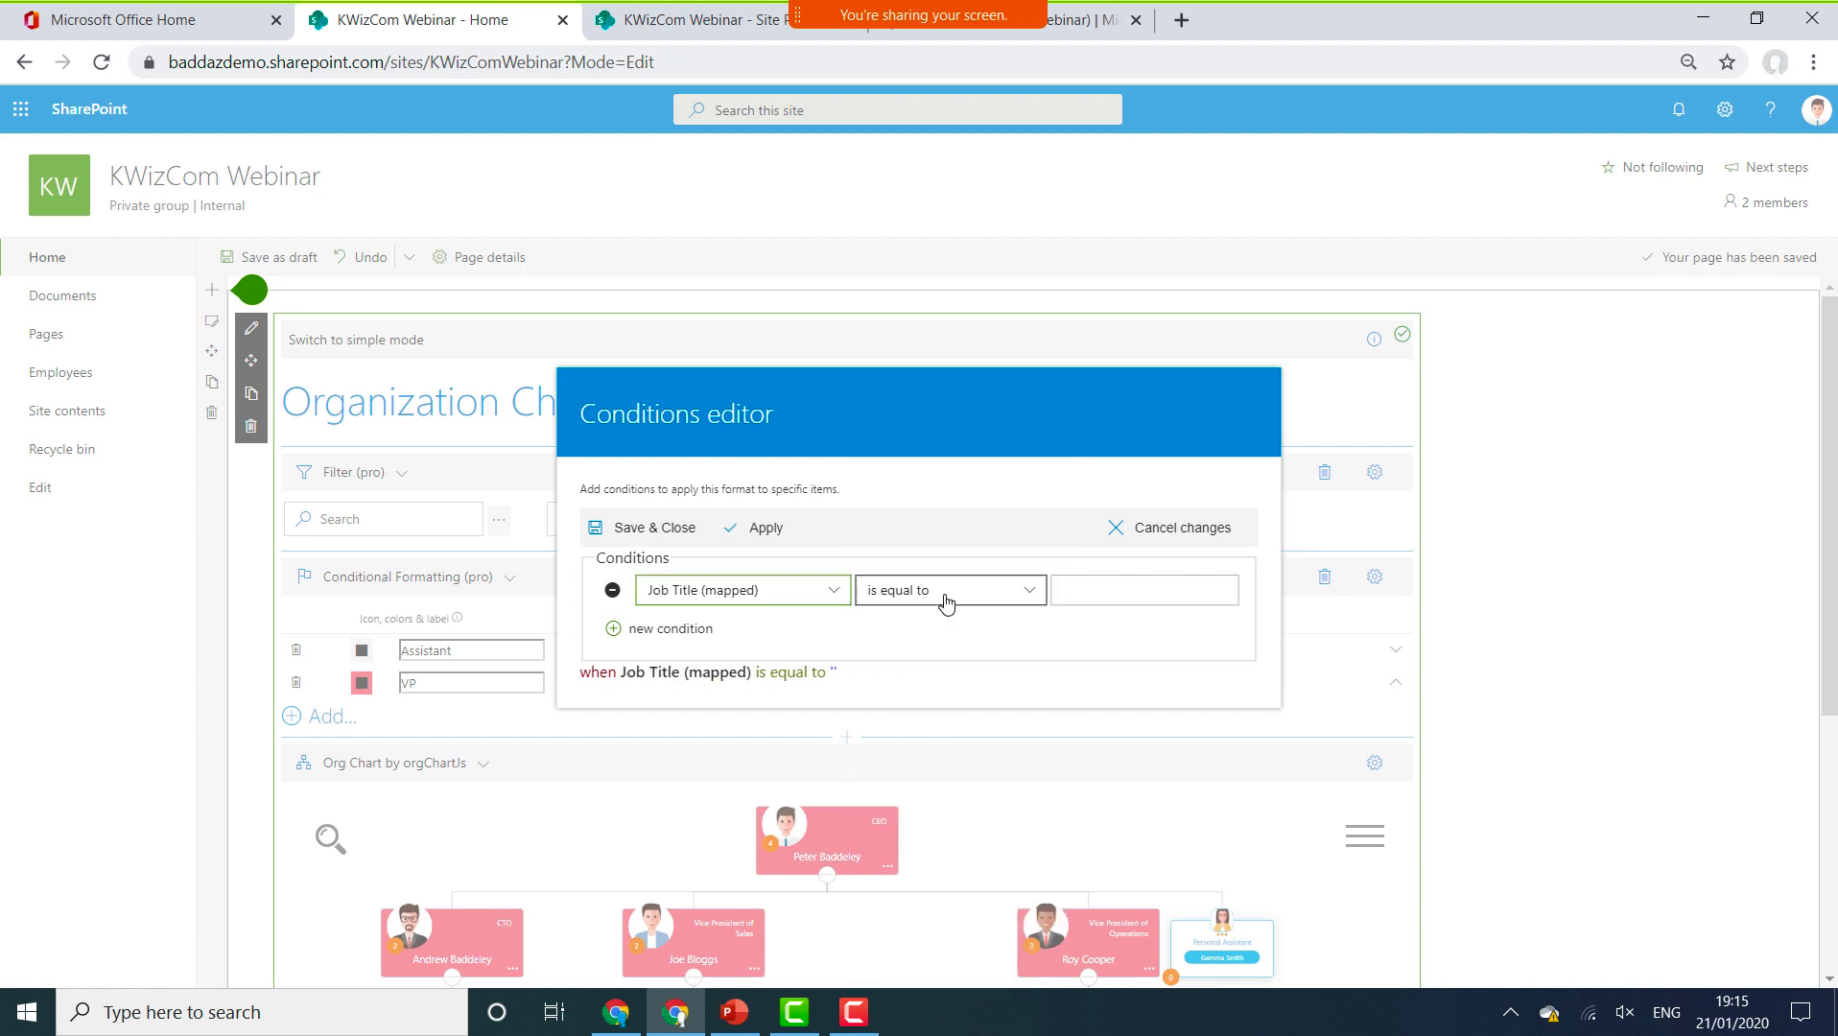
left_click(978, 598)
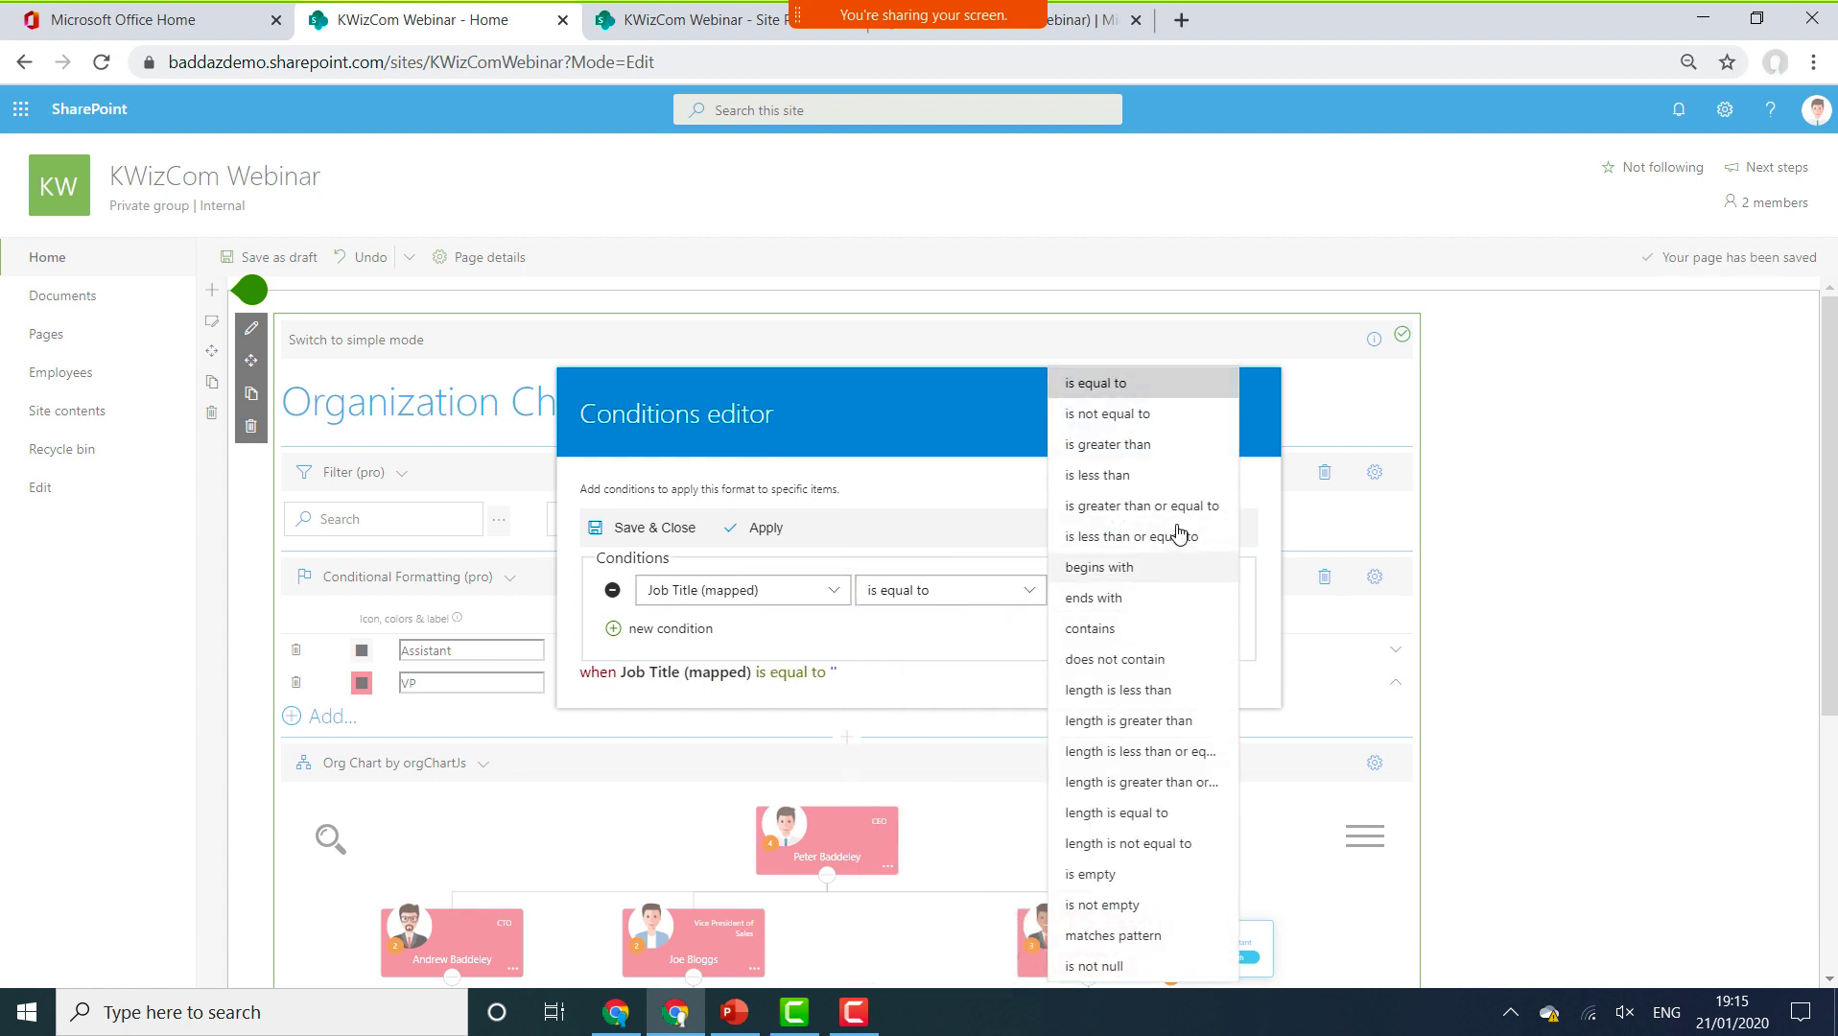
left_click(1101, 629)
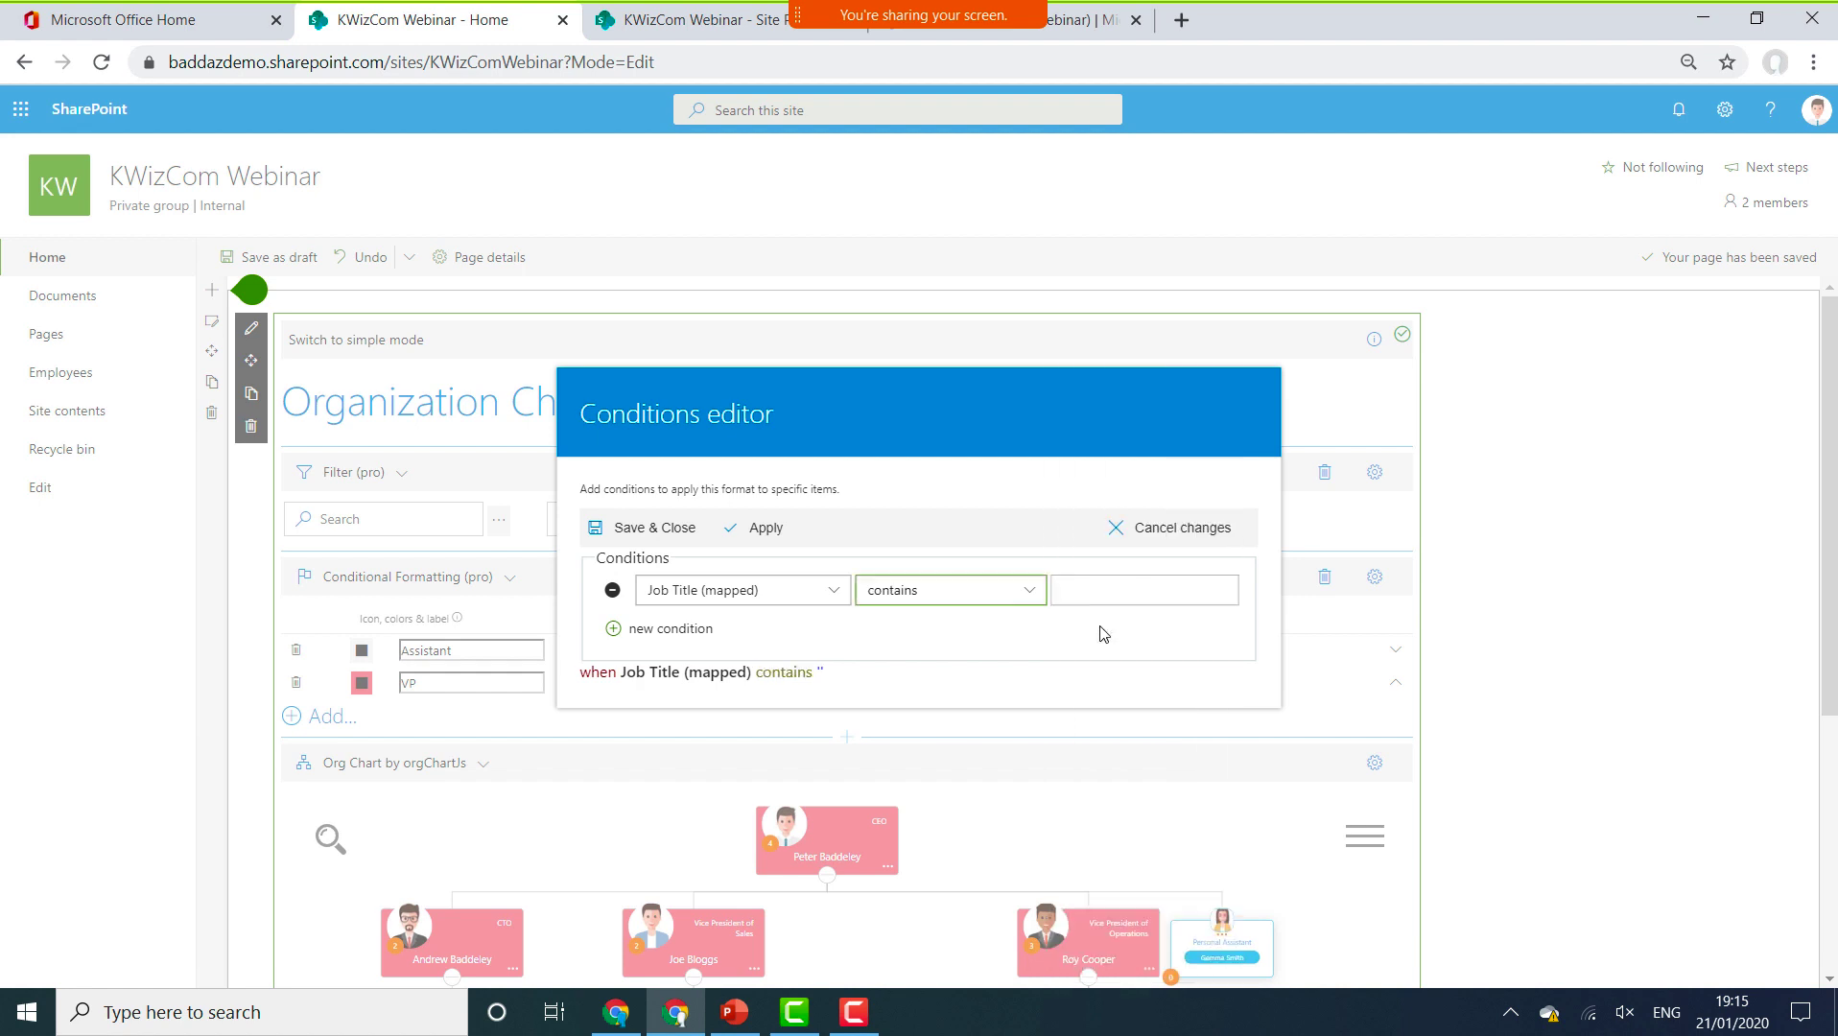
left_click(1111, 589)
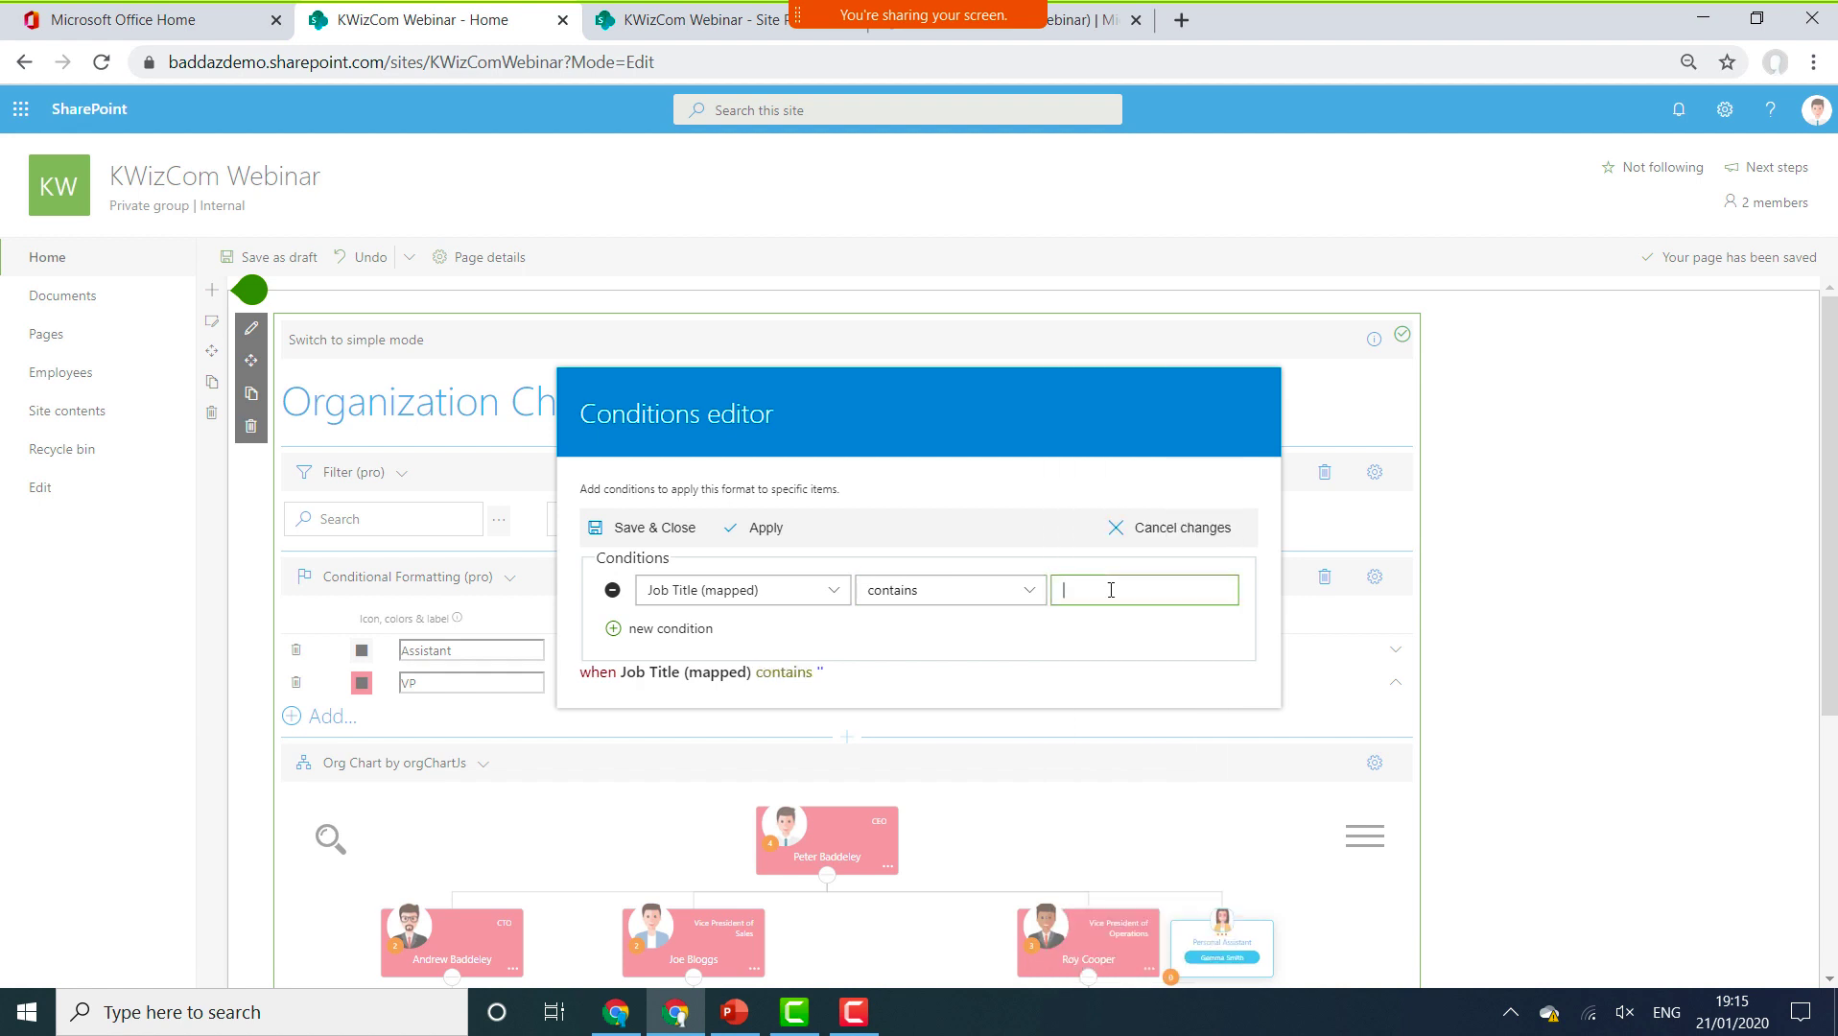
type("Vice")
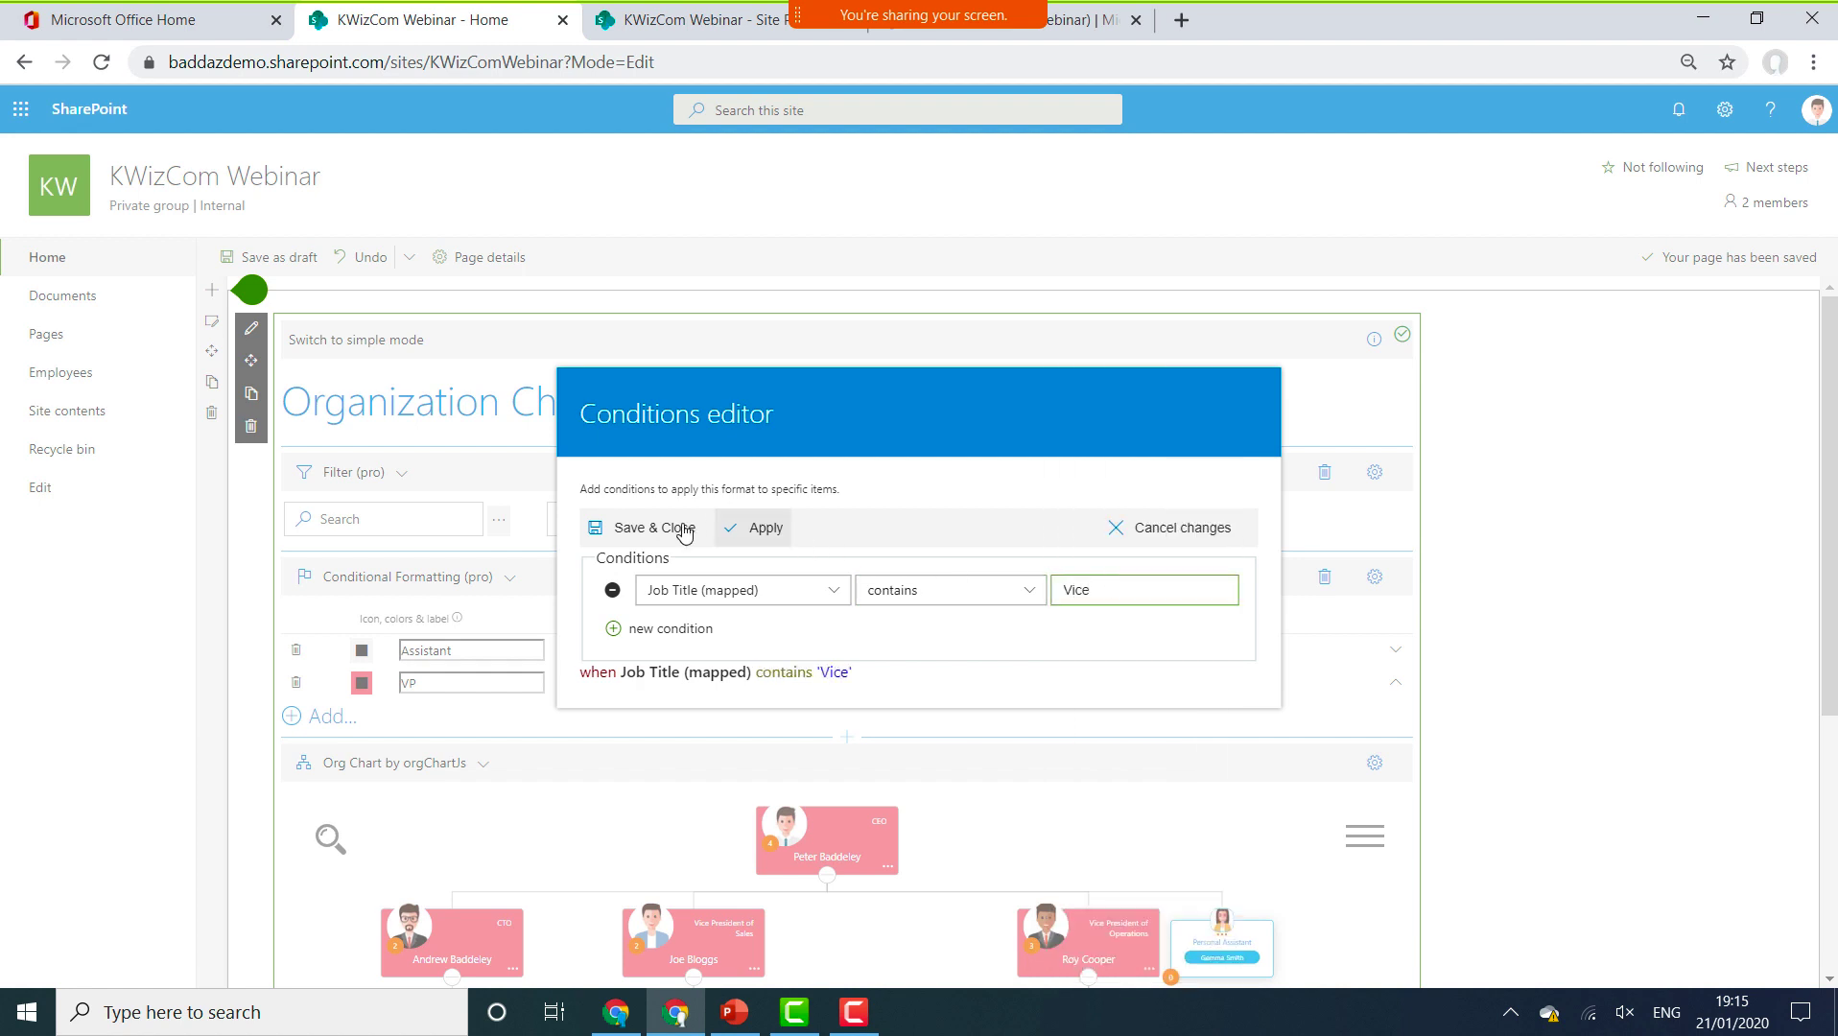
left_click(746, 528)
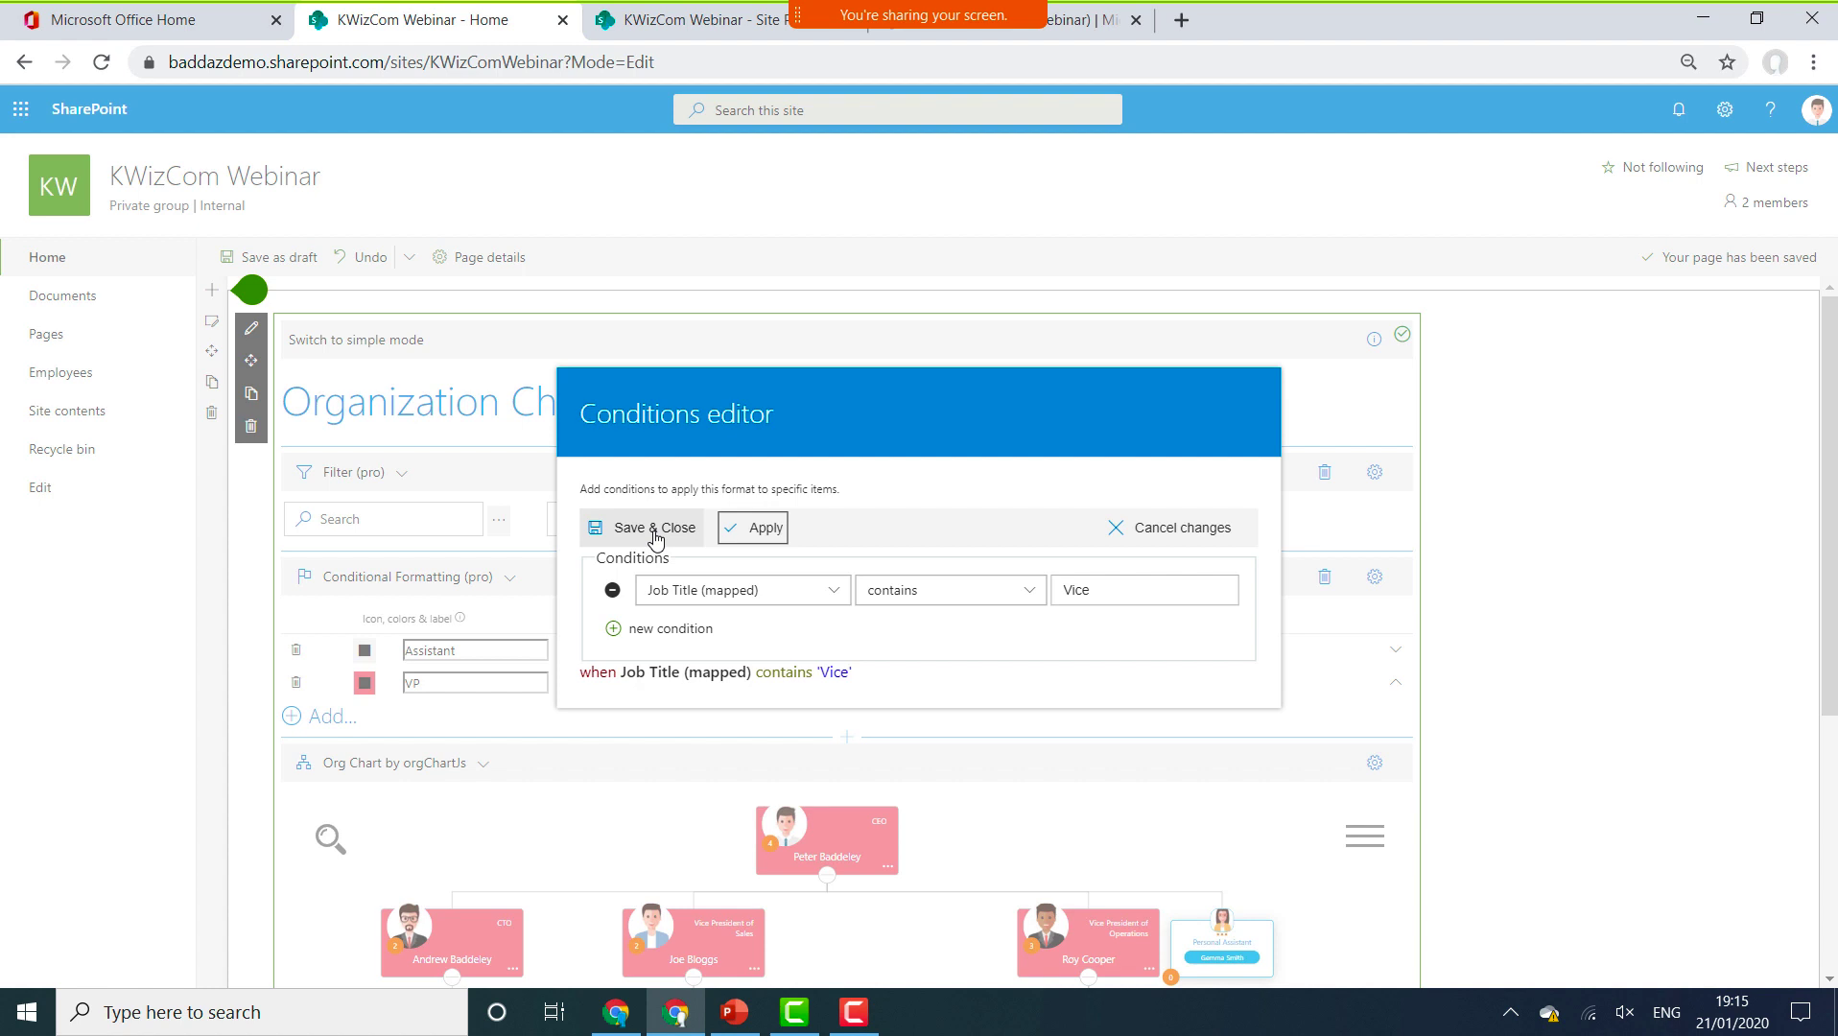
left_click(656, 529)
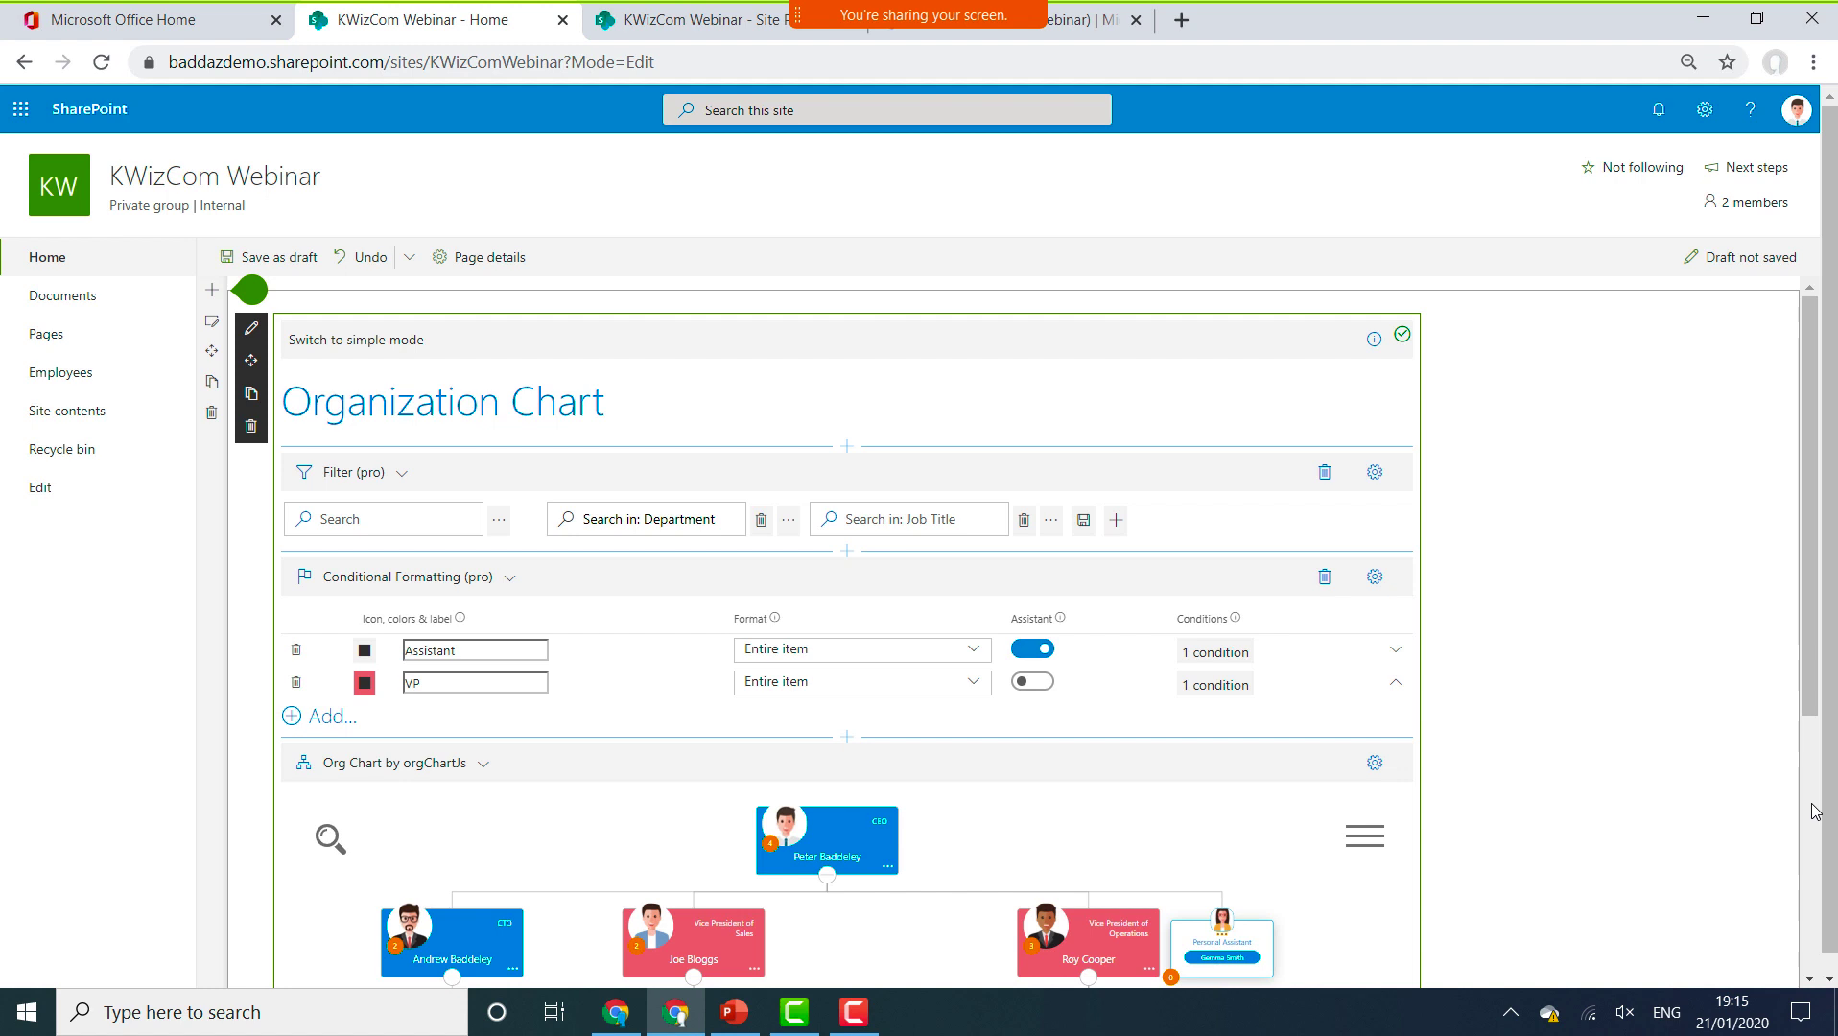
Scroll through the full org chart, then switch to the 'KWizCom Webinar - Site Pages' tab.
scroll(1816, 810, "down", 3)
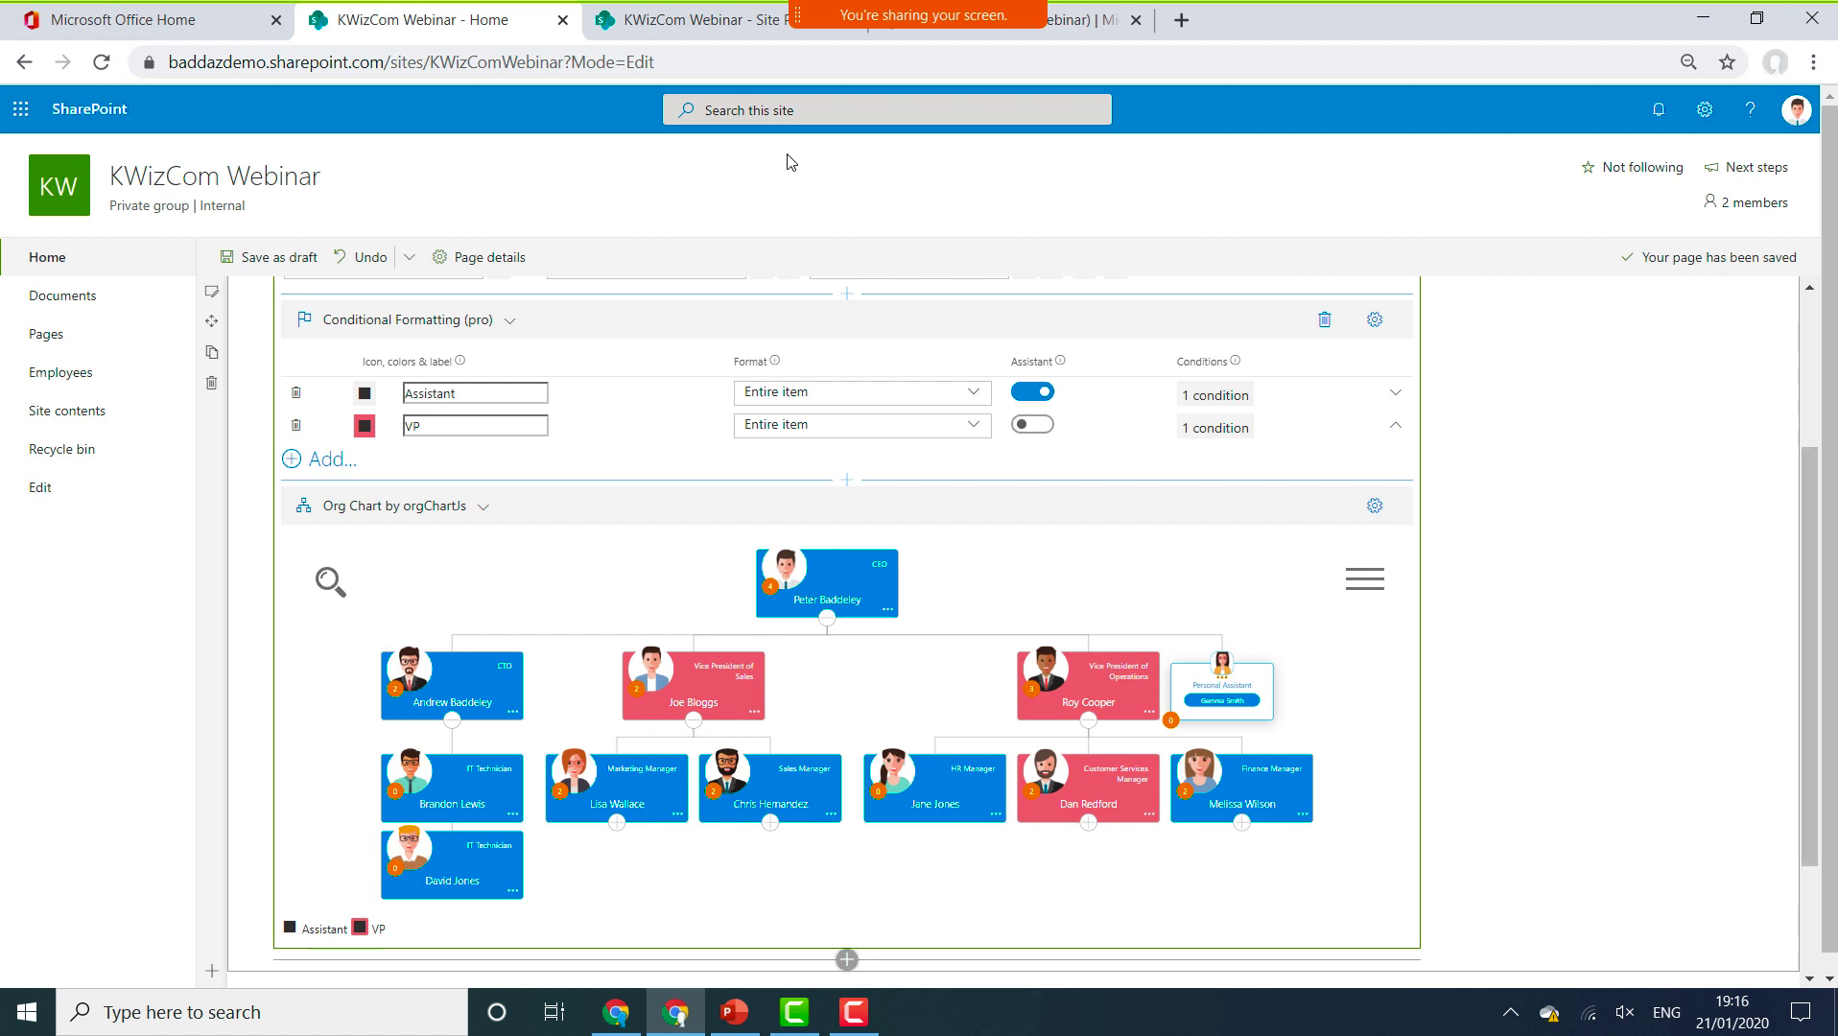
left_click(719, 26)
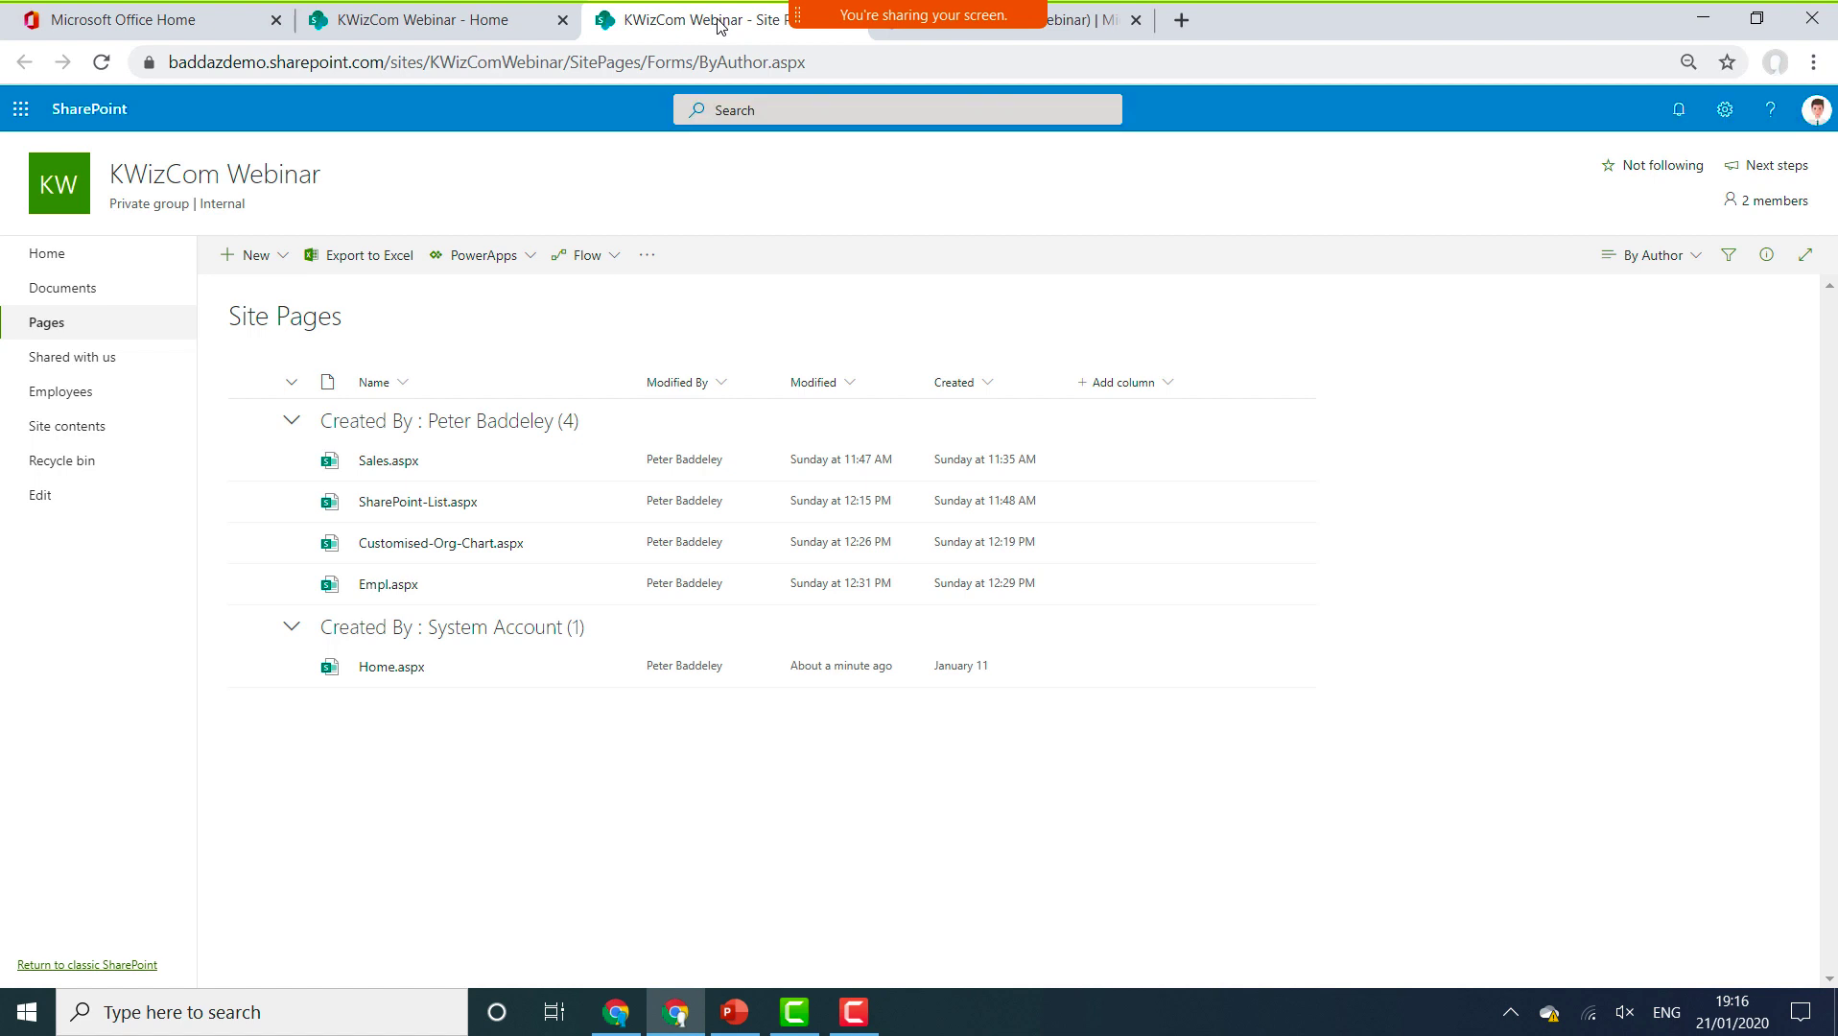
left_click(422, 555)
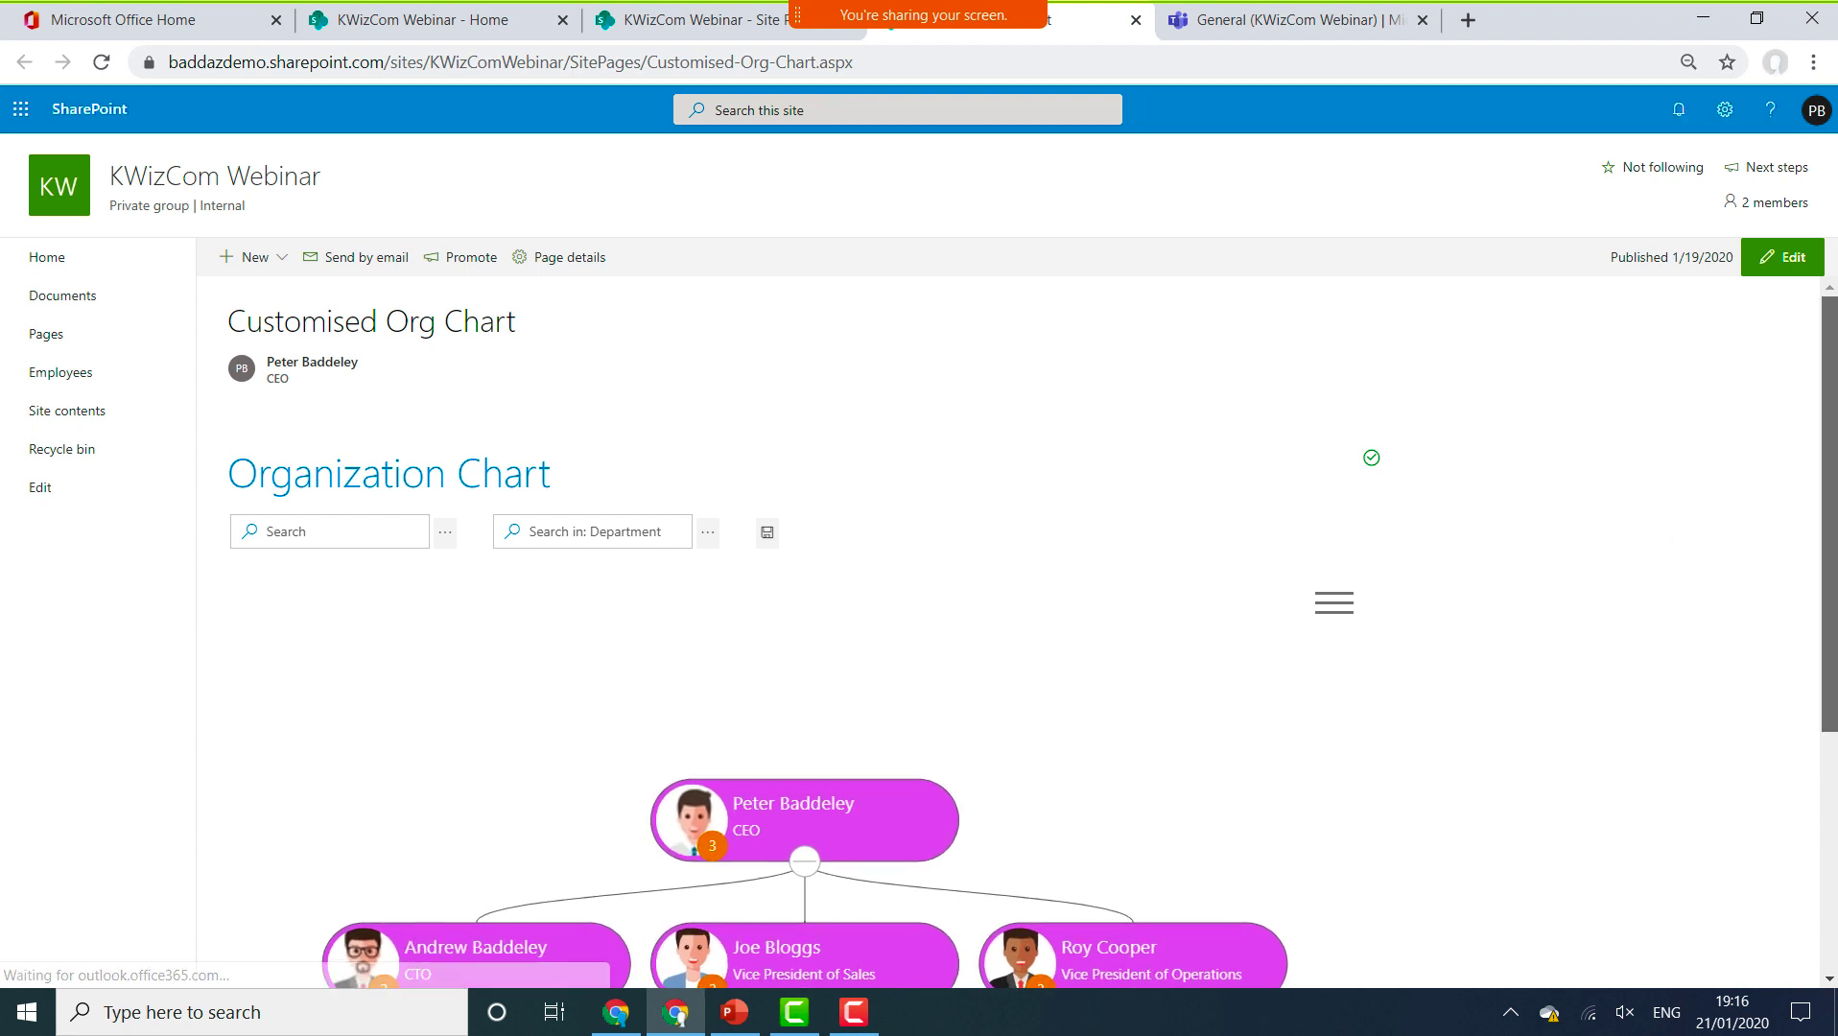
scroll(1509, 529, "down", 2)
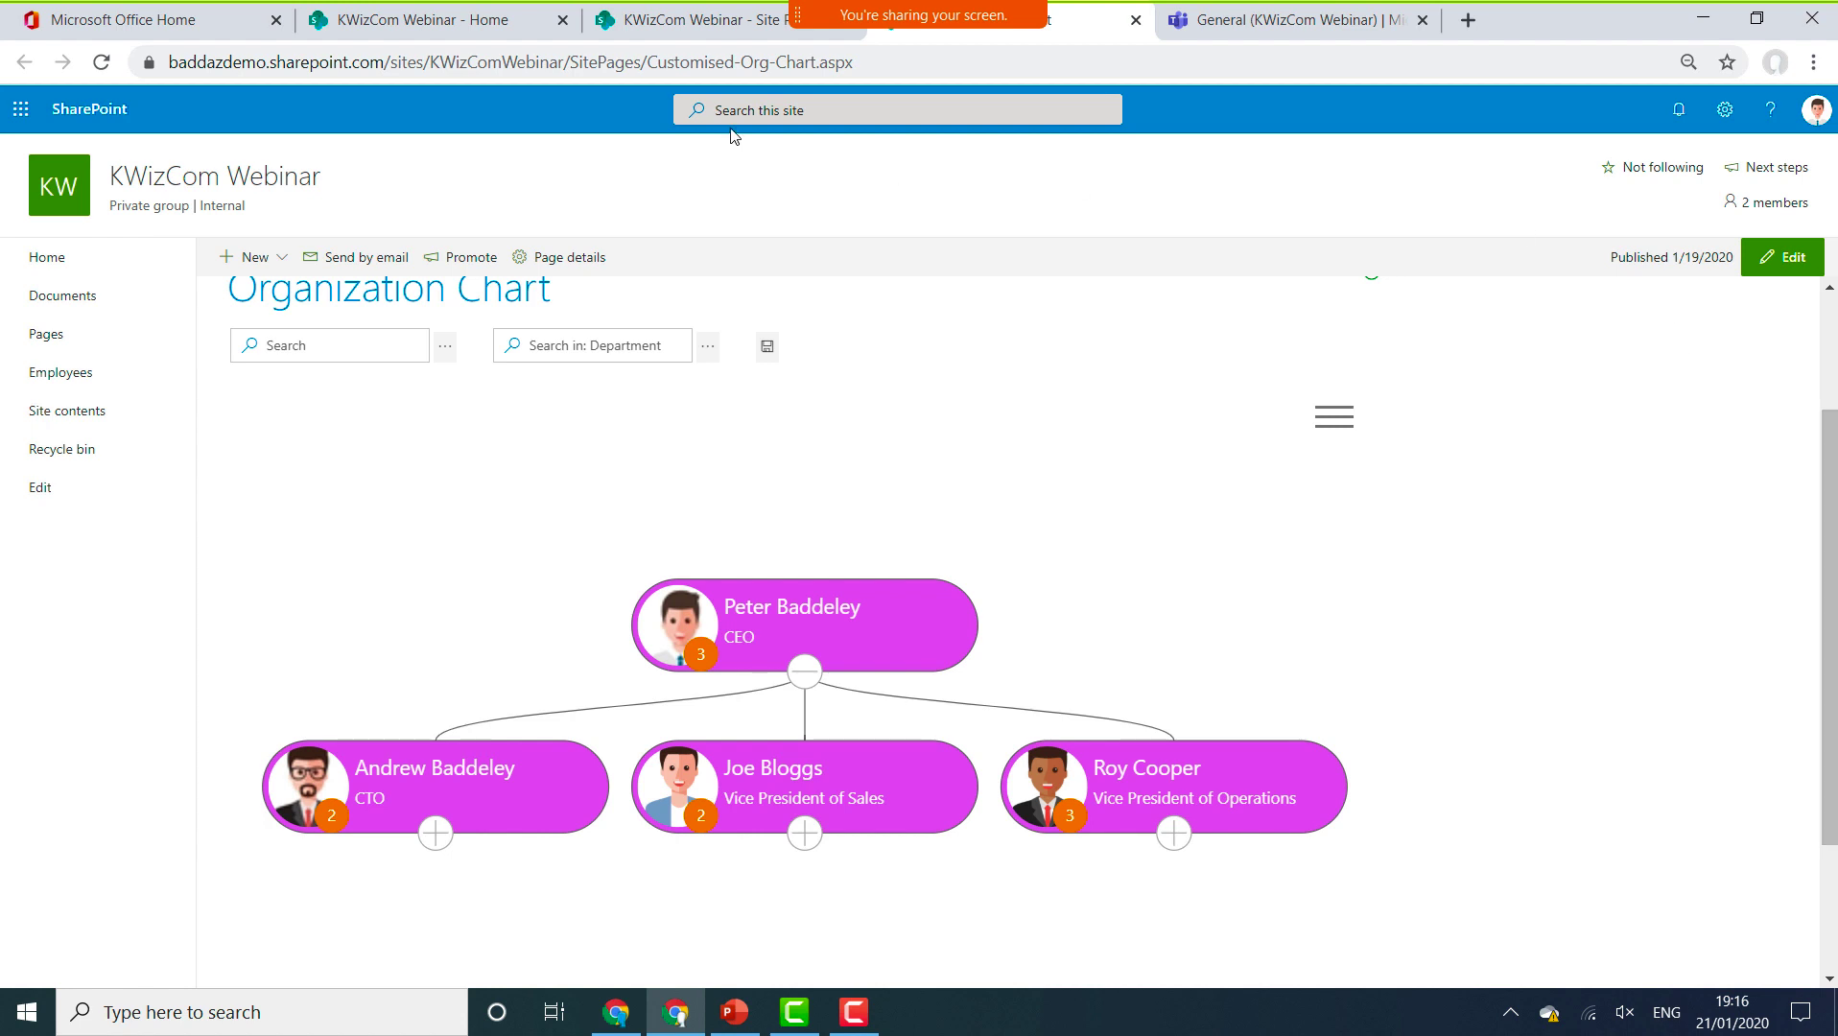
left_click(1136, 19)
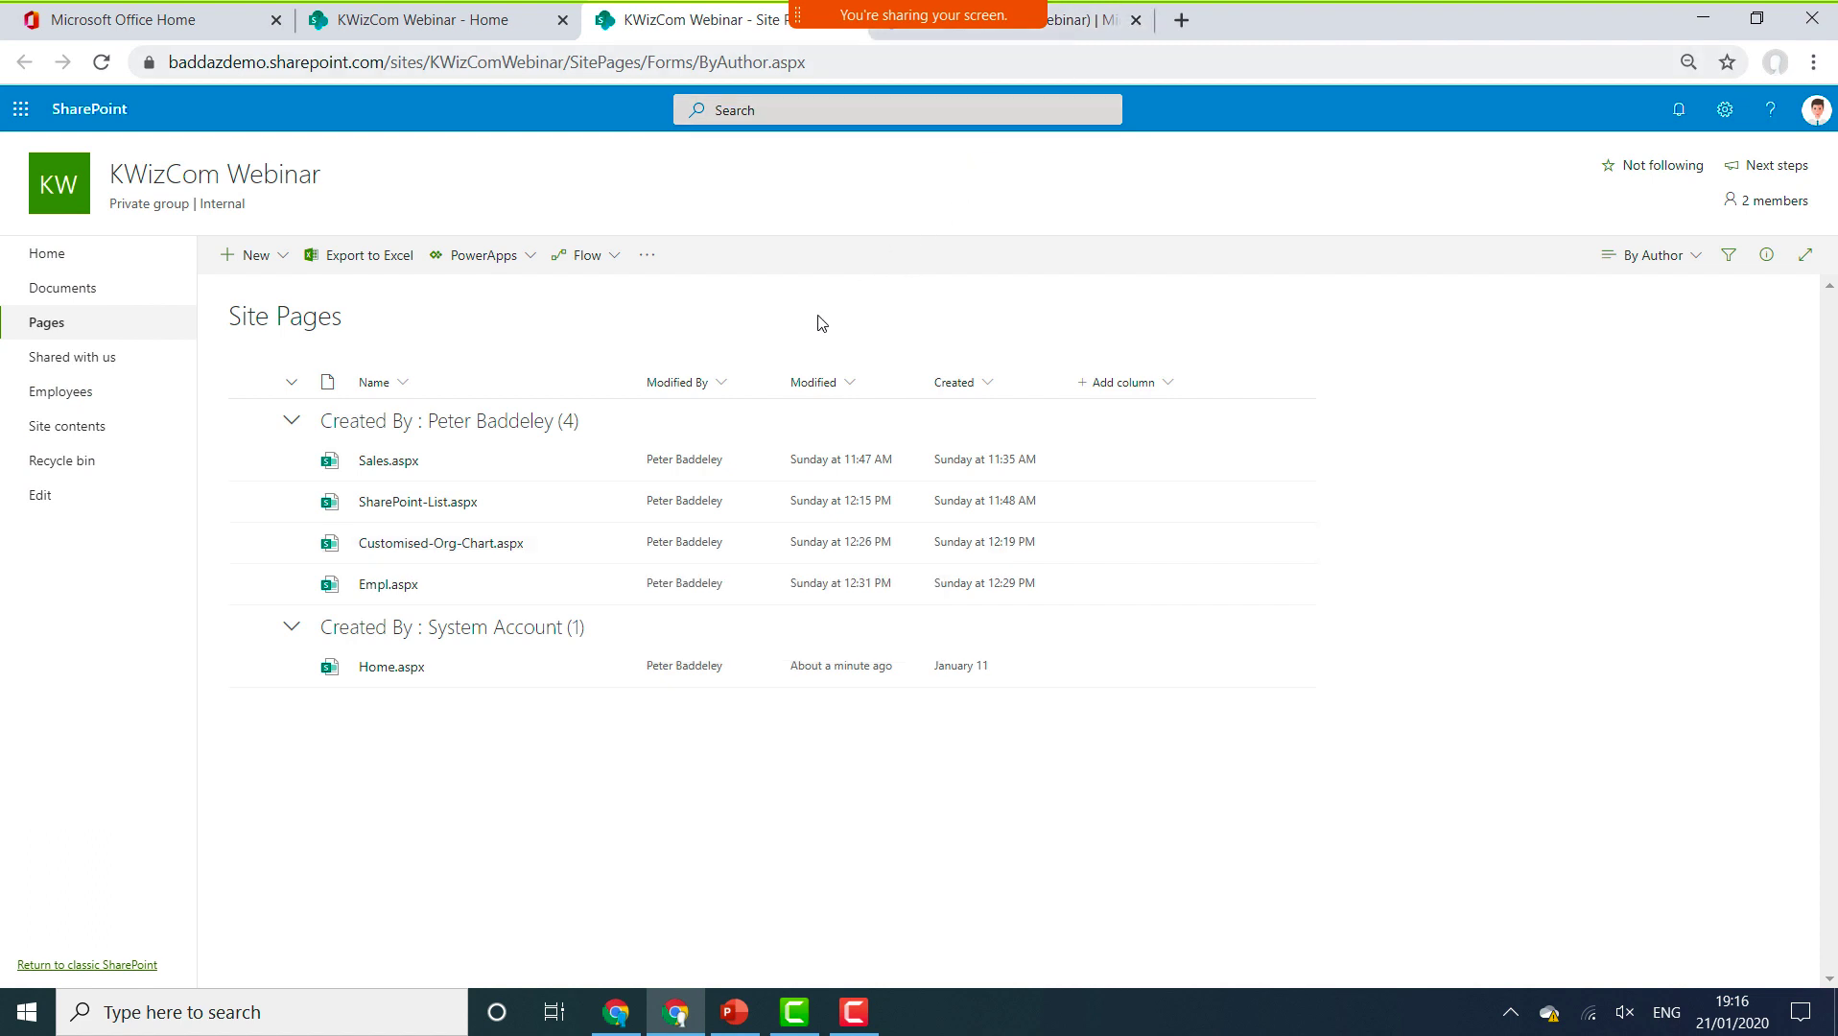
left_click(405, 586)
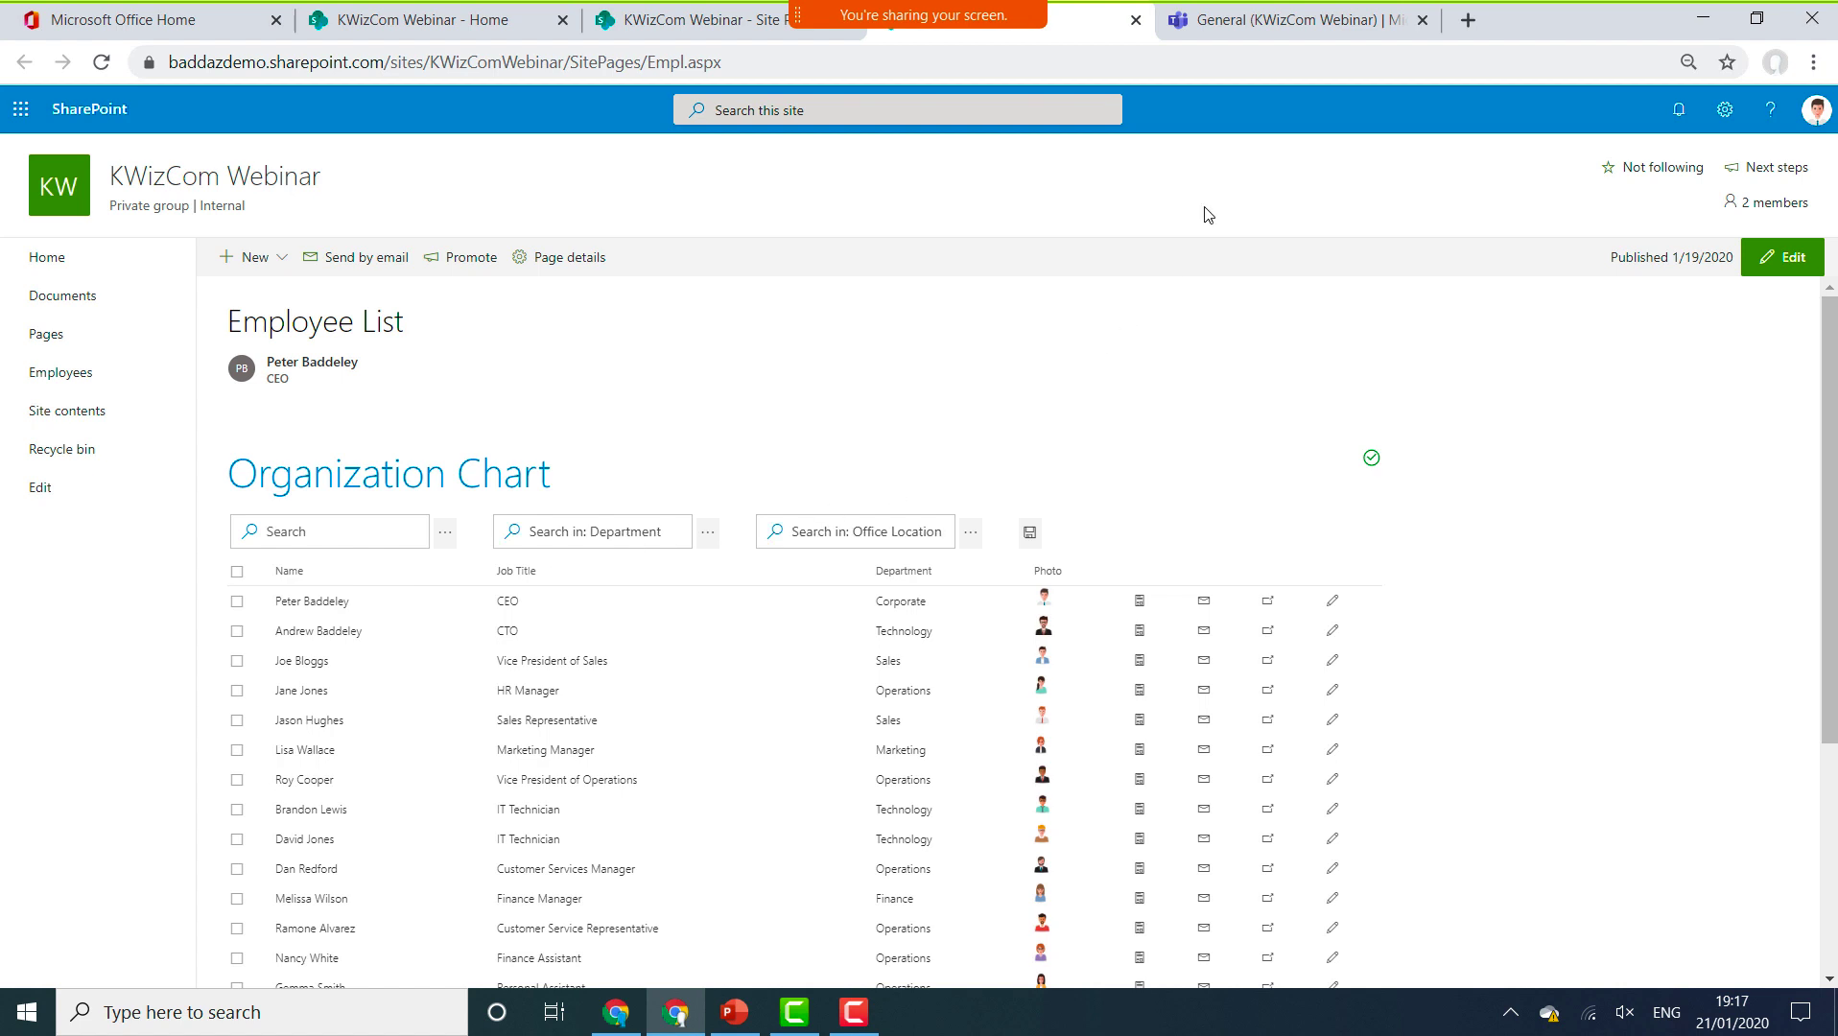
left_click(1134, 20)
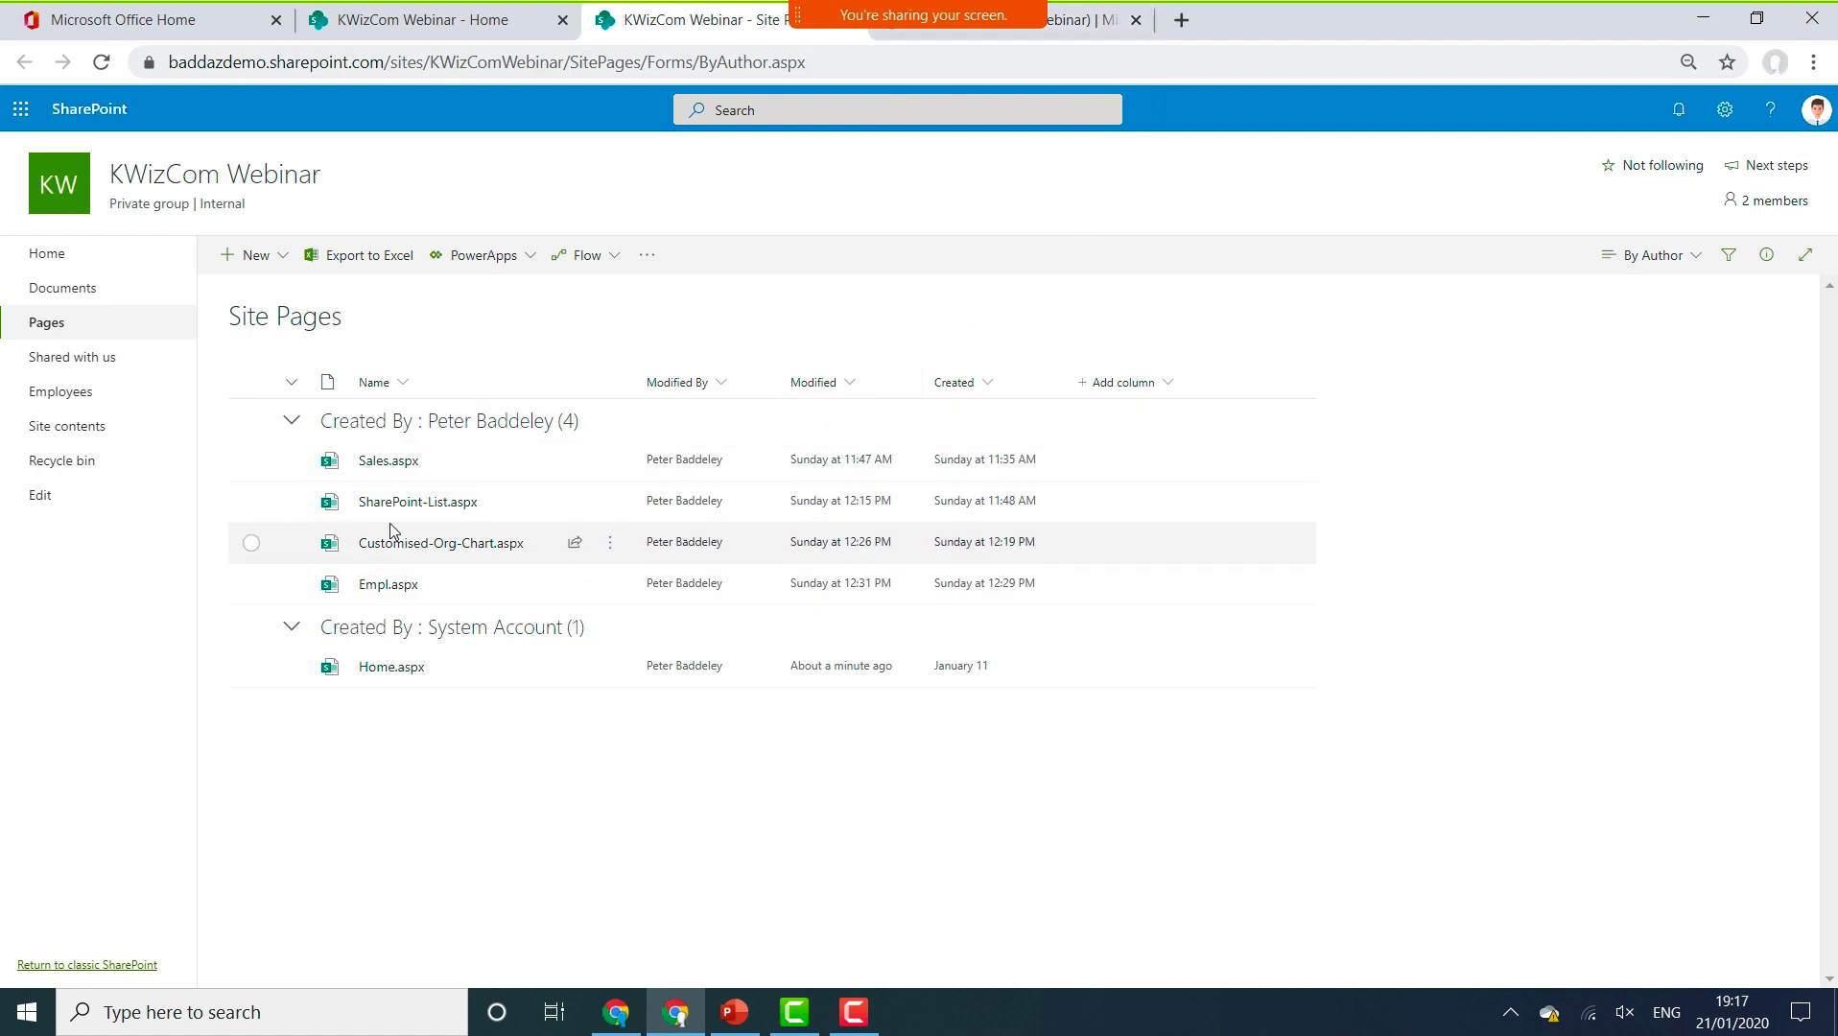
Open Sales.aspx, scroll down to its Sales Org Chart, and put the page into edit mode.
left_click(380, 465)
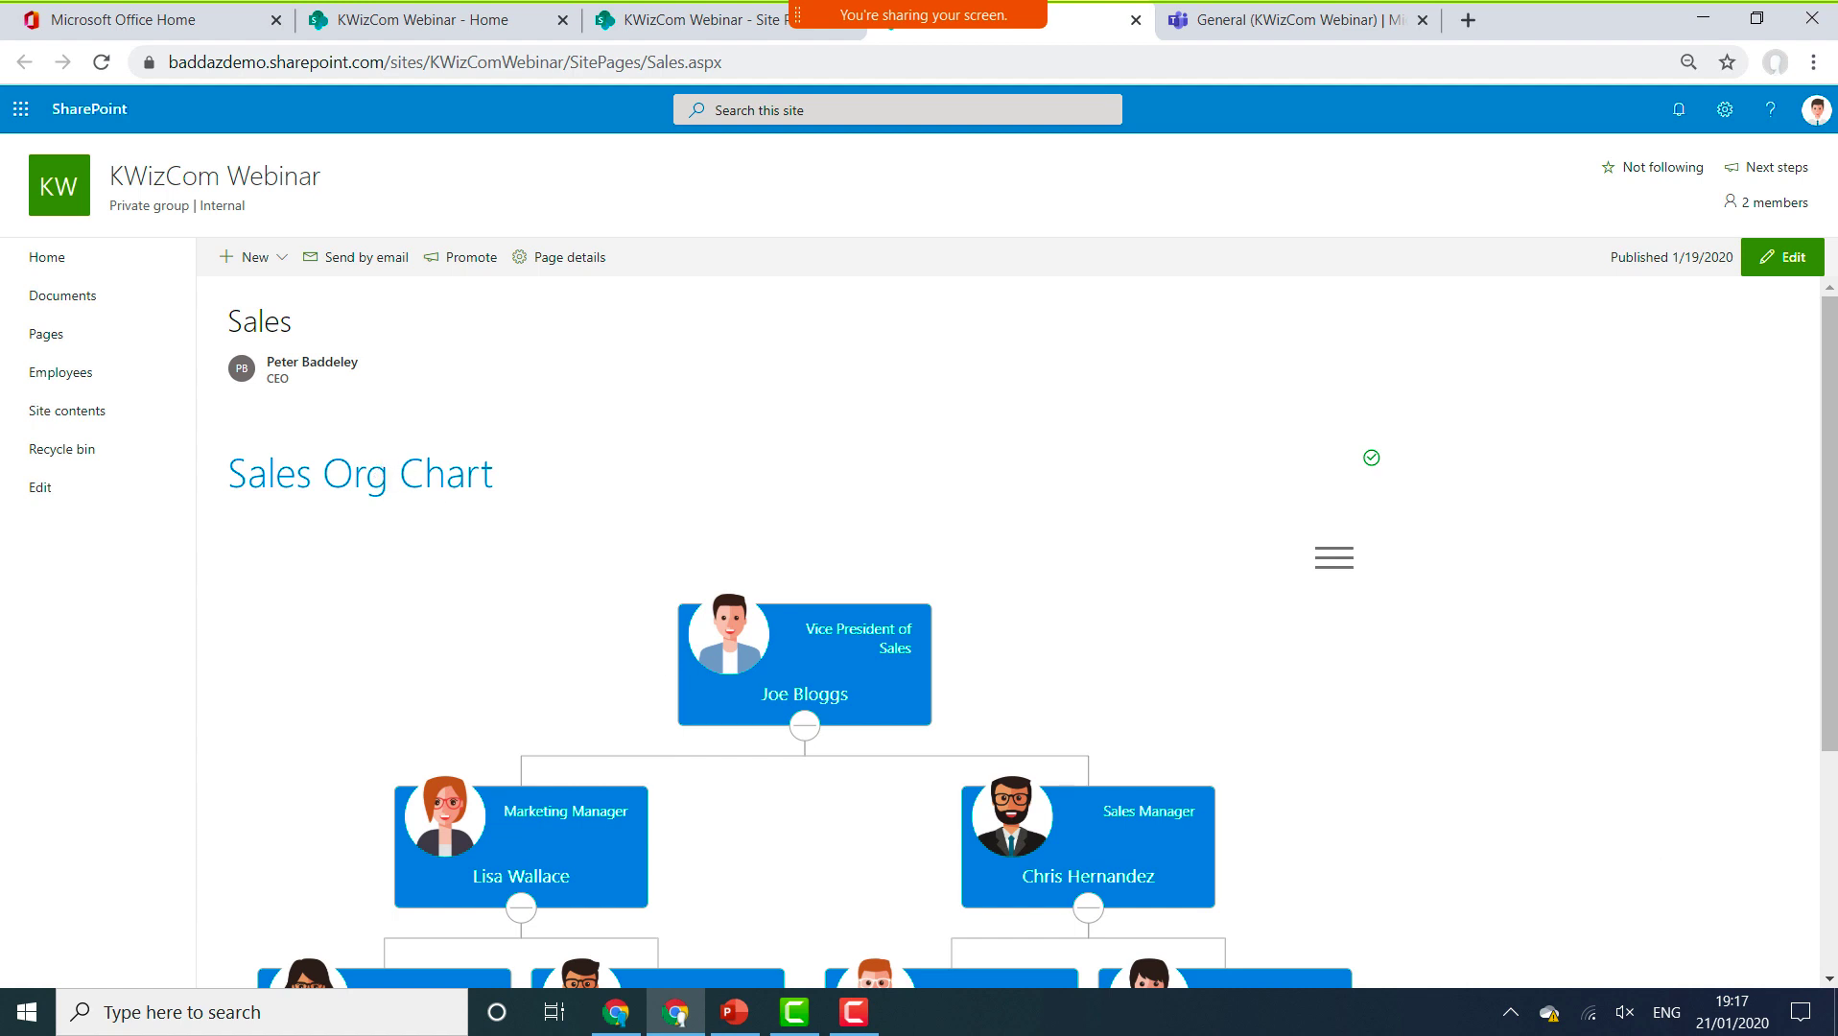
scroll(672, 665, "down", 2)
scroll(1362, 589, "down", 2)
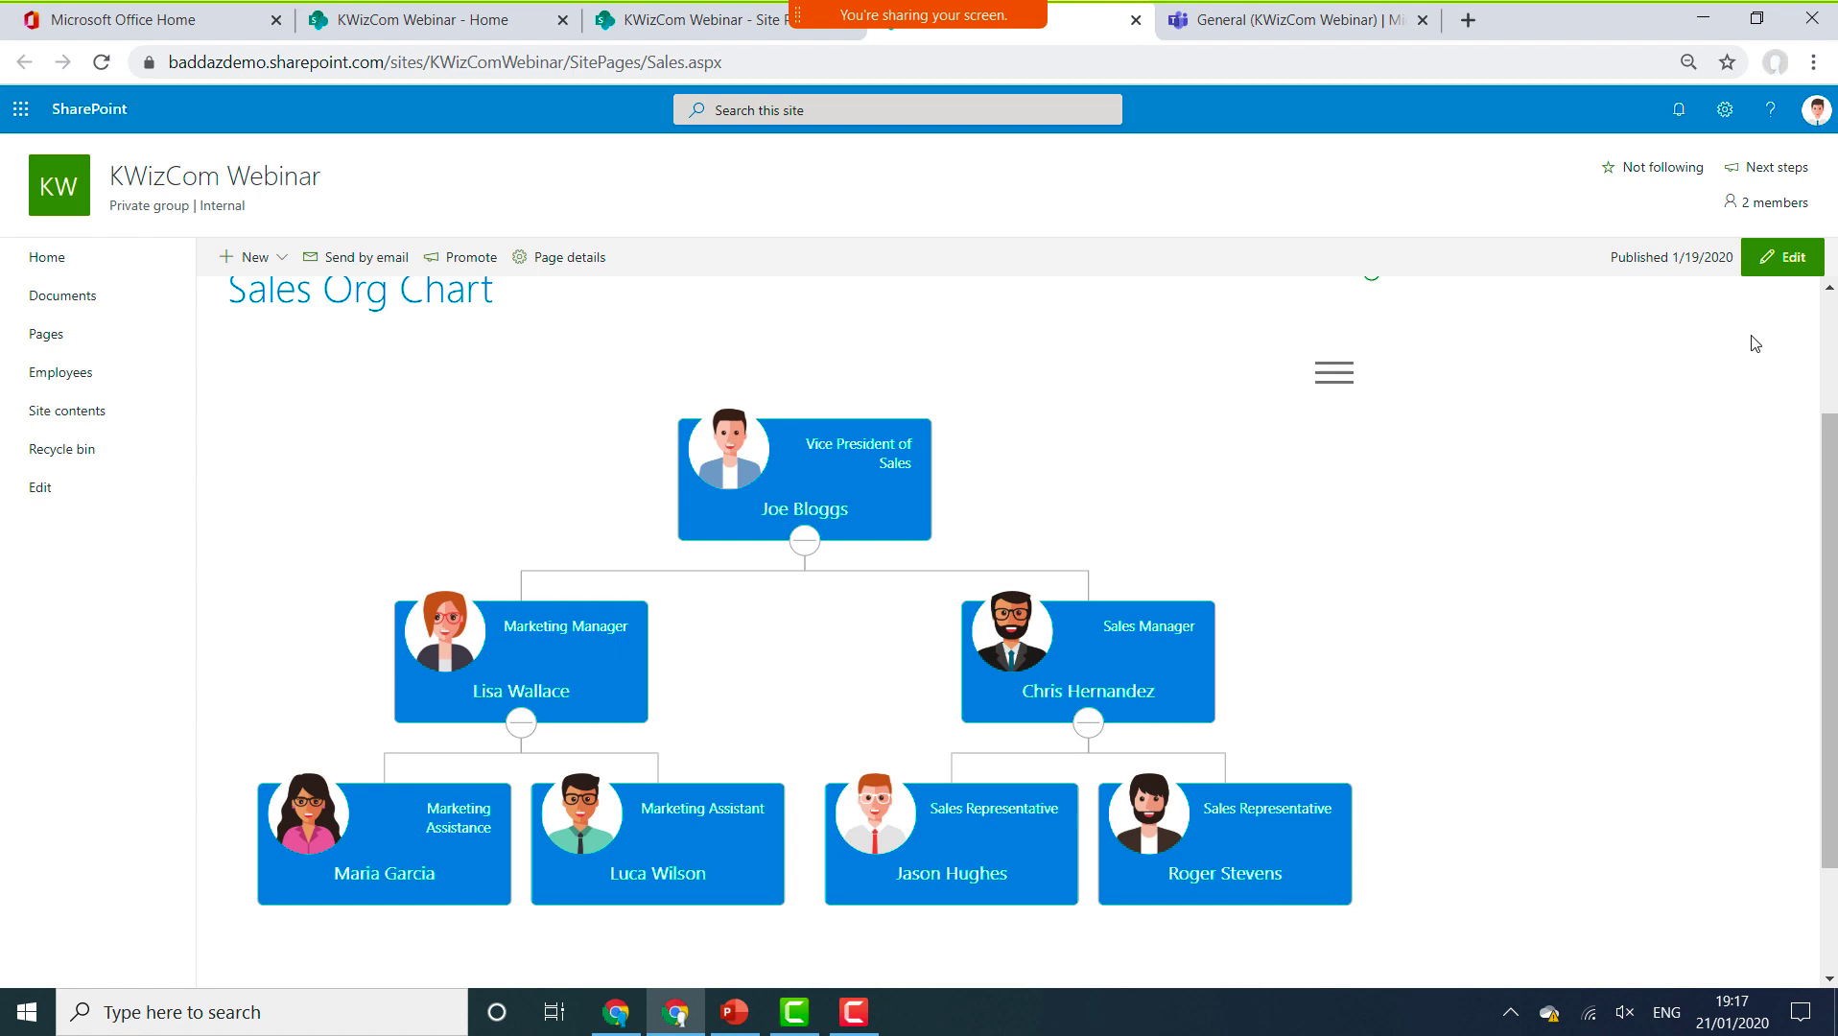
left_click(1786, 261)
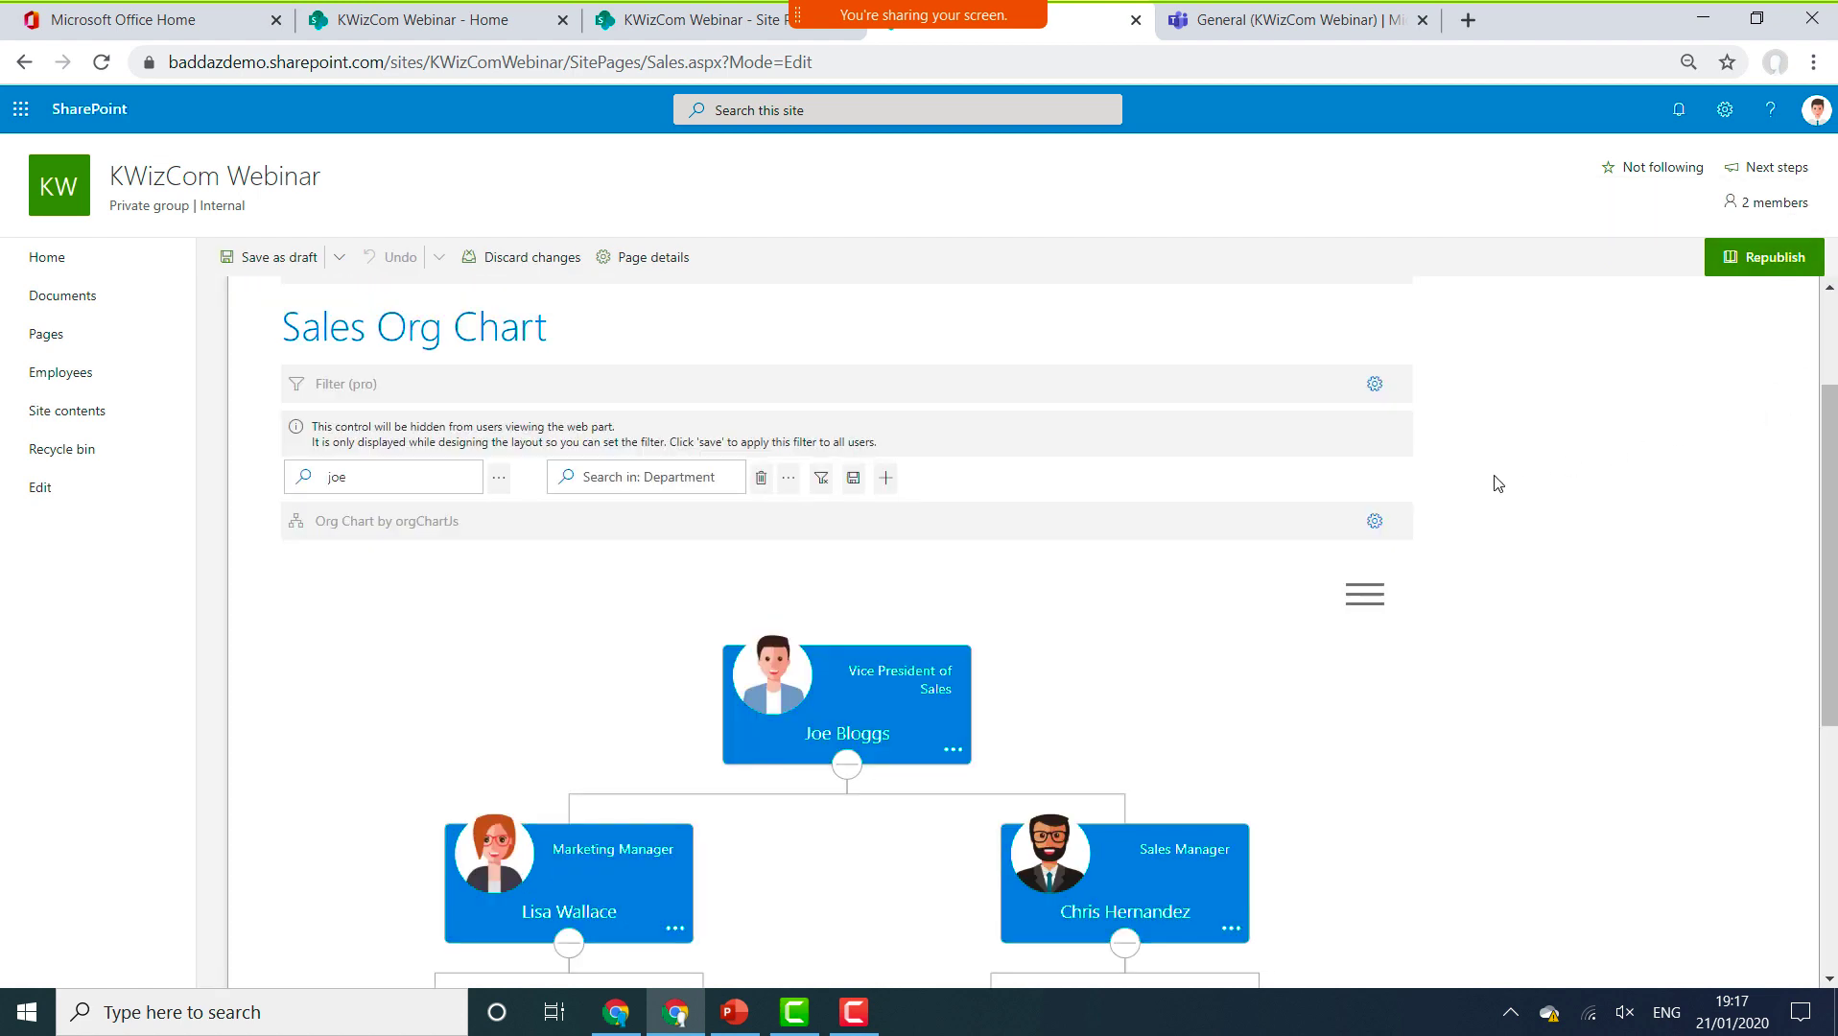
Open the Sales Org Chart's configuration settings, then close them again.
mouse_move(1248, 496)
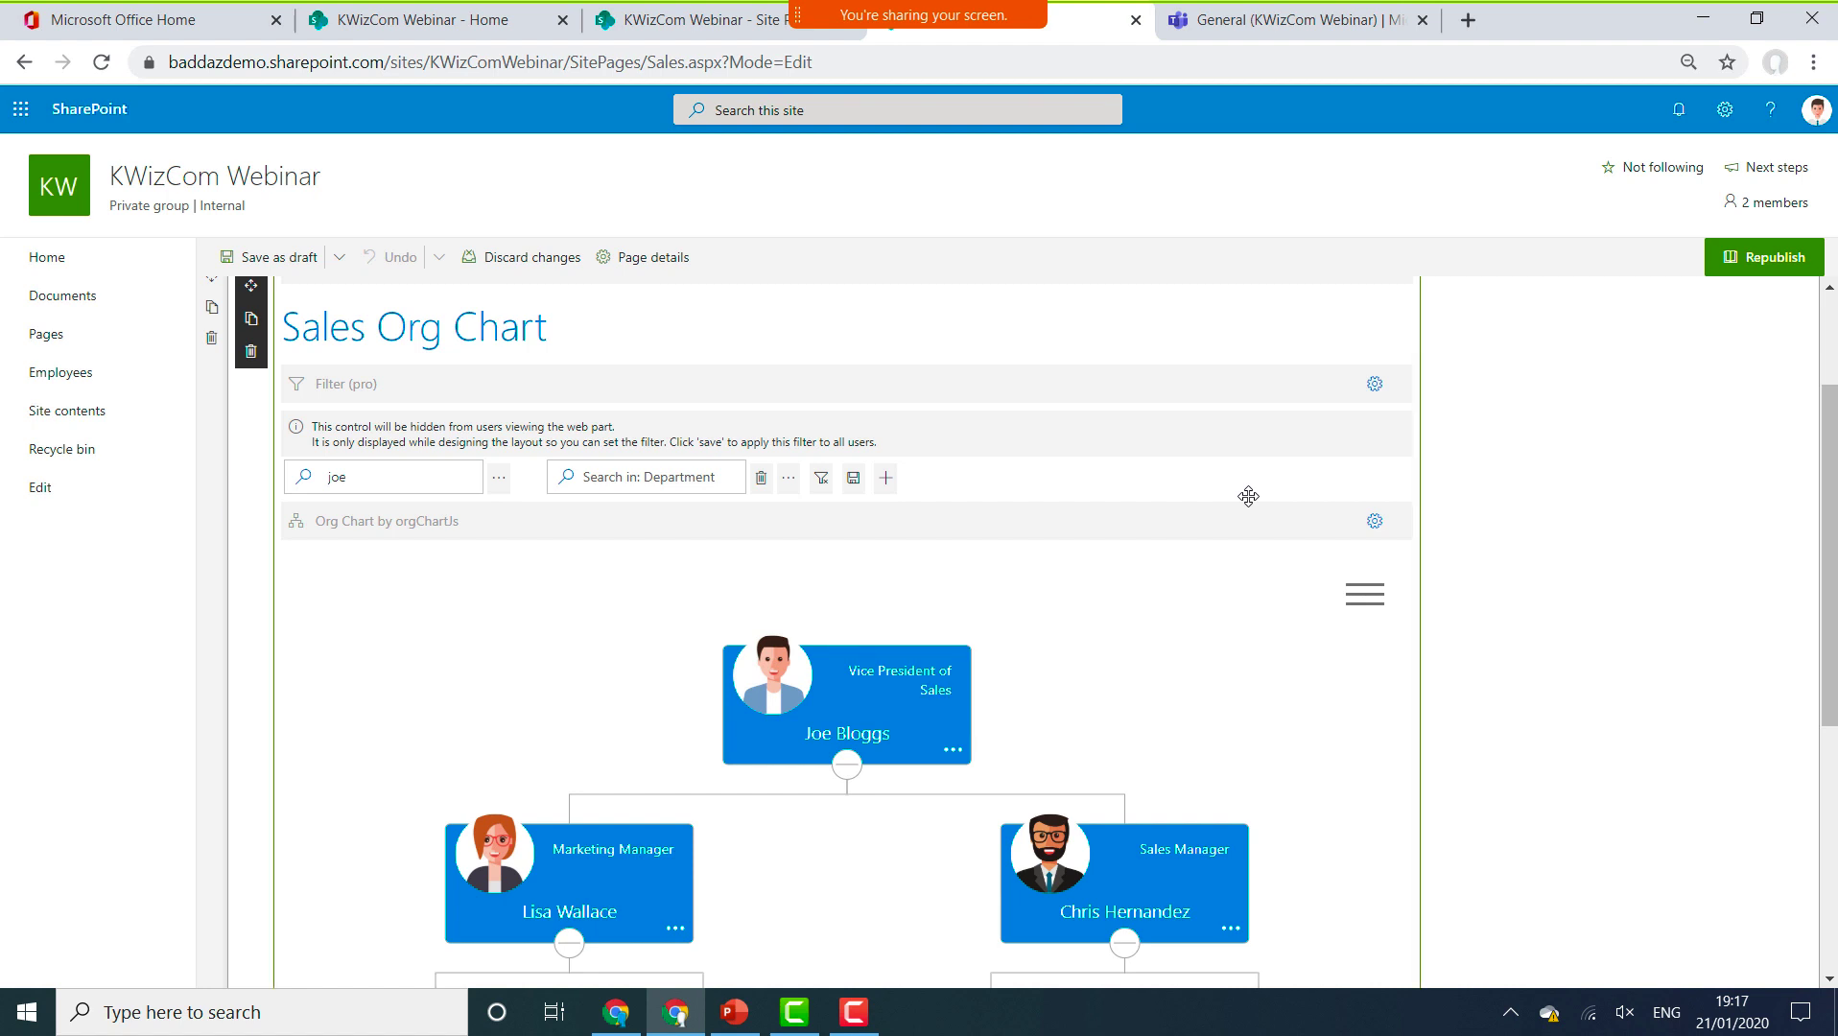
left_click(1371, 522)
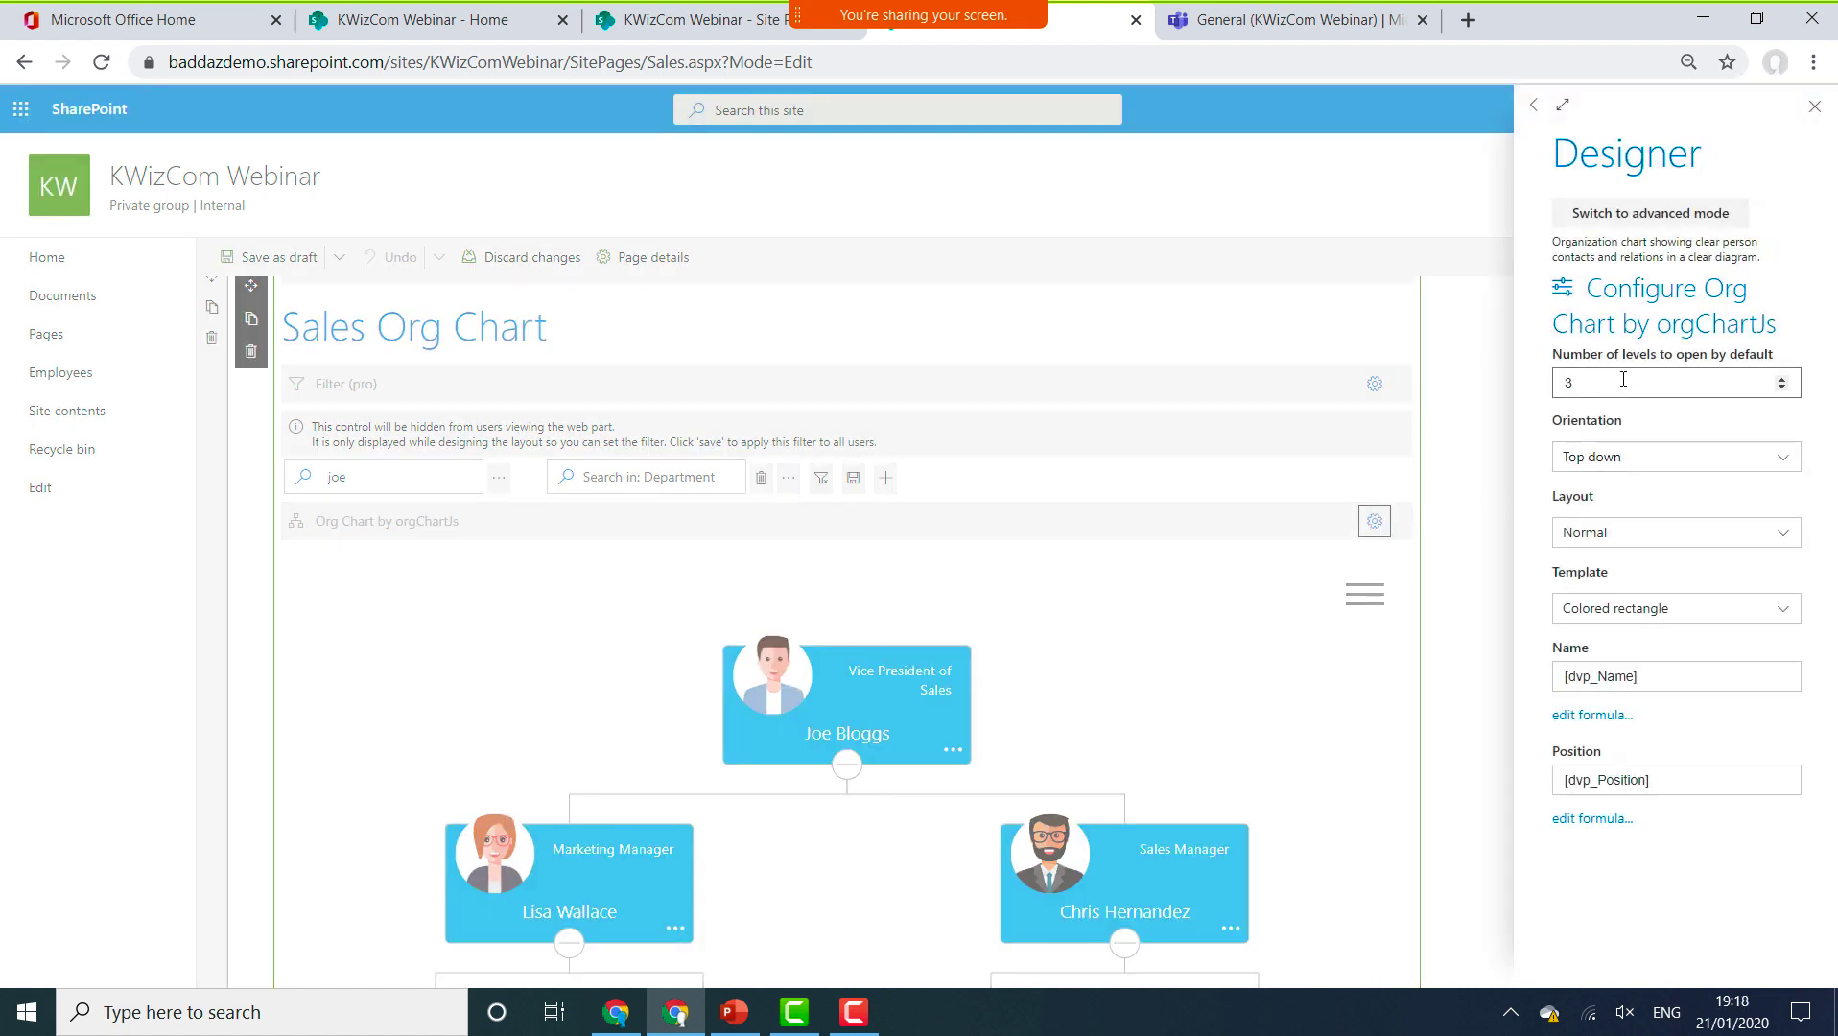
left_click(1814, 106)
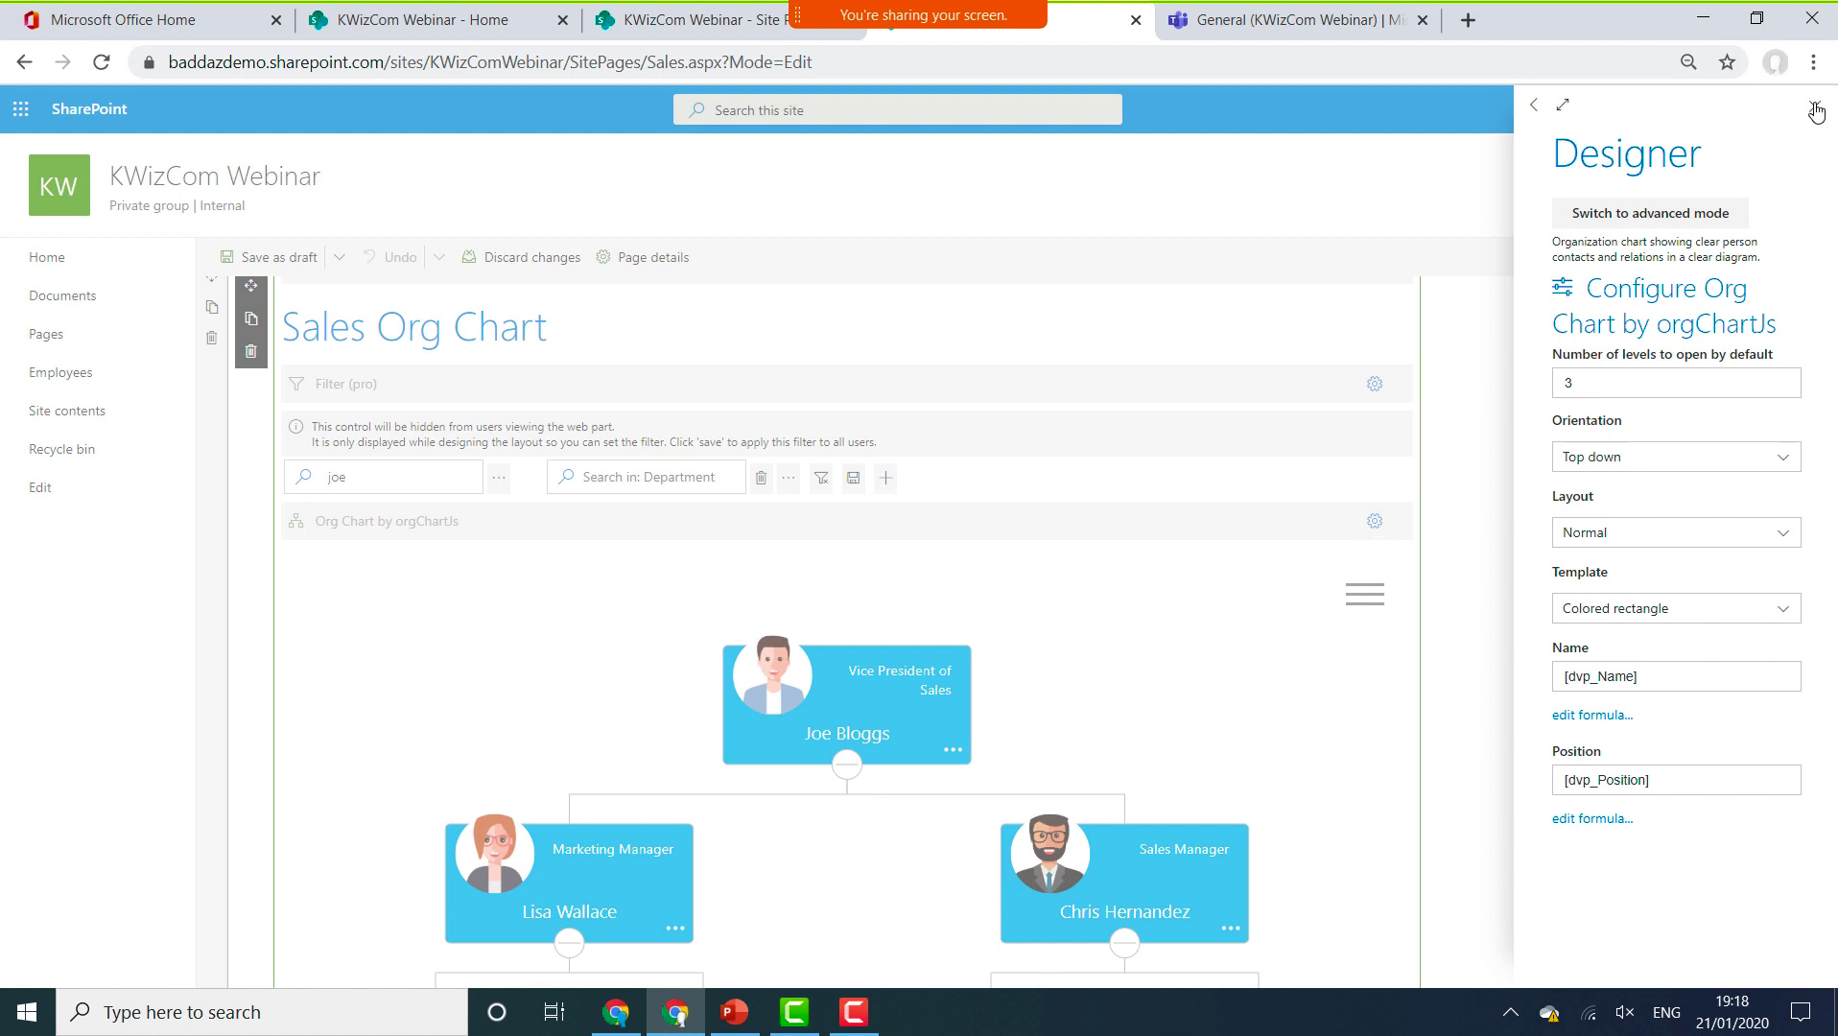
scroll(1067, 487, "up", 2)
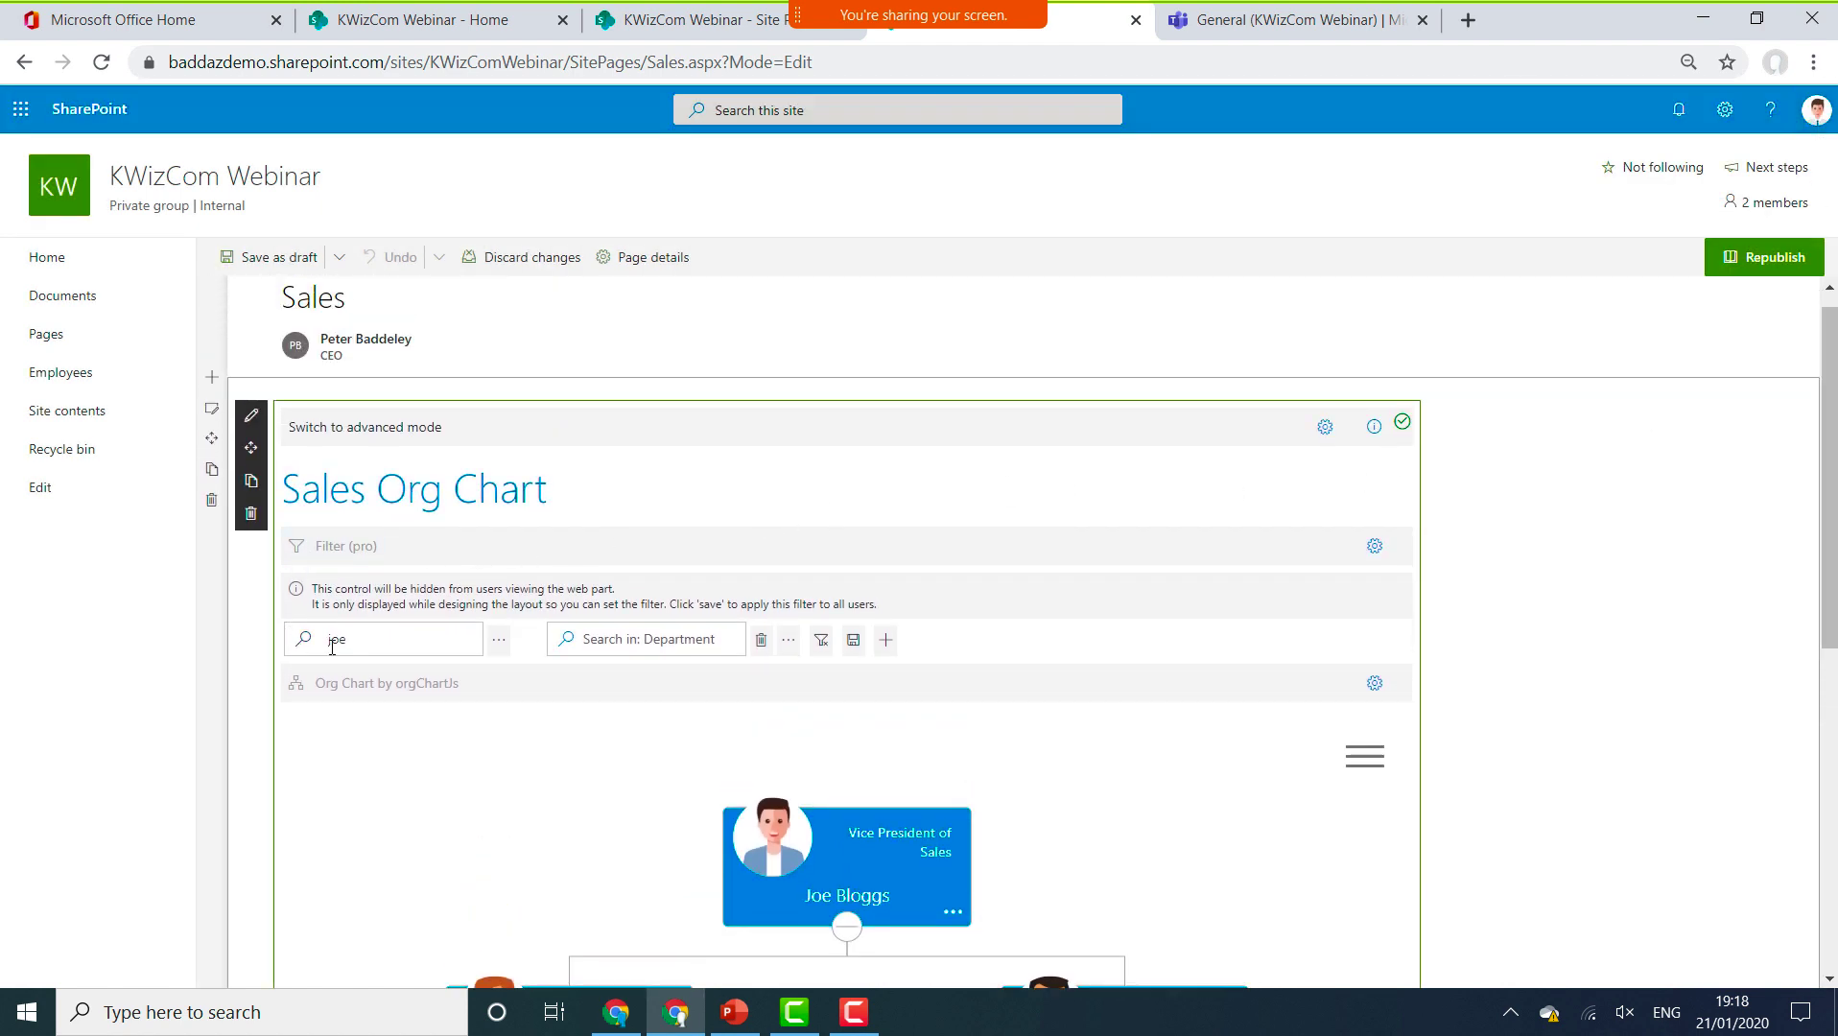
Switch the Org Chart web part to advanced mode and review the filter control's settings.
left_click(374, 434)
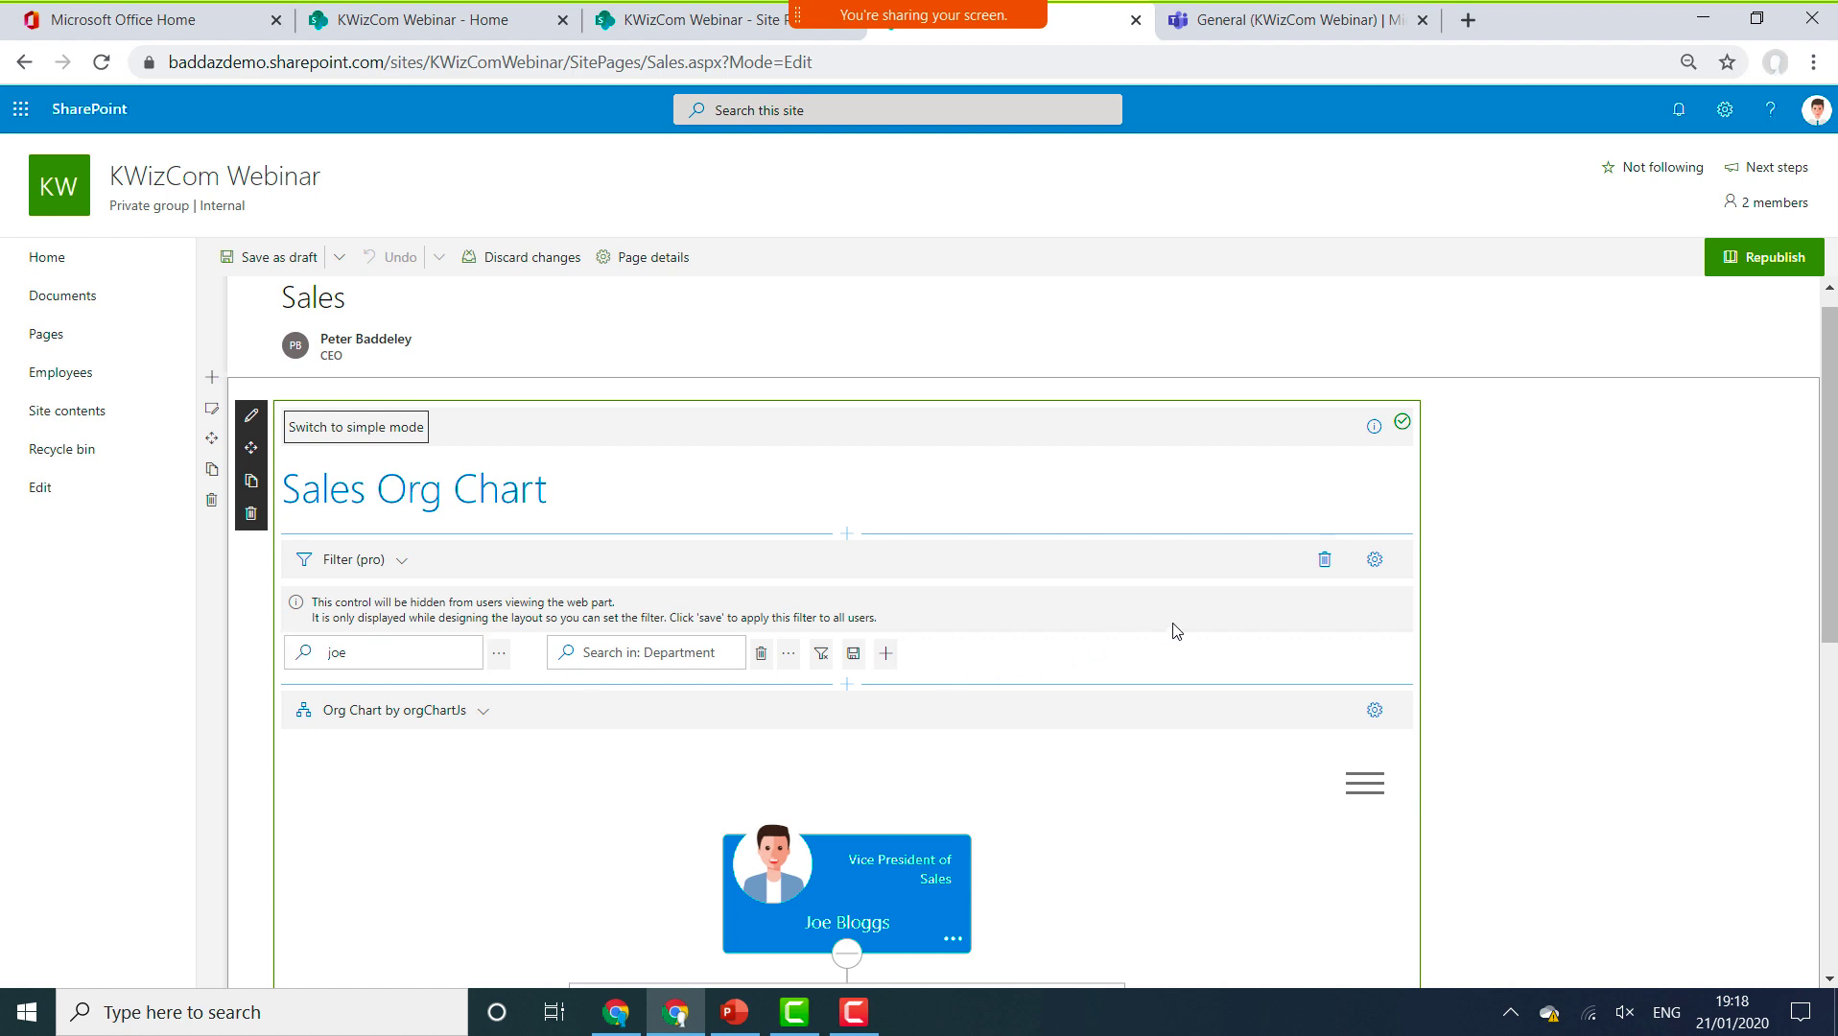
left_click(1372, 564)
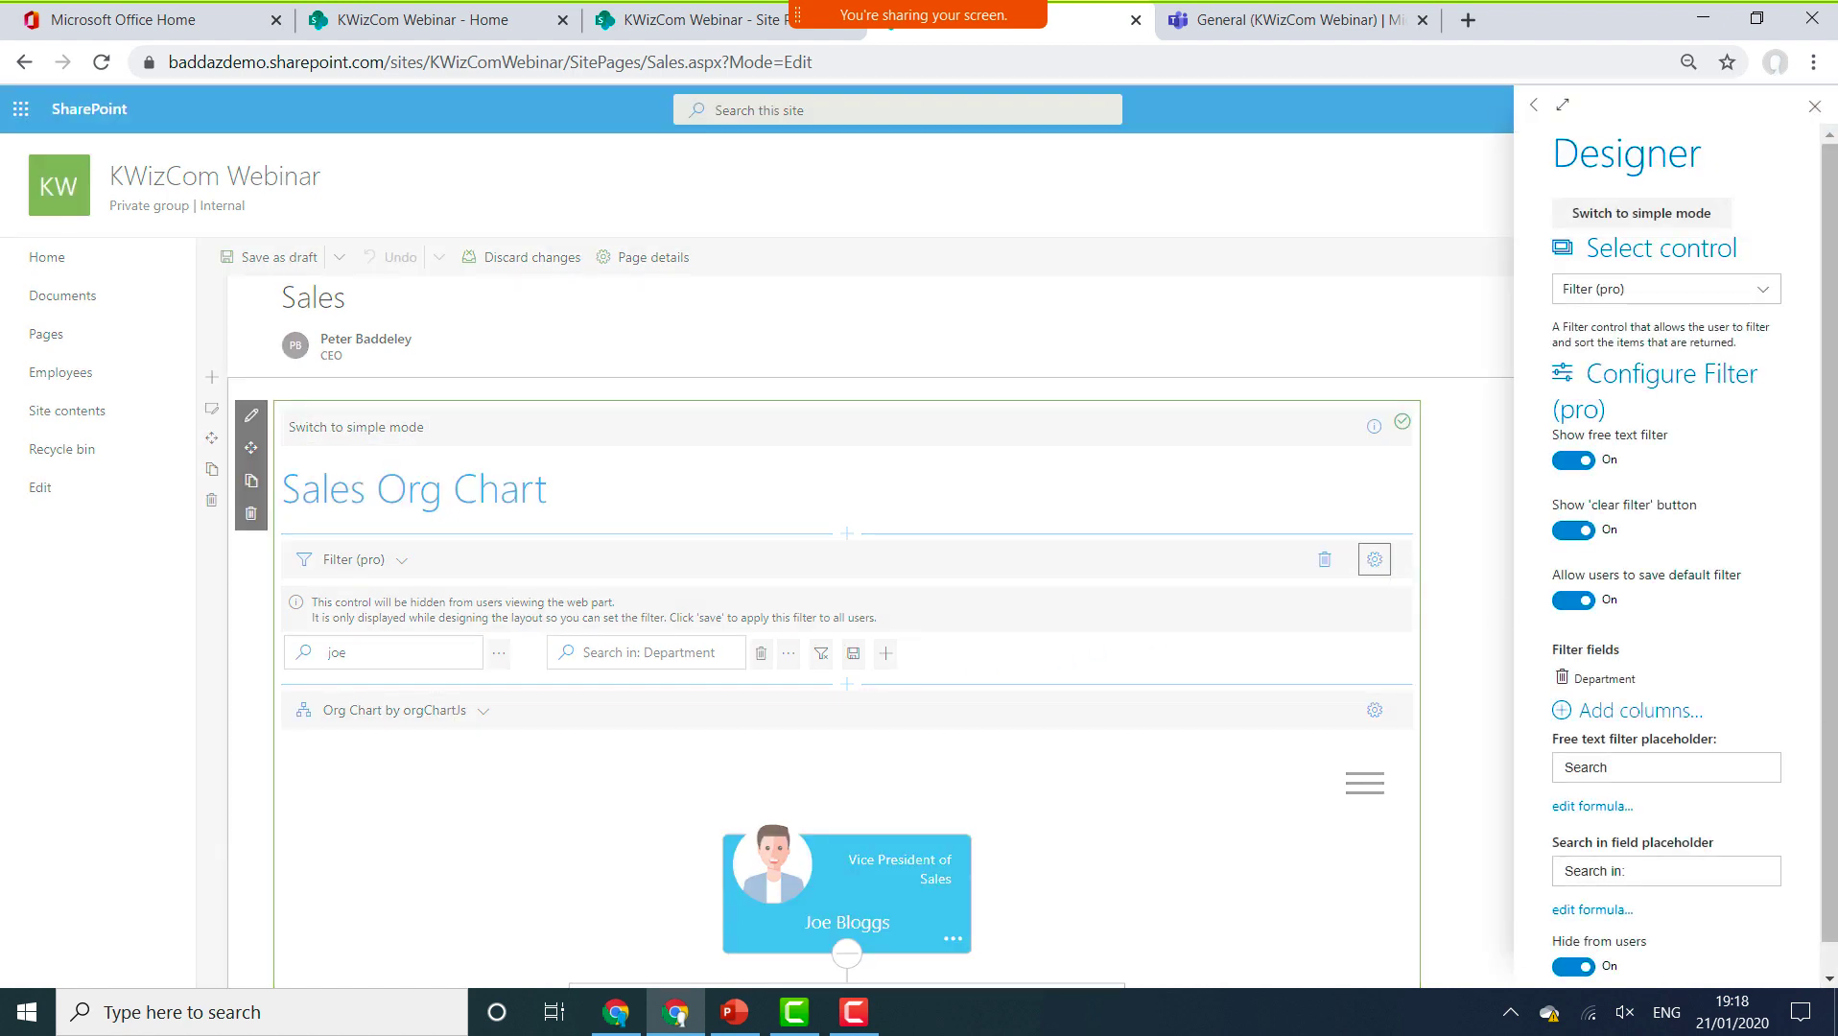
scroll(1726, 919, "down", 1)
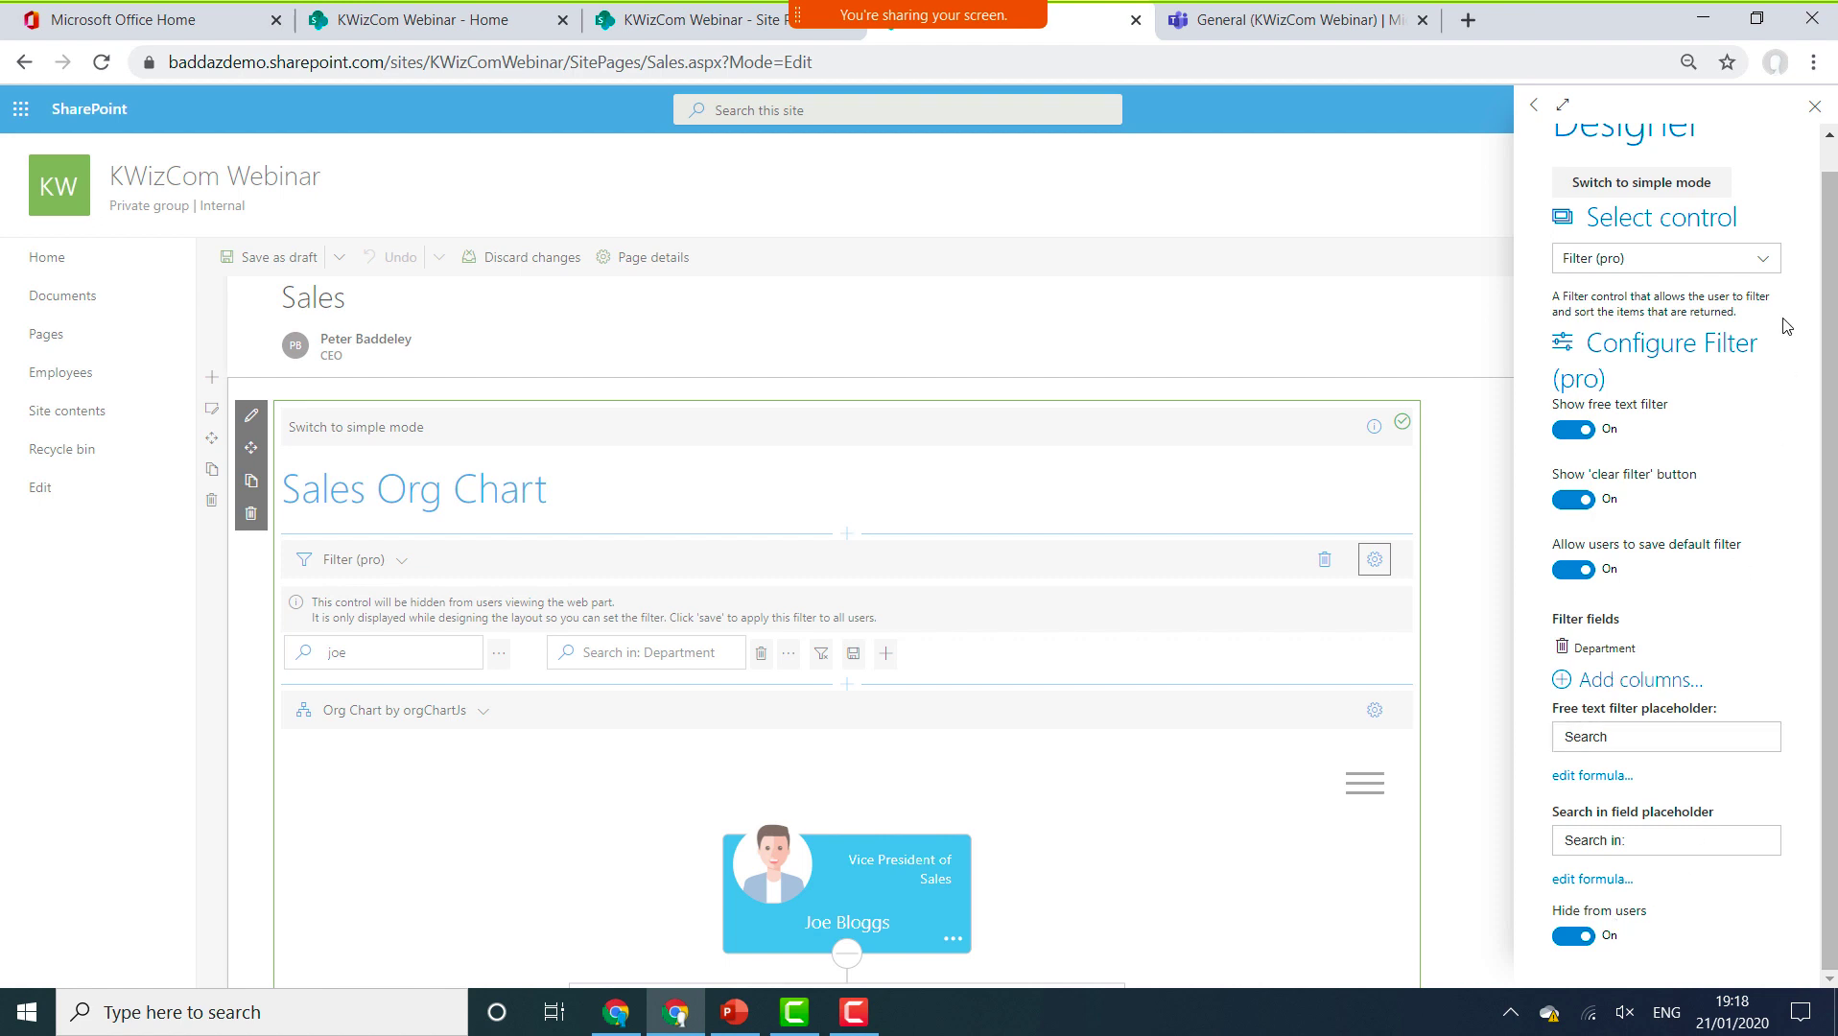
left_click(1814, 110)
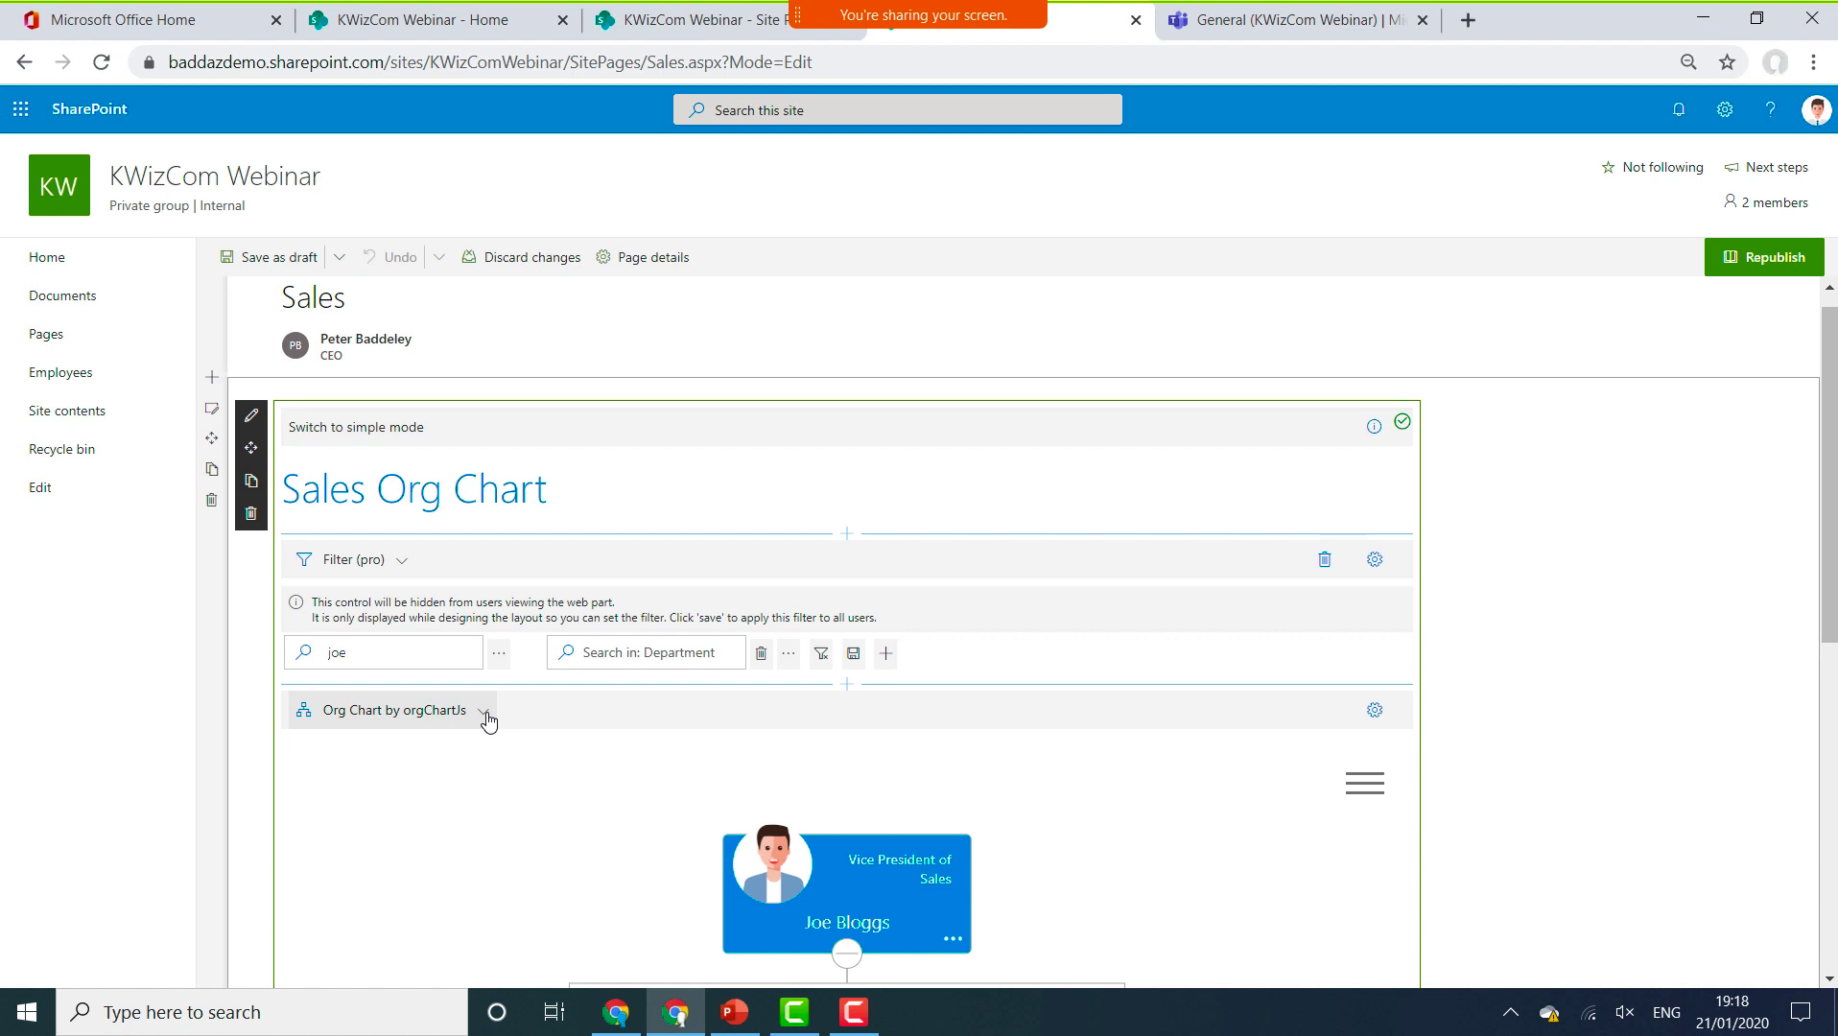
left_click(845, 537)
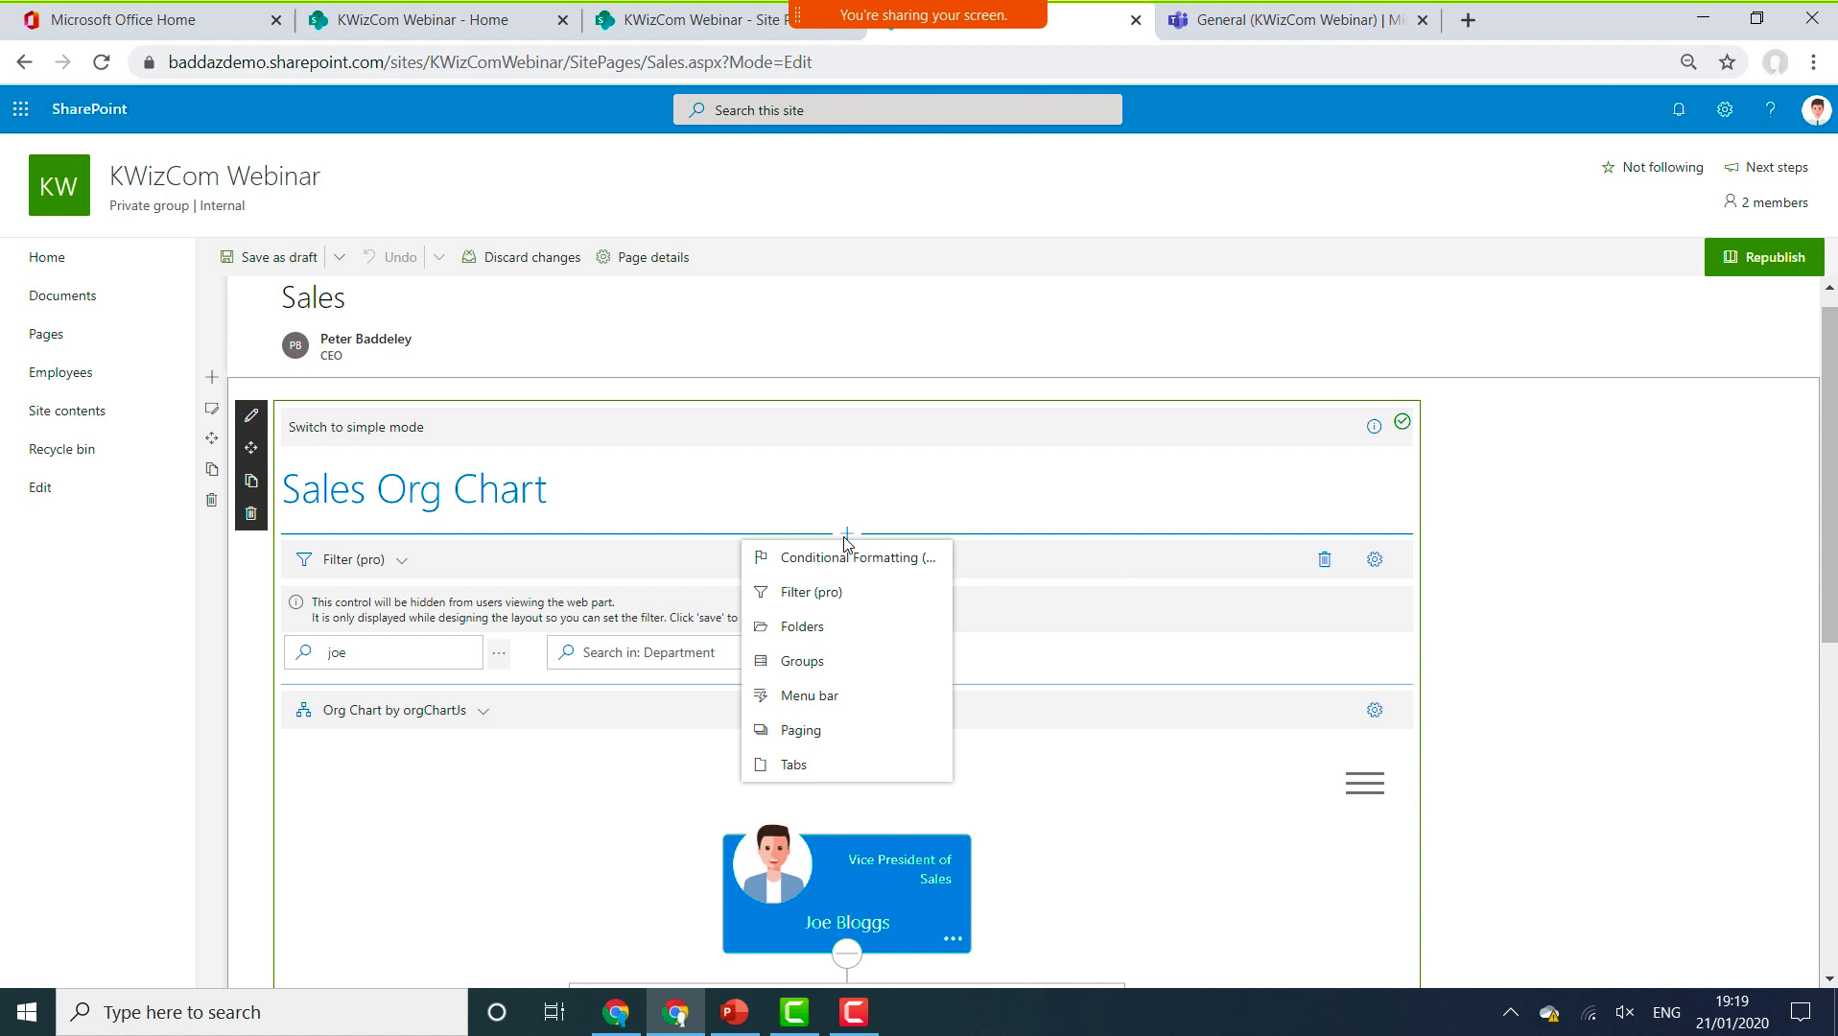
Republish the Sales page and close its tab, returning to Site Pages.
left_click(1736, 261)
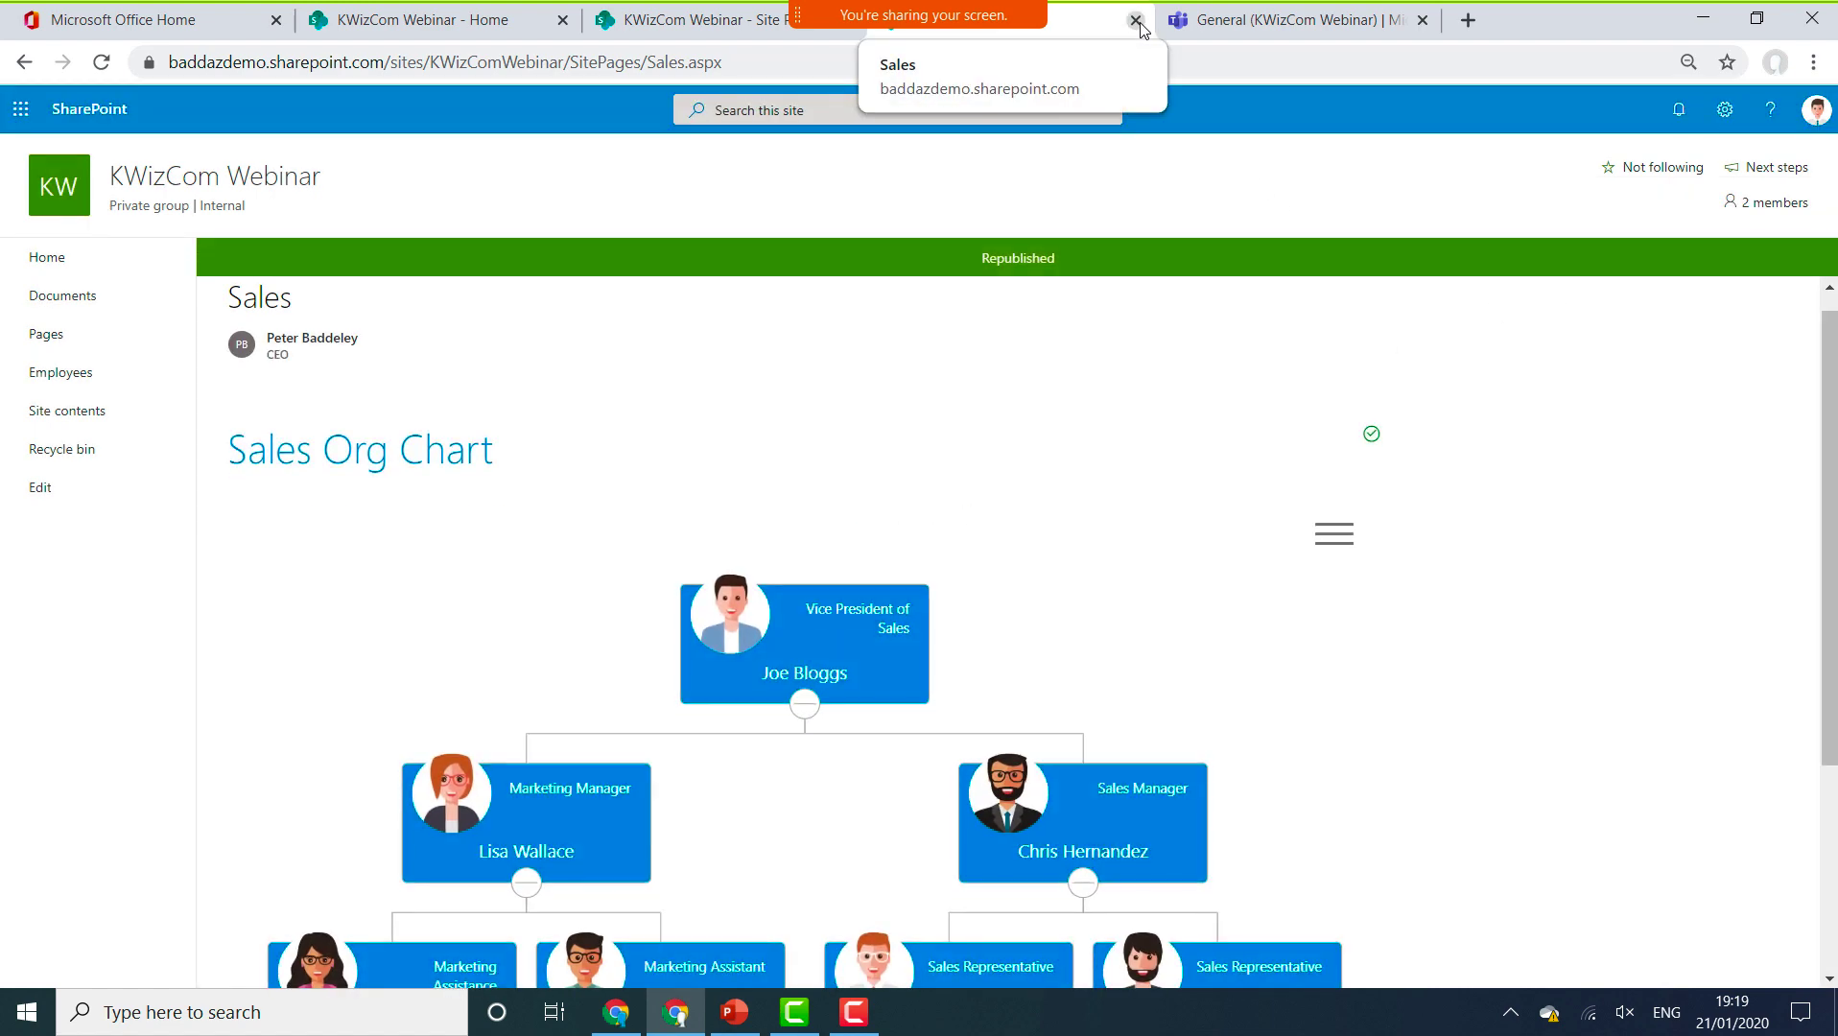
left_click(1135, 20)
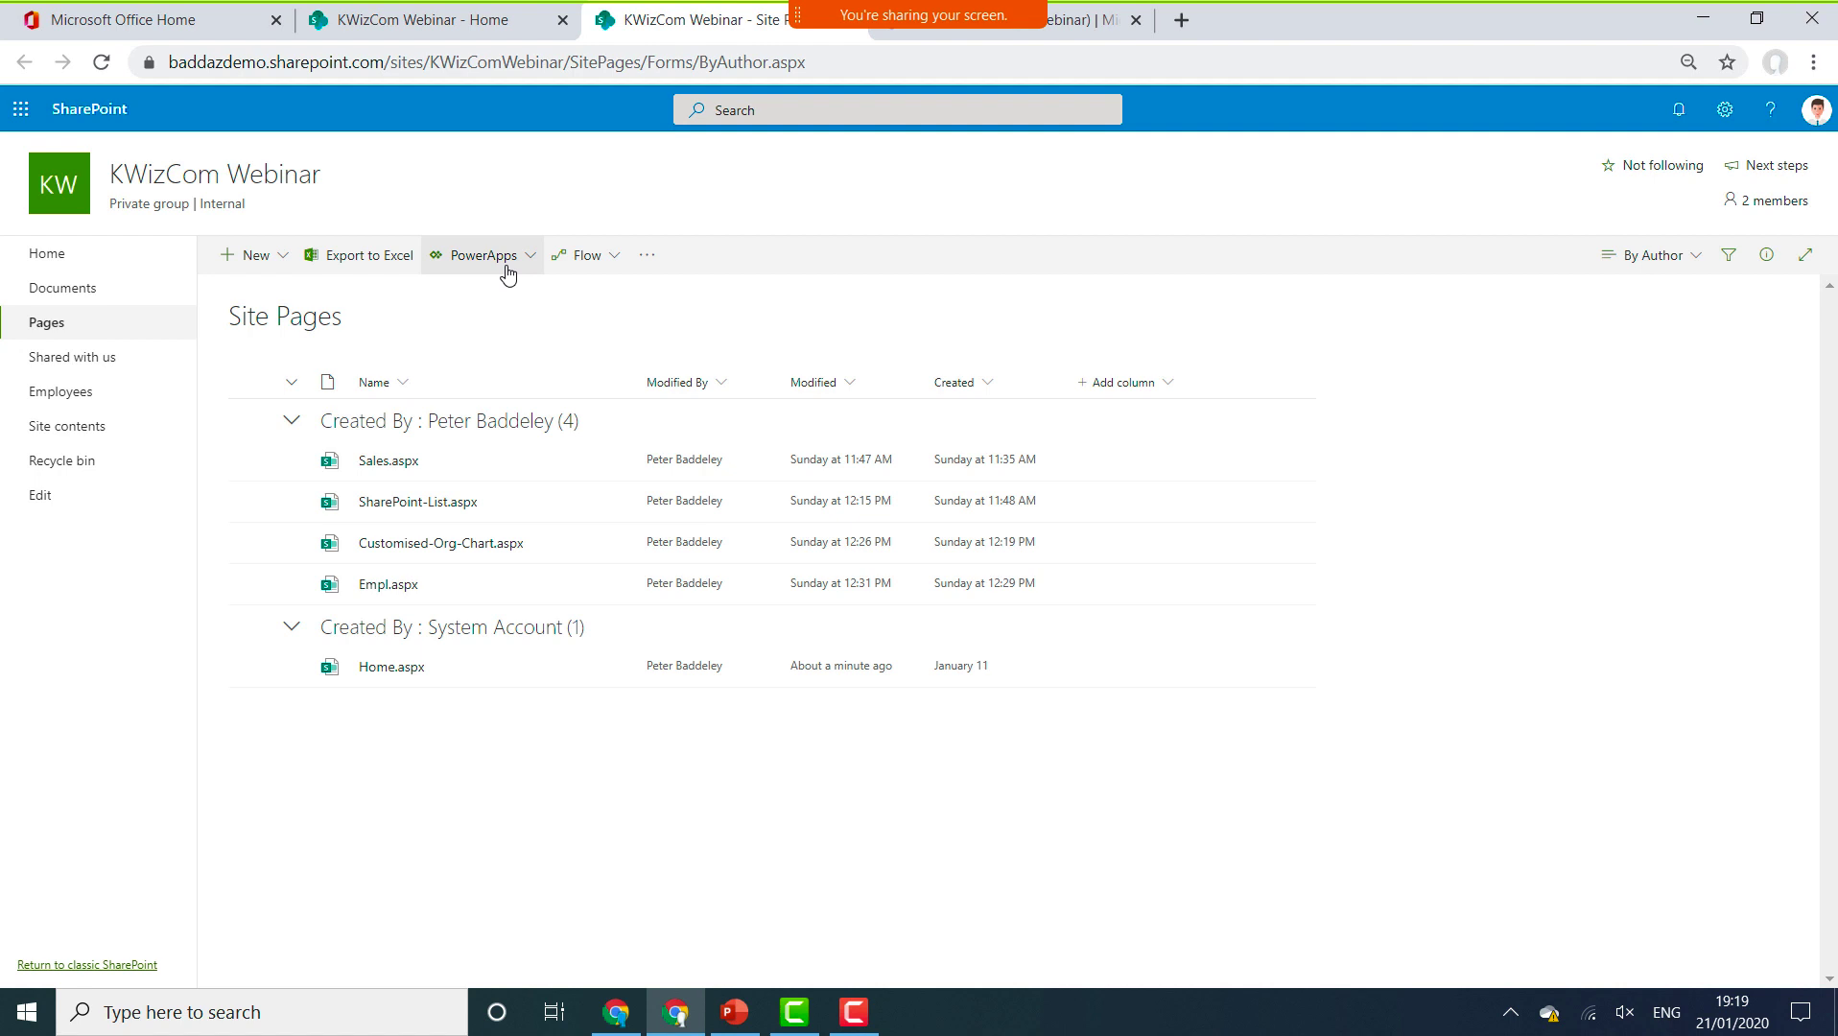
left_click(123, 392)
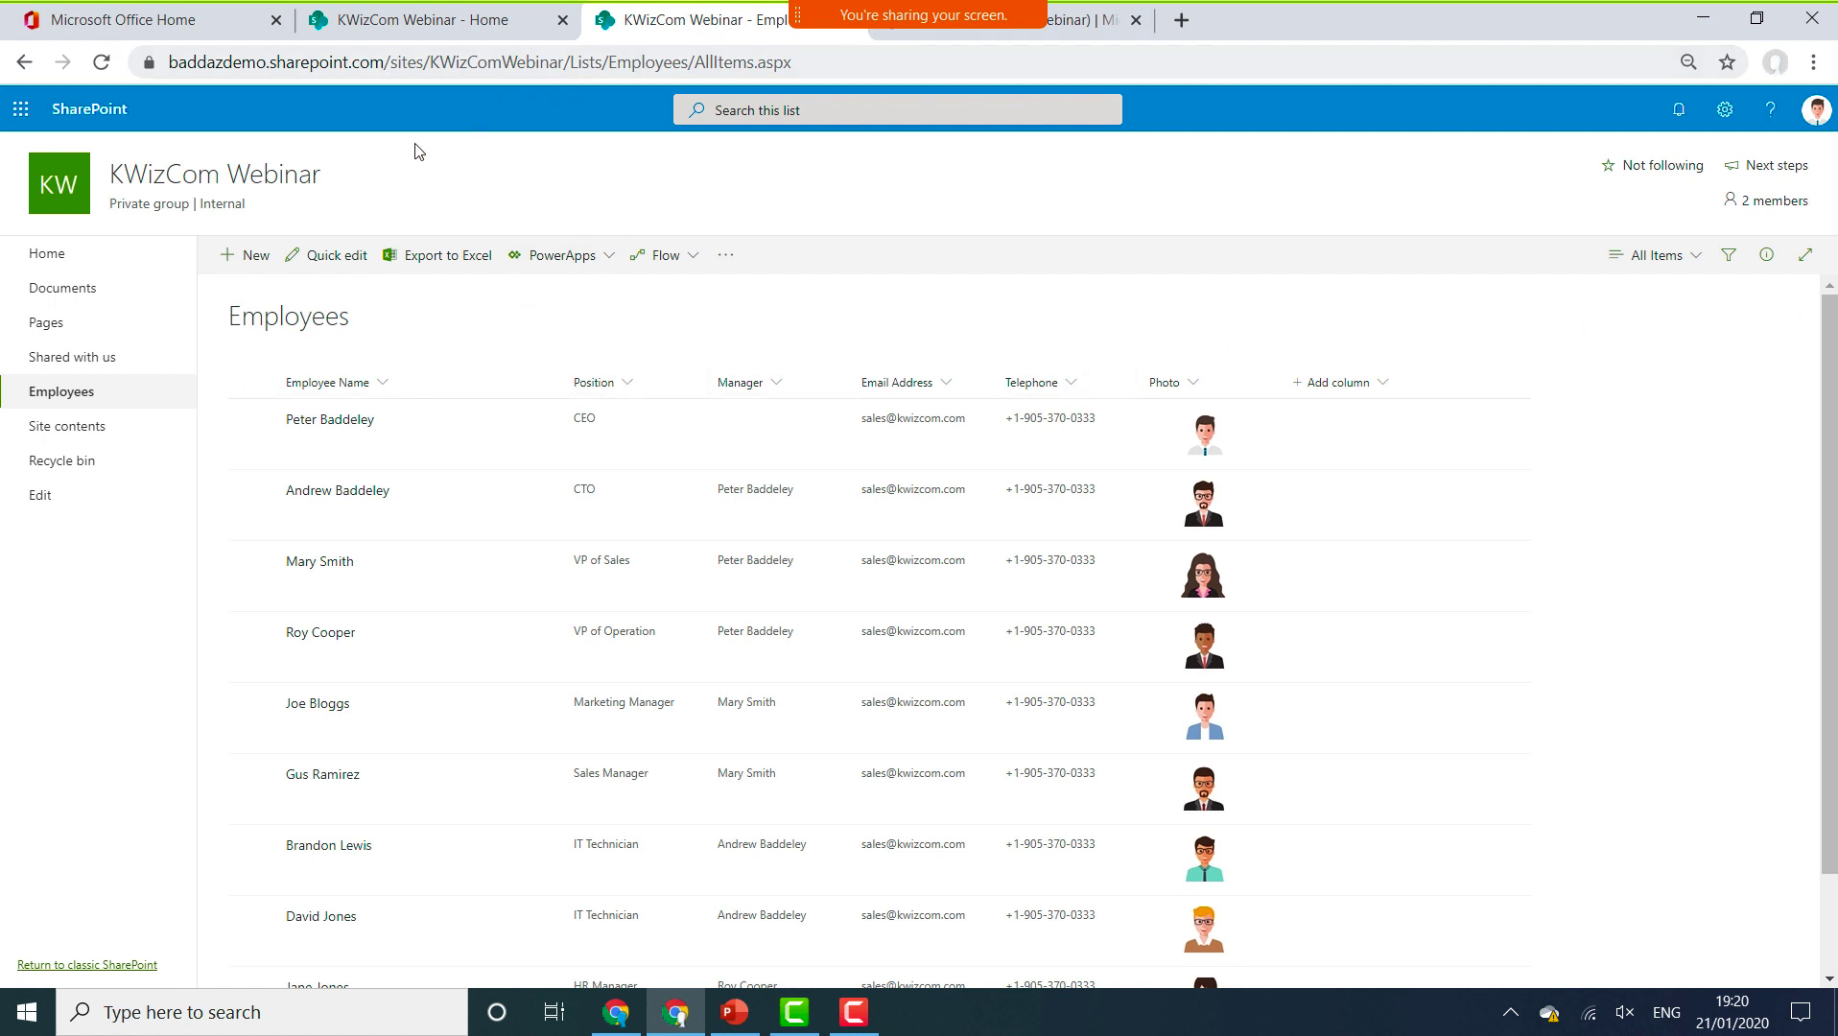
left_click(115, 327)
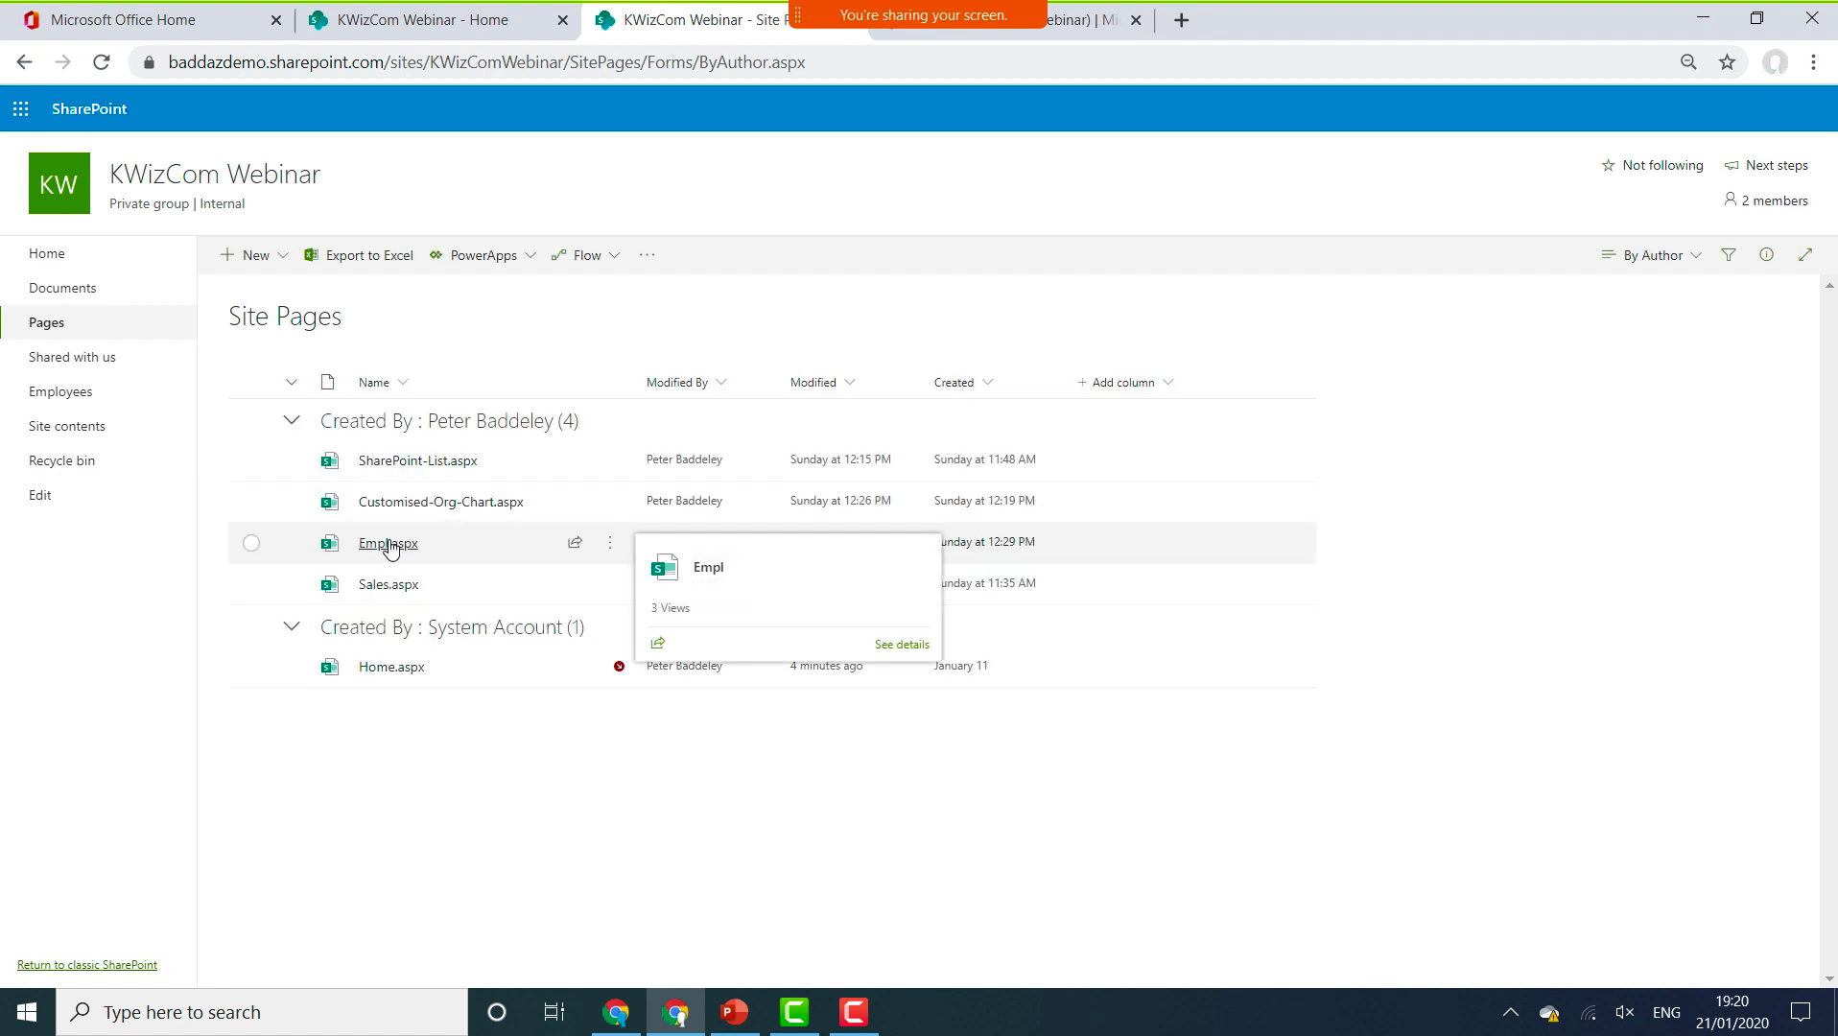
Open SharePoint-List.aspx from Site Pages, abandoning the accidentally opened Empl page.
left_click(389, 545)
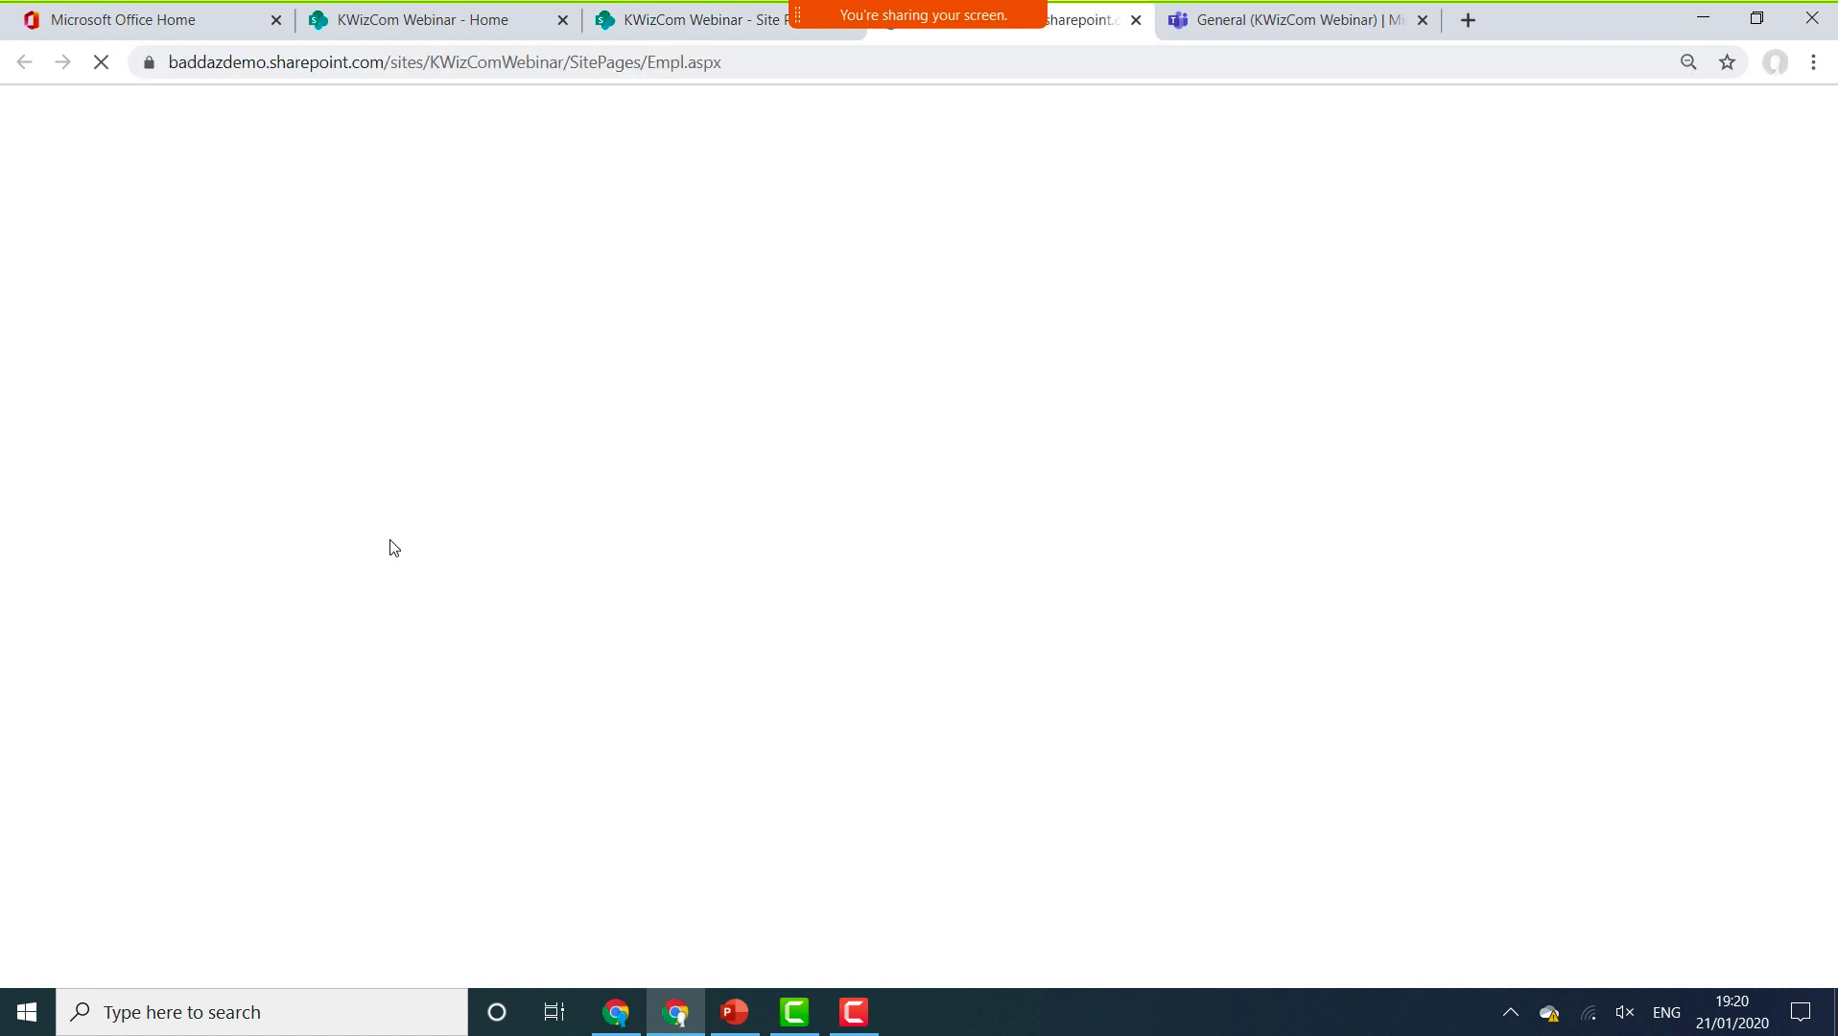
left_click(1136, 19)
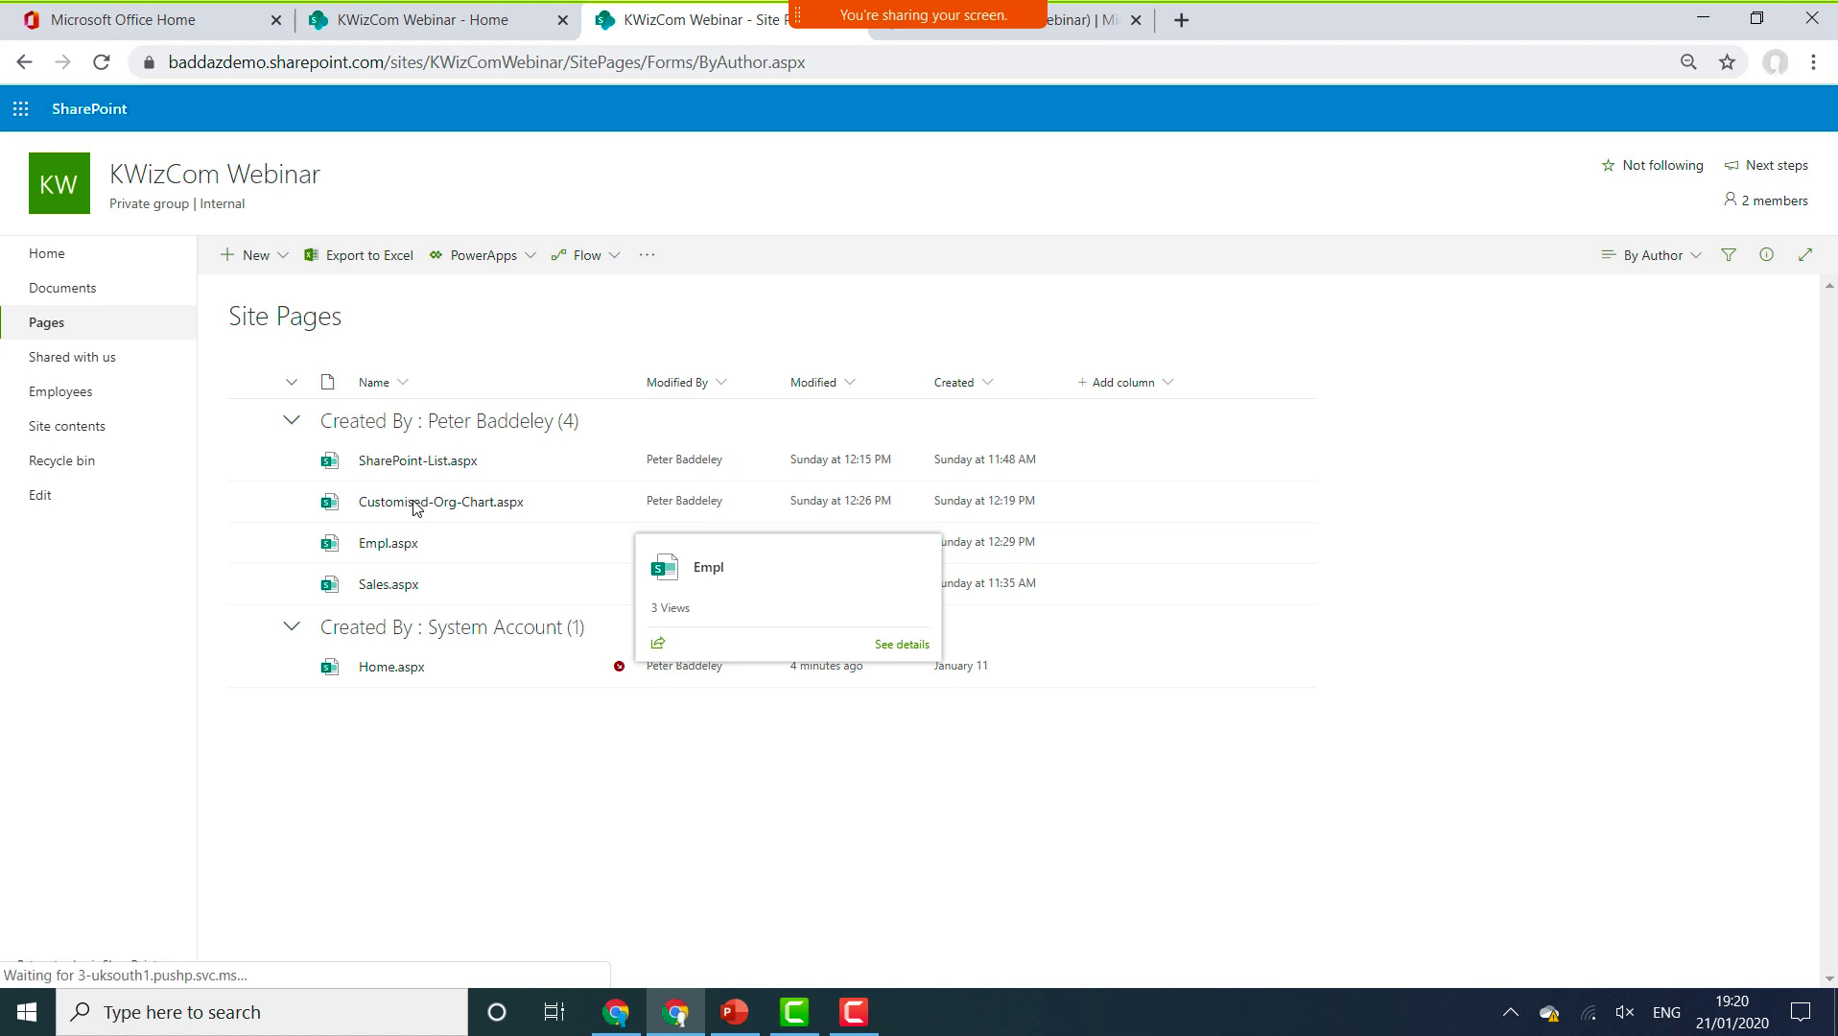
left_click(414, 468)
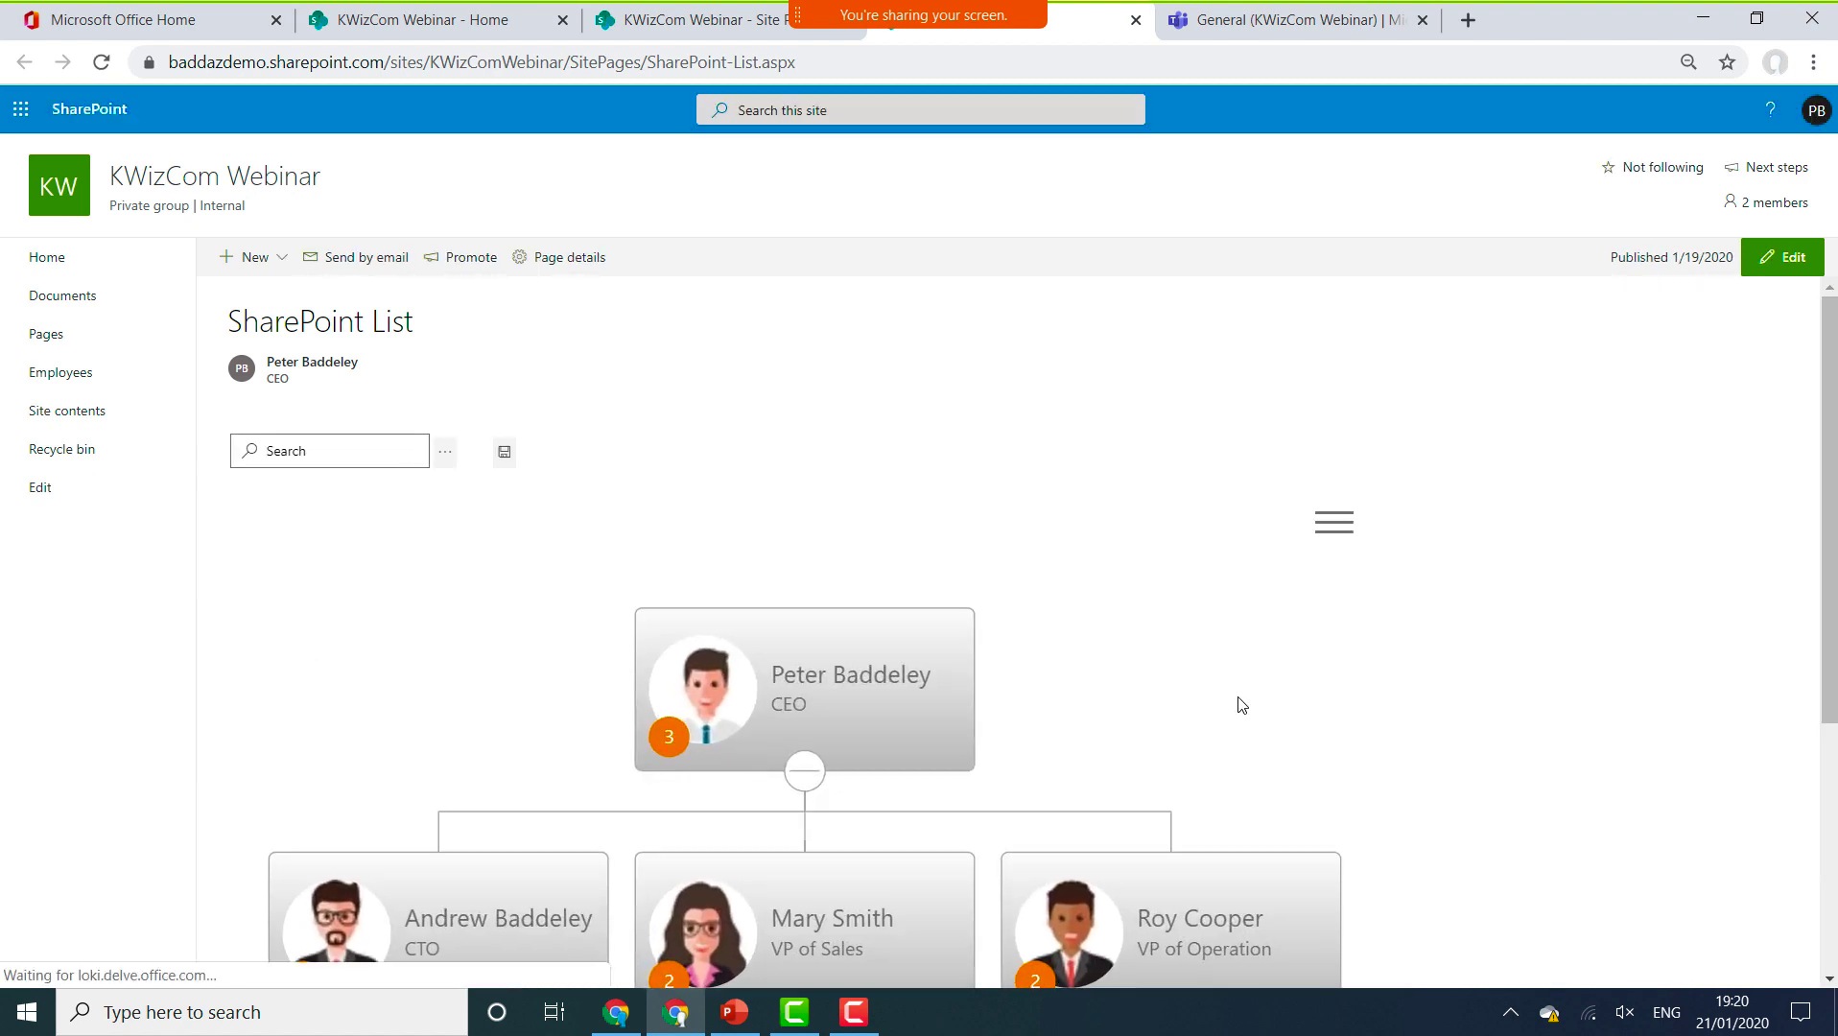
scroll(1833, 582, "down", 3)
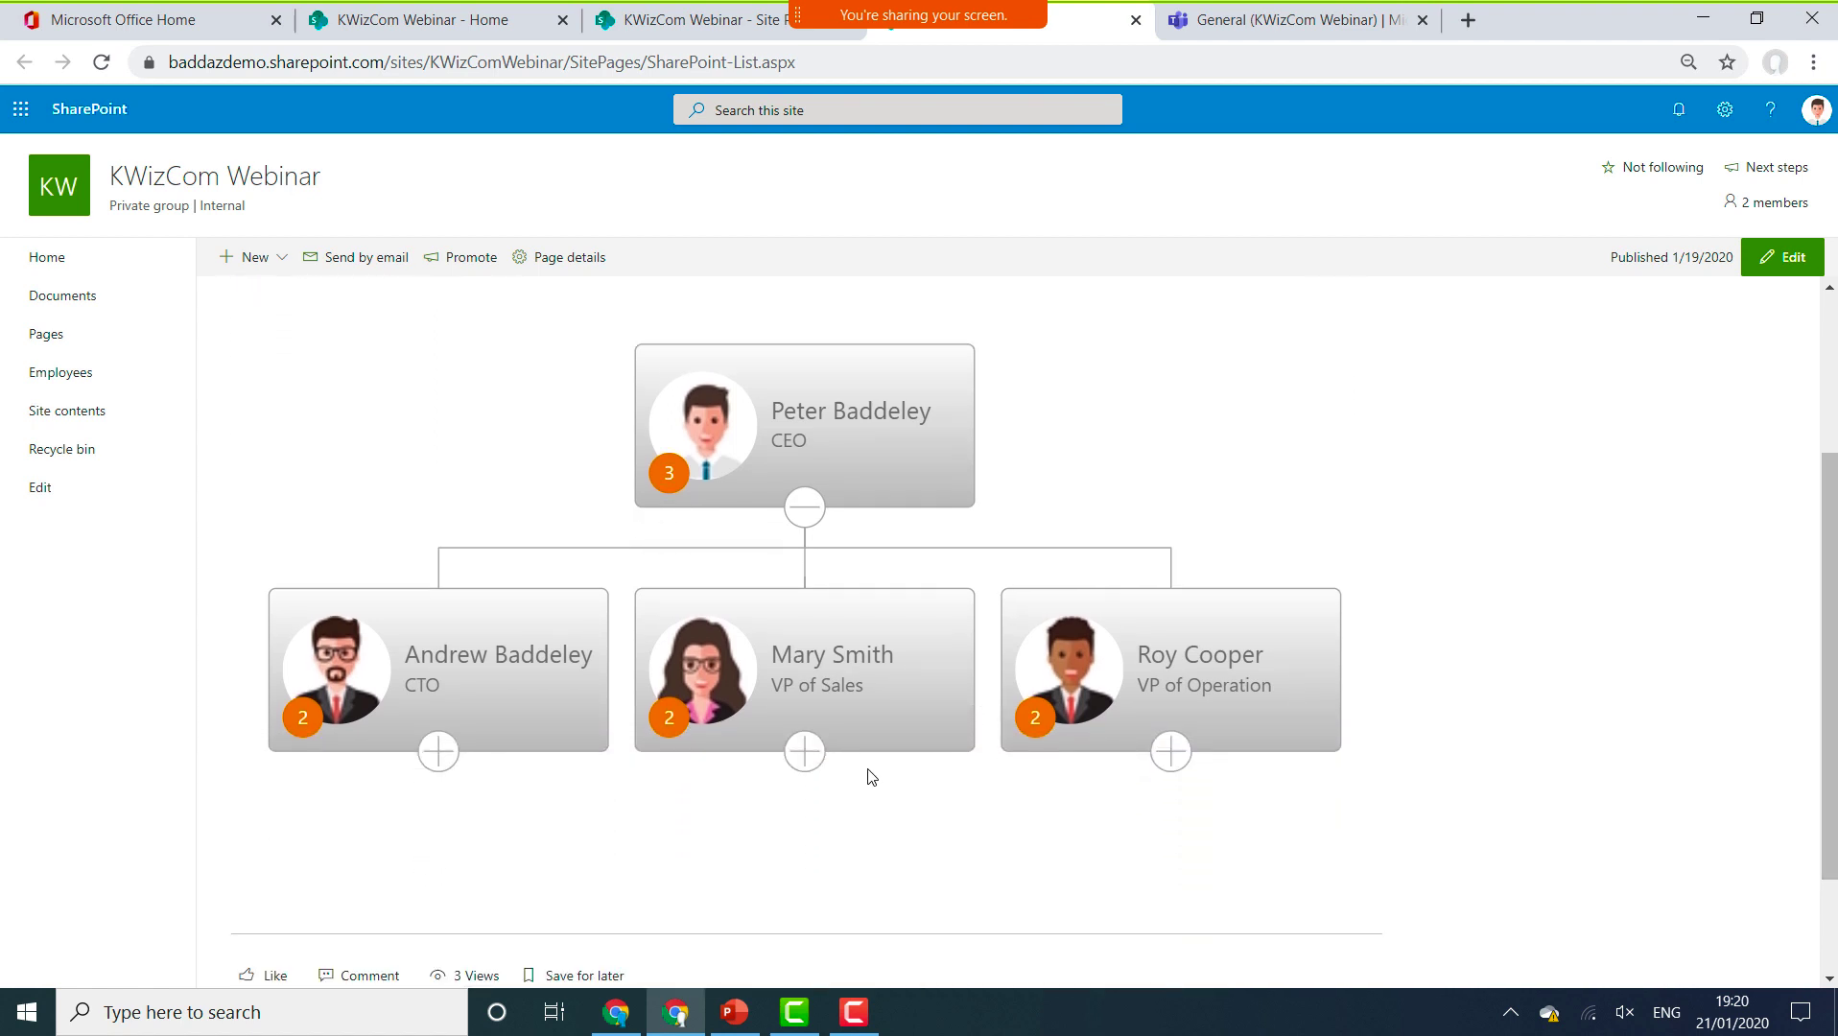
left_click(804, 752)
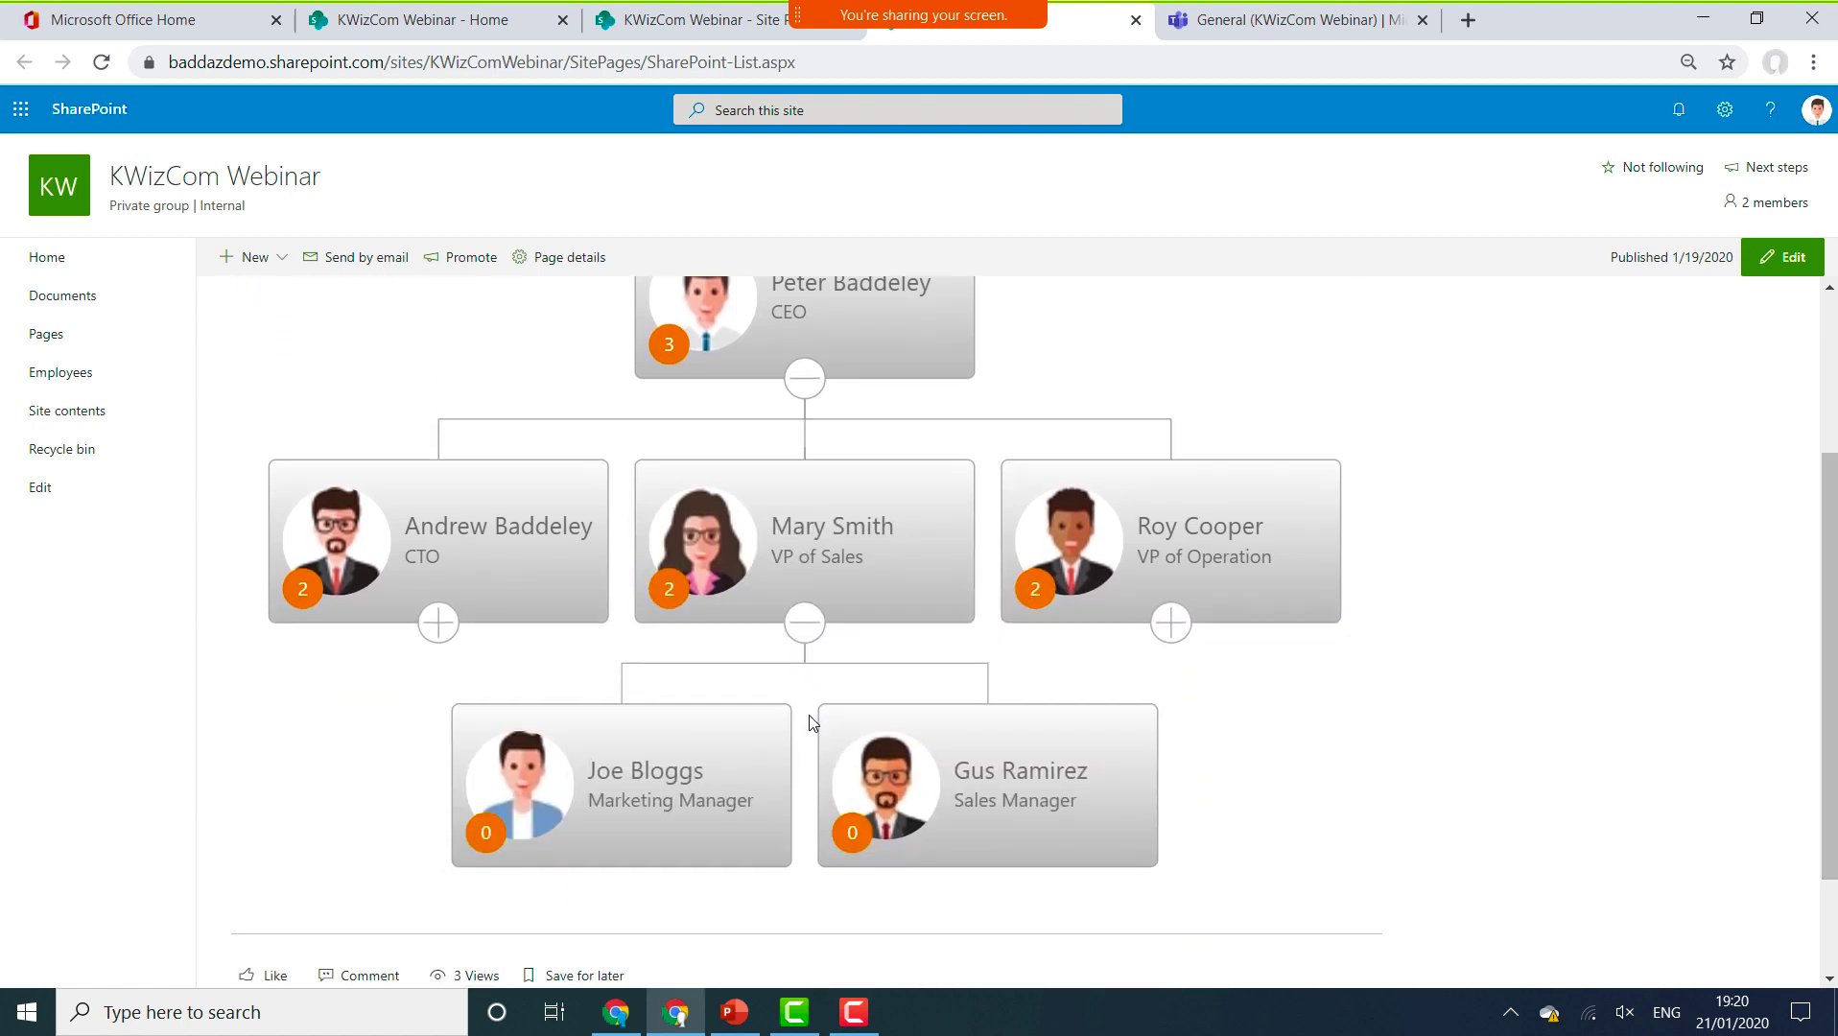
left_click(804, 599)
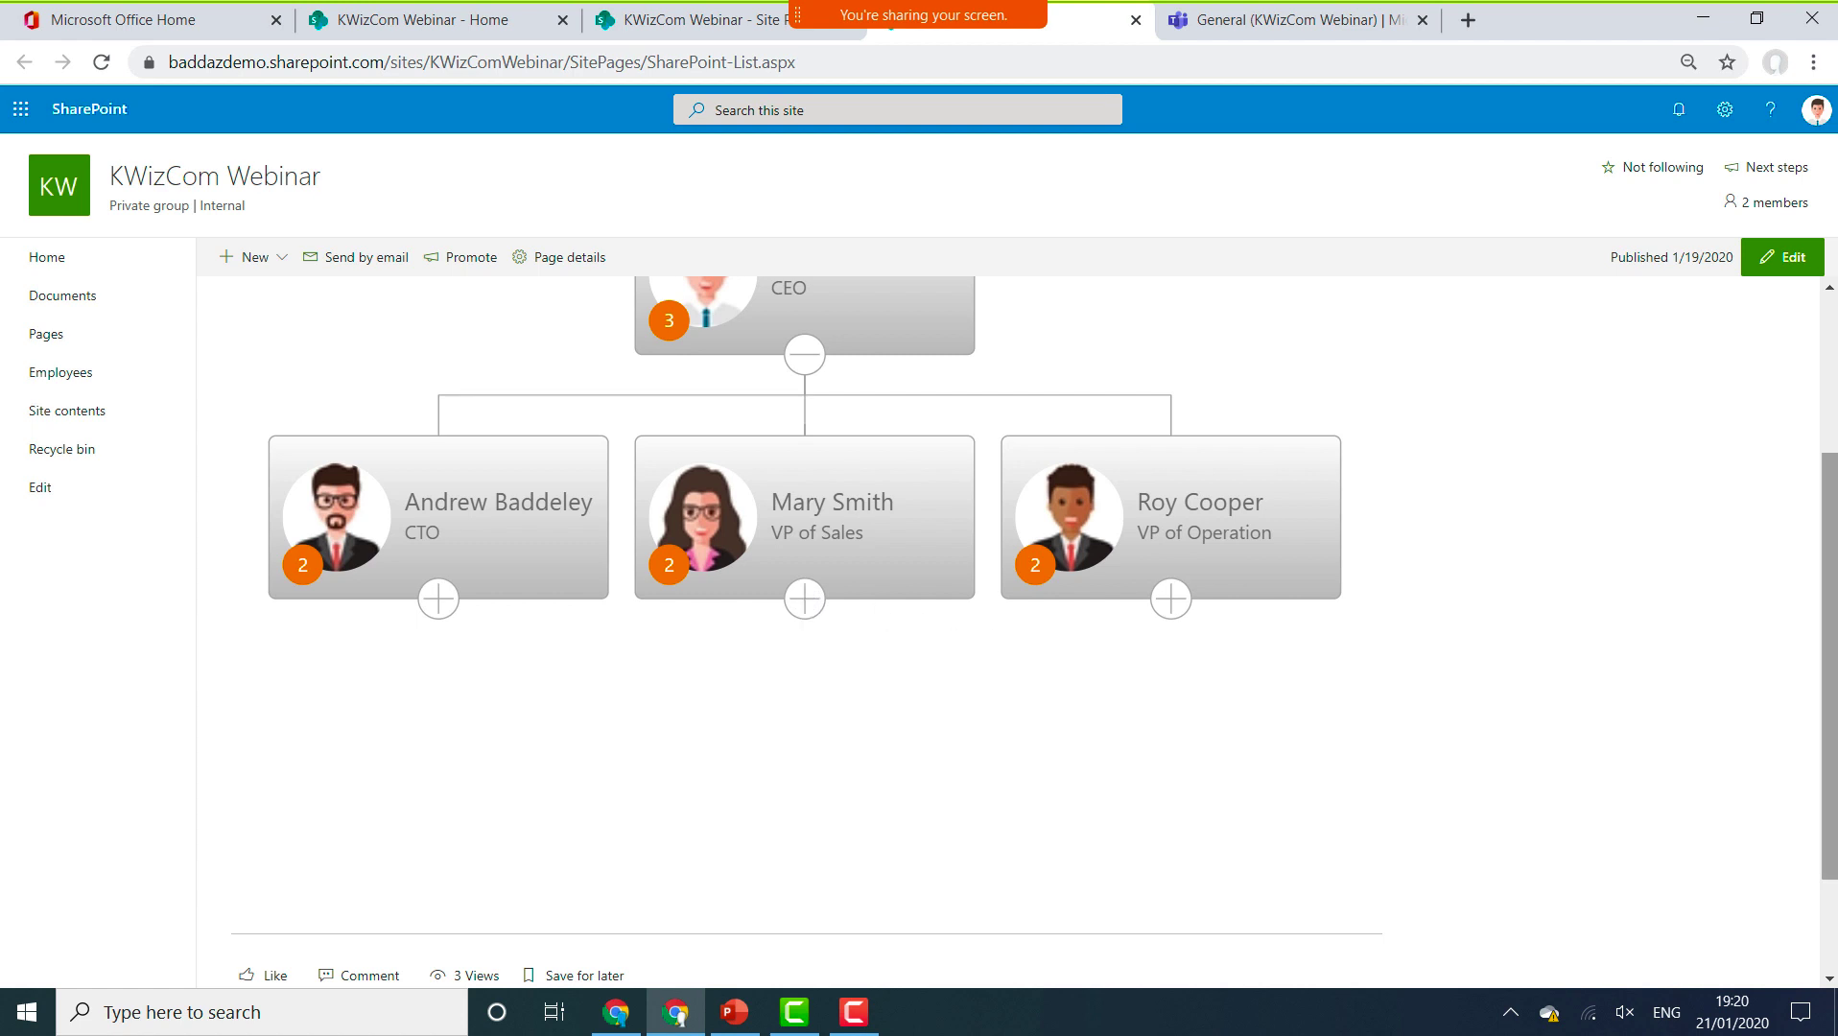
scroll(1828, 575, "up", 3)
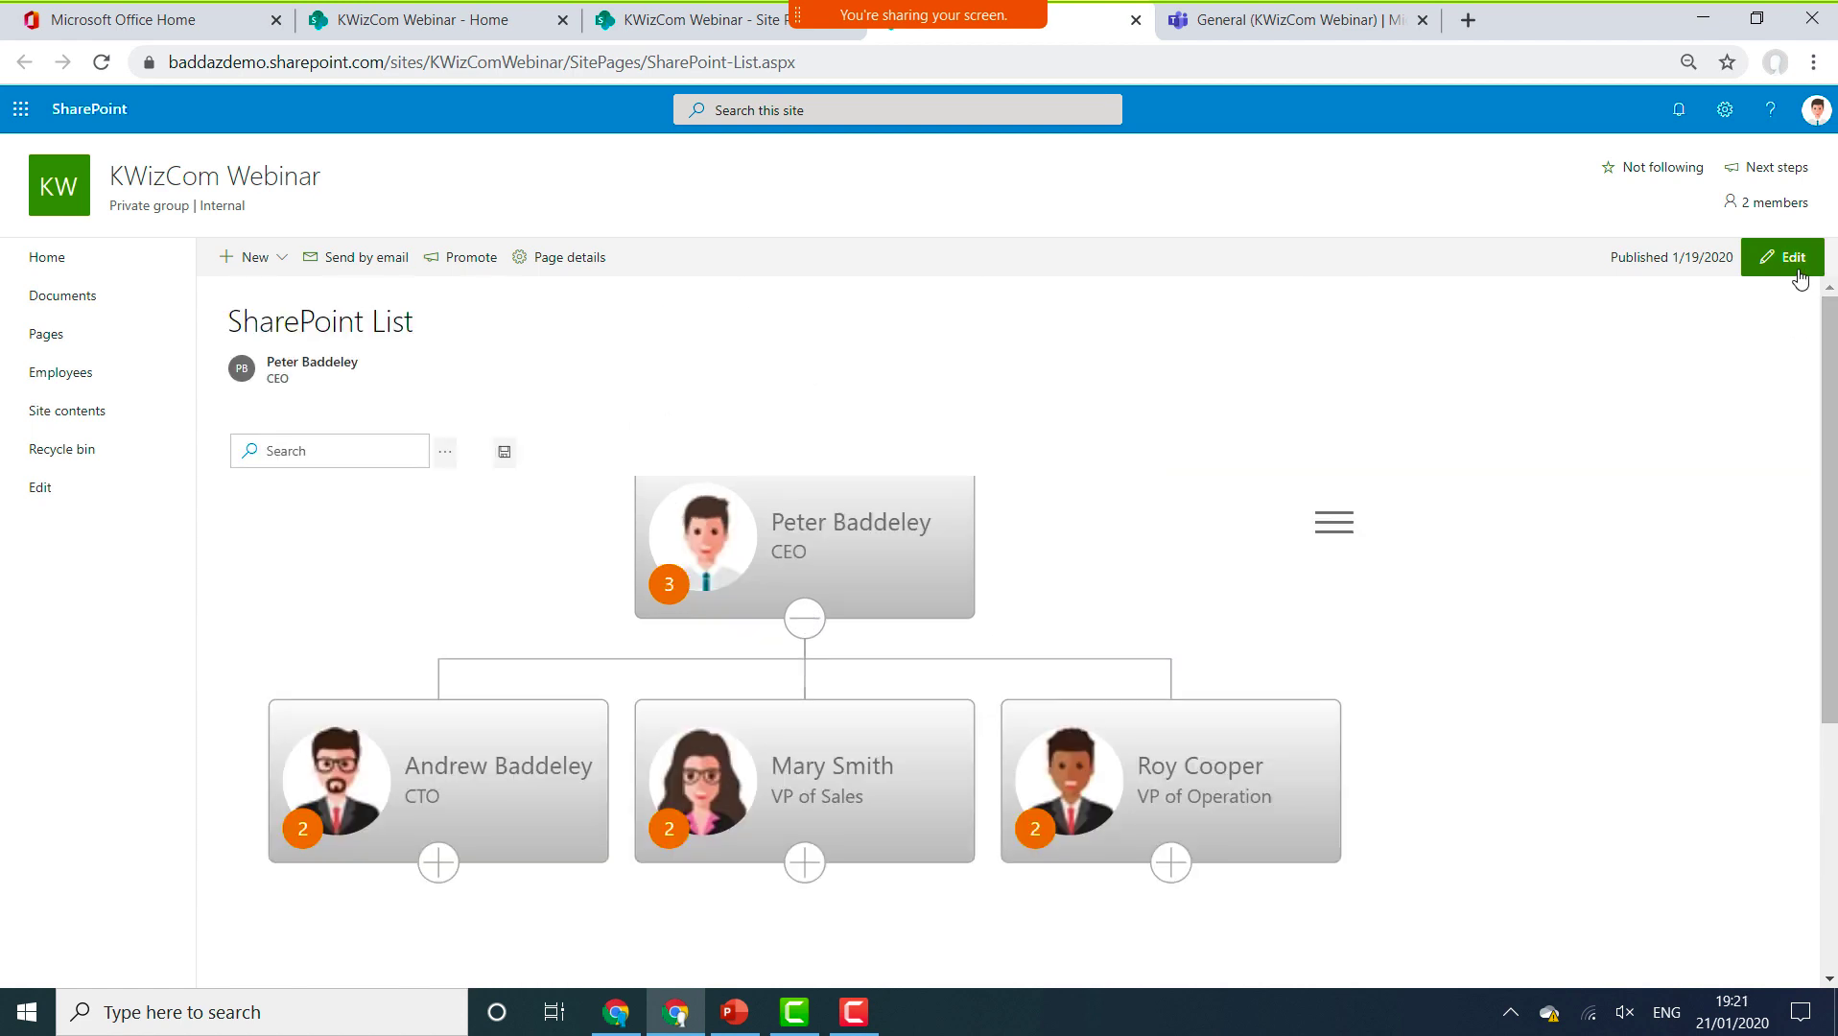
Put the SharePoint List page into edit mode and open the Org Chart web part's settings.
left_click(1796, 261)
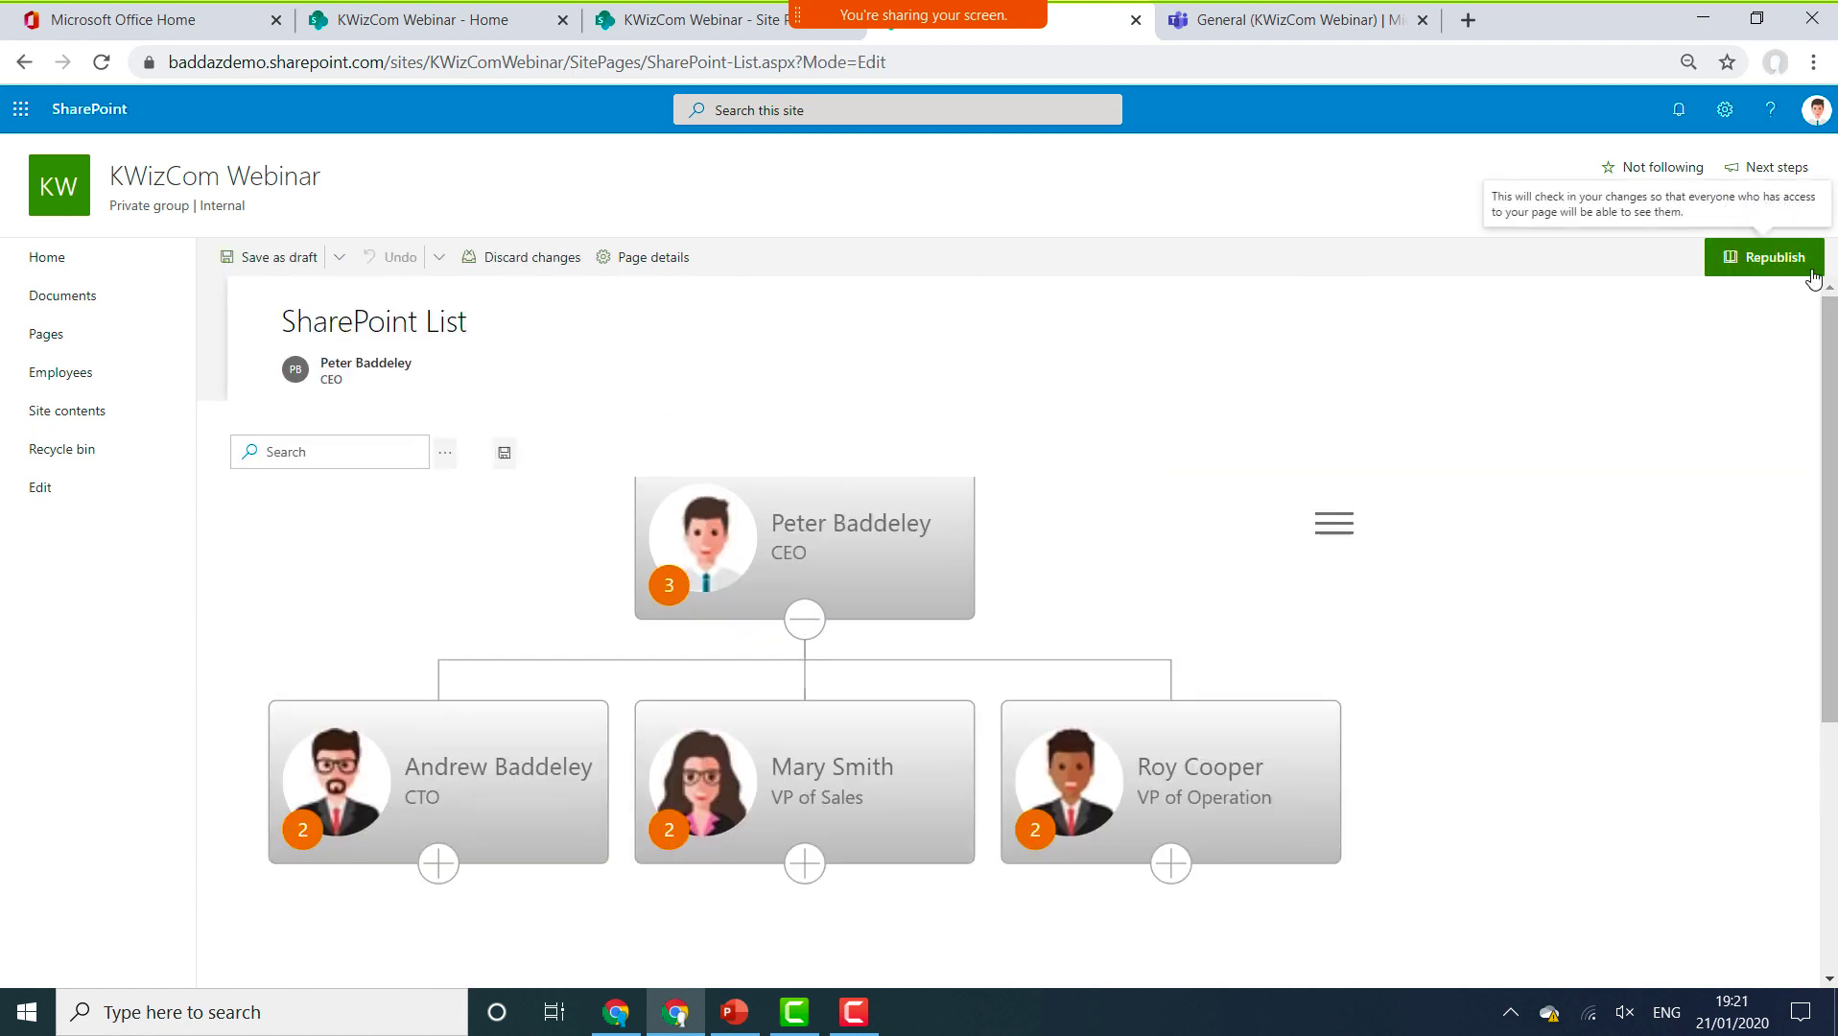
left_click(876, 451)
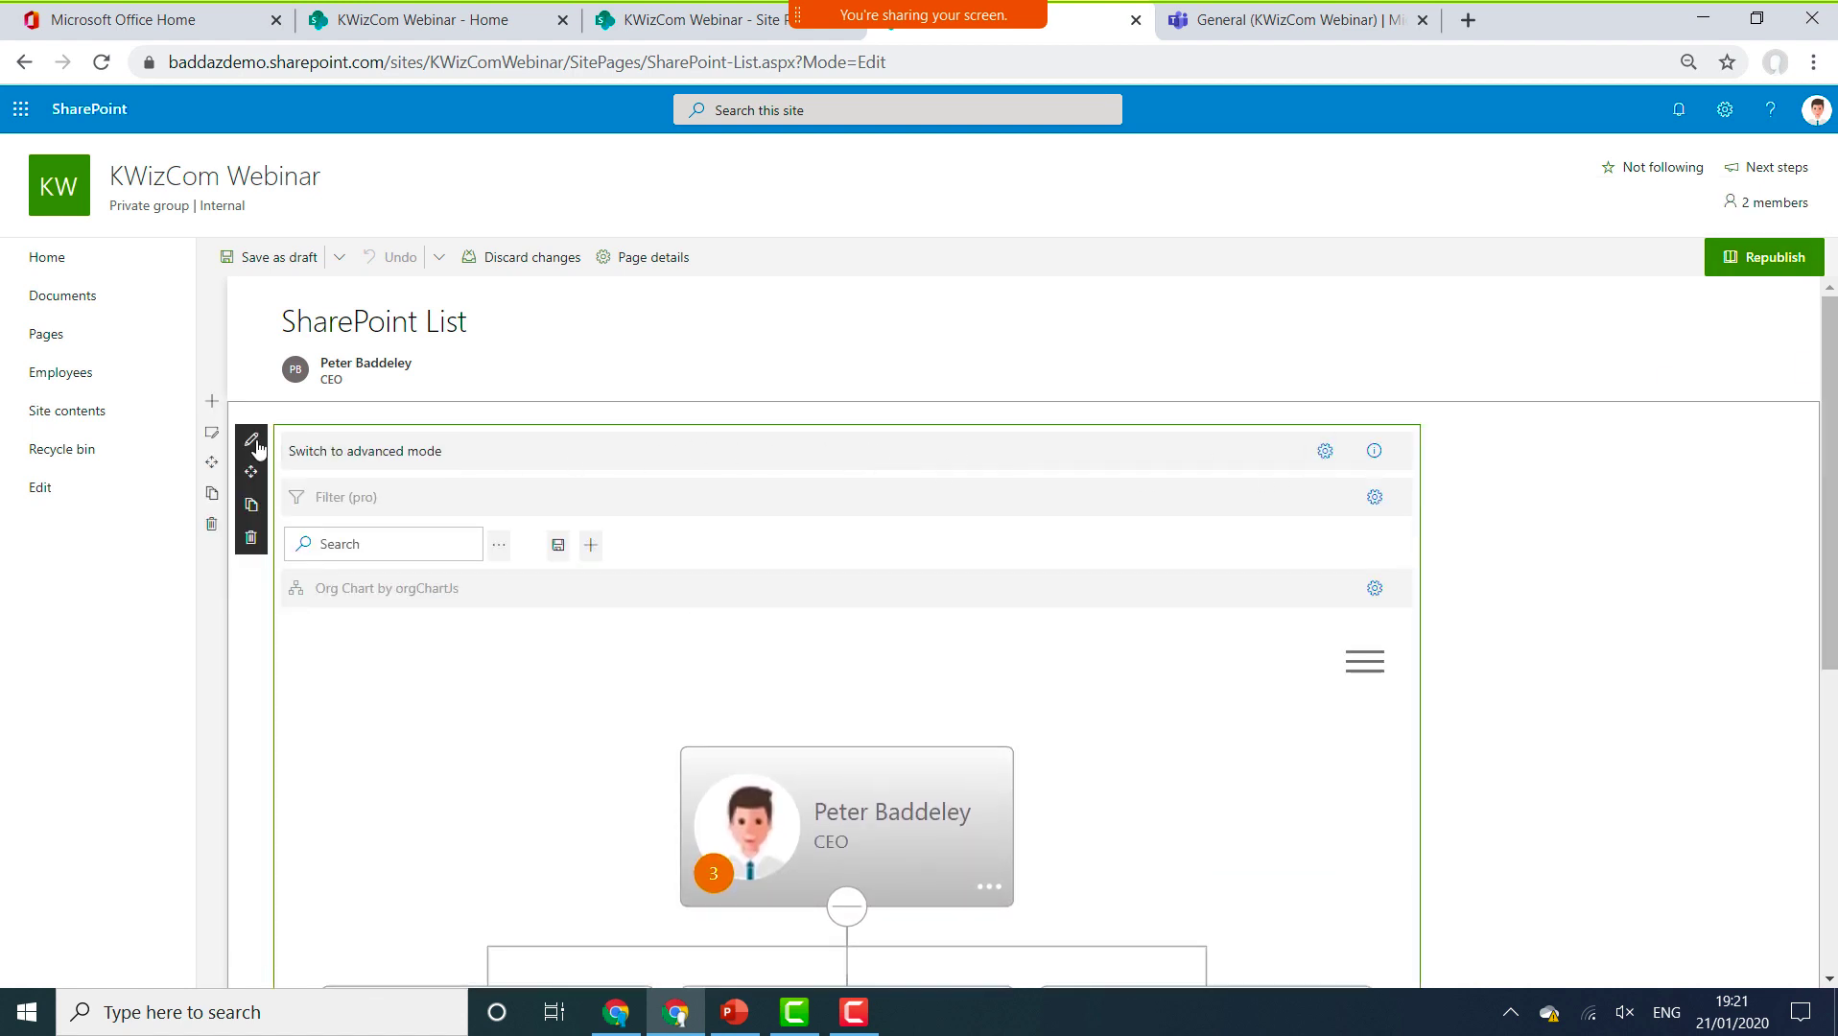
left_click(255, 442)
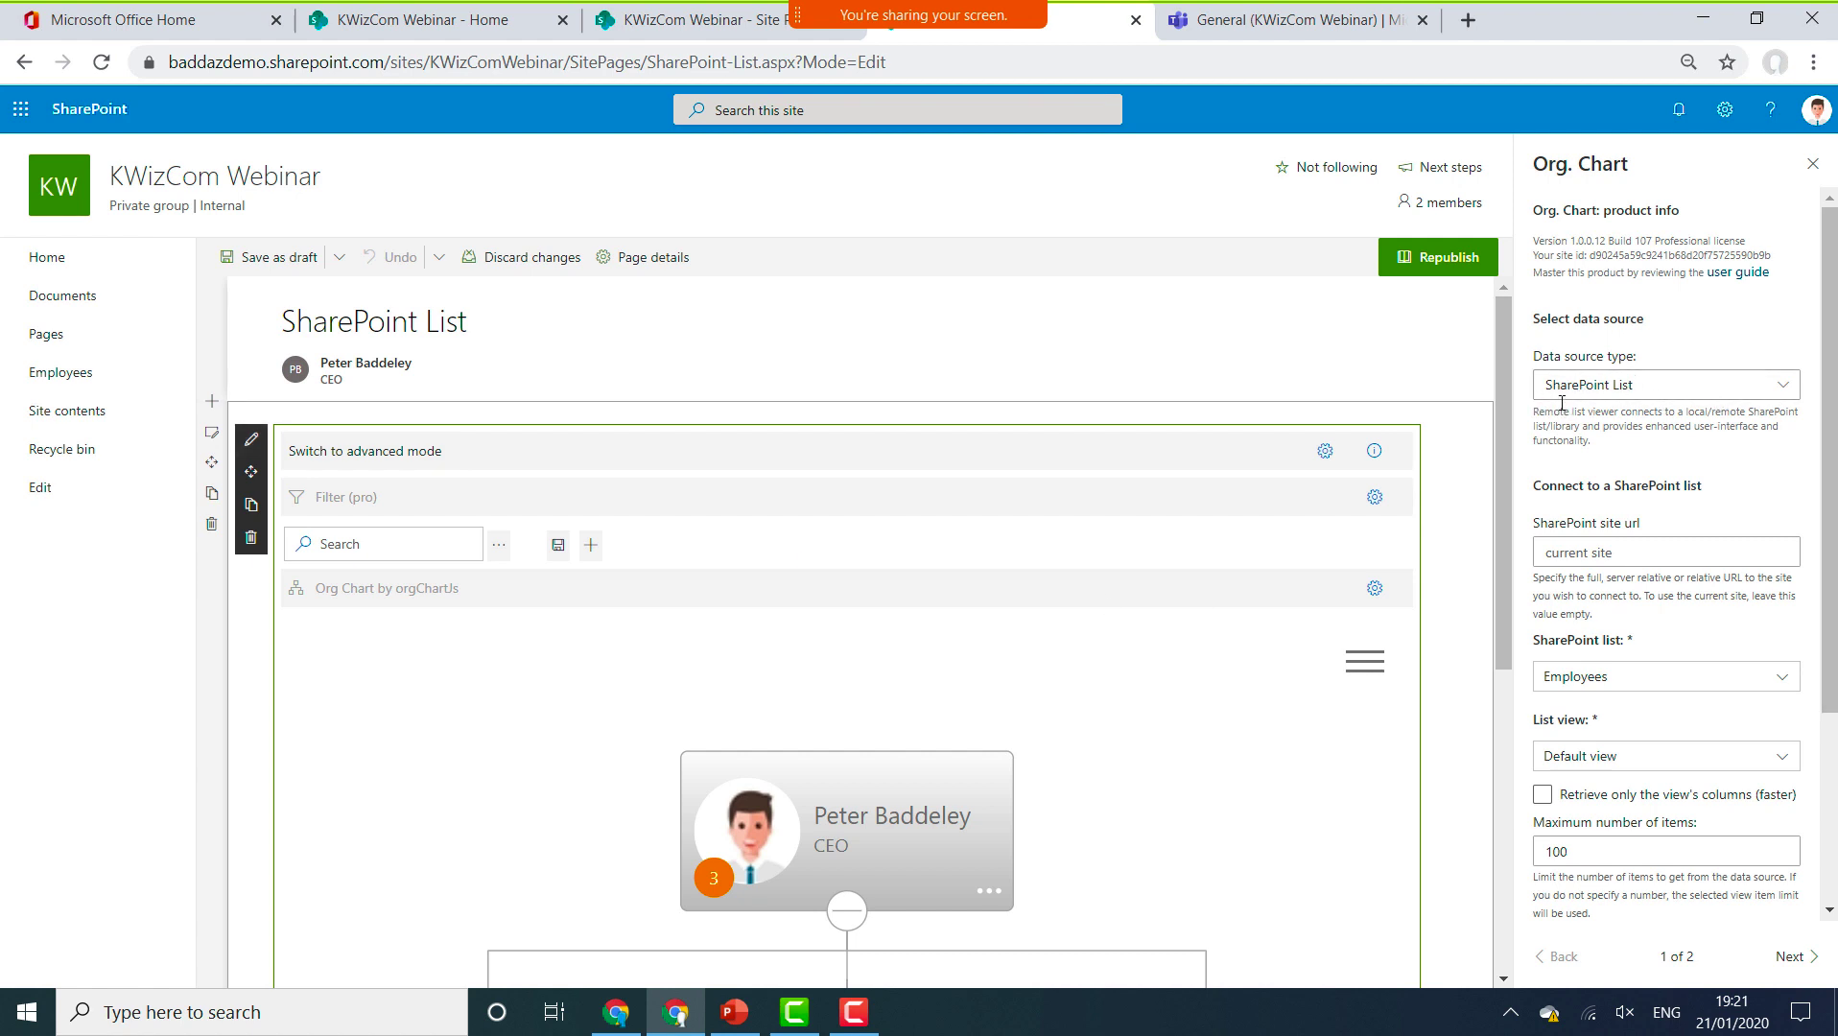
Keep SharePoint List as the data source, with the Employees list feeding the chart.
left_click(1742, 396)
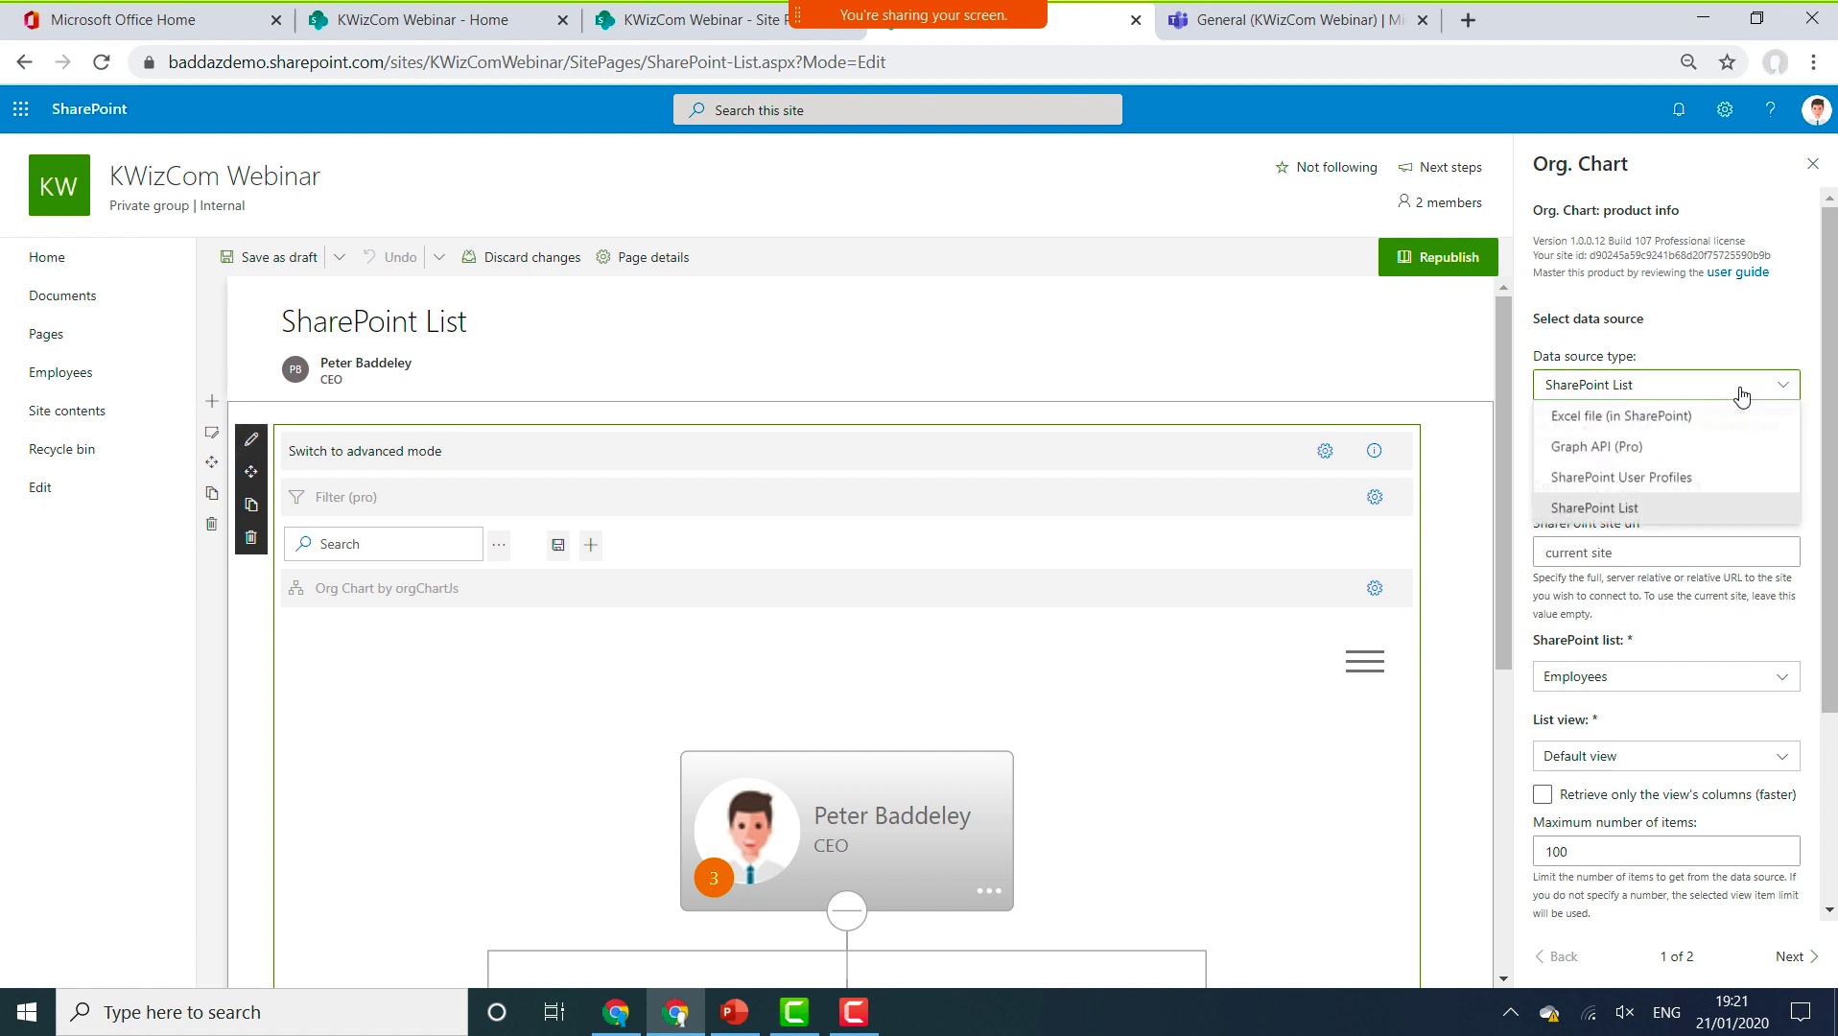
left_click(1742, 393)
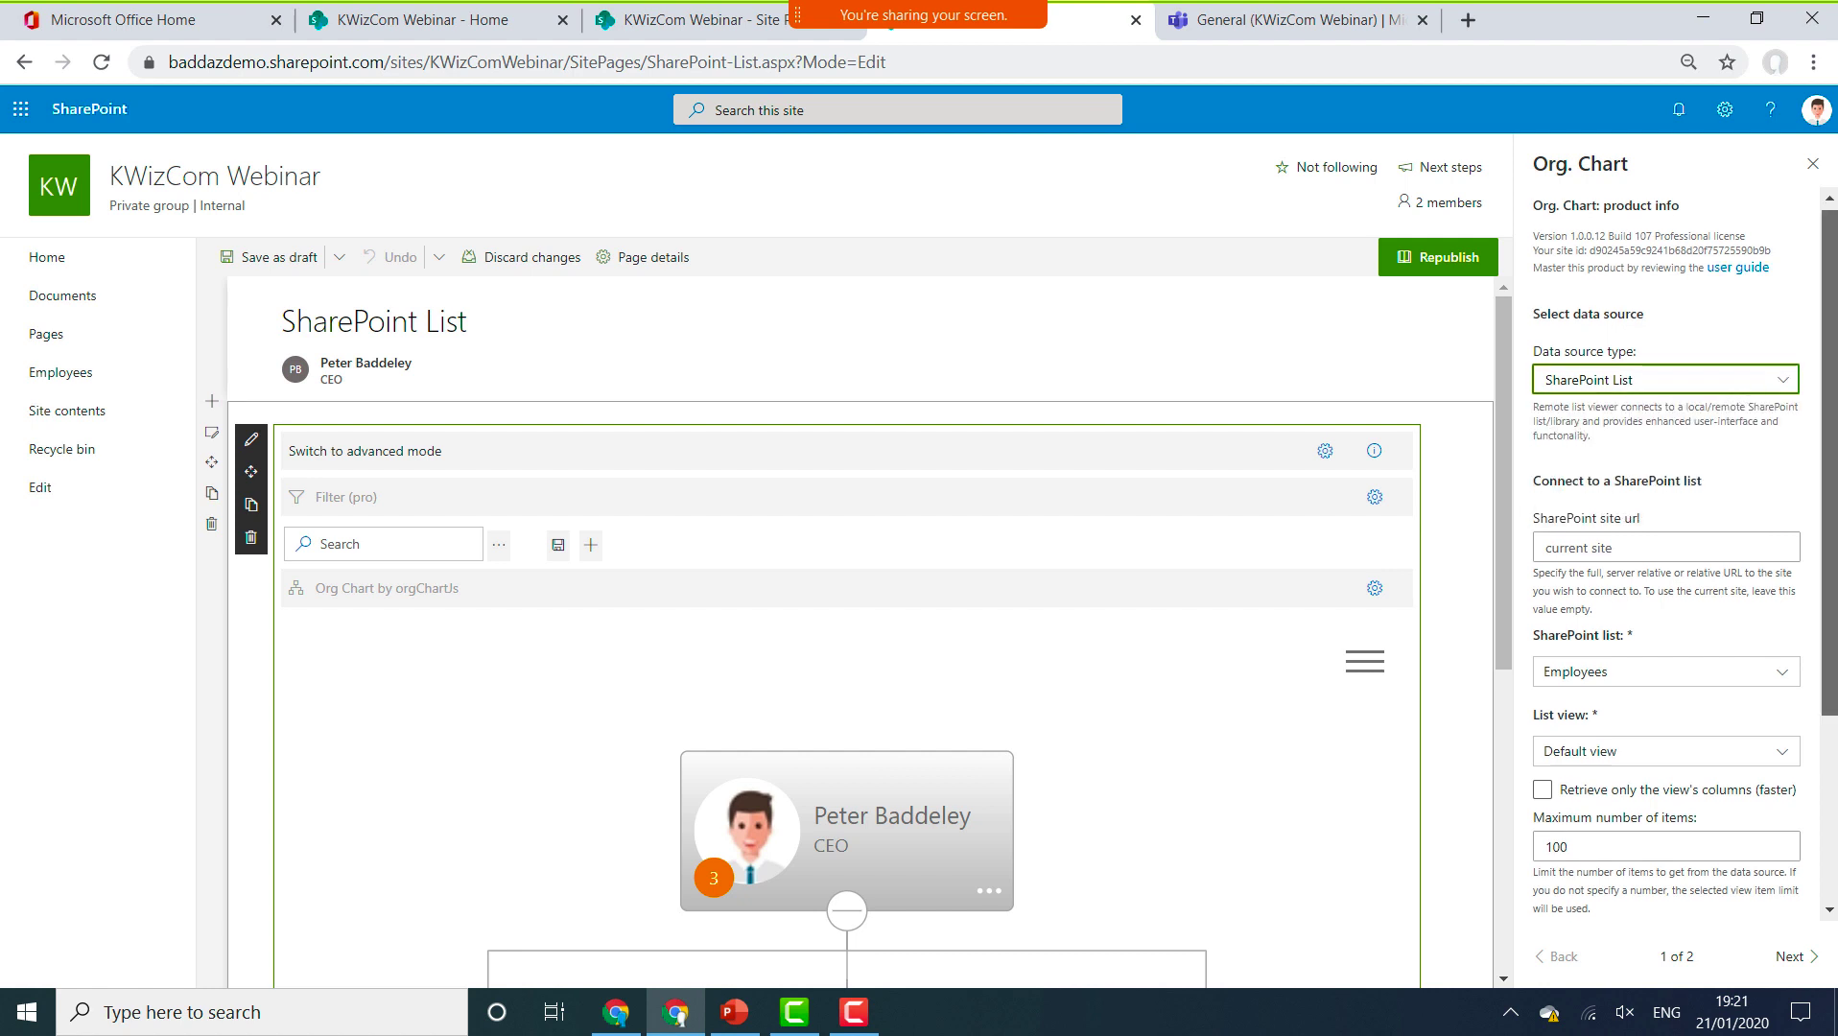
scroll(1631, 369, "down", 2)
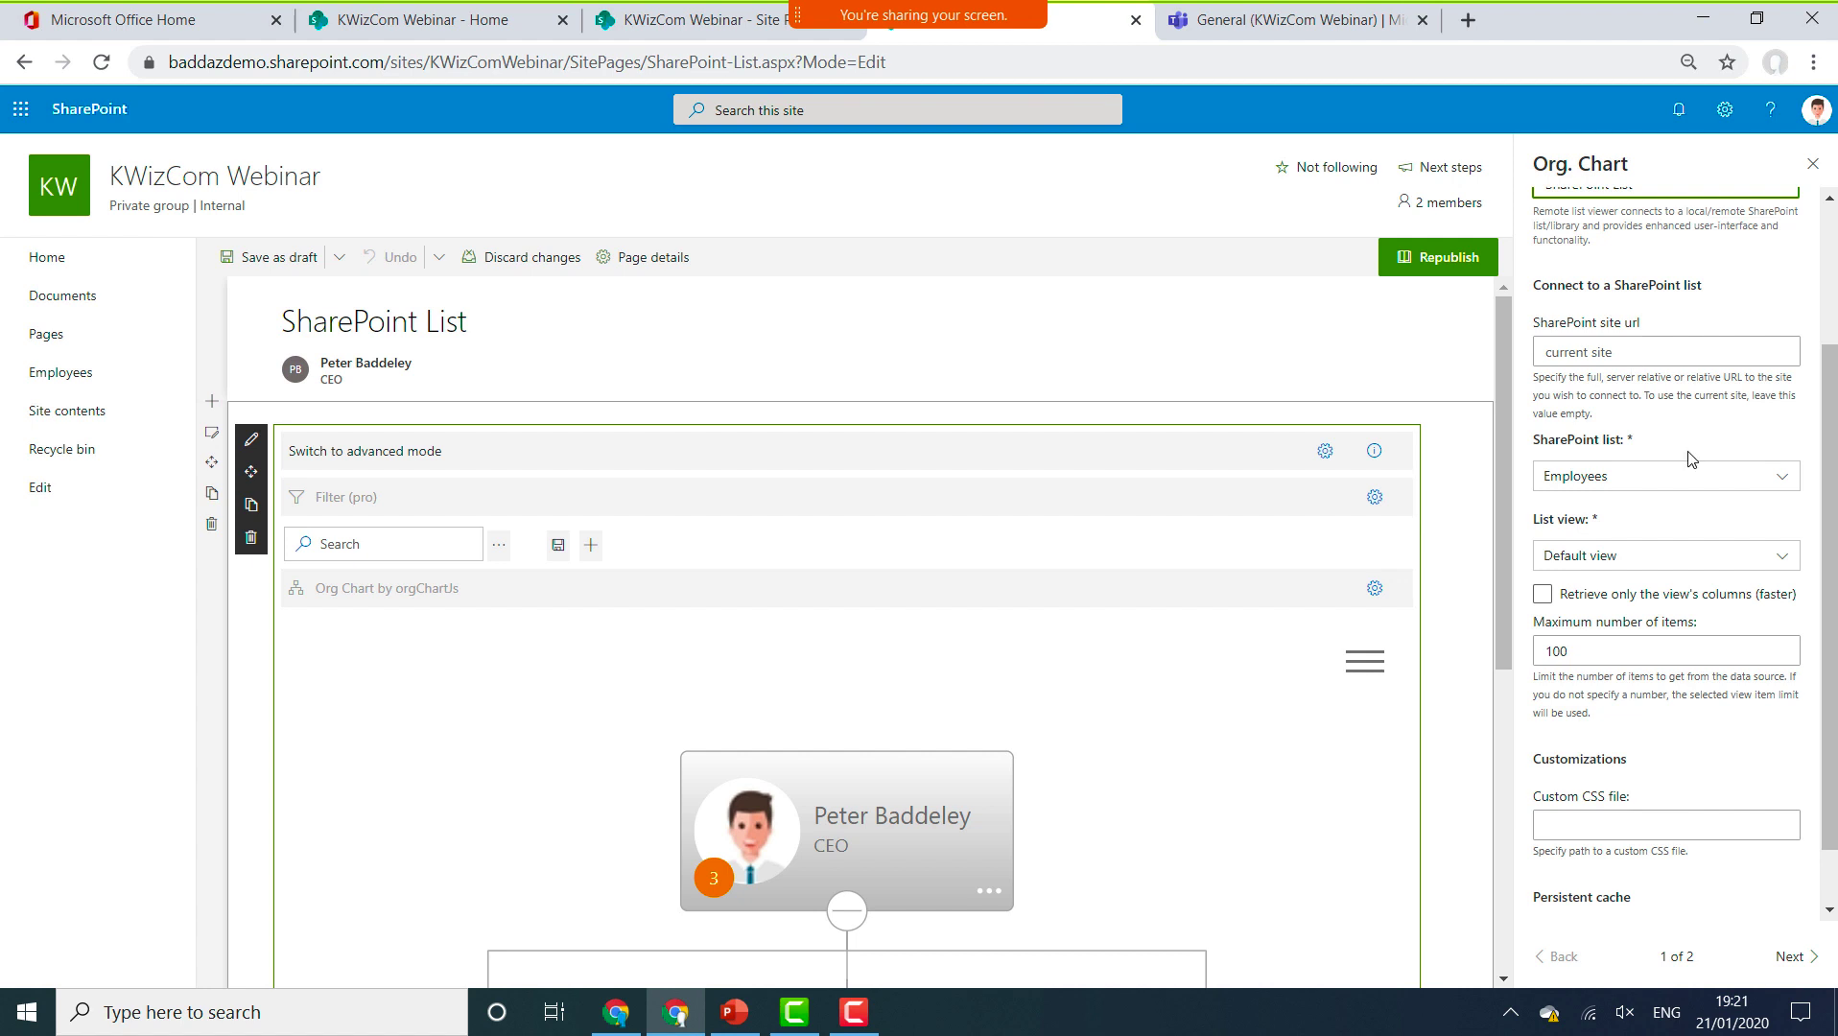
left_click(1597, 484)
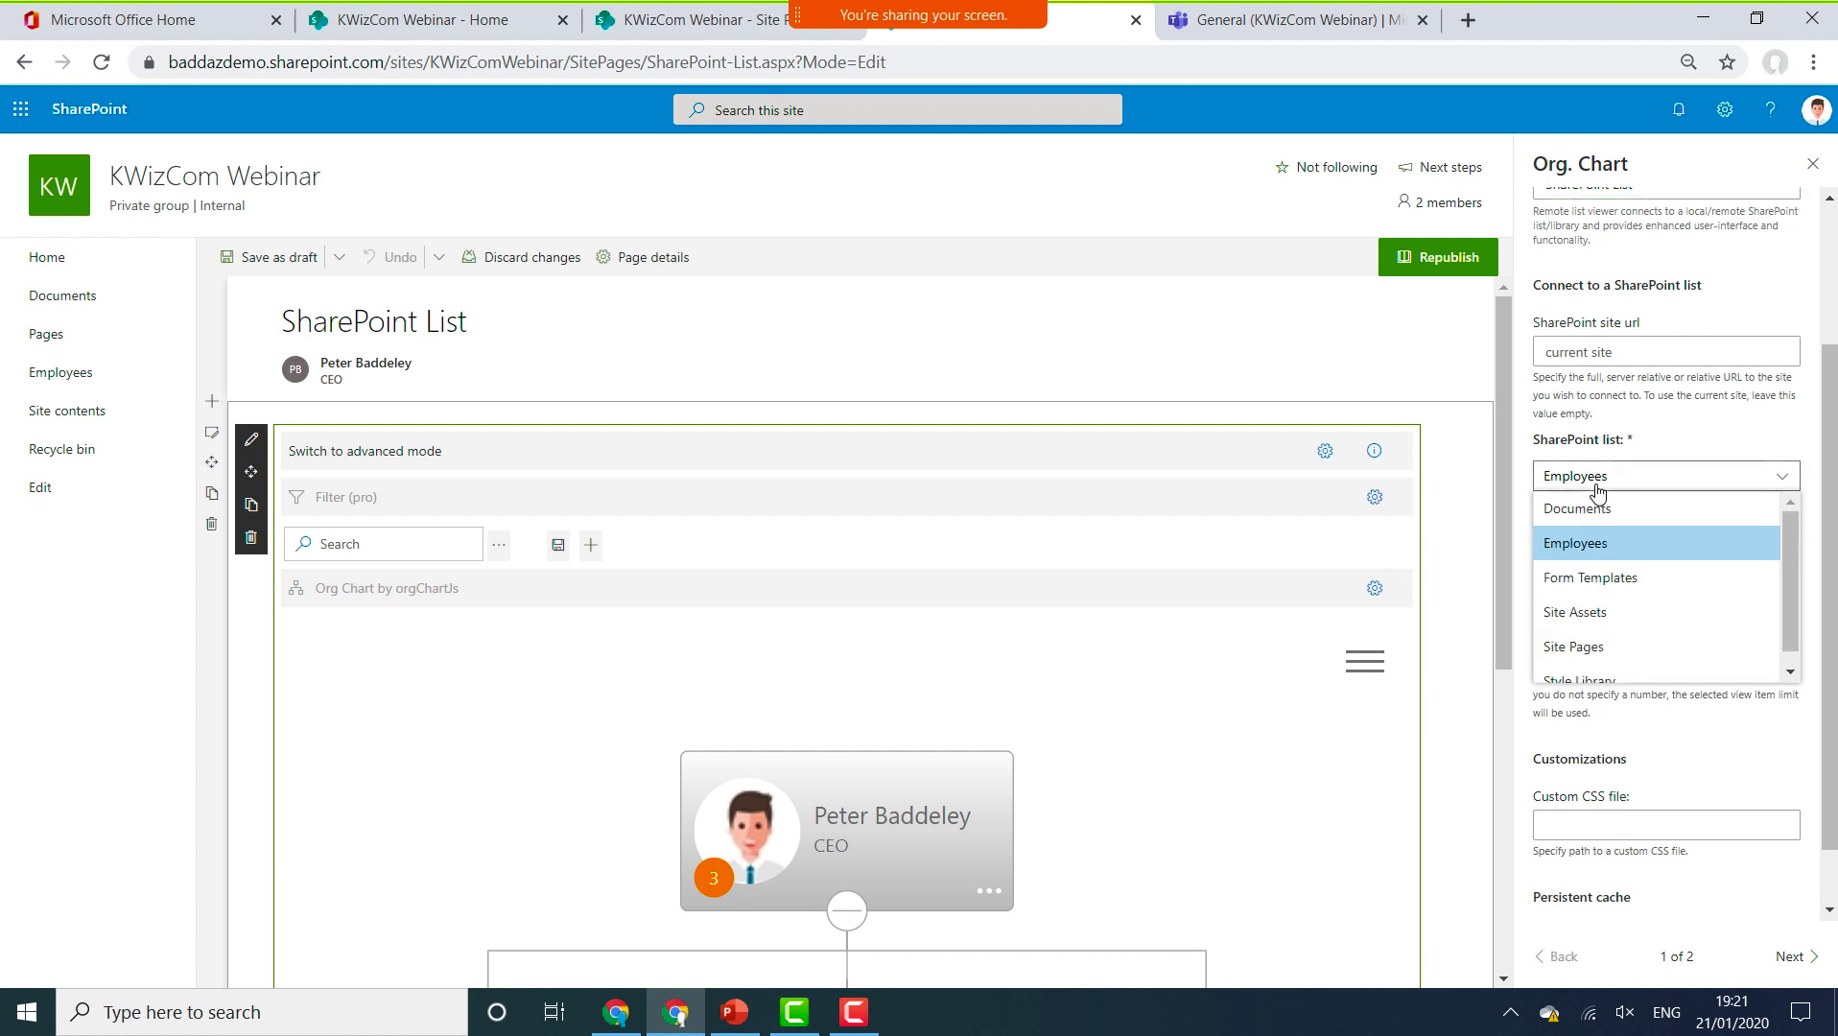
left_click(1596, 485)
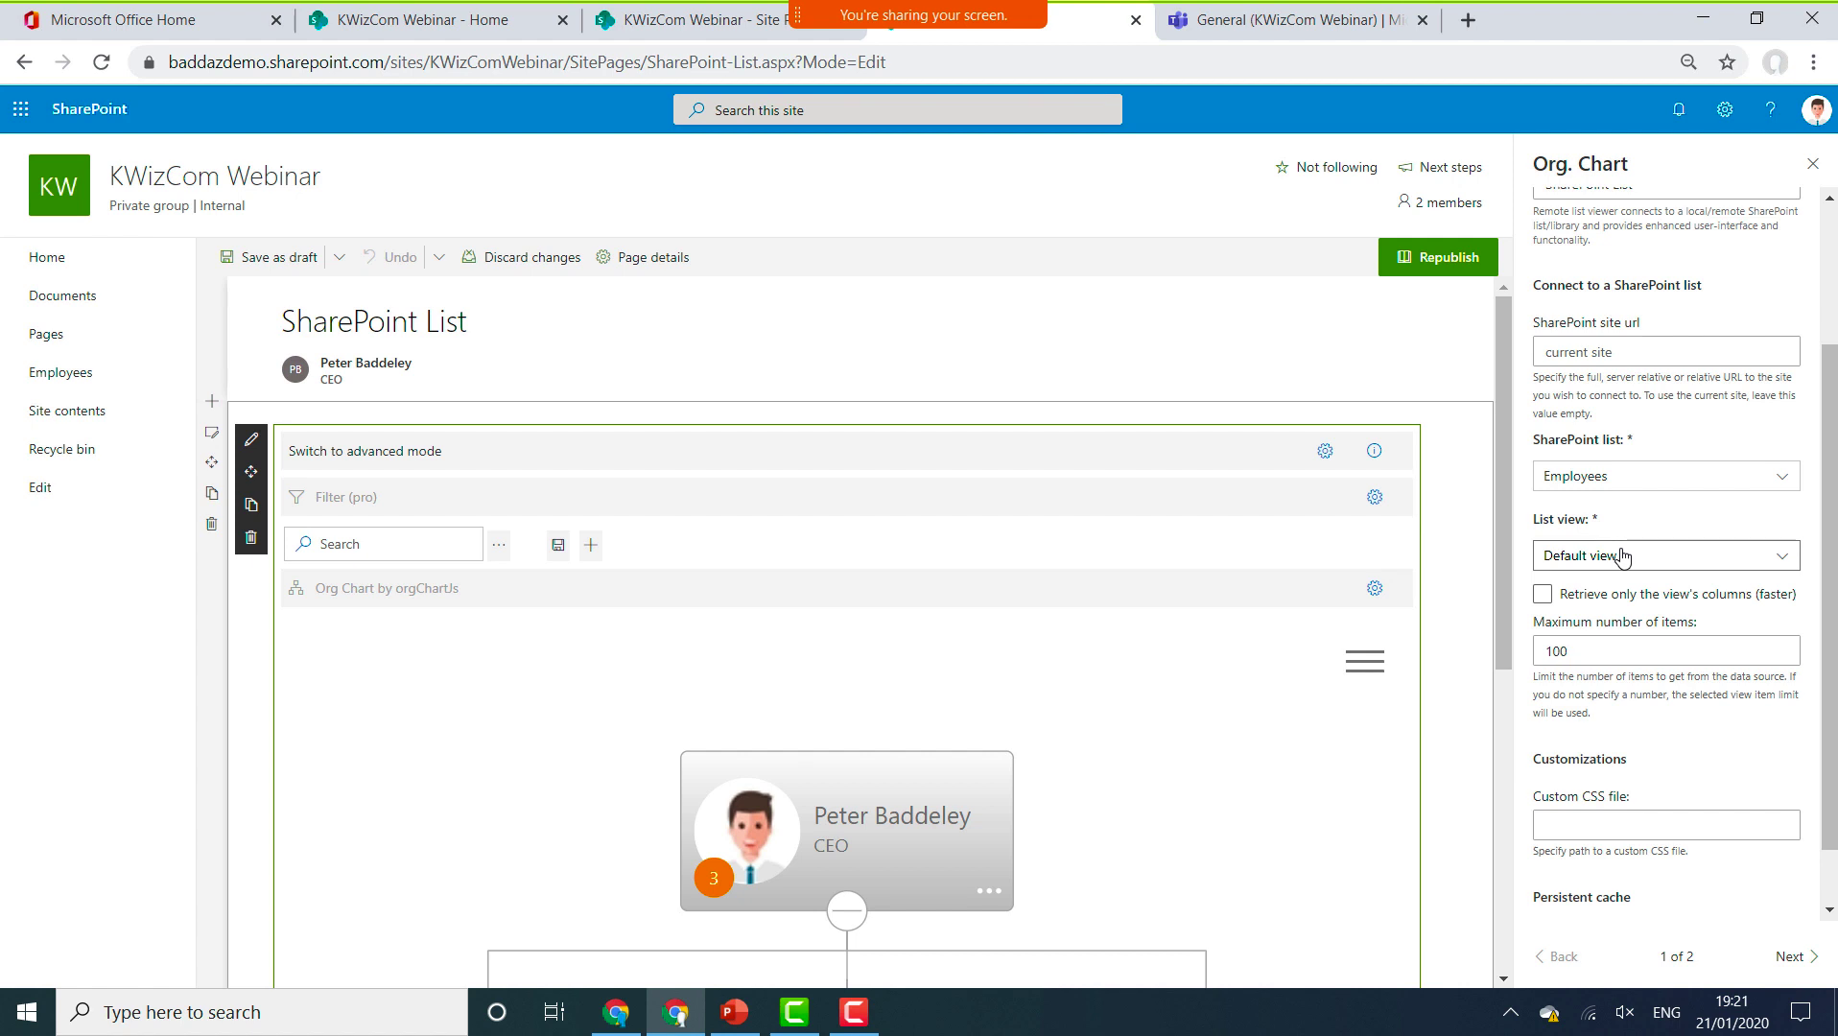
Page between data source and column mapping settings, turn on advanced mode, and close the Org. Chart pane.
left_click(1810, 957)
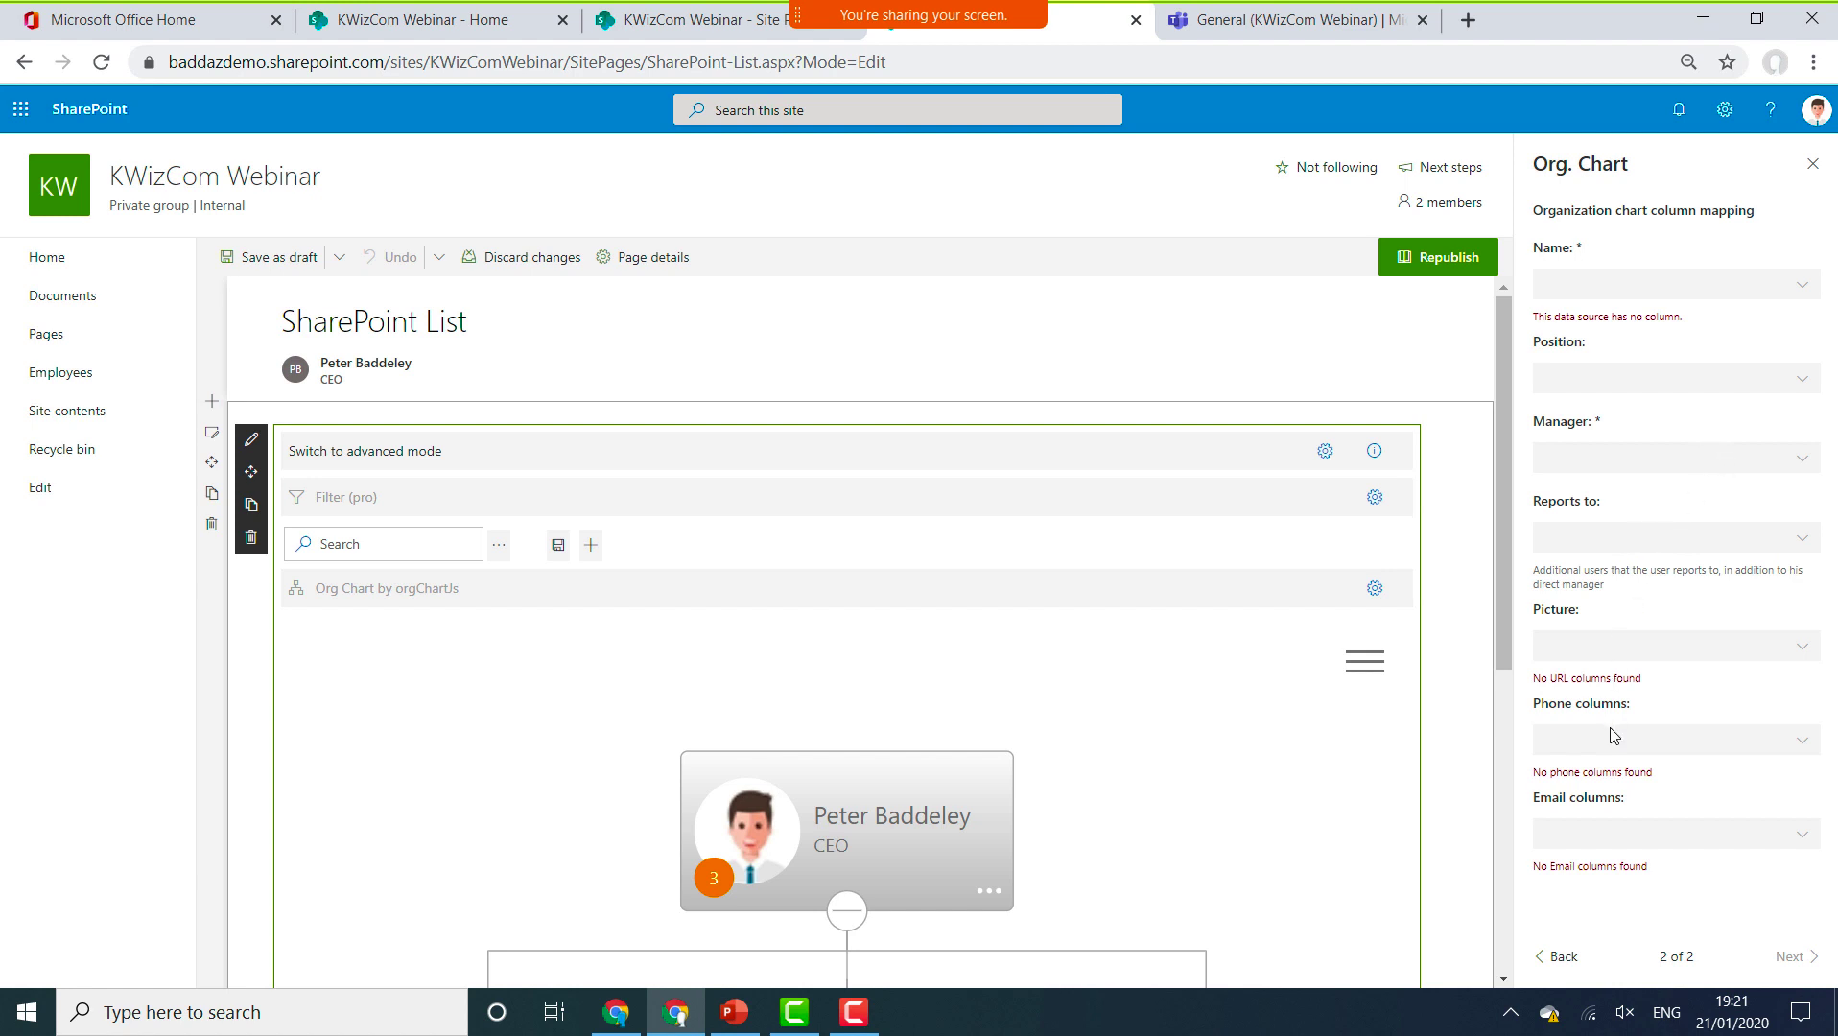
left_click(1568, 956)
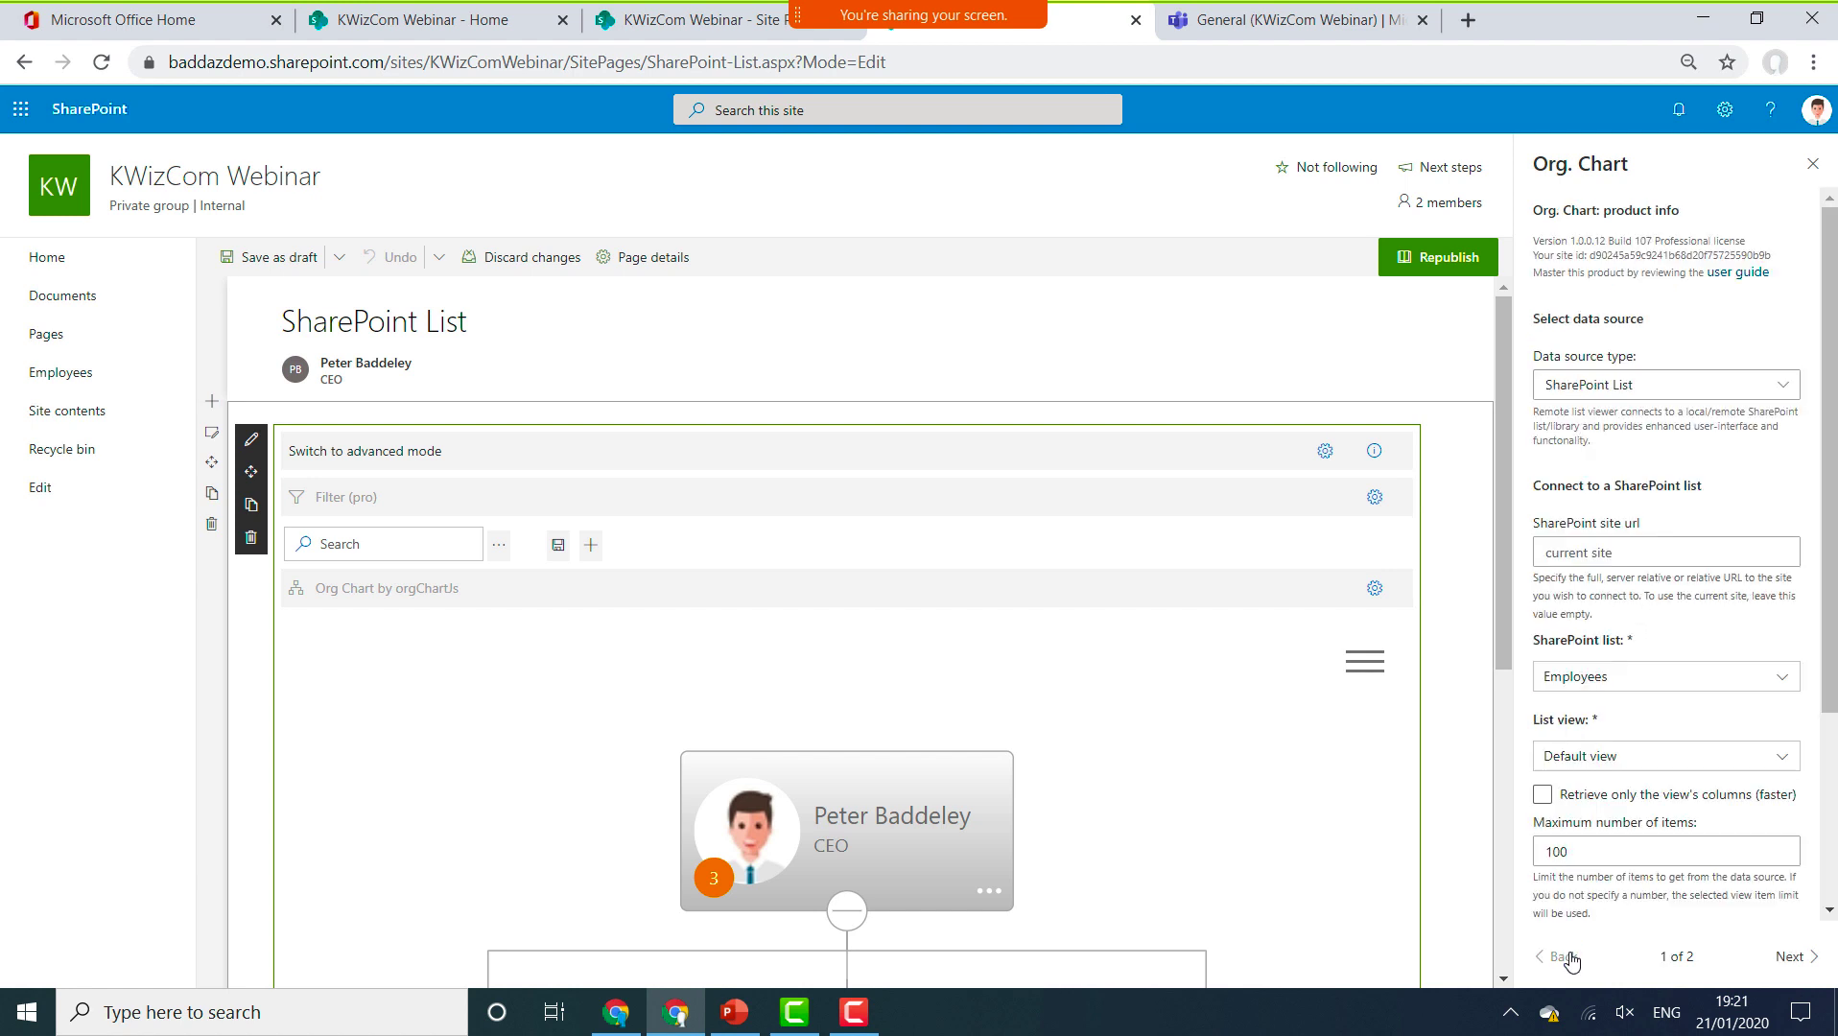
left_click(398, 459)
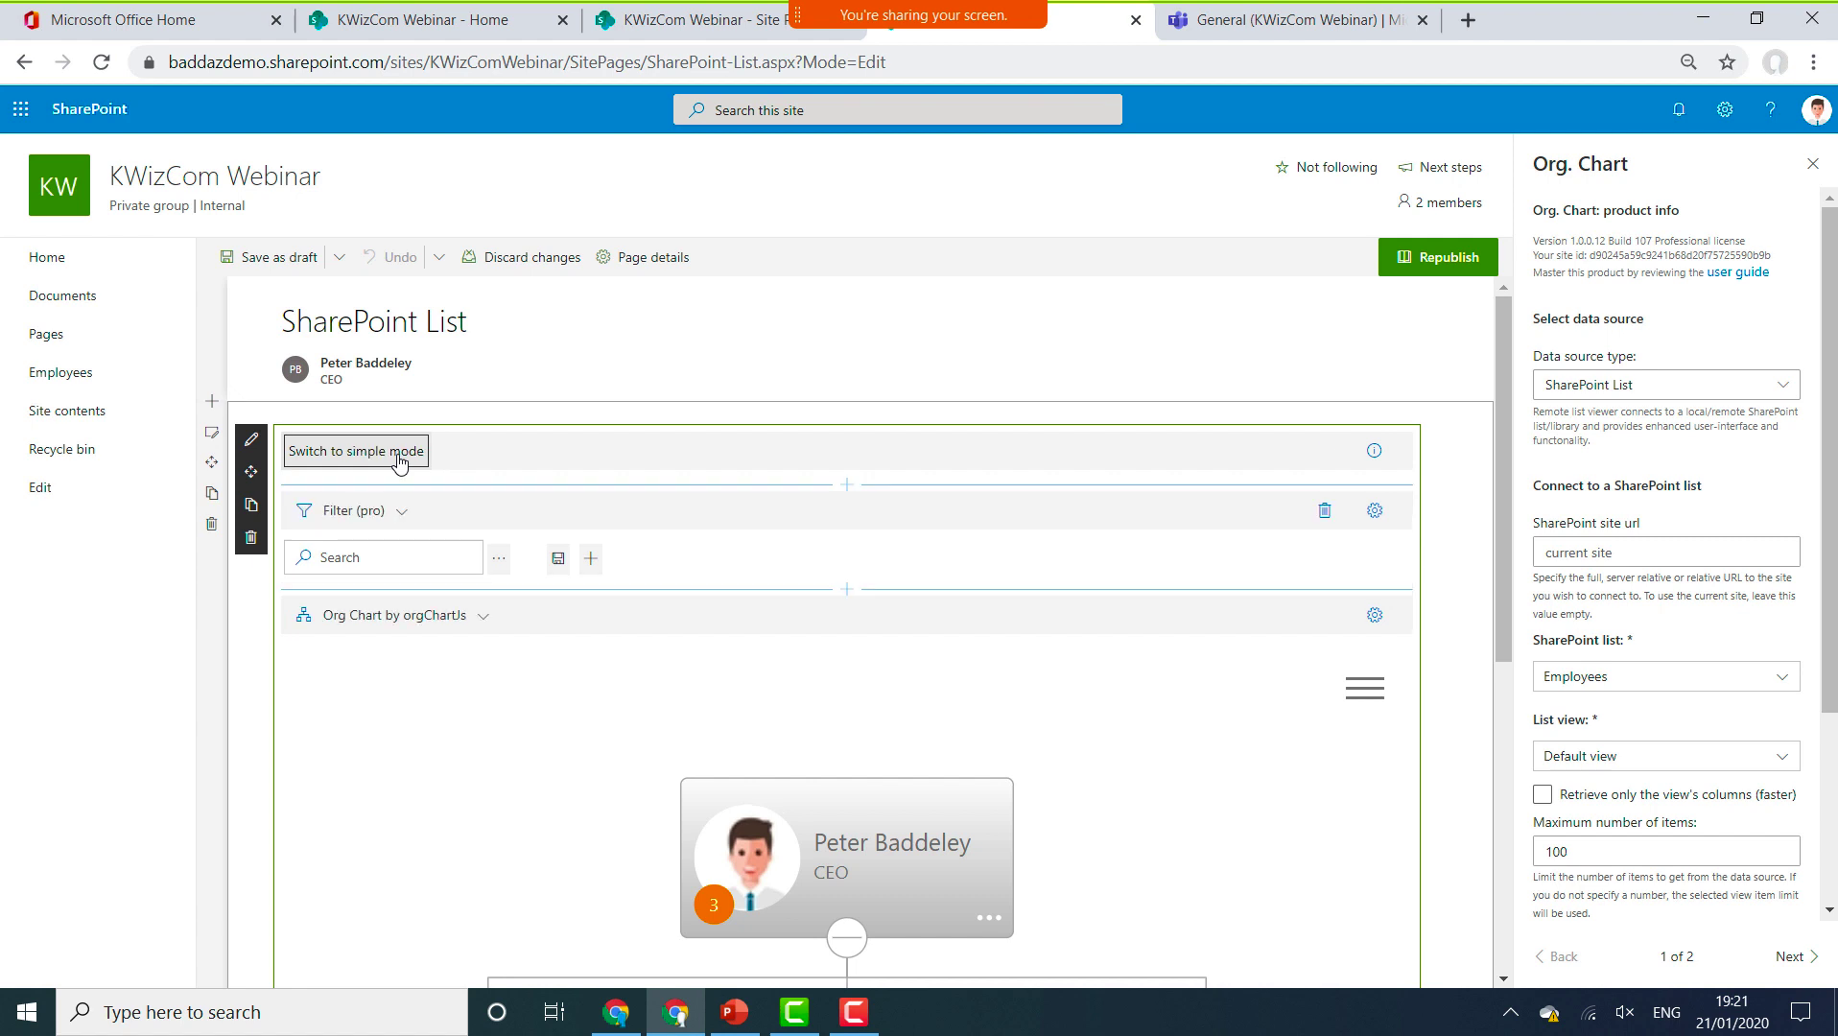
left_click(1794, 957)
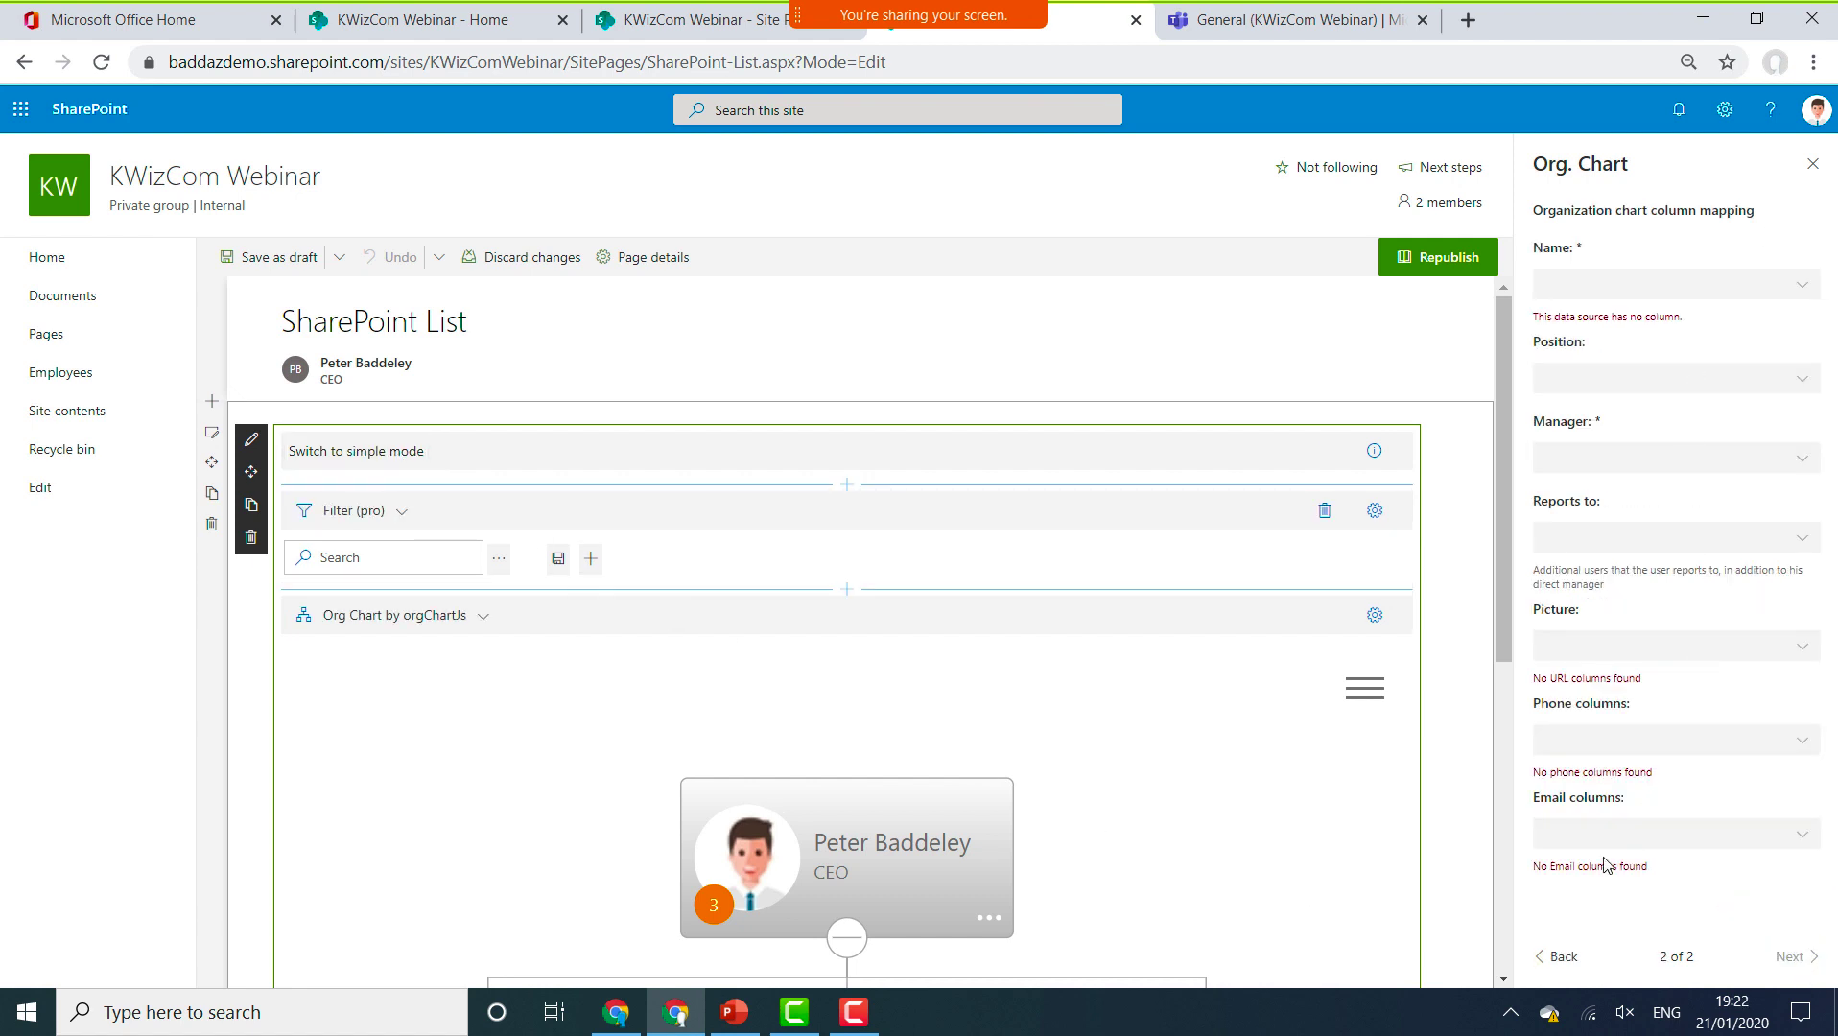
left_click(1558, 963)
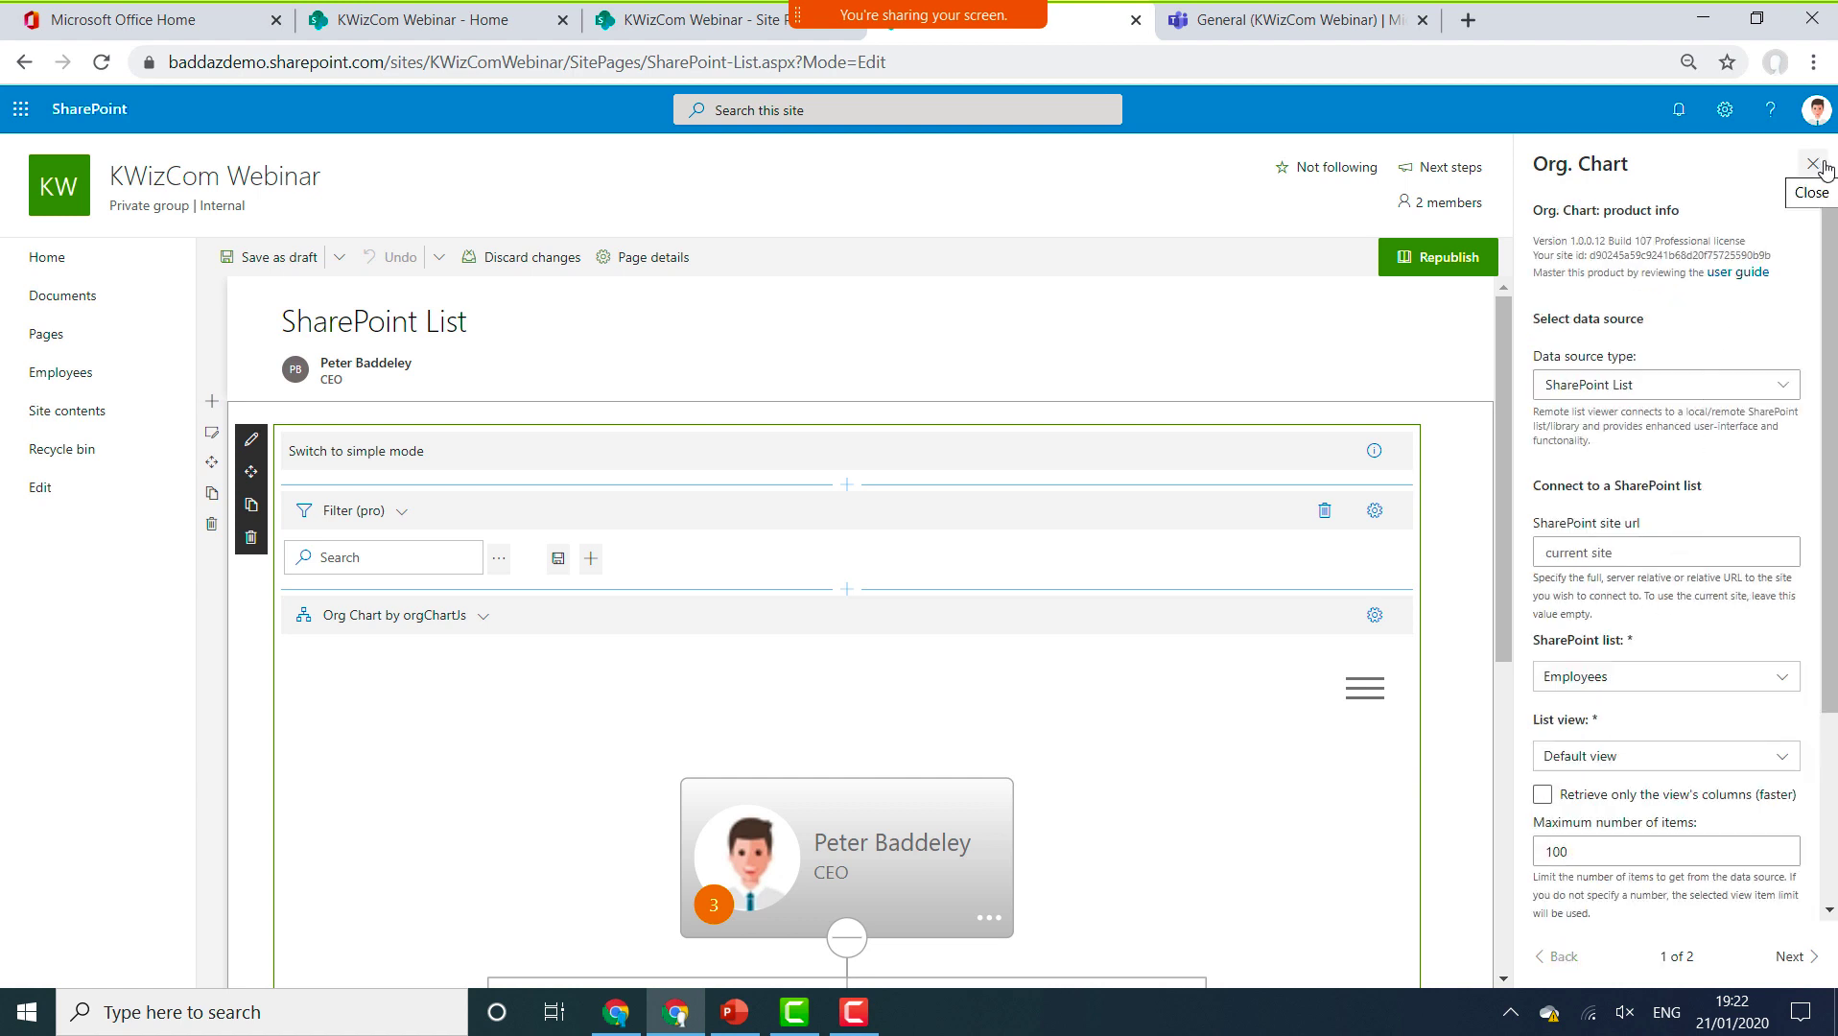
left_click(1812, 164)
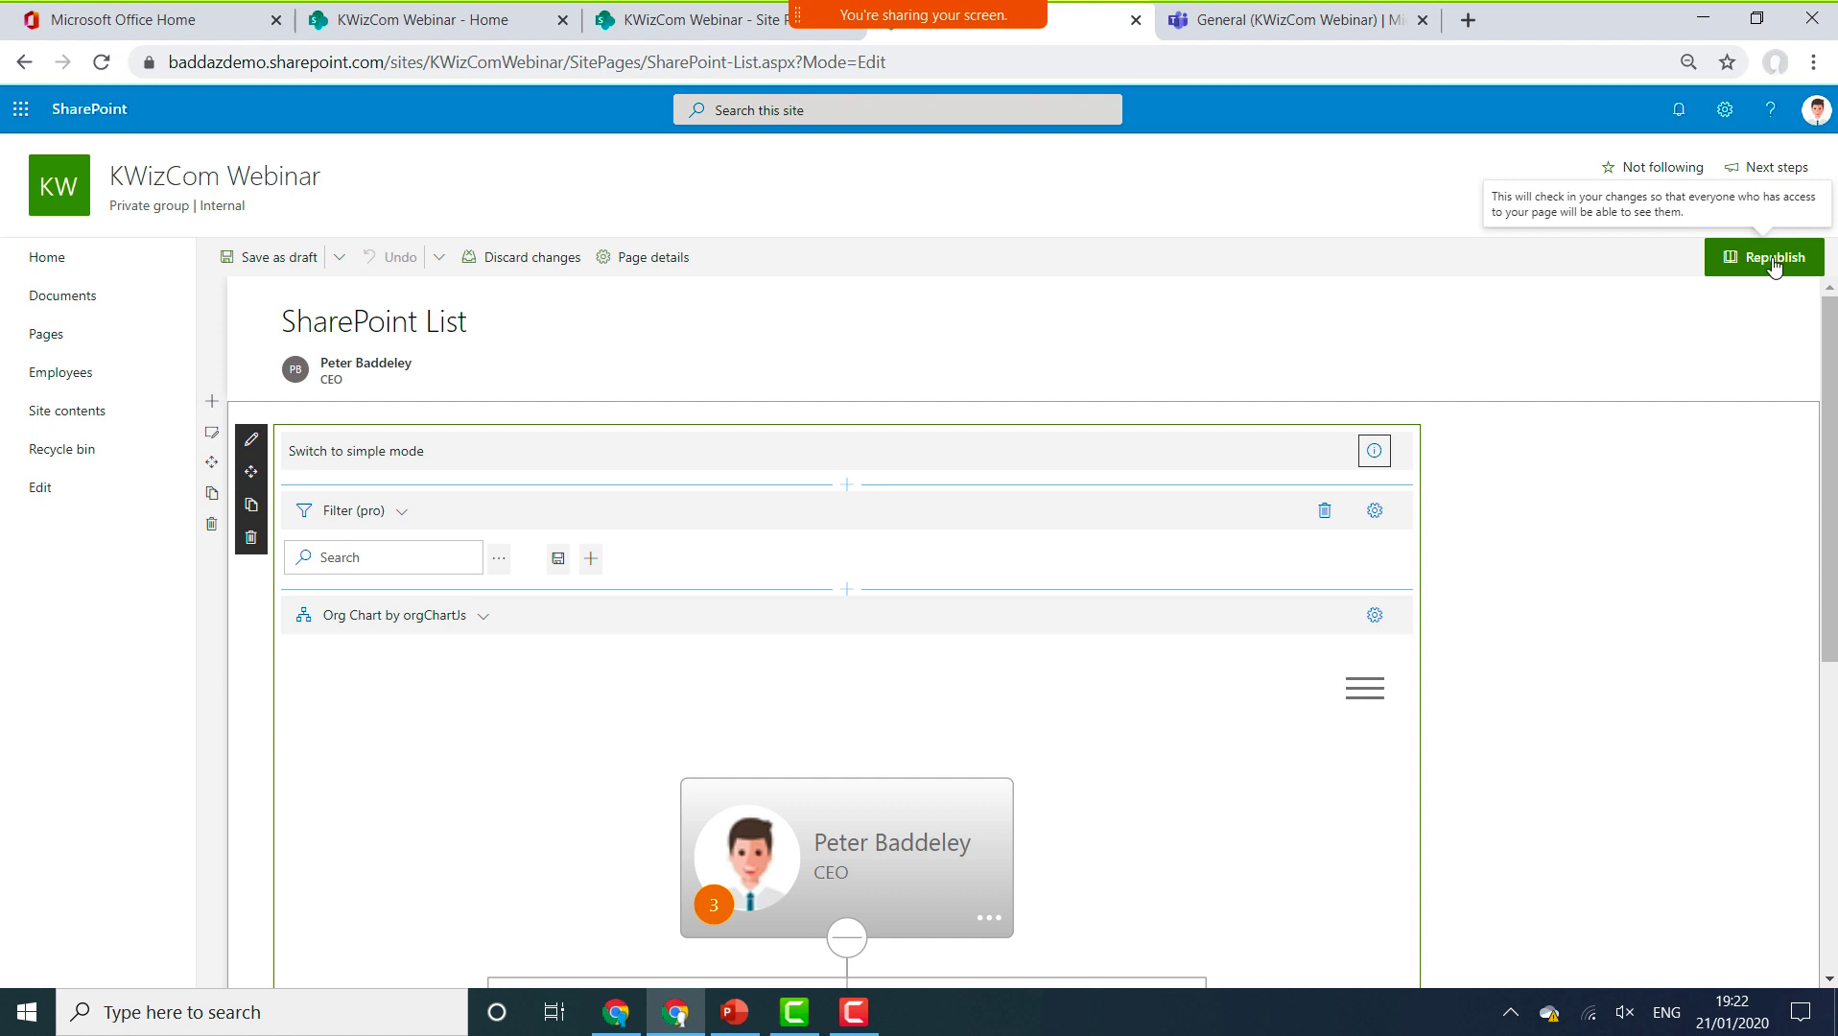
Republish the page, then go to the 'General (KWizCom Webinar)' Teams browser tab.
left_click(1774, 264)
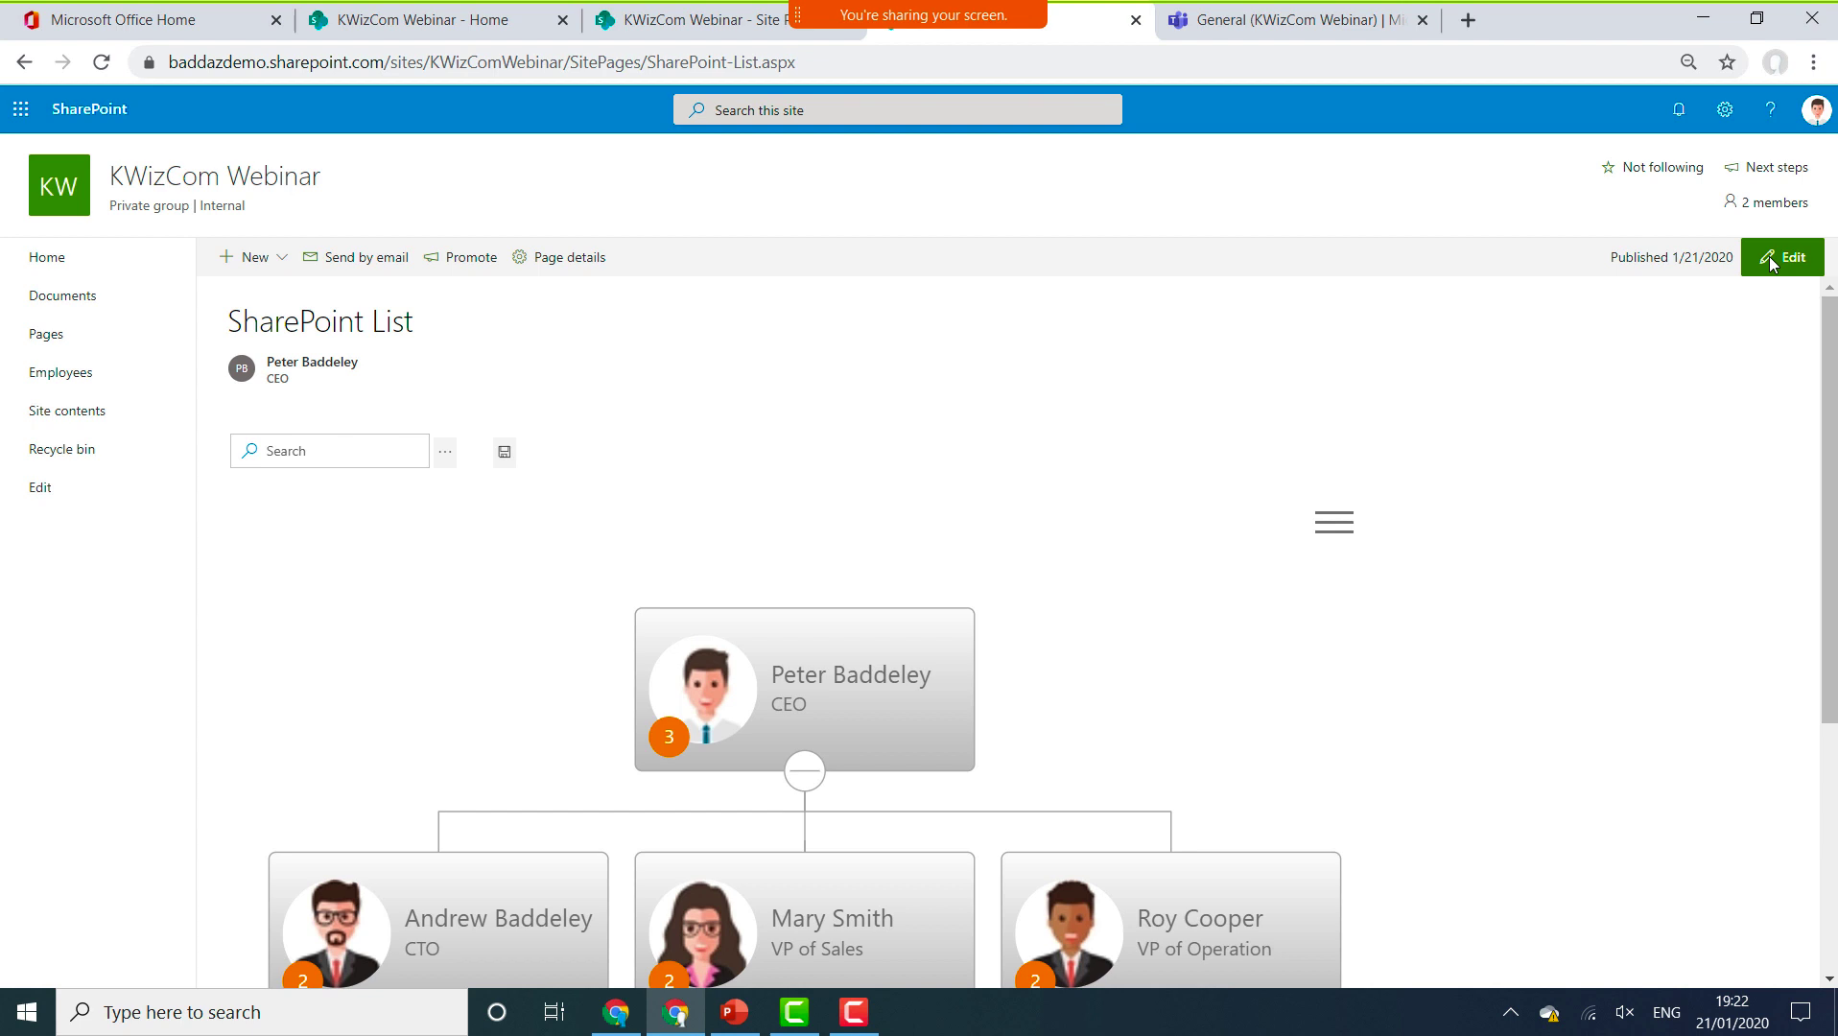
left_click(1281, 23)
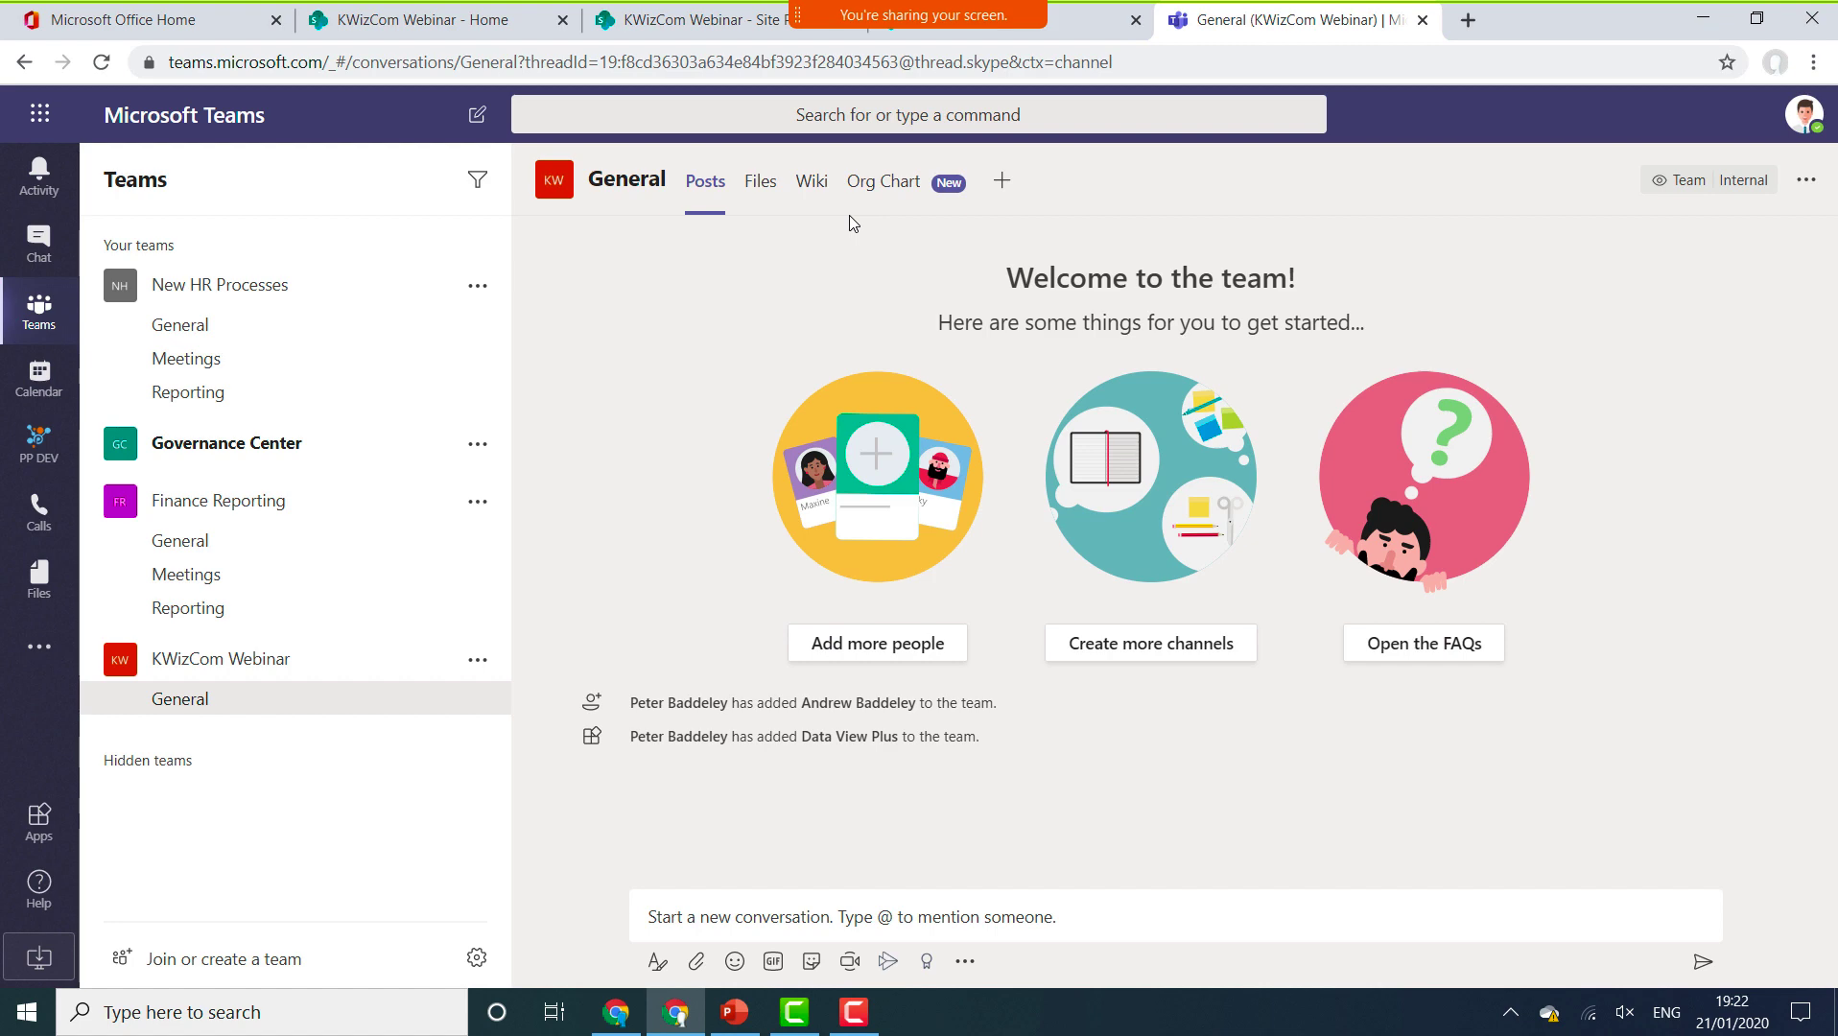
Dismiss the Add a tab dialog and show the Org Chart tab with the CEO and four reports.
left_click(1003, 183)
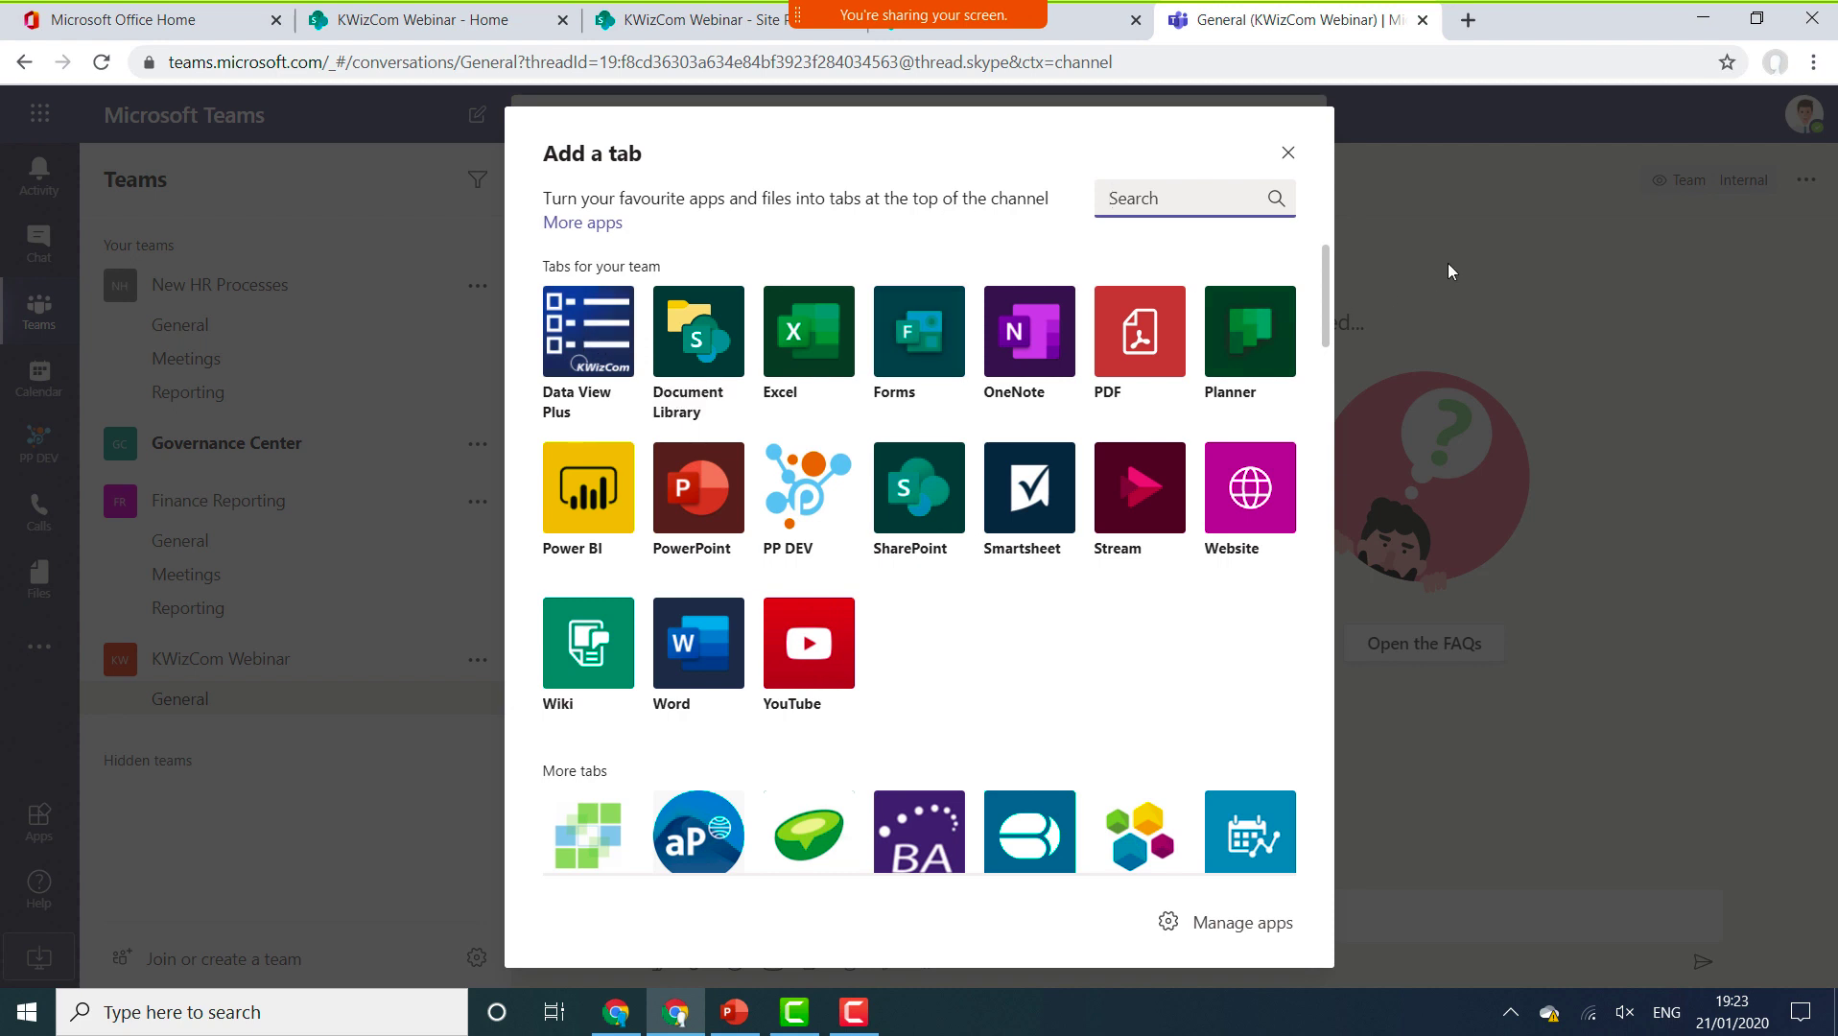
left_click(1301, 159)
left_click(1302, 159)
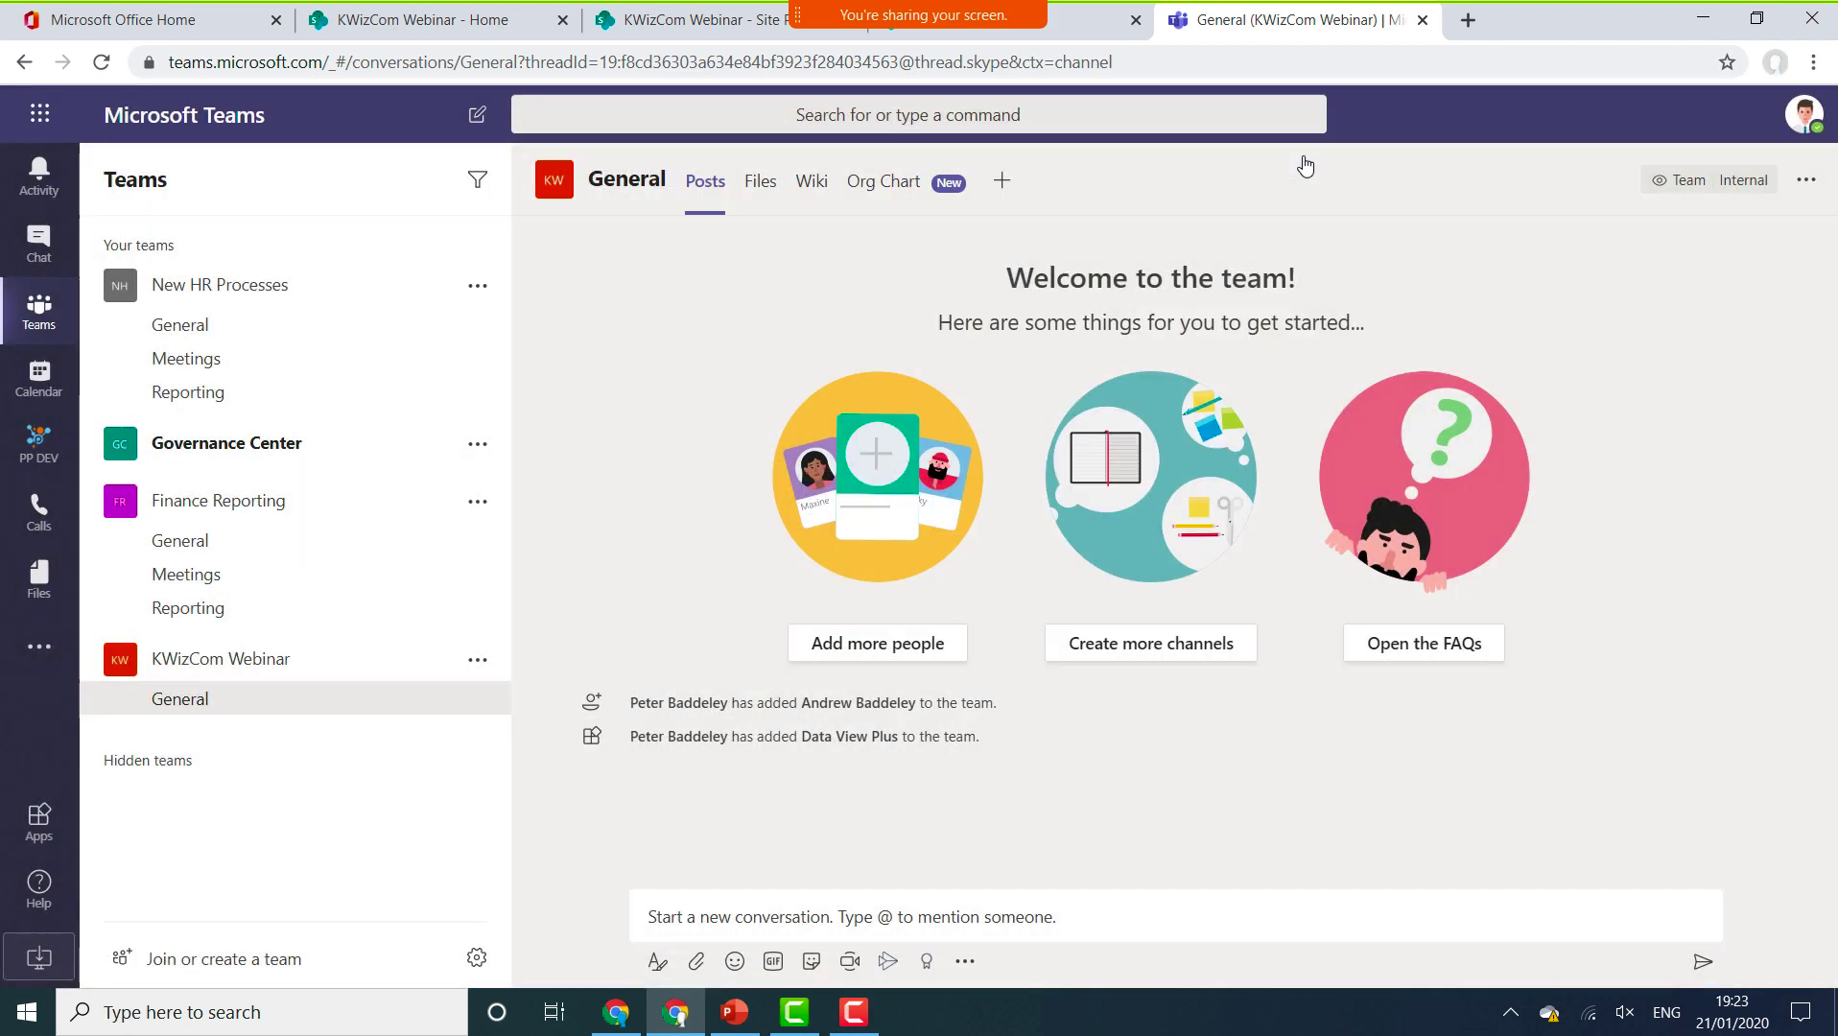
left_click(898, 192)
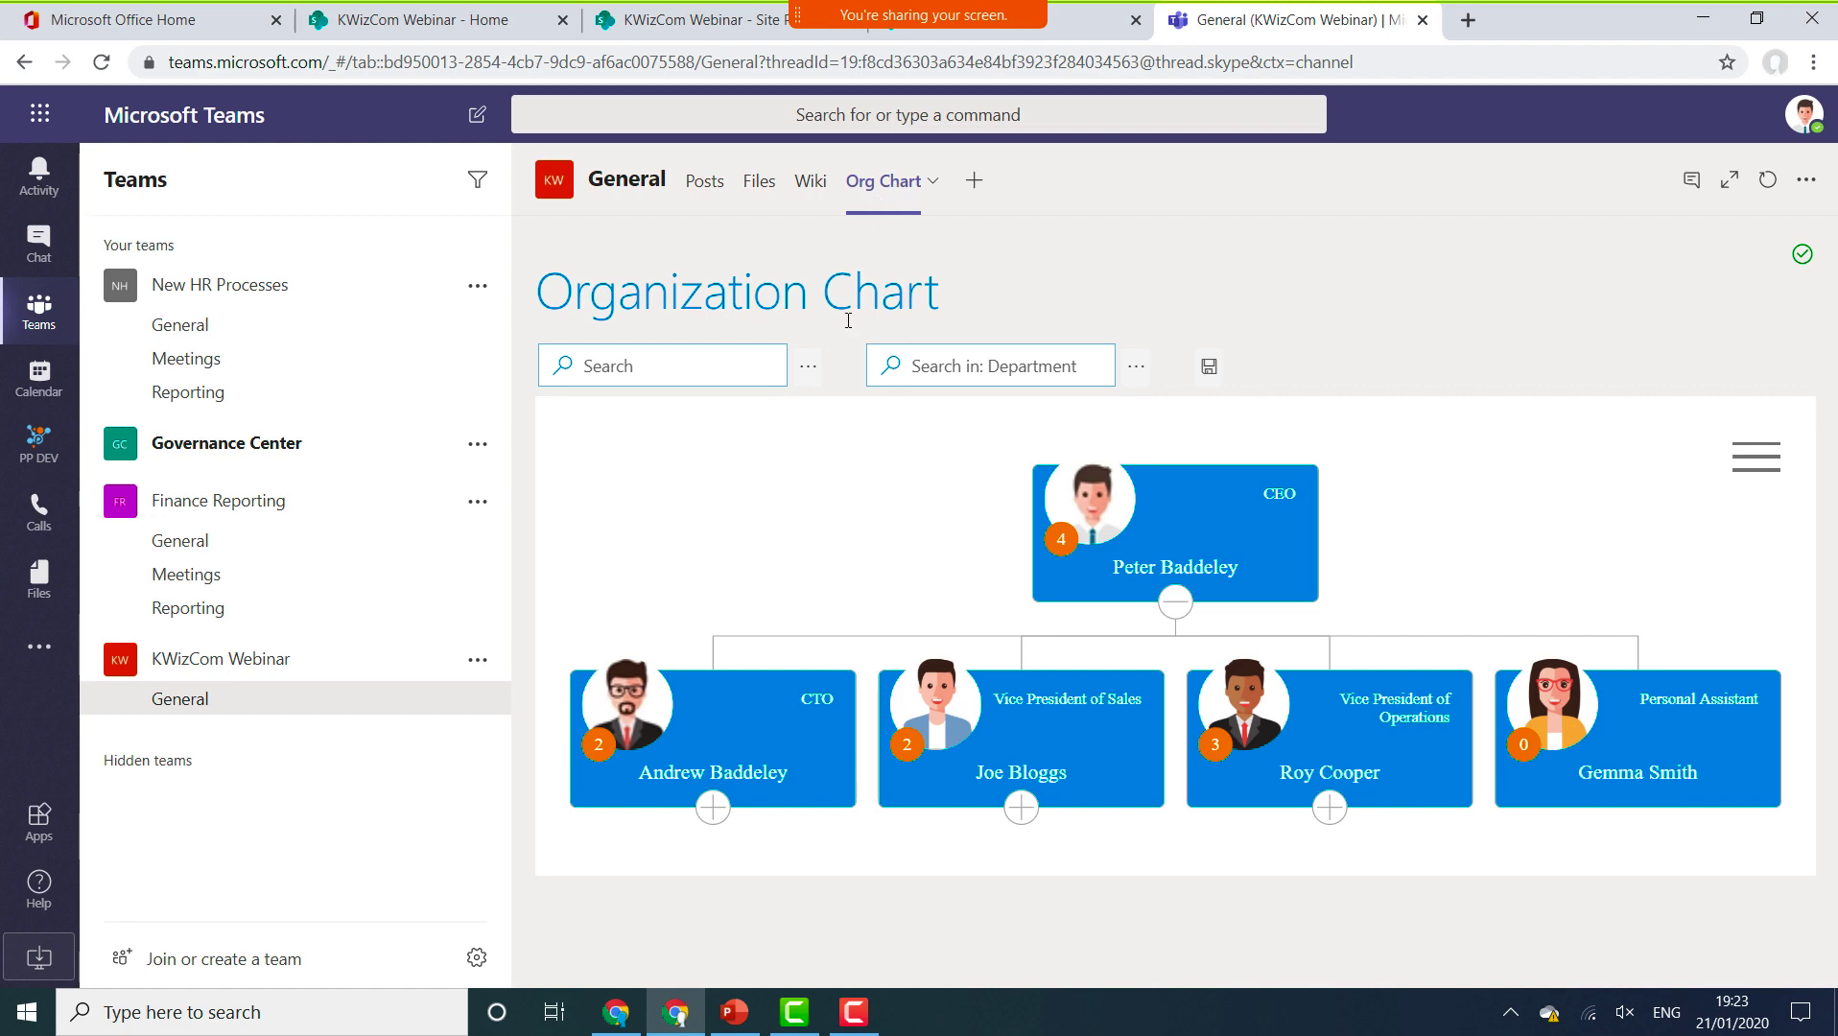
left_click(712, 807)
left_click_drag(720, 808, 718, 483)
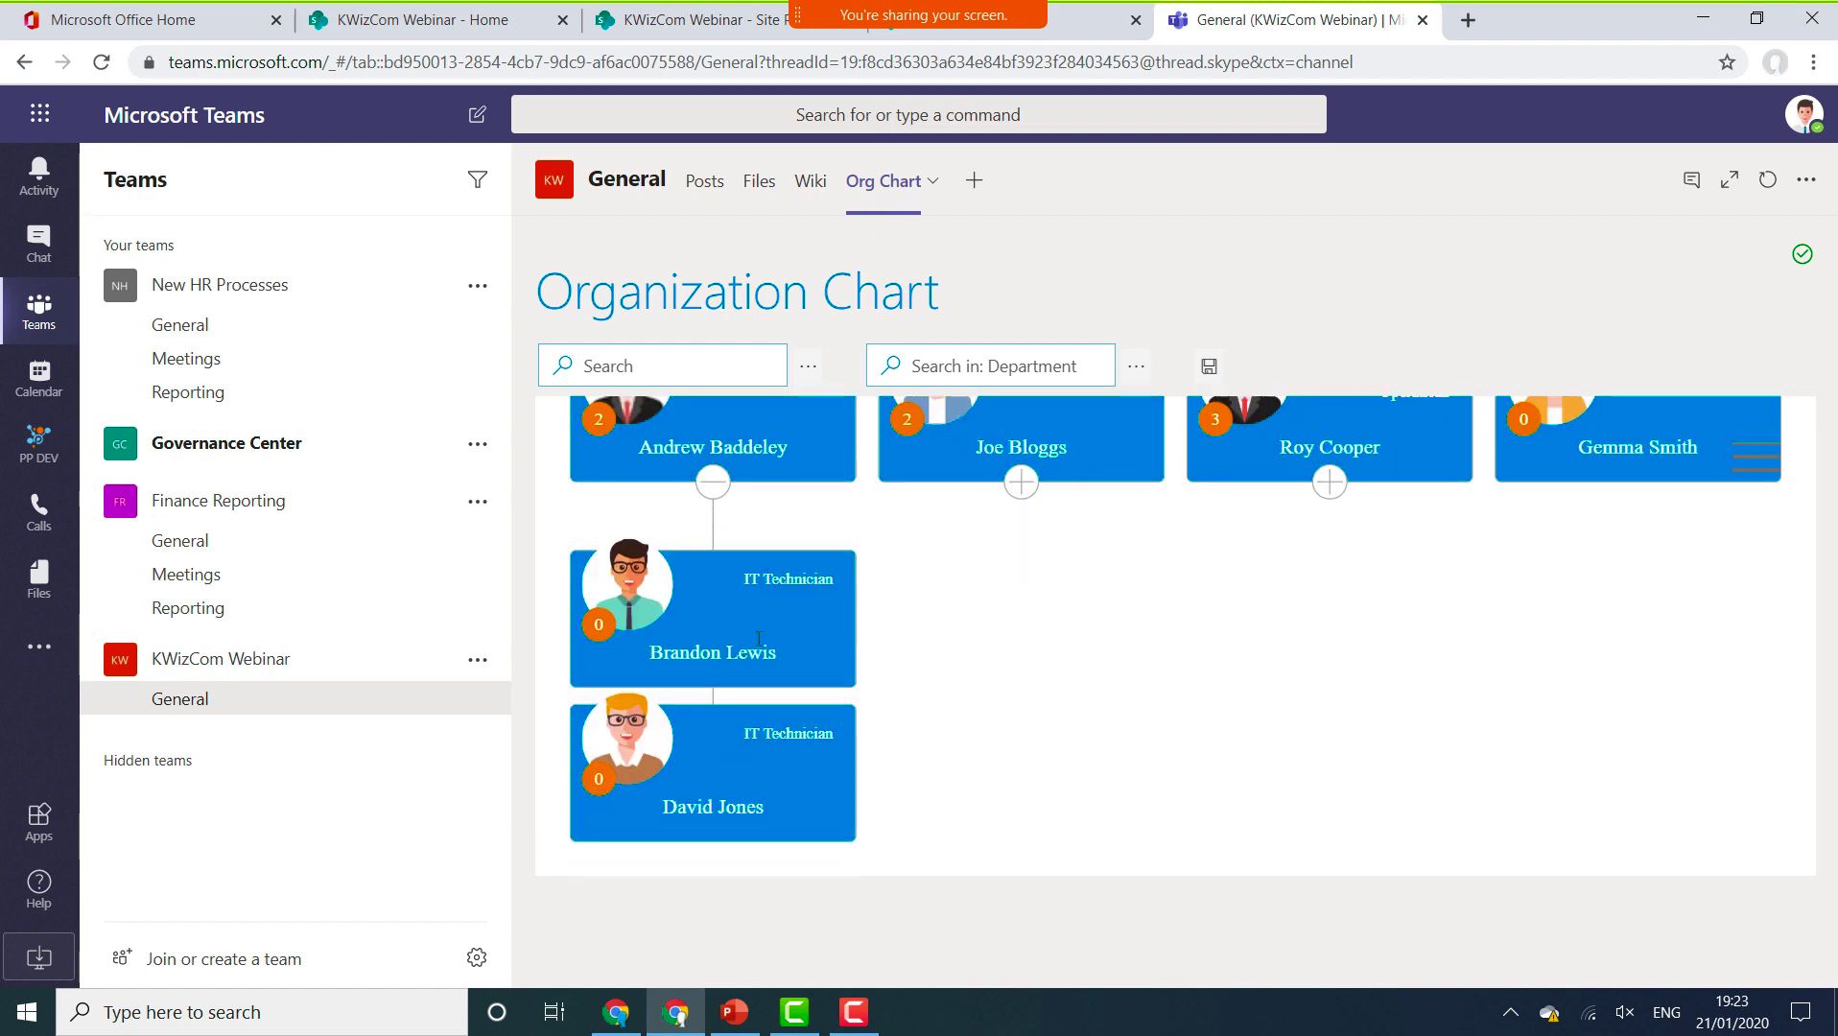
left_click(719, 492)
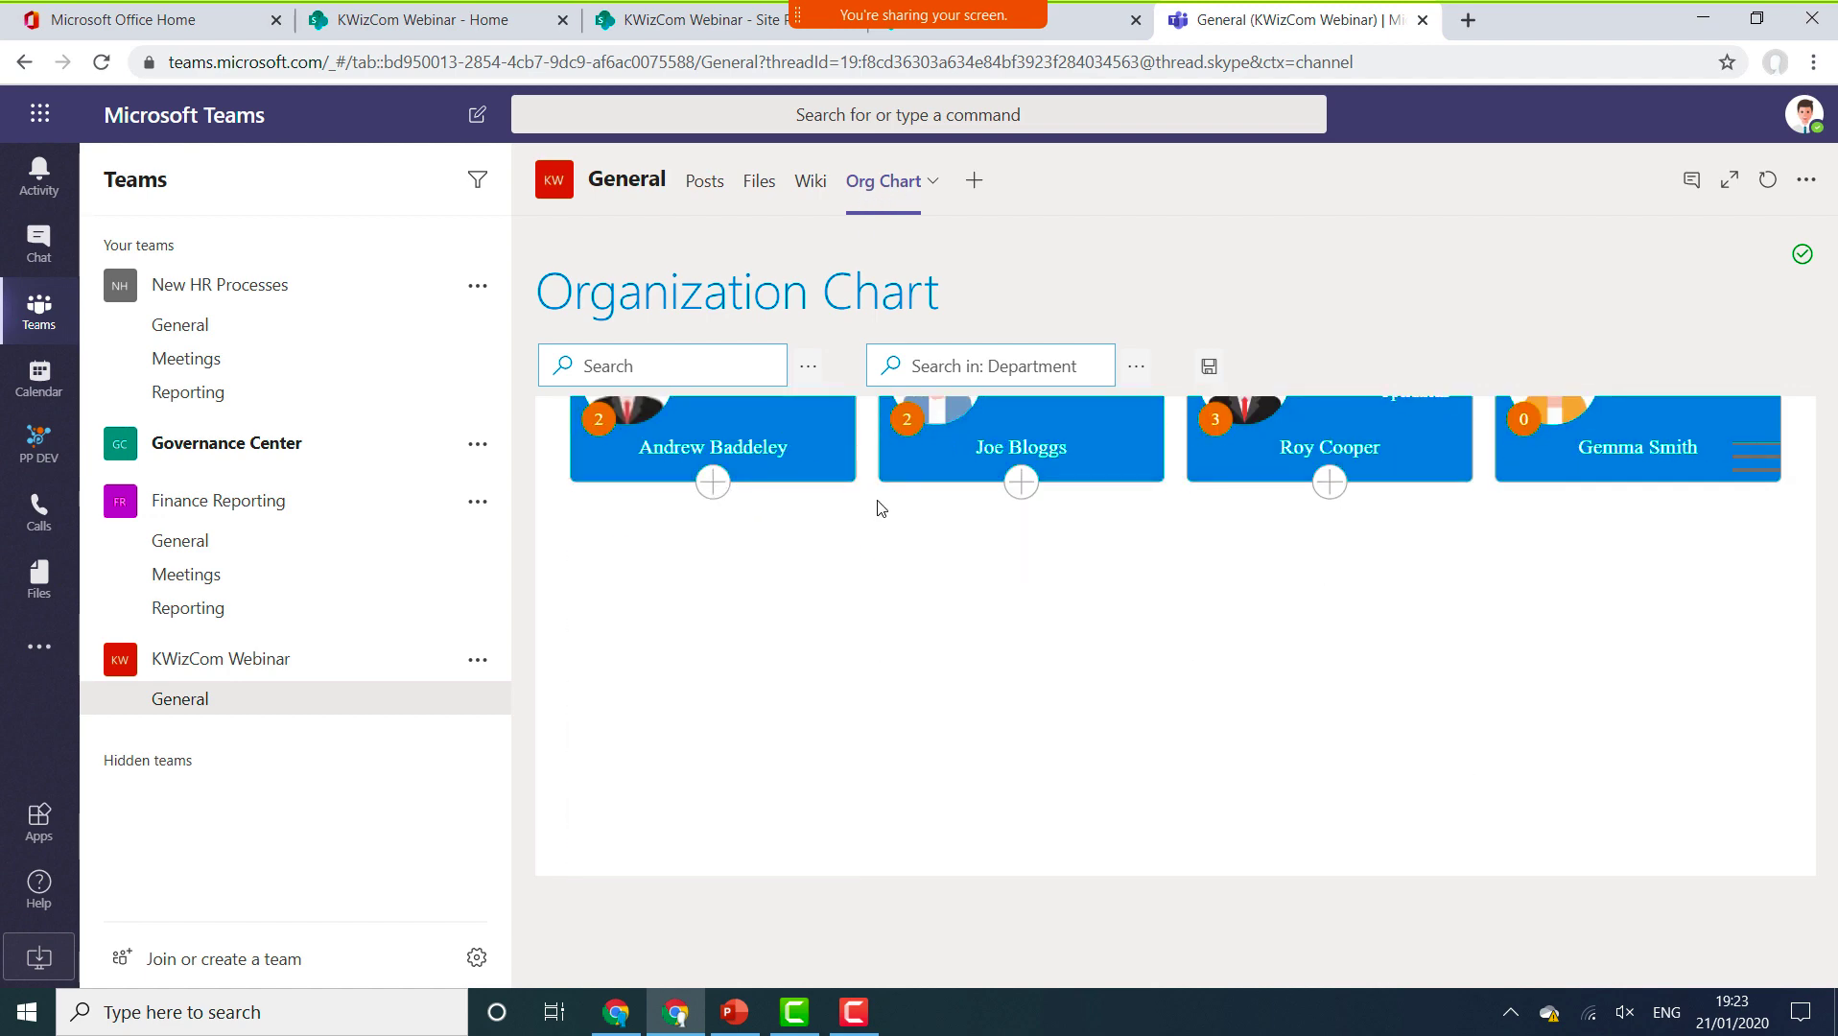
left_click(773, 374)
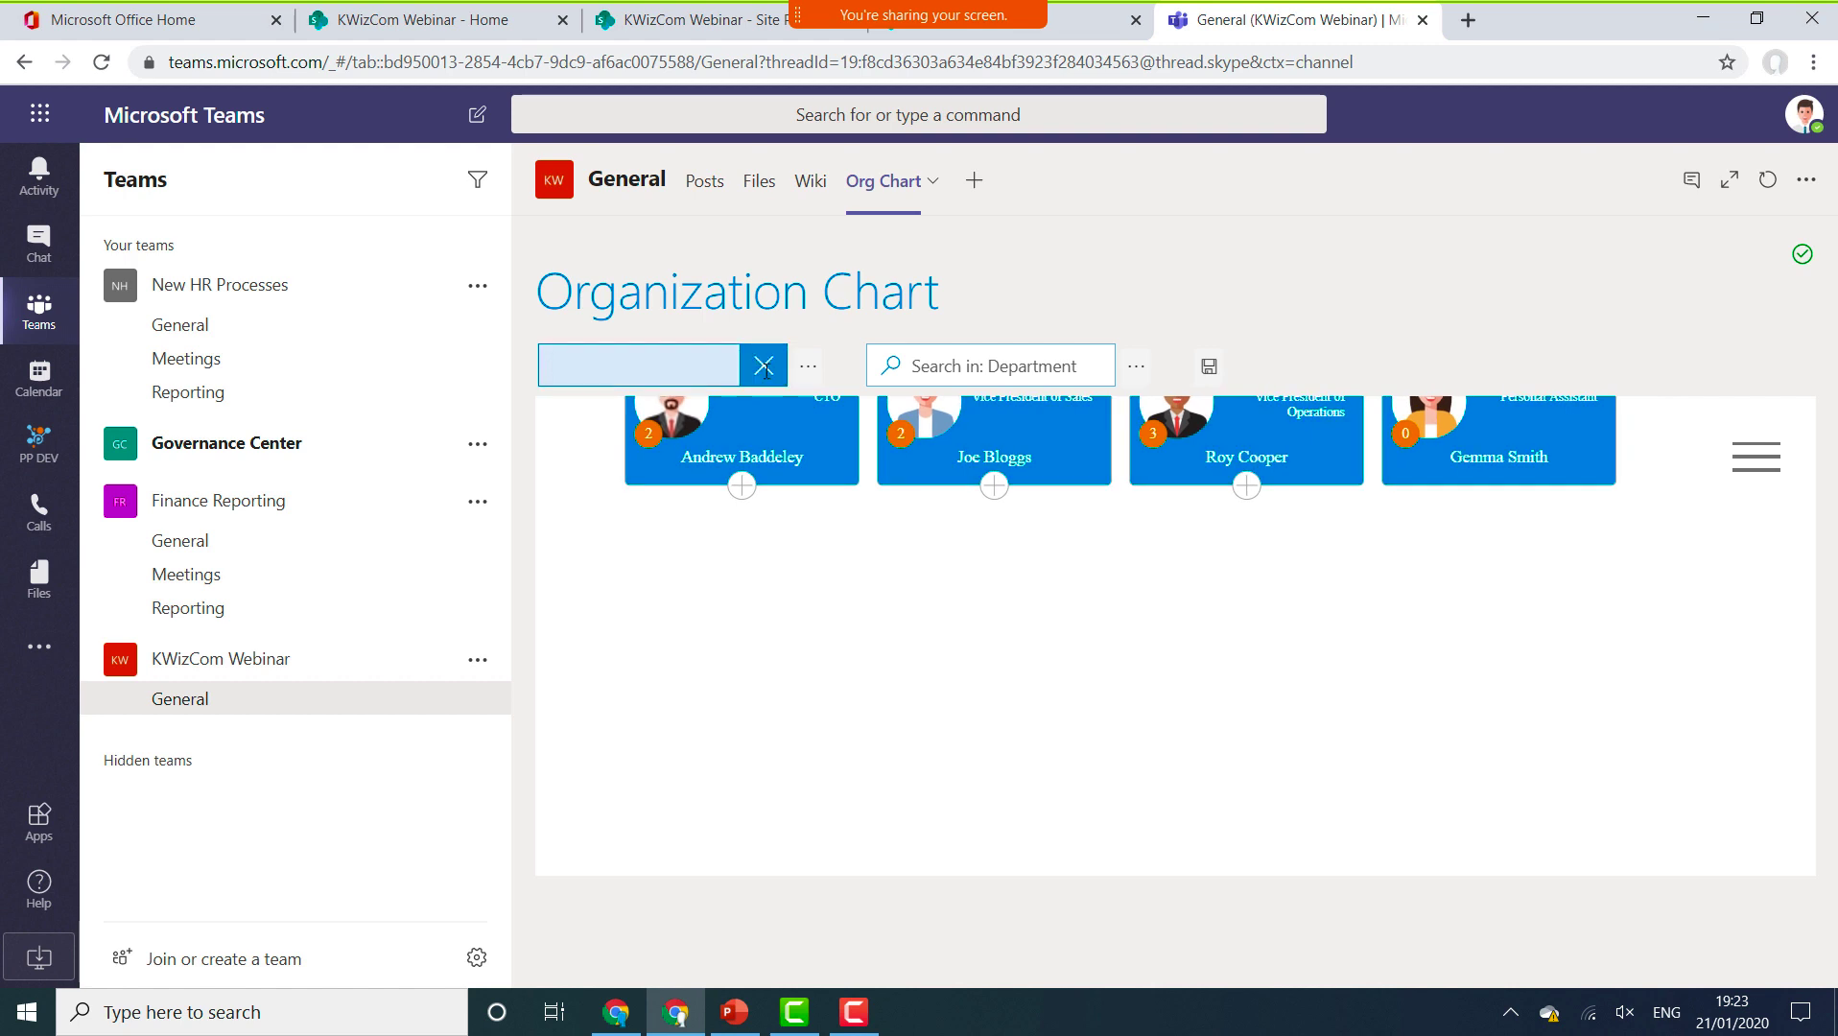
type("andrew")
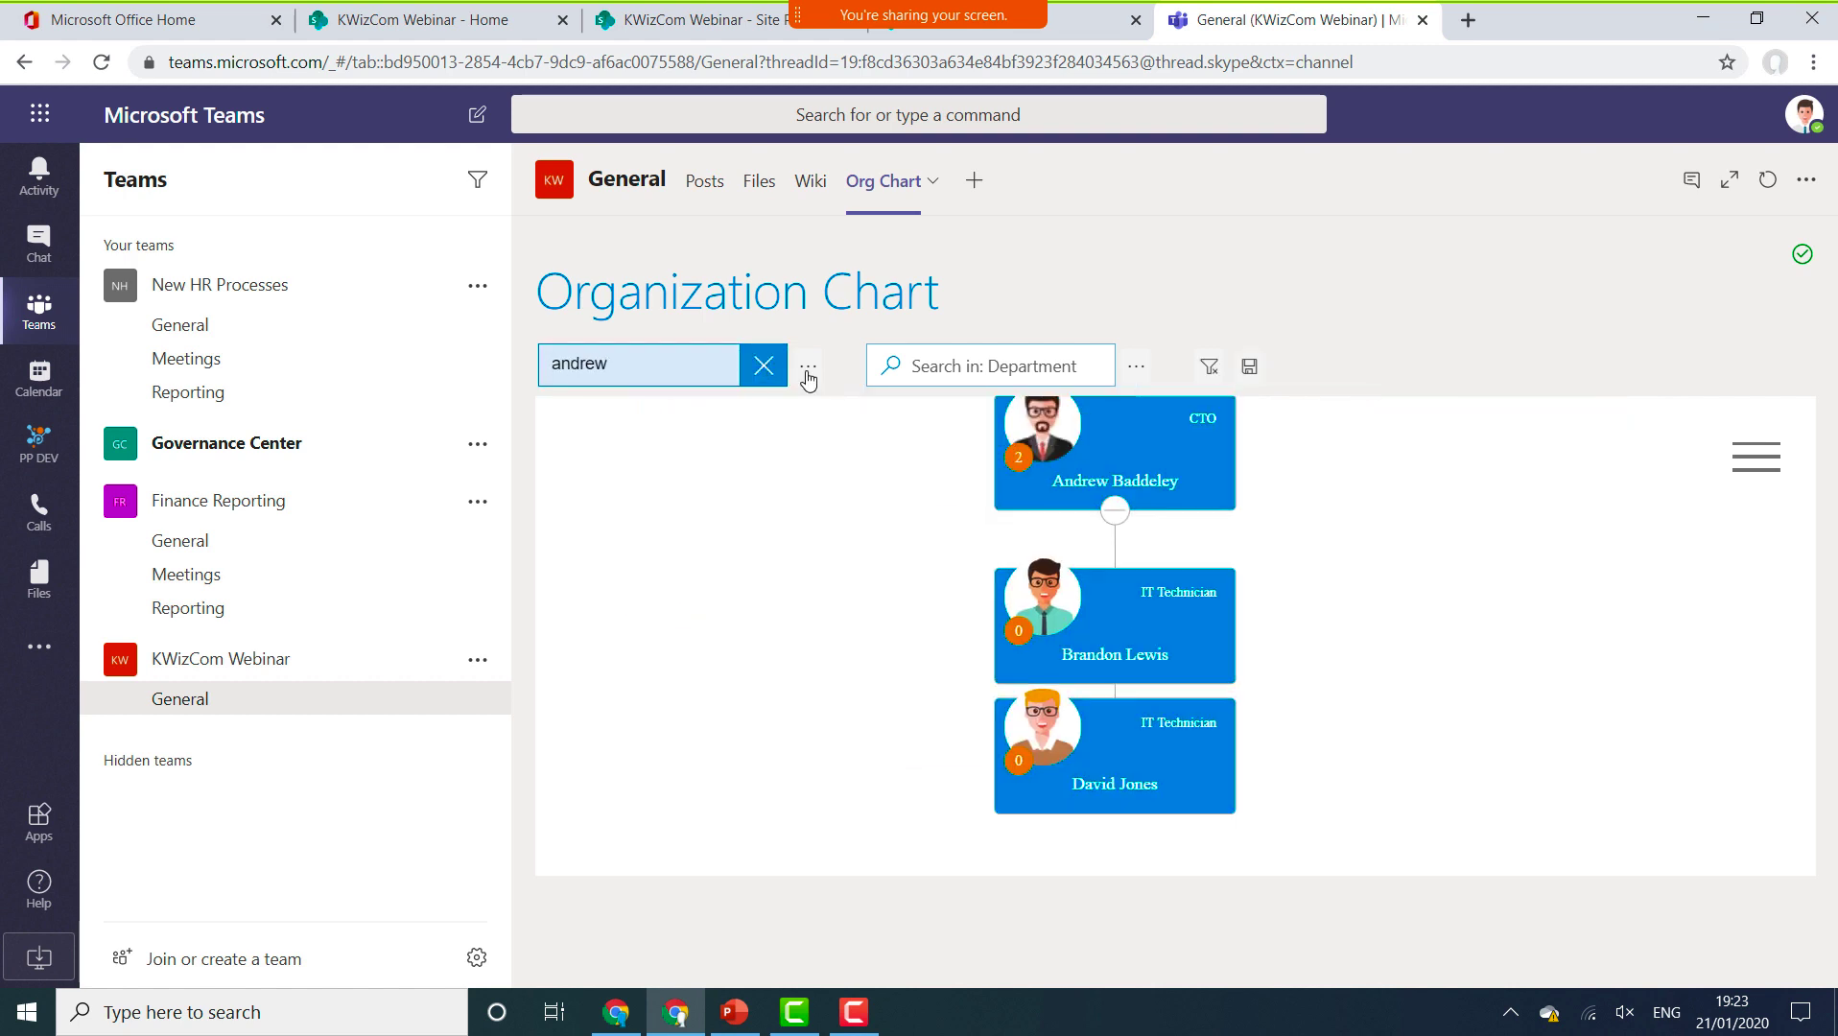
left_click(765, 374)
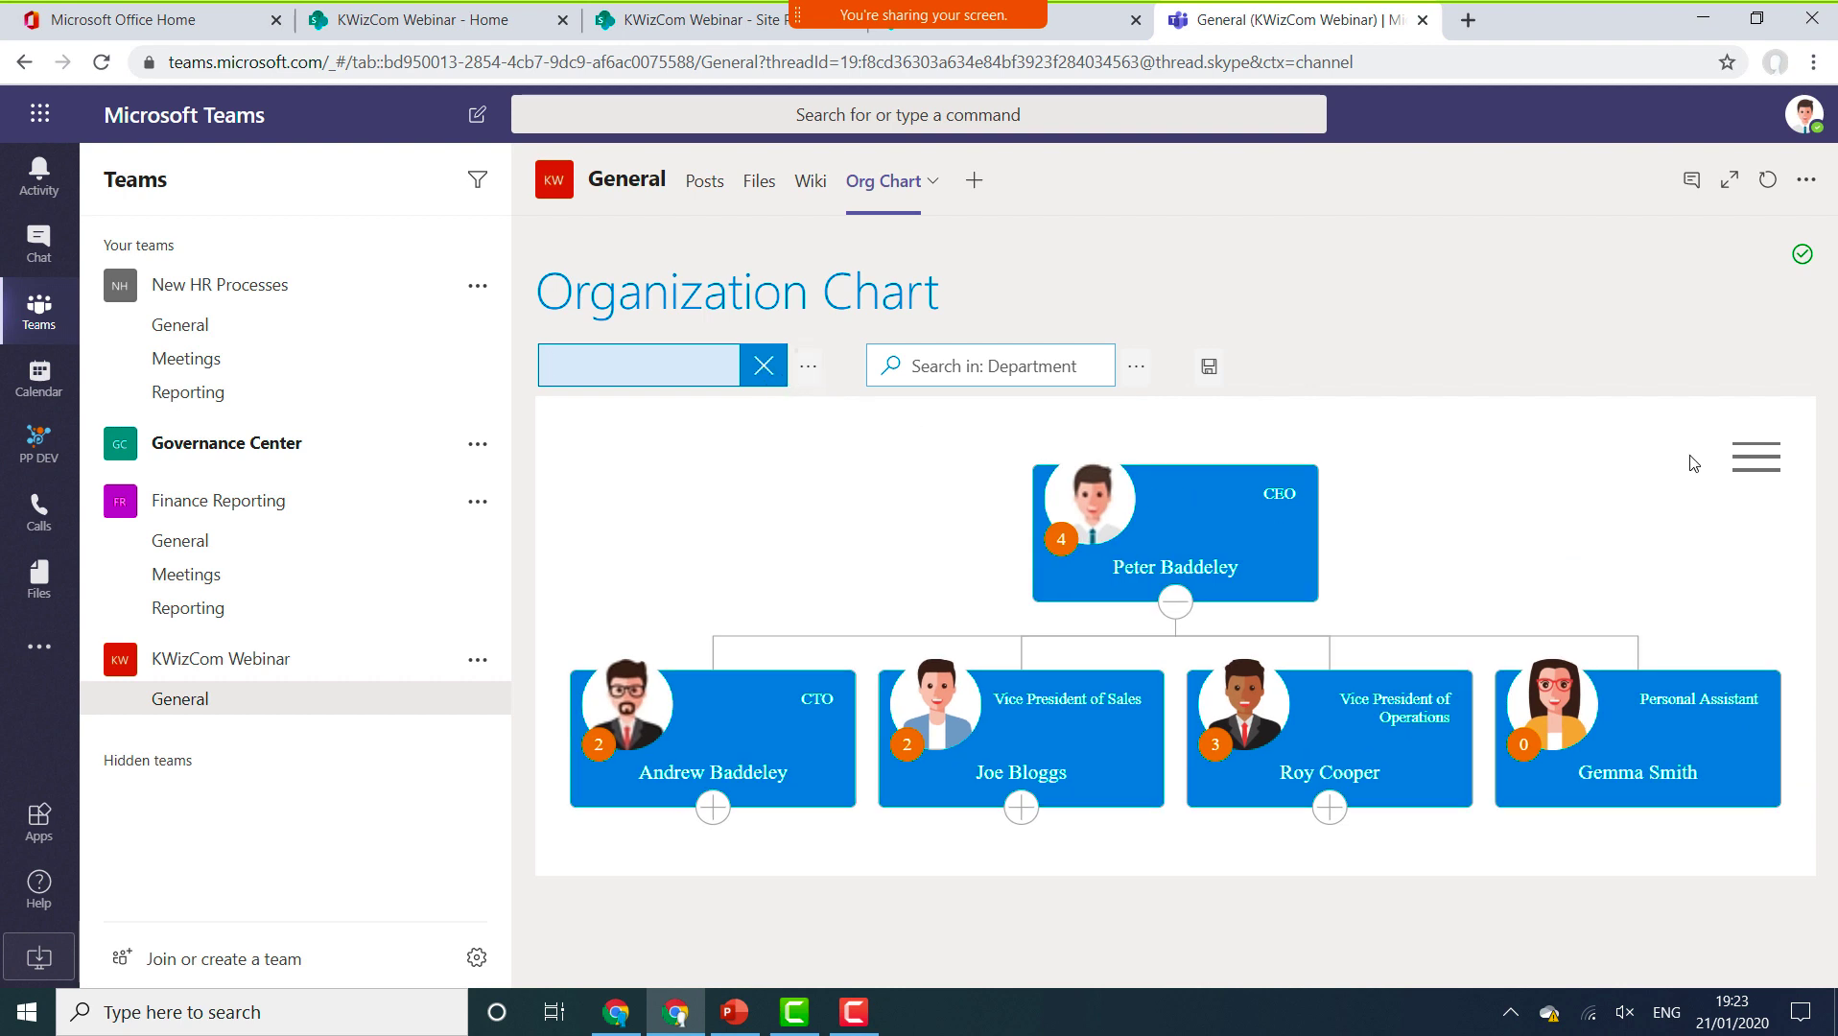
Open the Org Chart tab settings, keep Graph API (Pro) as data source, and advance to column mapping.
left_click(931, 182)
left_click(892, 257)
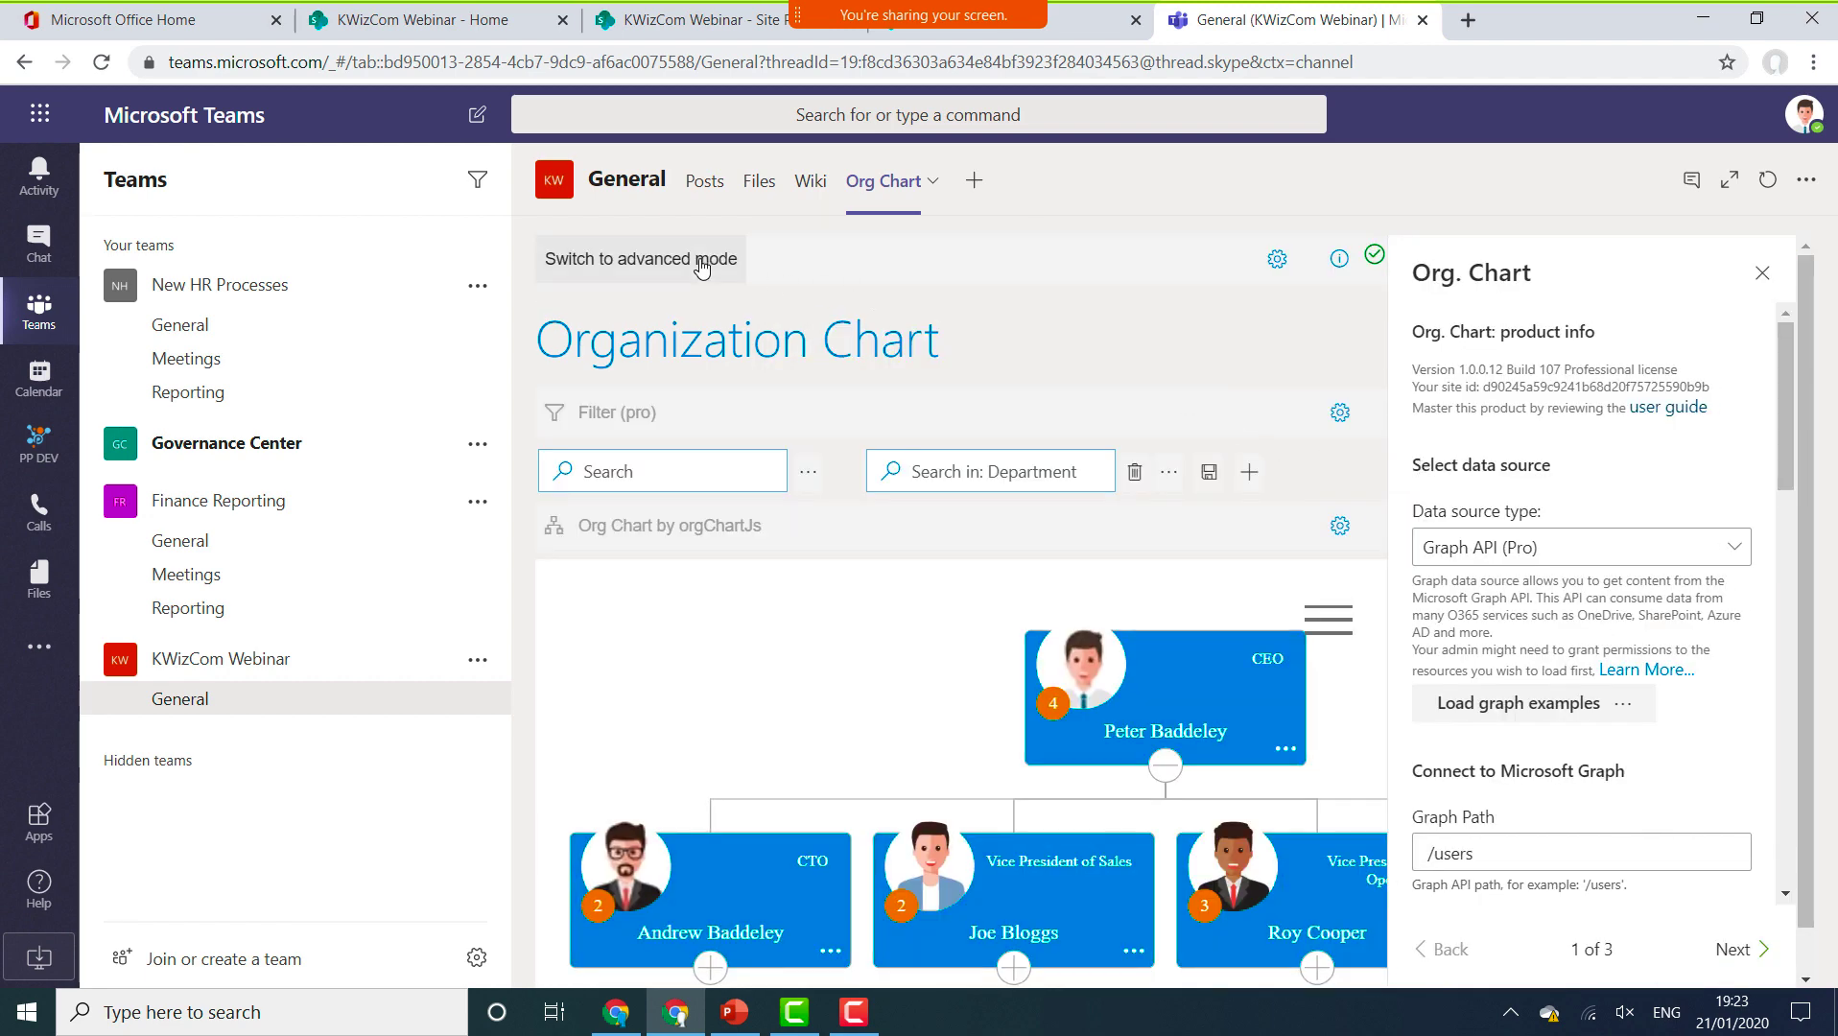
left_click(1700, 554)
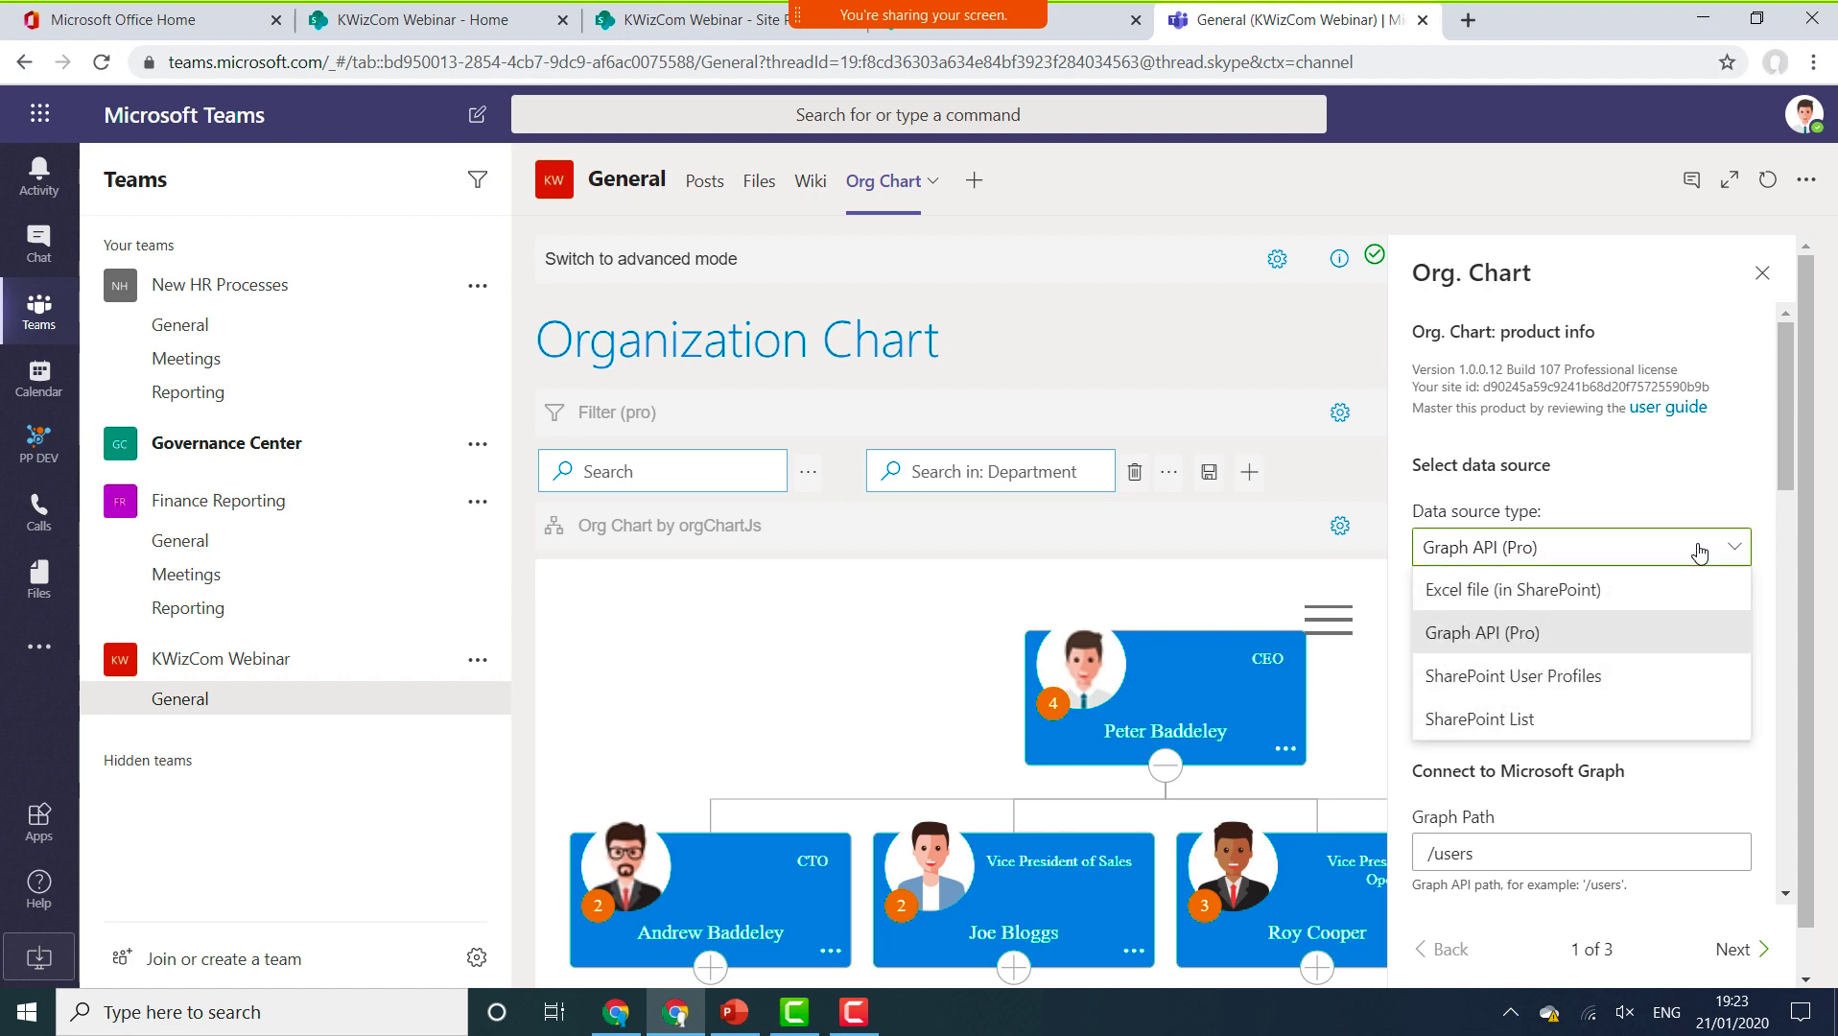
left_click(1699, 553)
scroll(1771, 576, "down", 5)
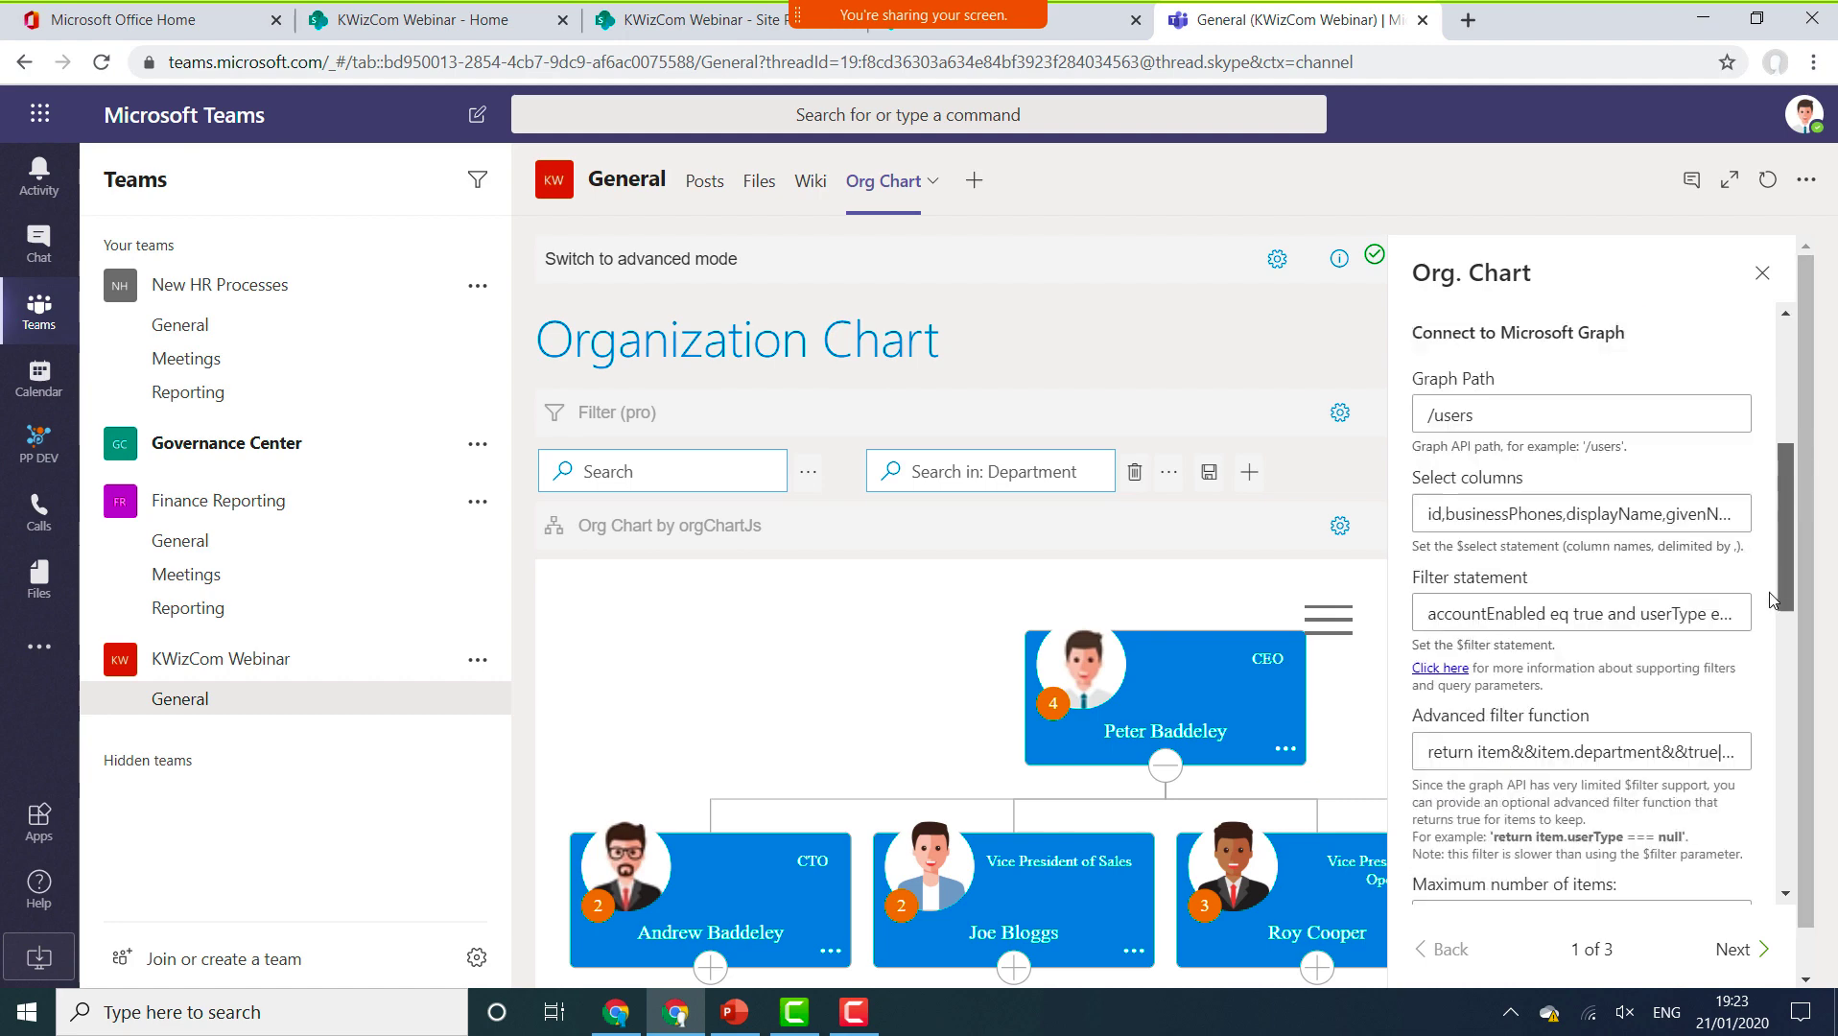
scroll(1772, 600, "down", 10)
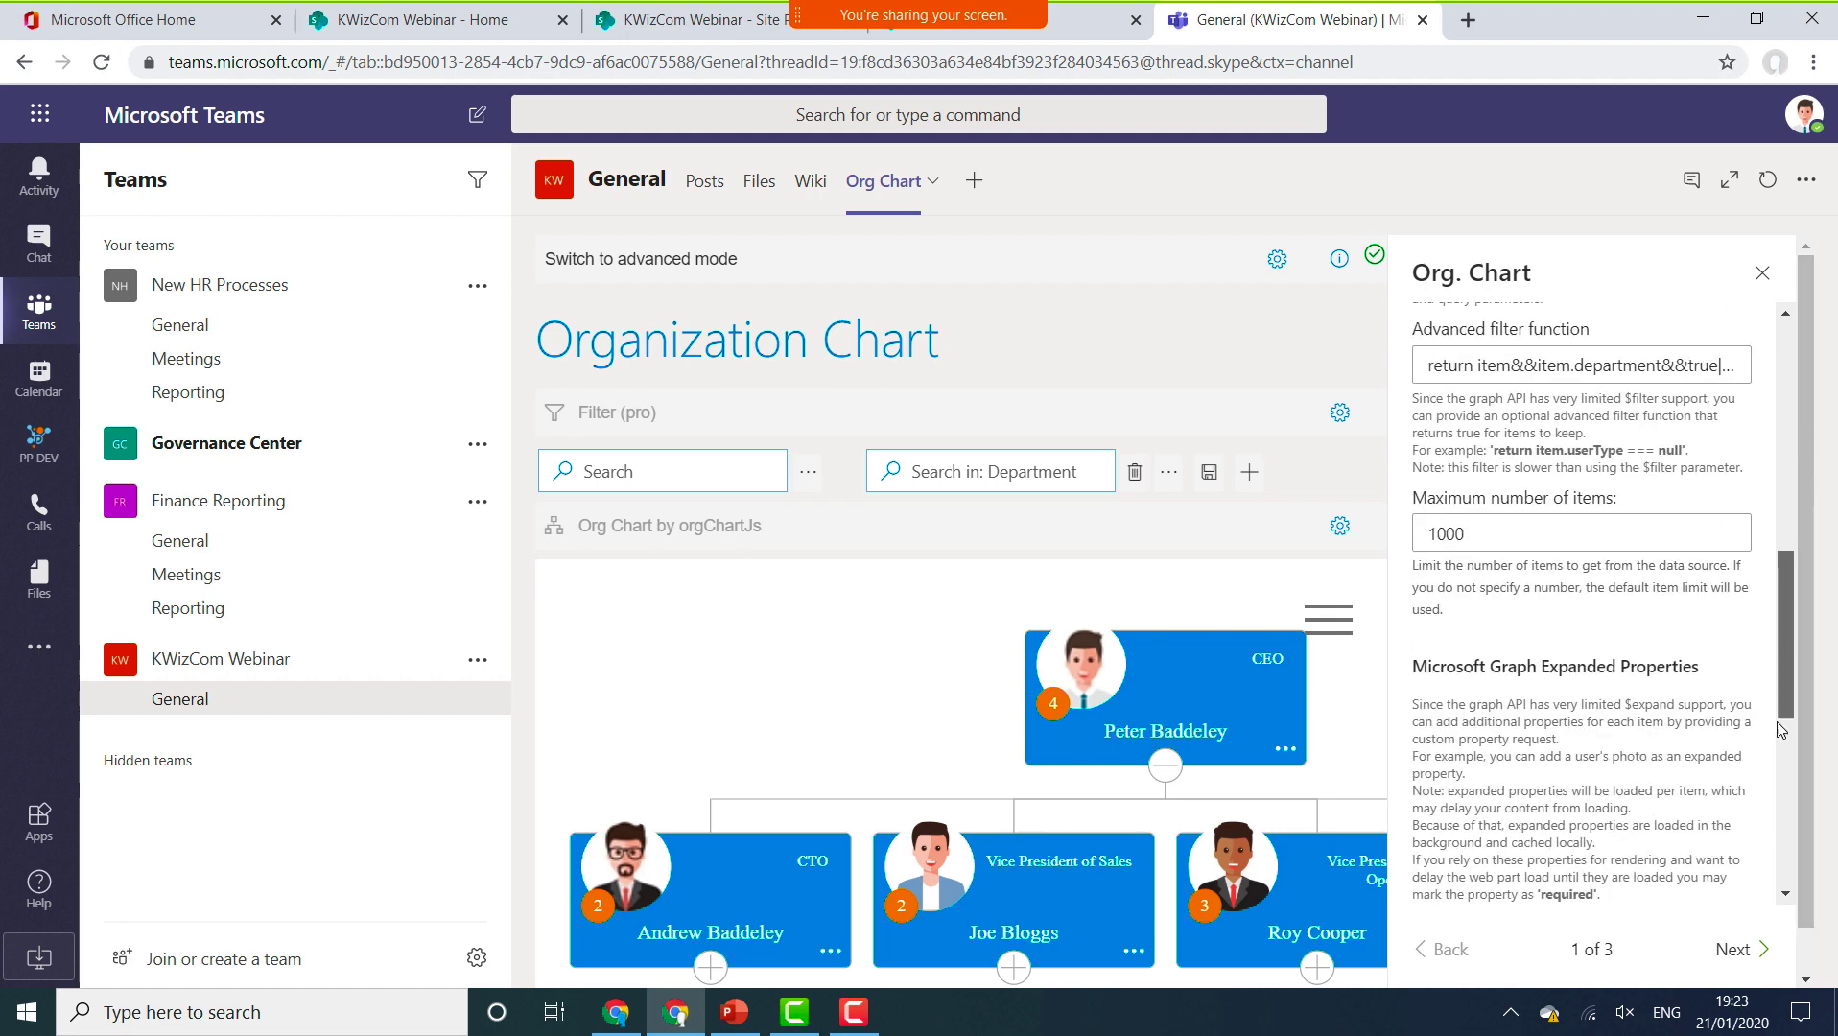
left_click(1753, 948)
left_click(1747, 953)
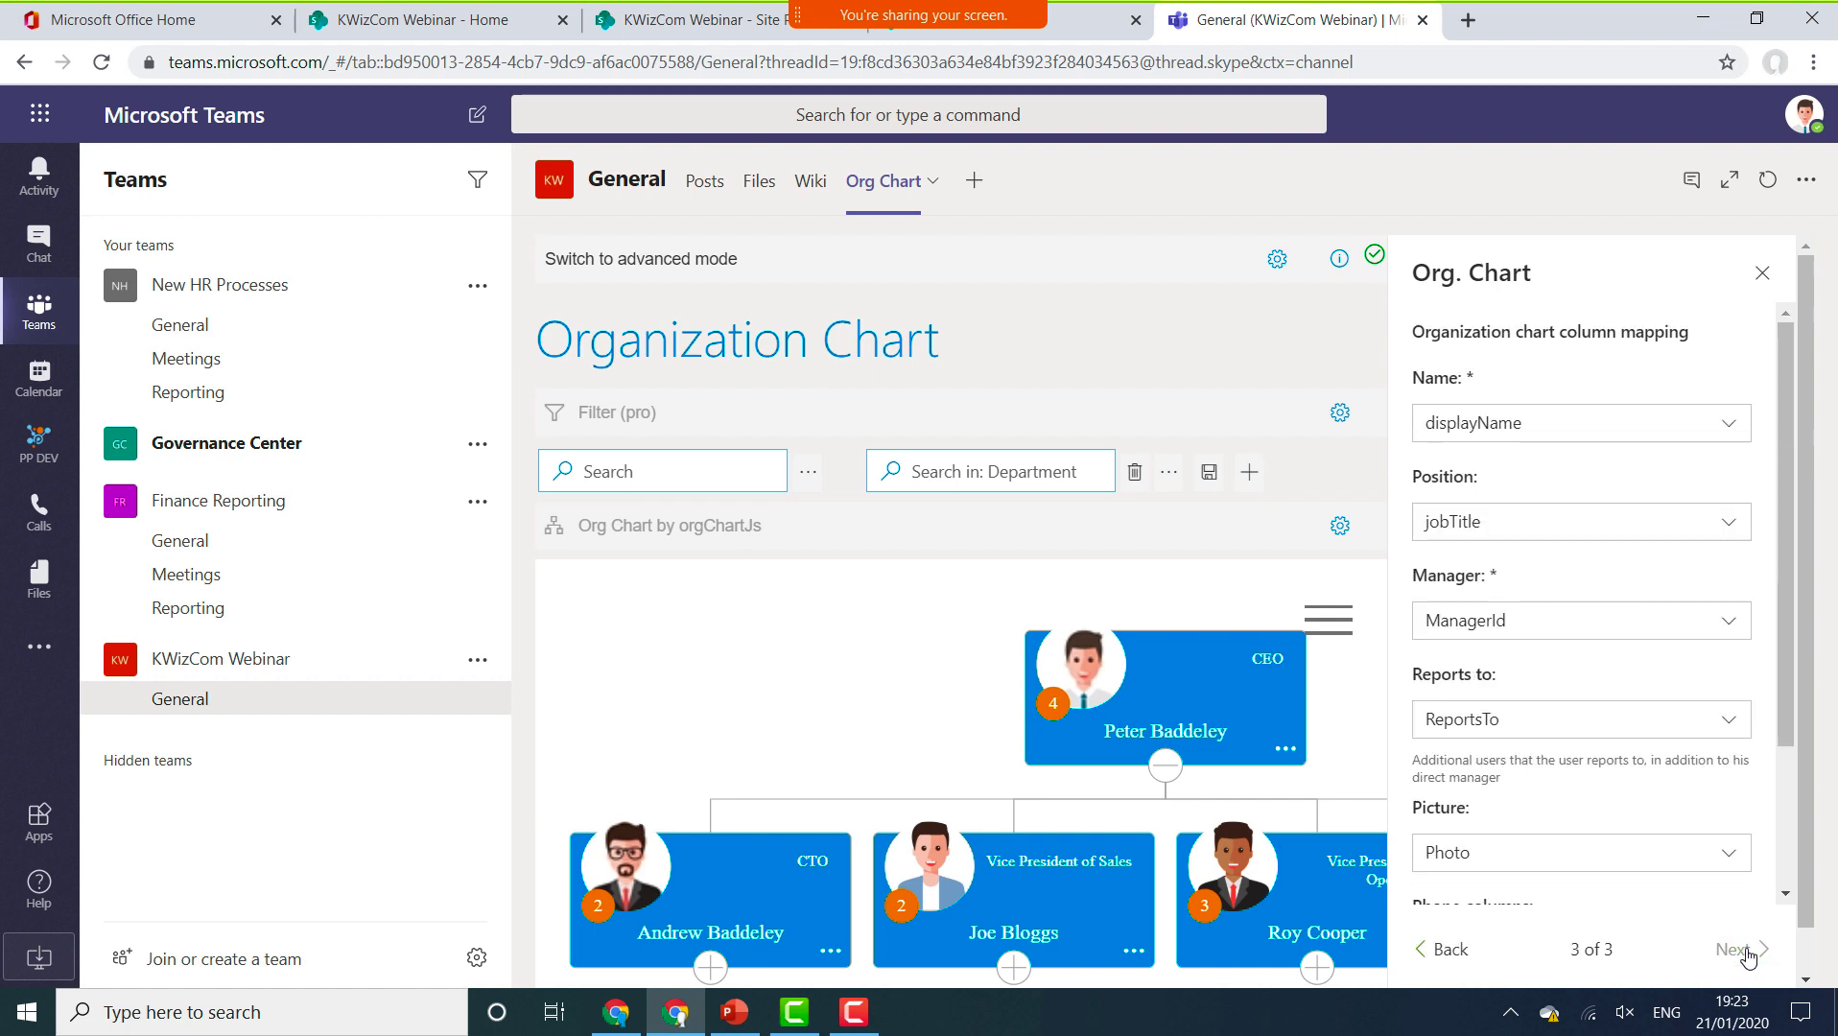
Switch the tab to advanced mode, close the panel, and reopen the Org Chart settings.
left_click(676, 273)
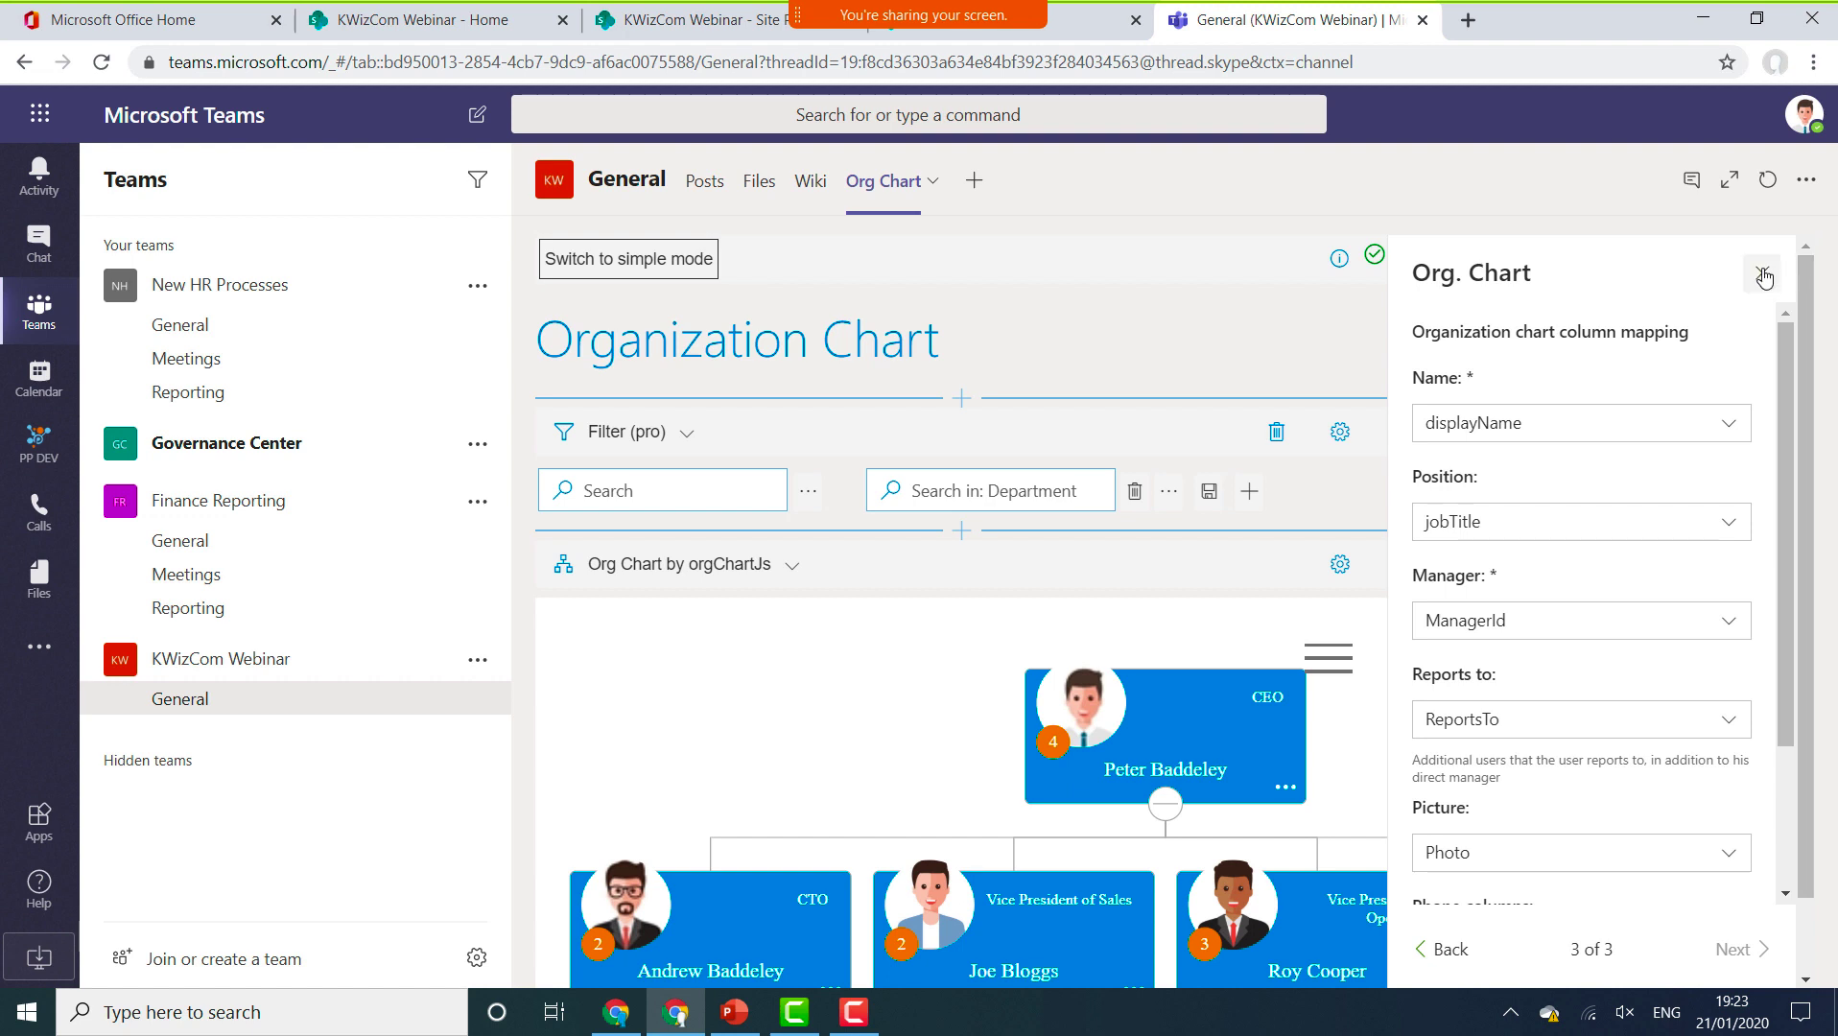
left_click(1763, 277)
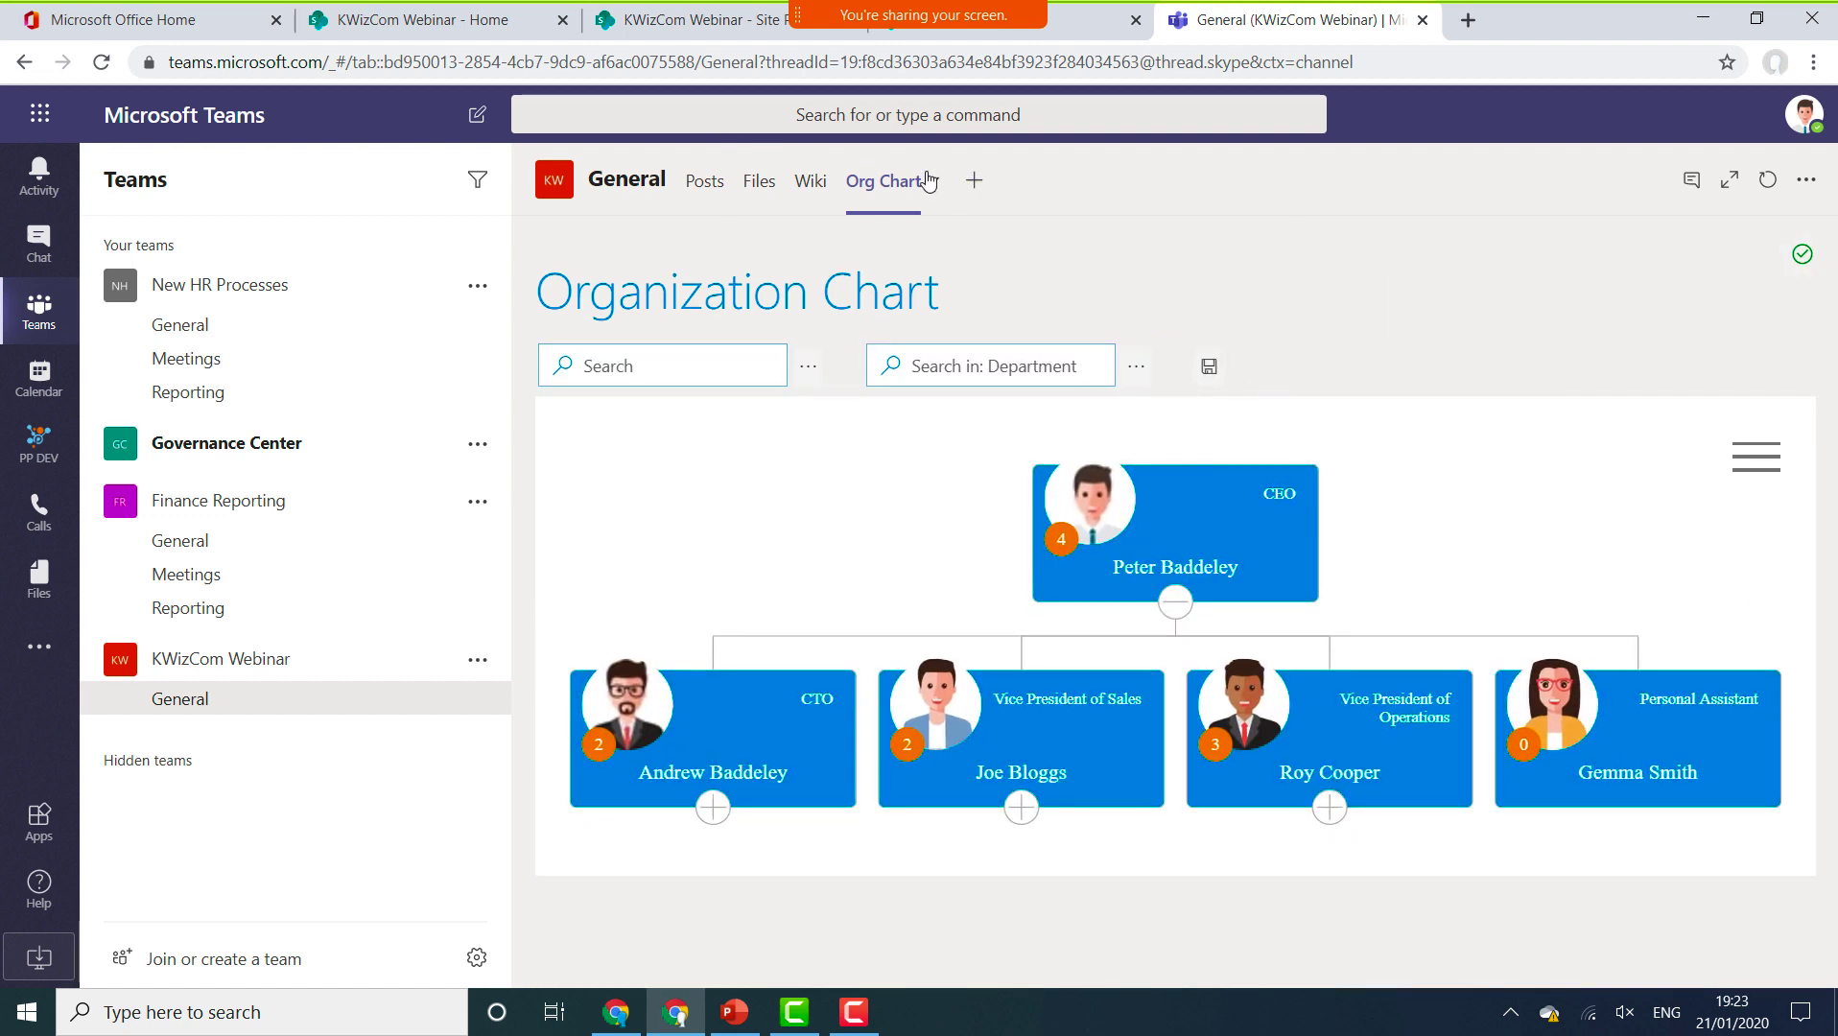
left_click(927, 180)
left_click(864, 255)
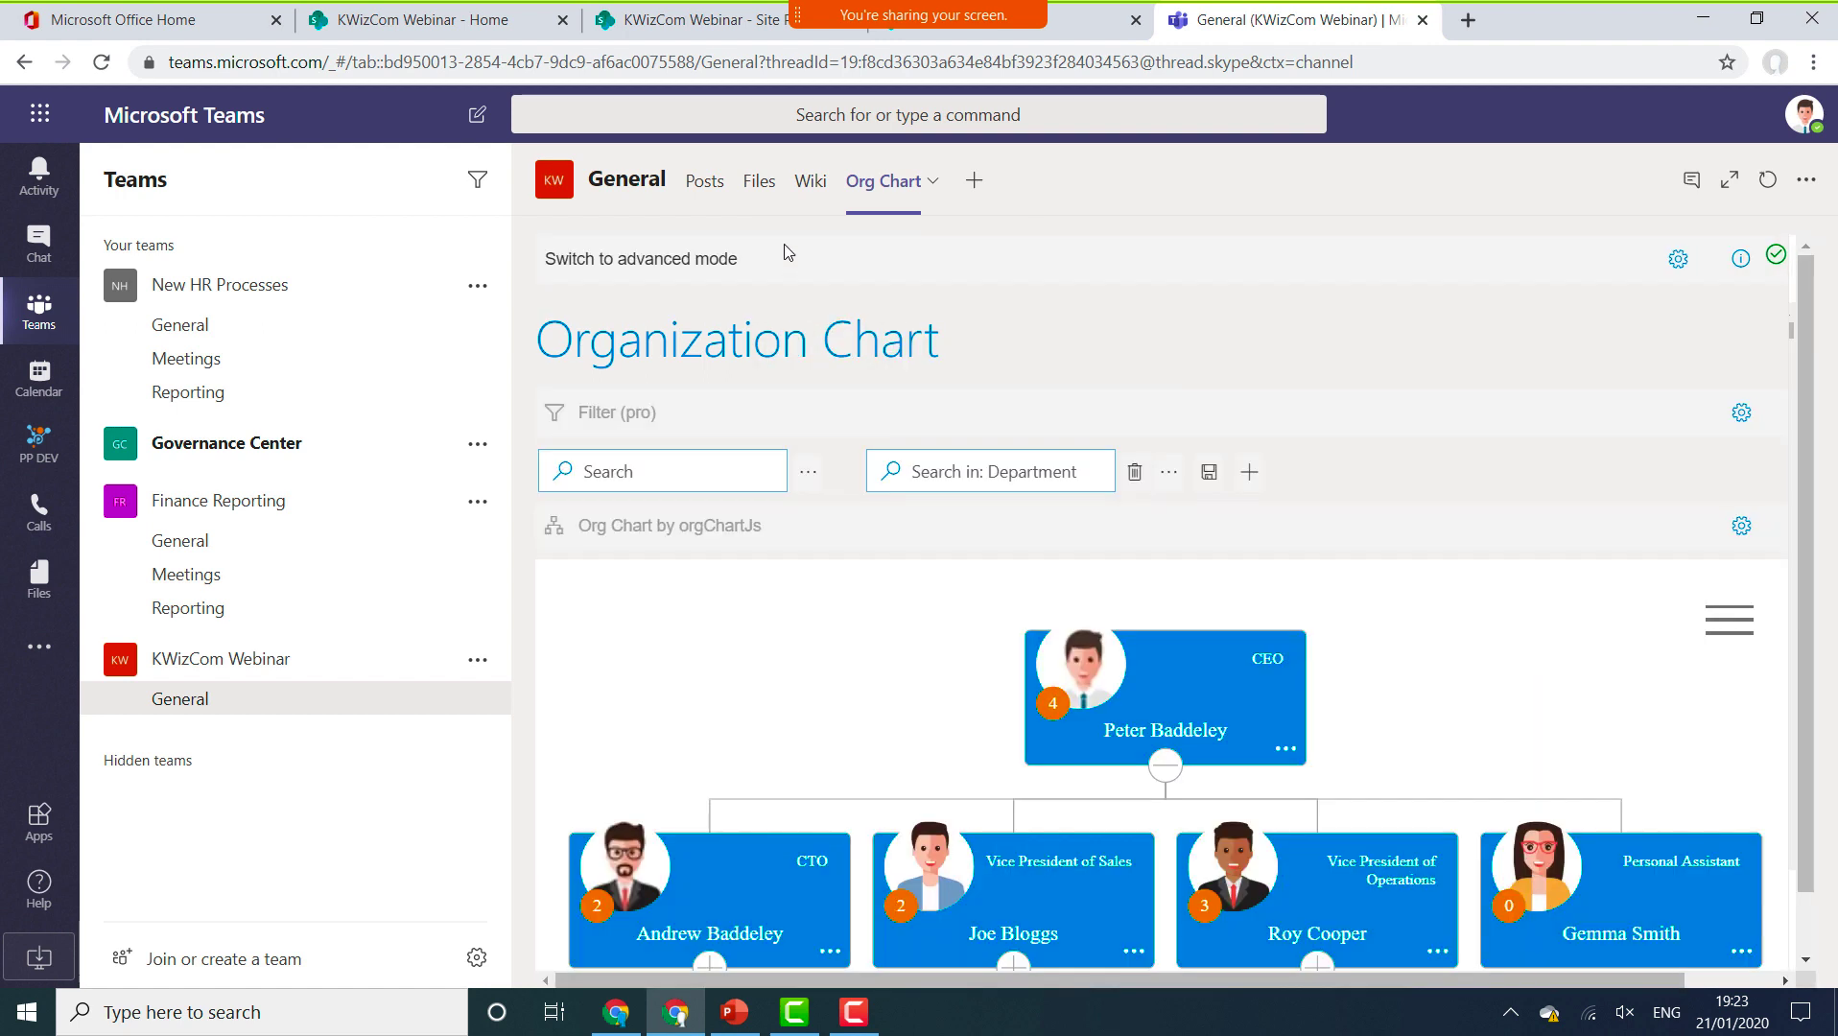
Switch to advanced mode, review the addable web parts and data source types, then close the settings panel.
left_click(681, 258)
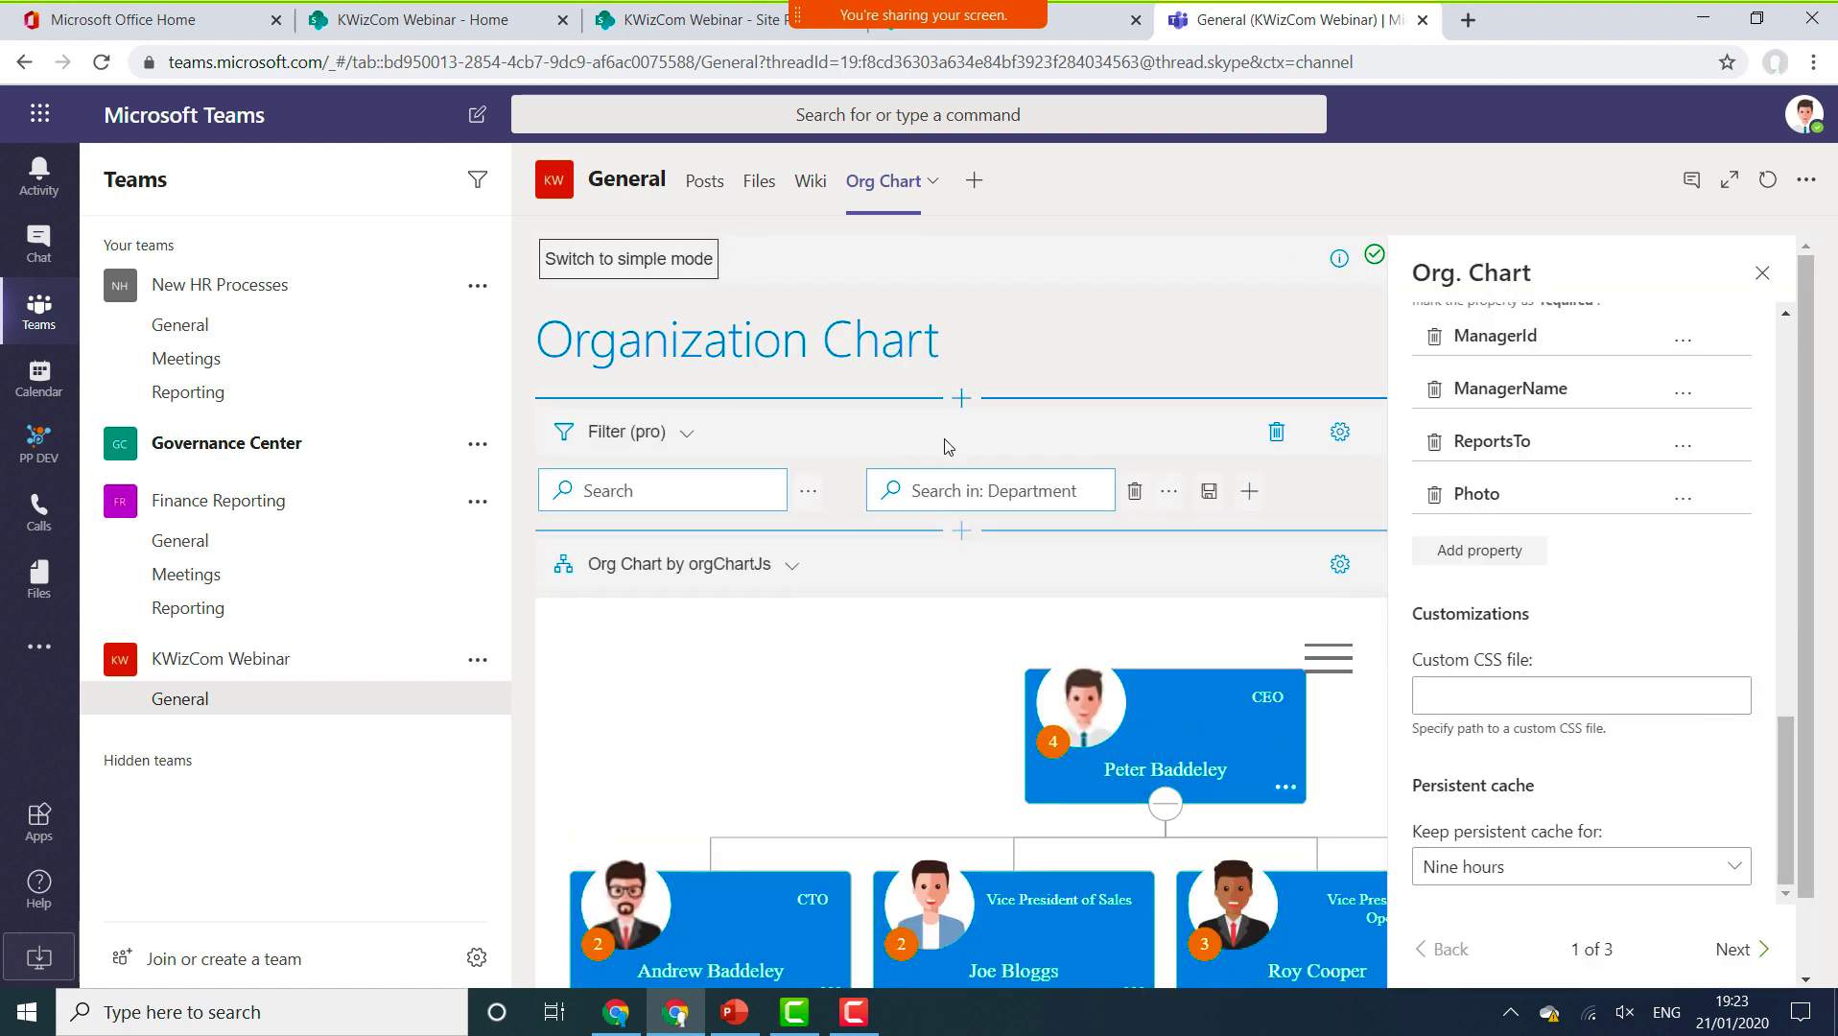
left_click(961, 530)
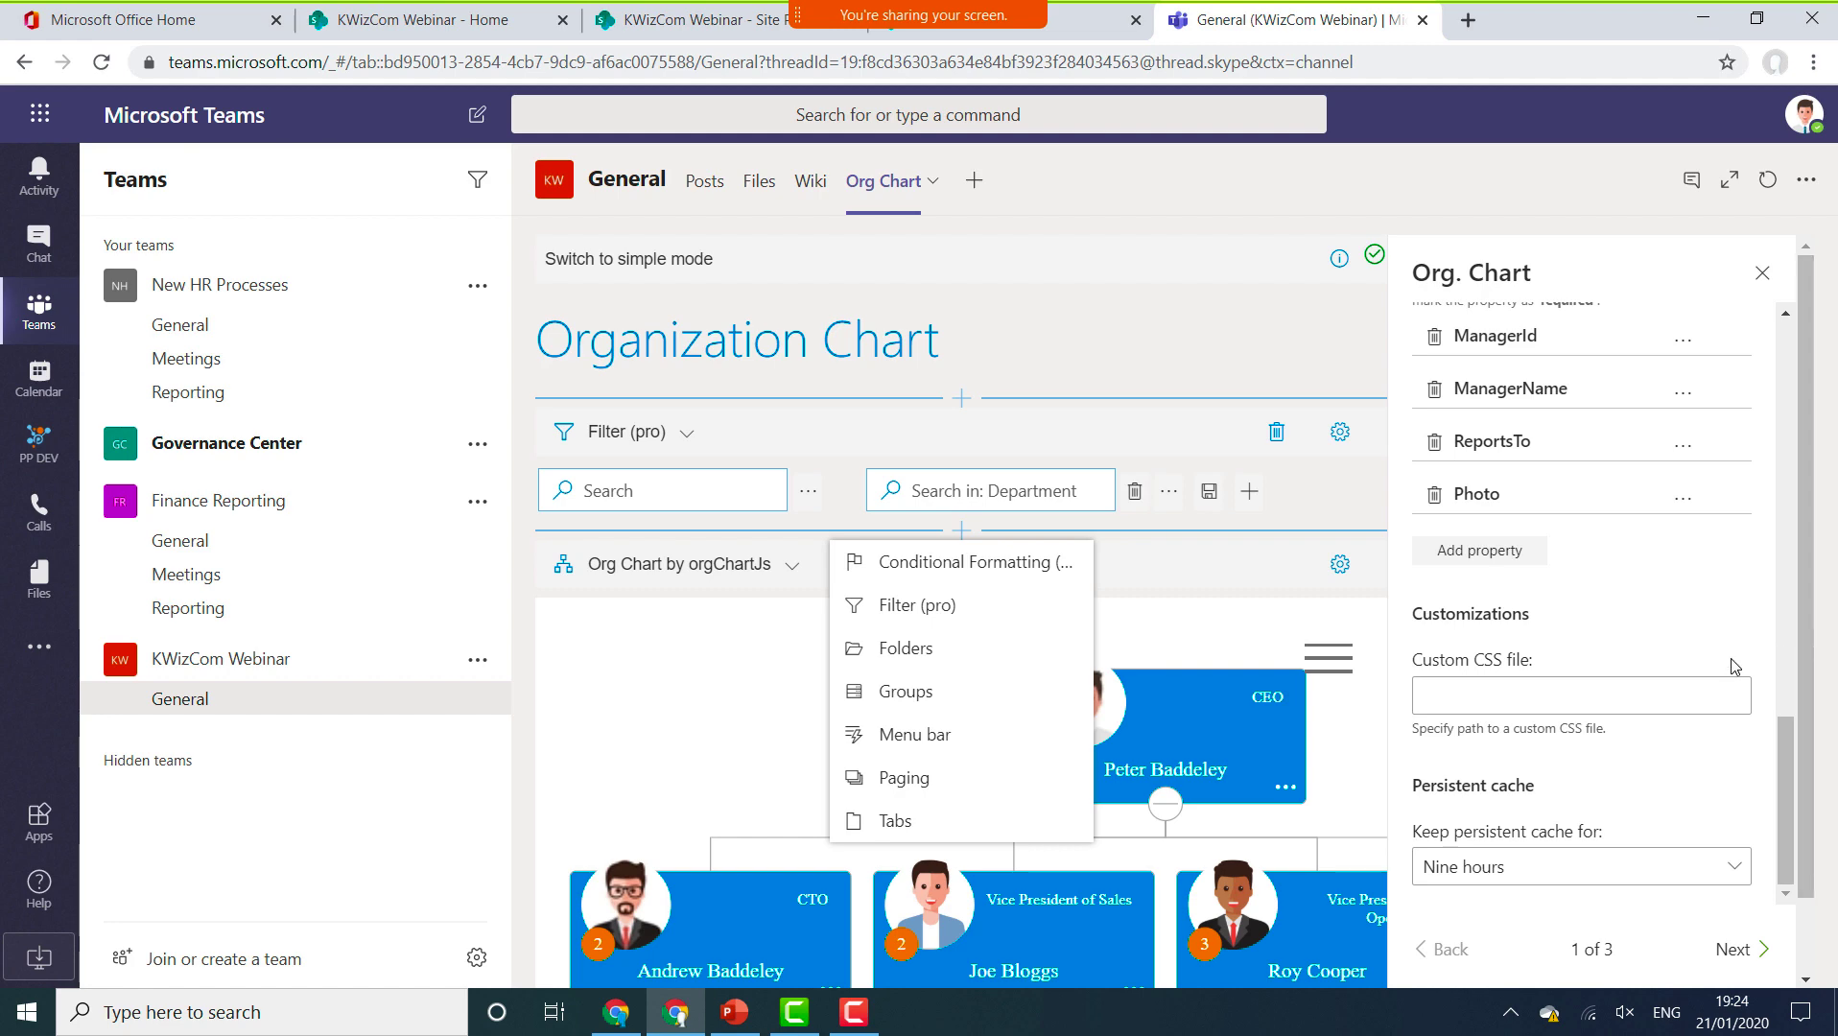
scroll(1734, 667, "up", 15)
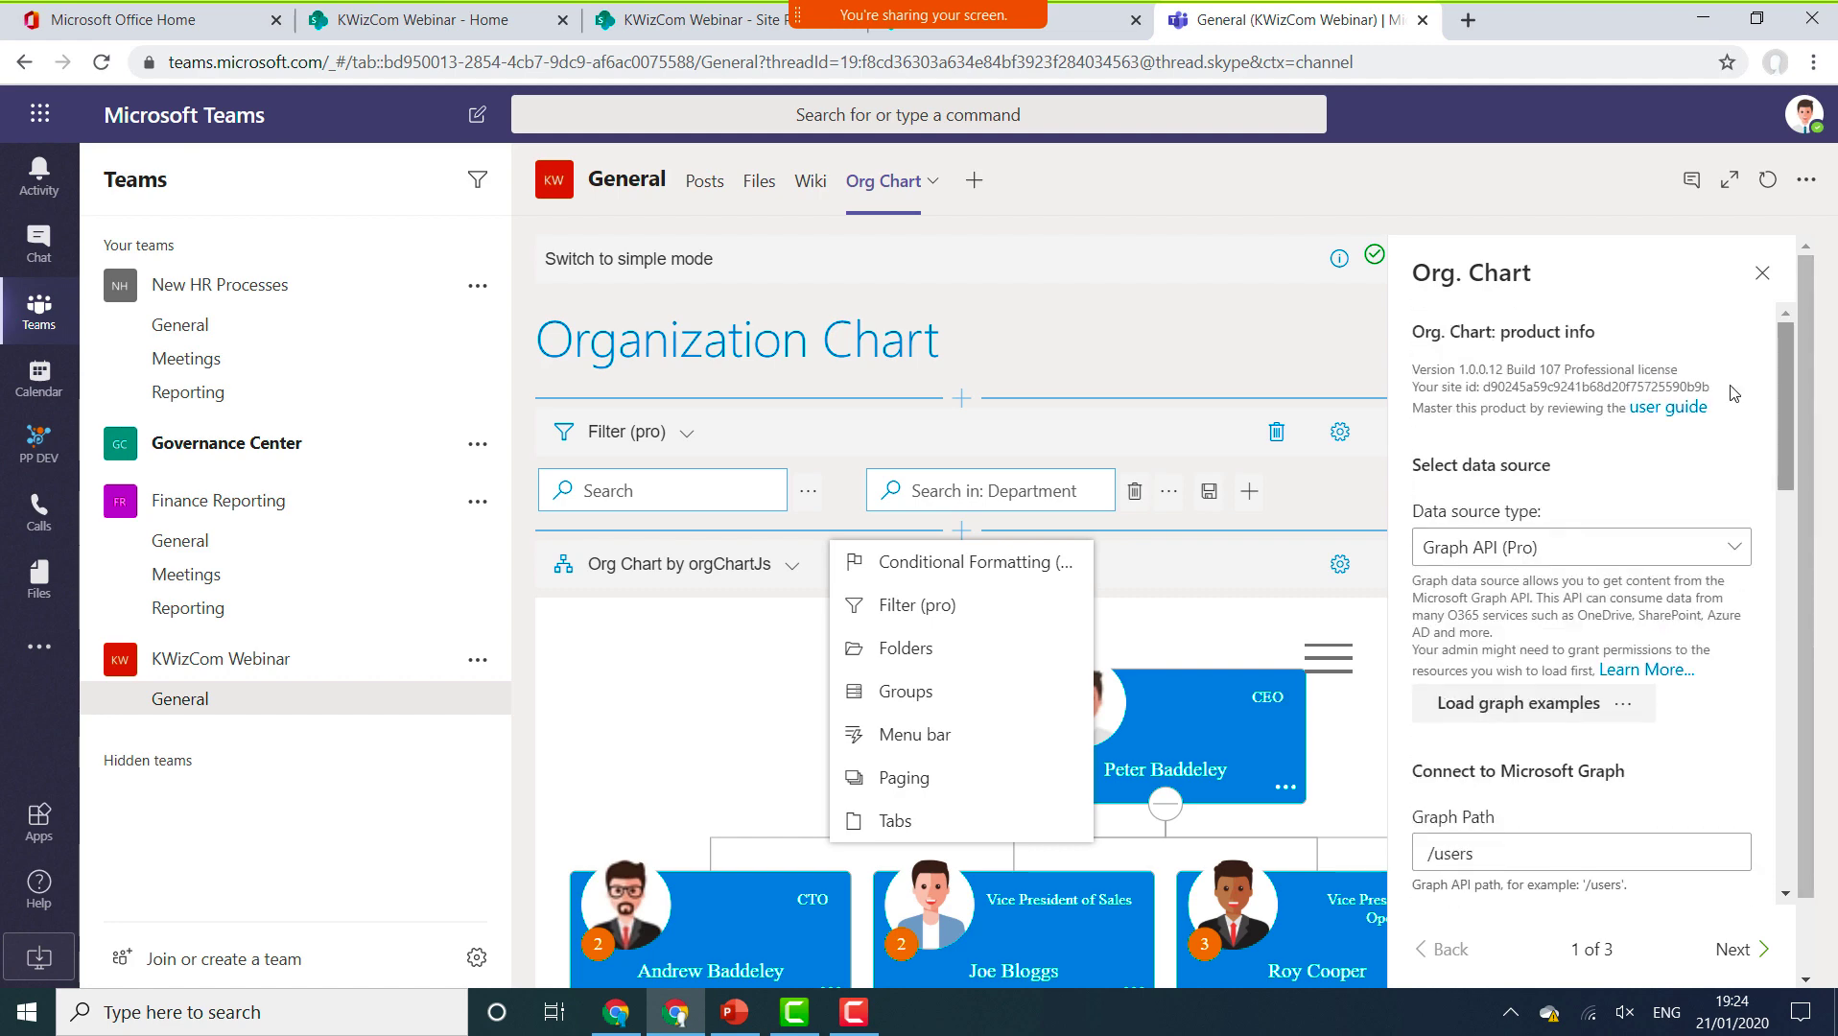
left_click(1645, 547)
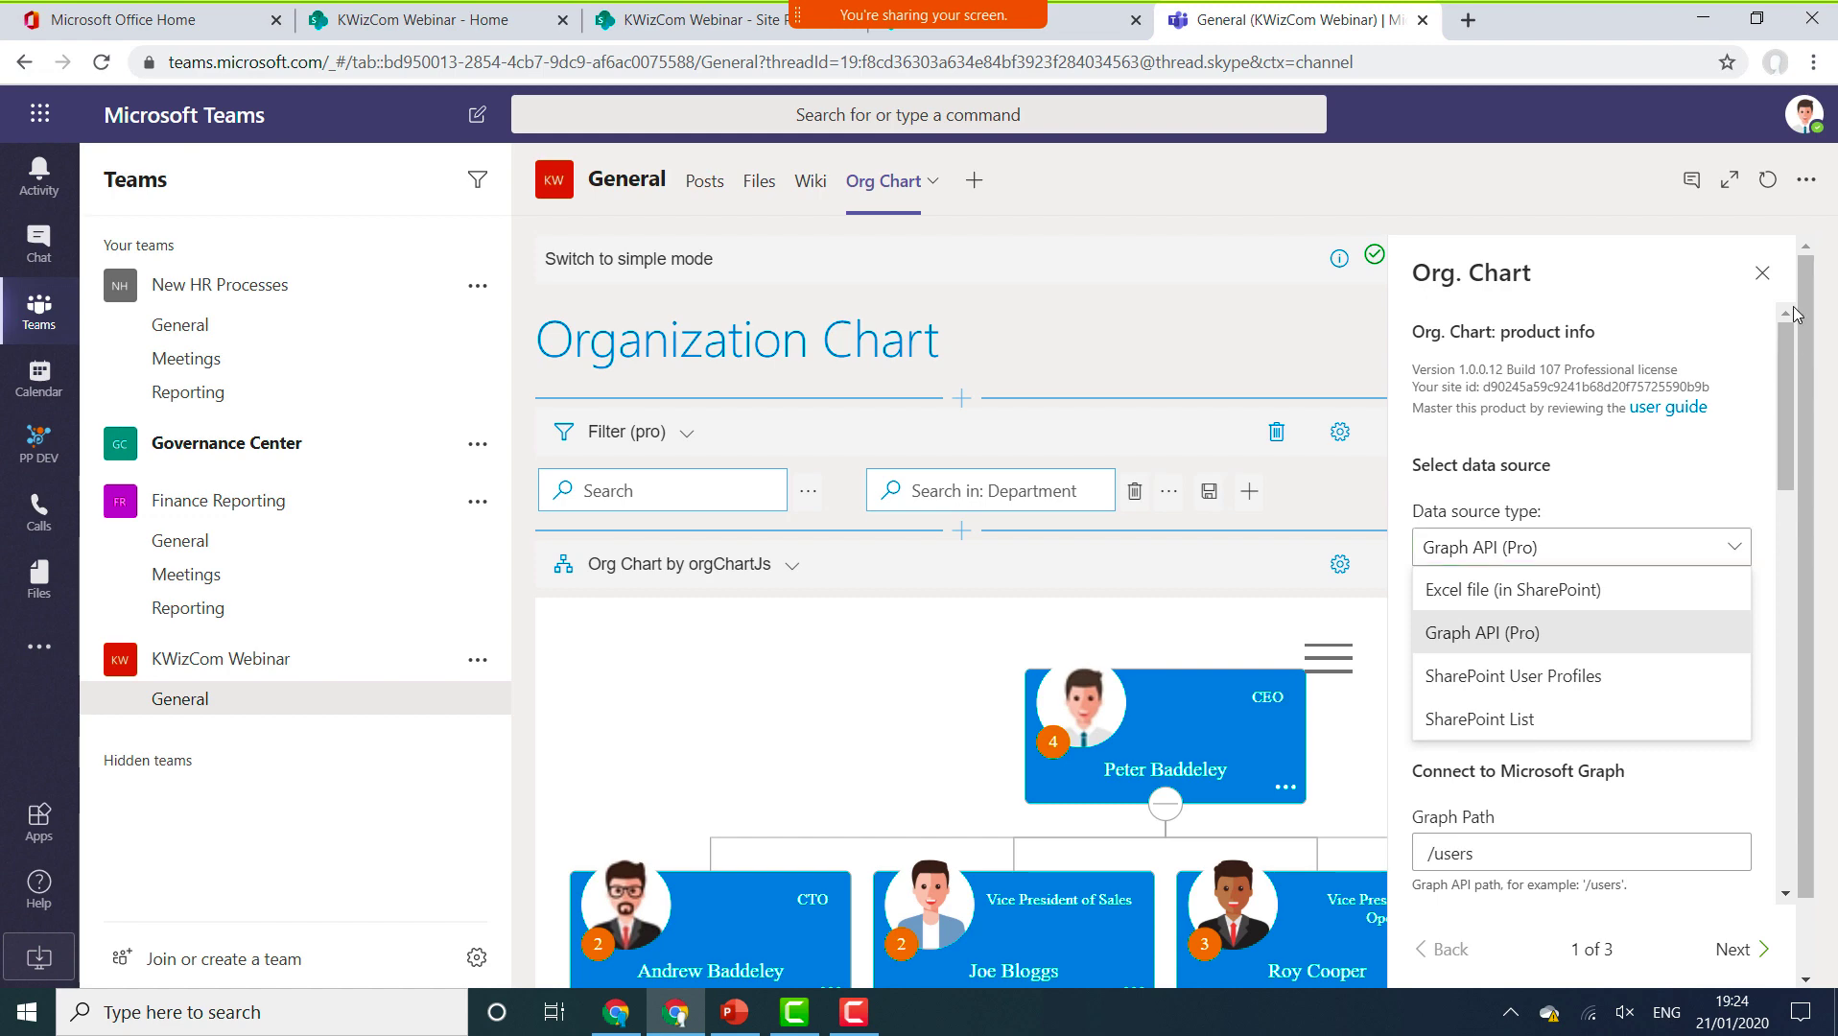
left_click(1763, 273)
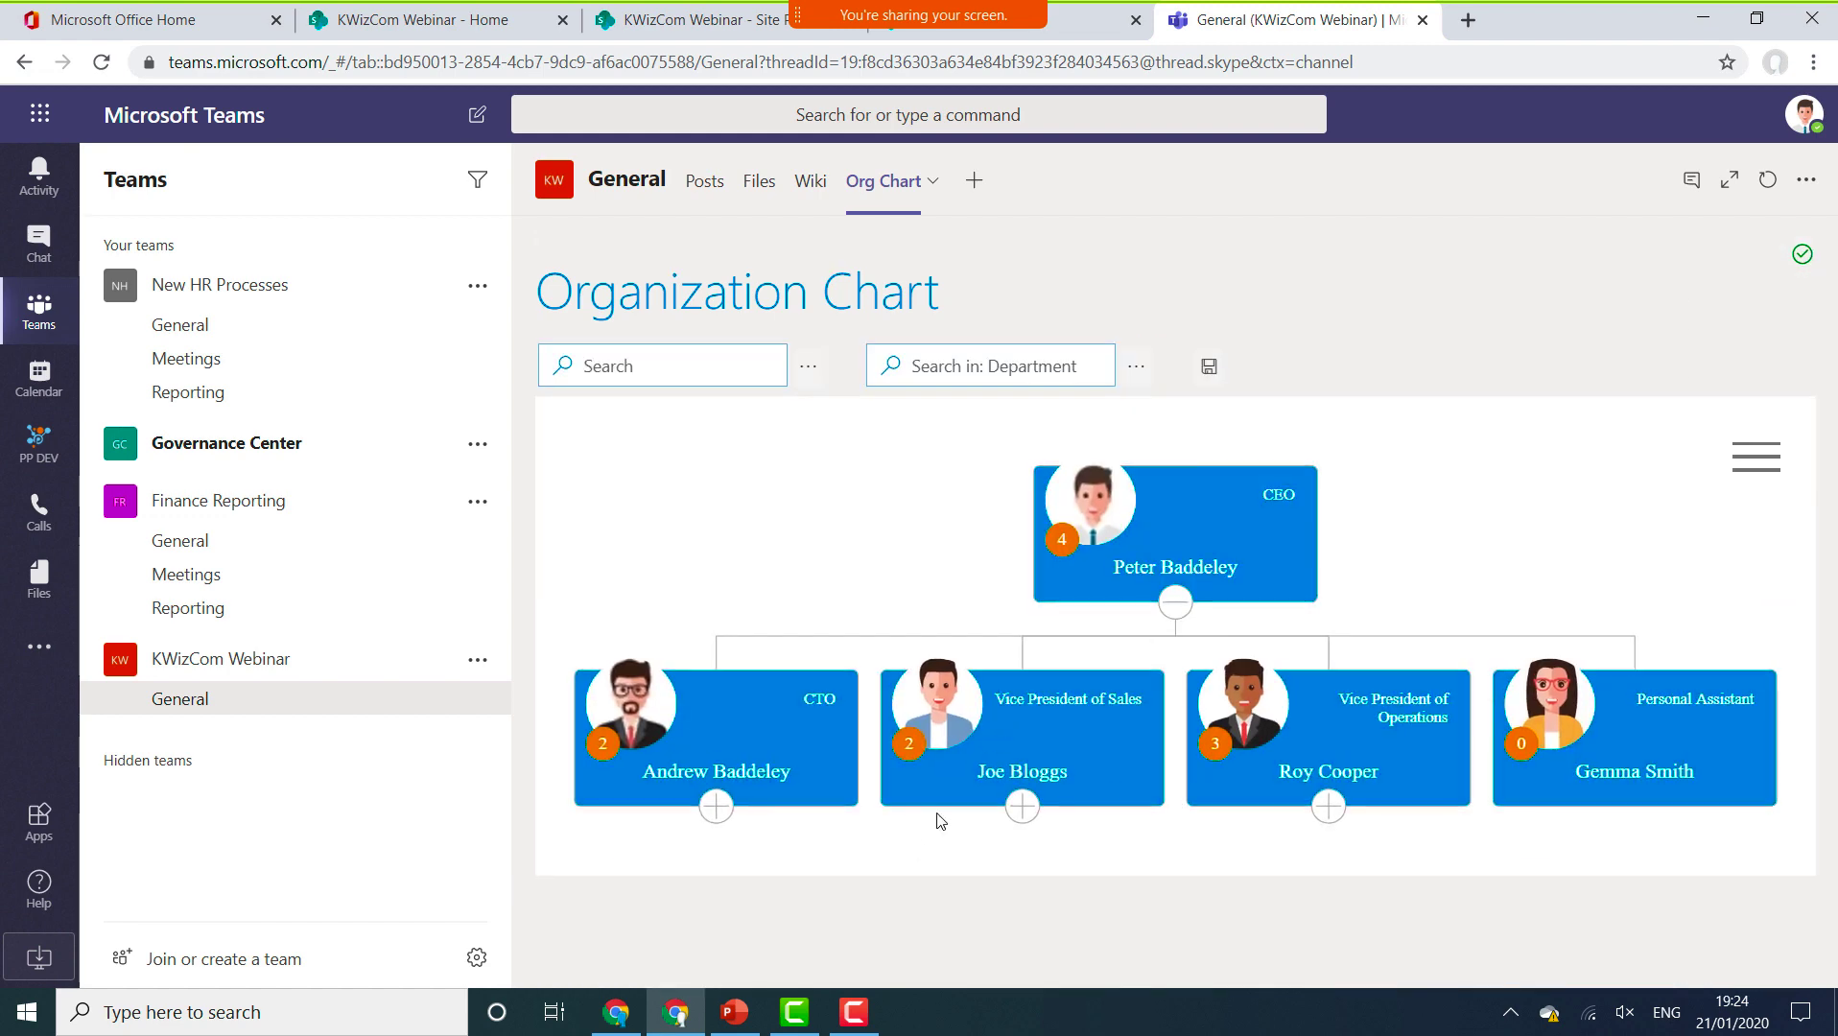
Present the PowerPoint slide show from the DEMO slide and advance to the Summary slide.
left_click(749, 1019)
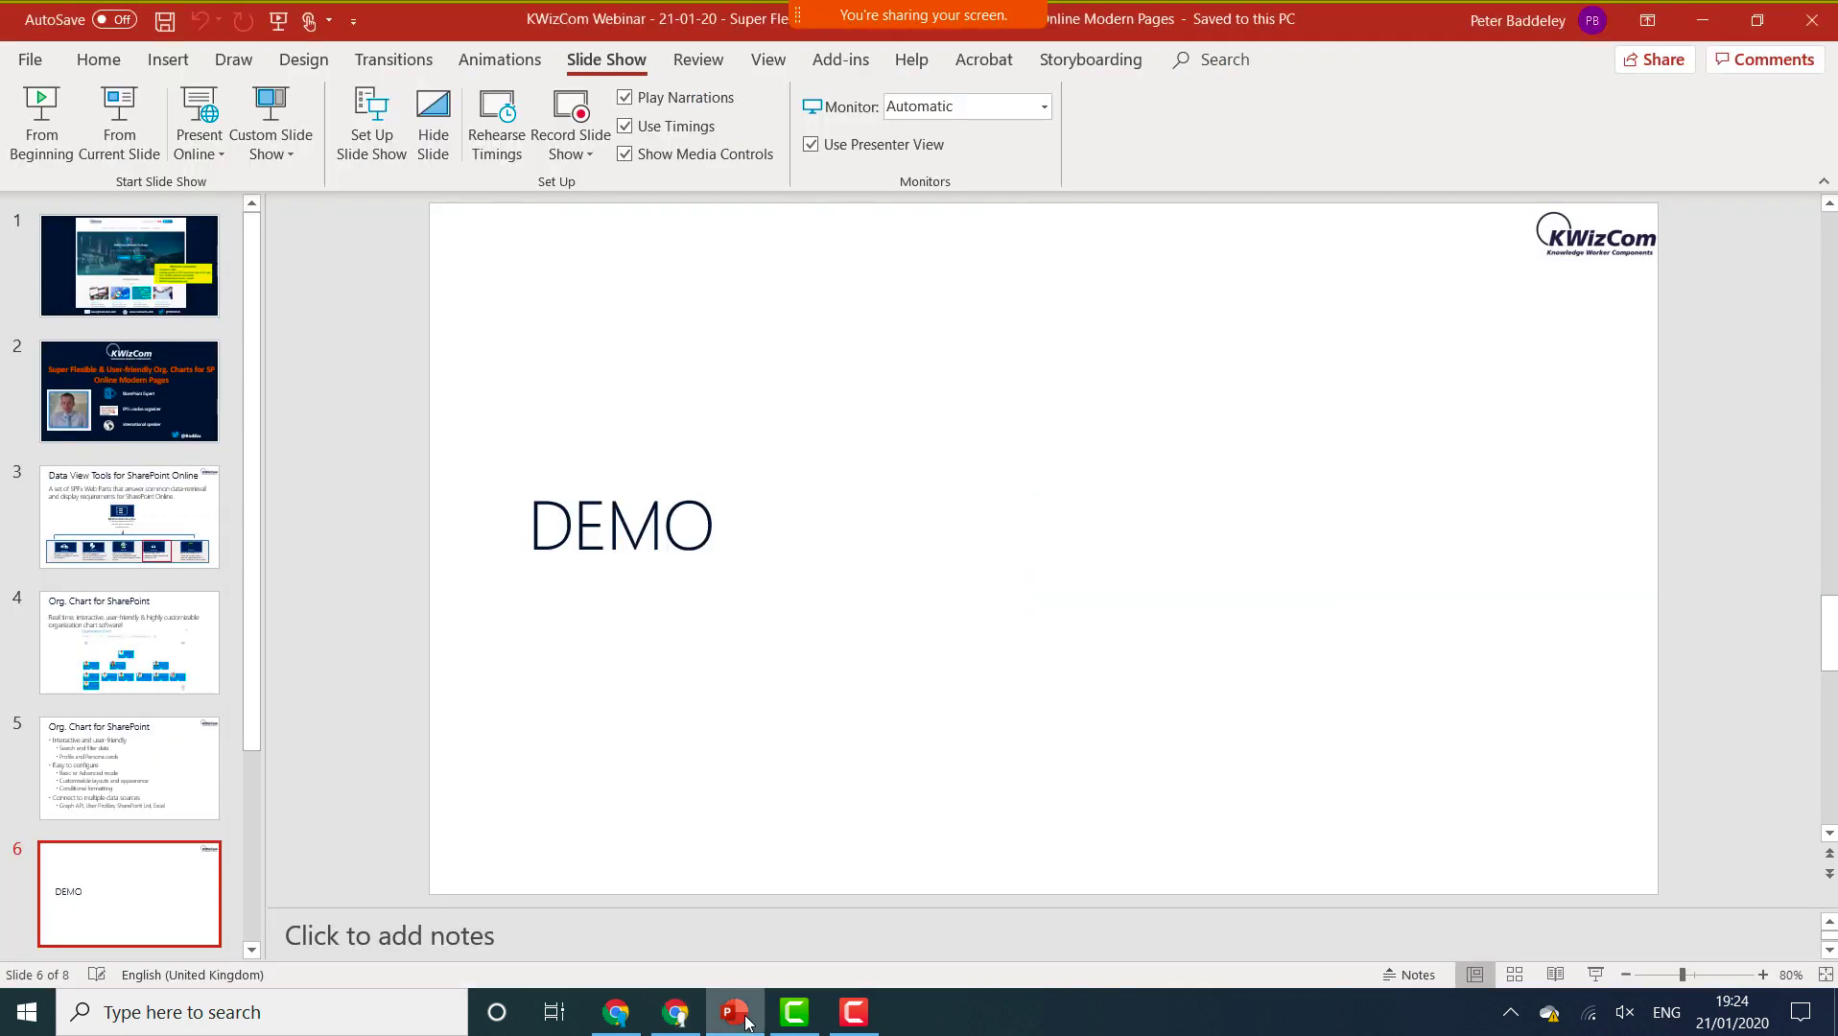
left_click(146, 153)
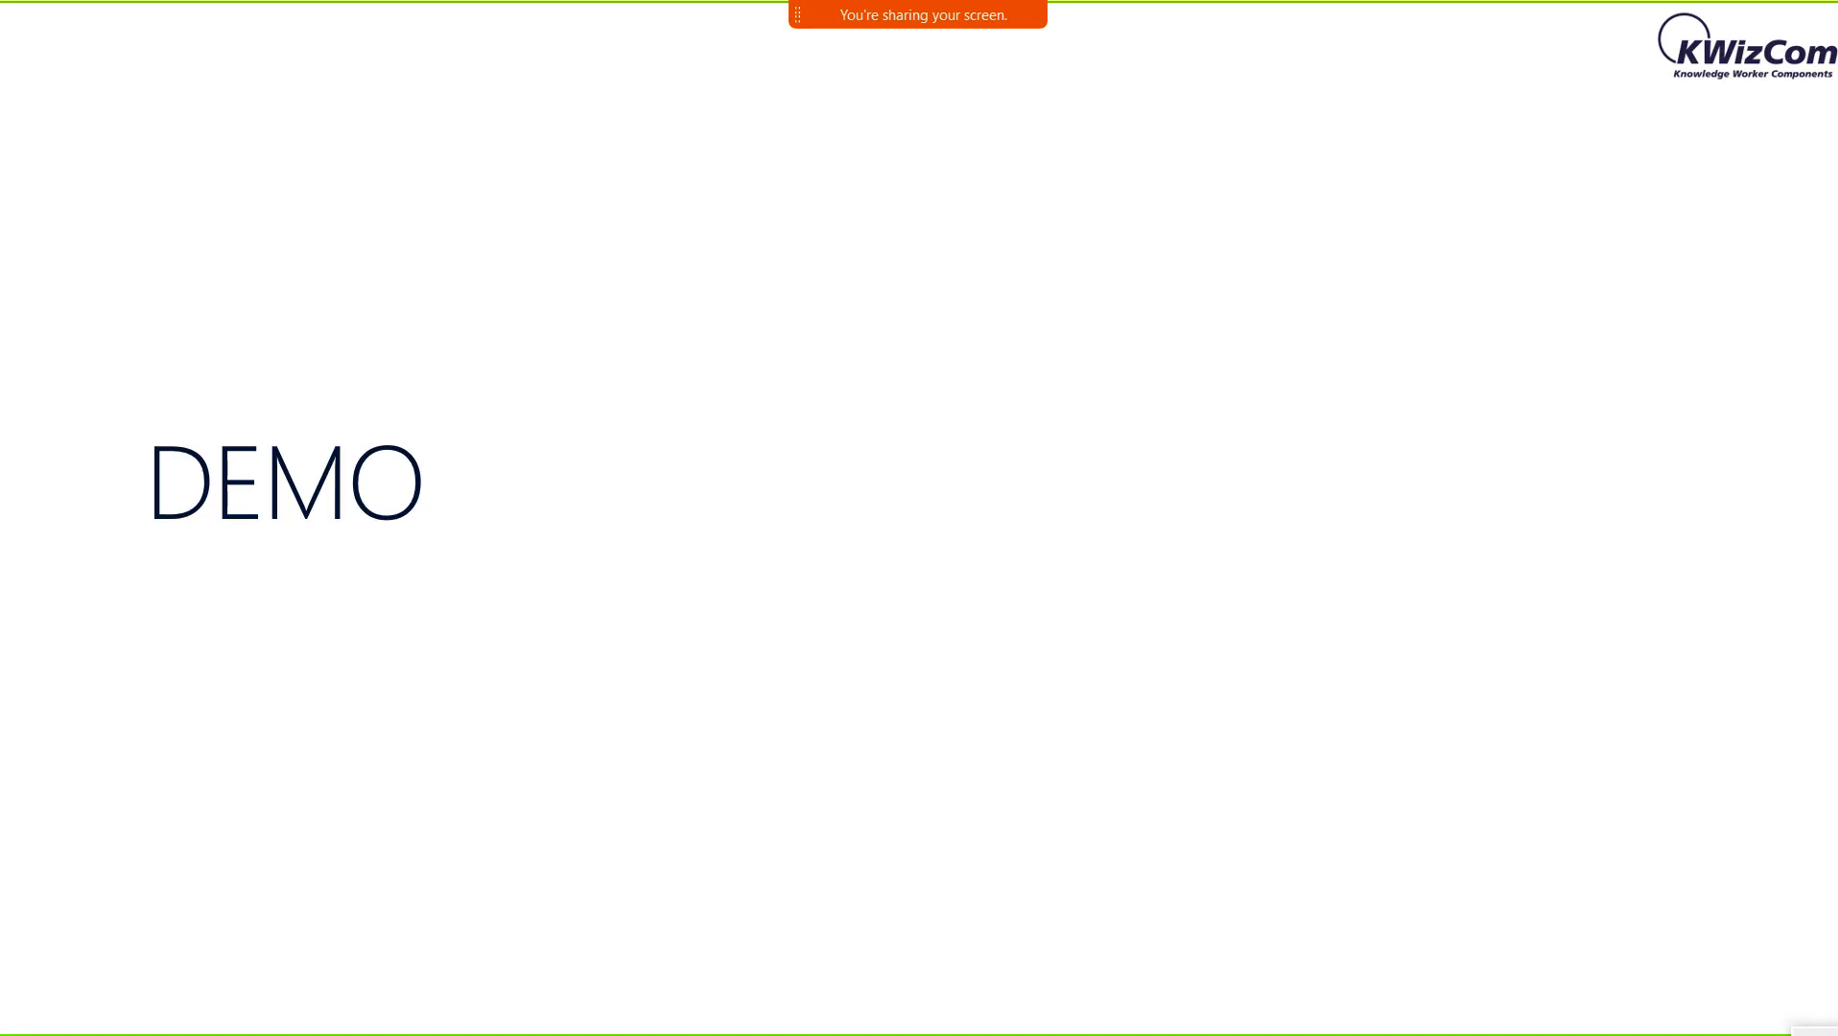
key("Right")
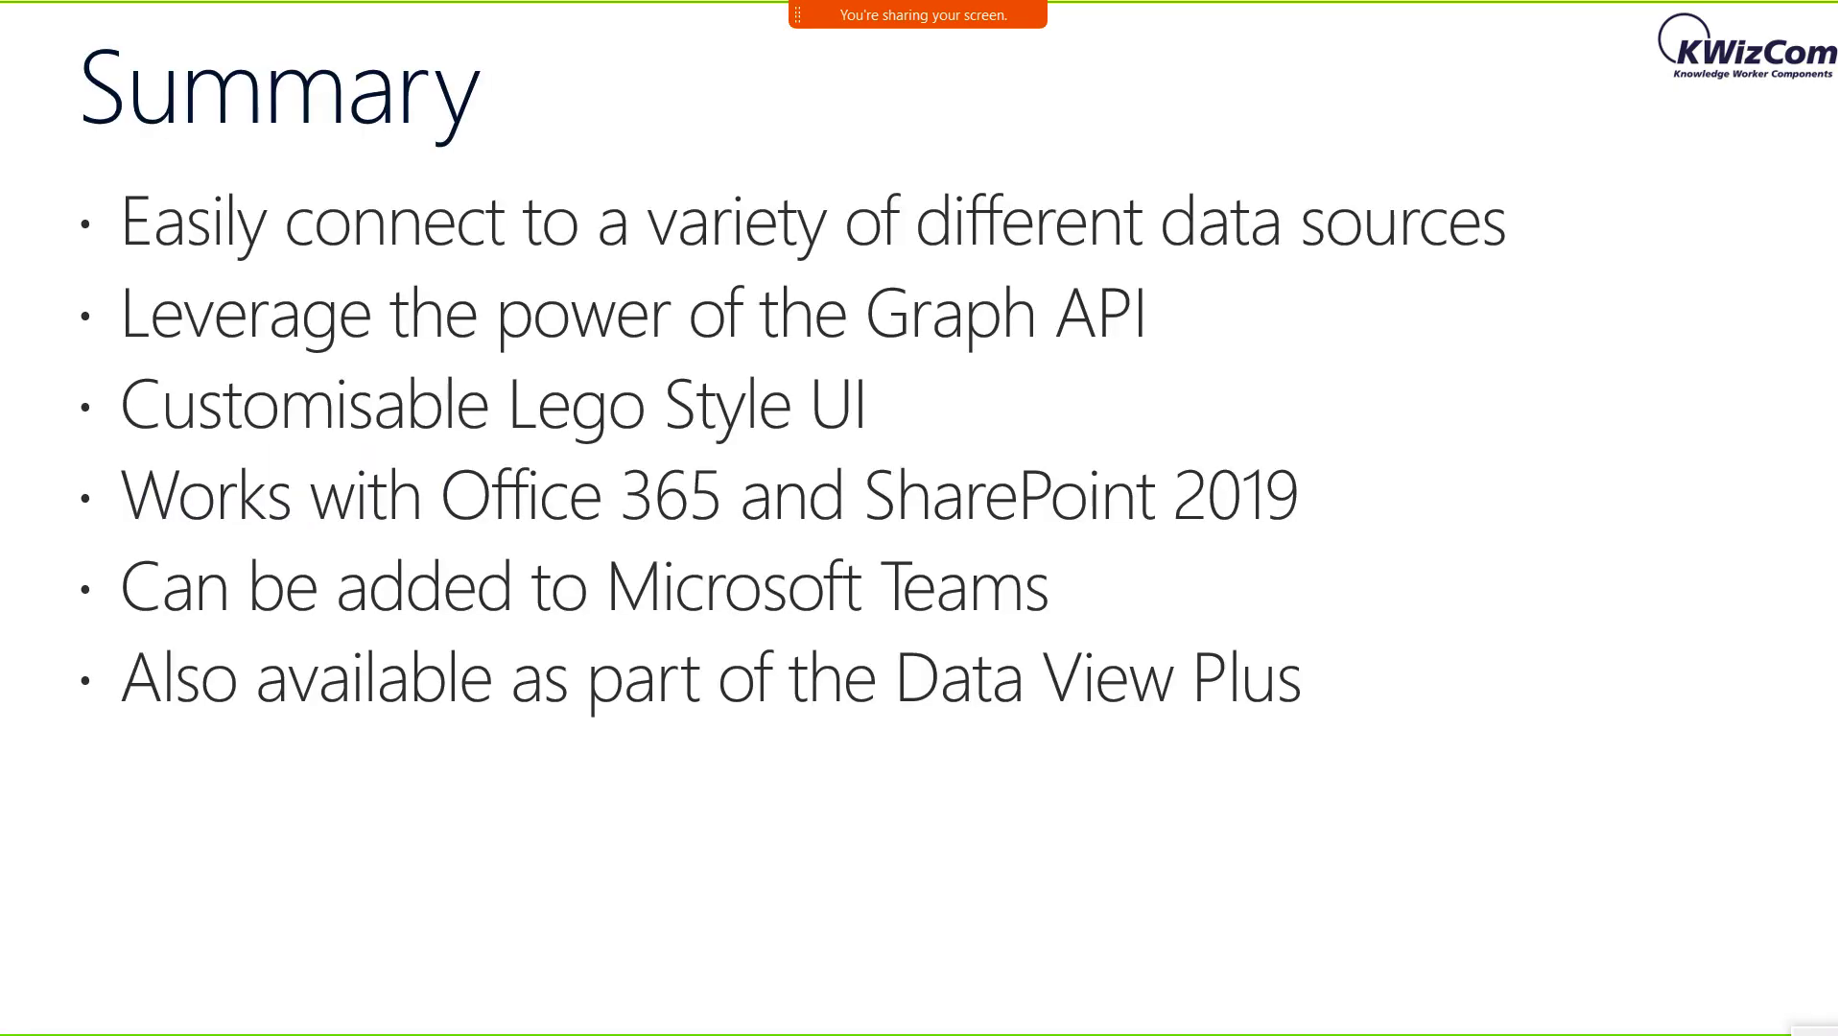